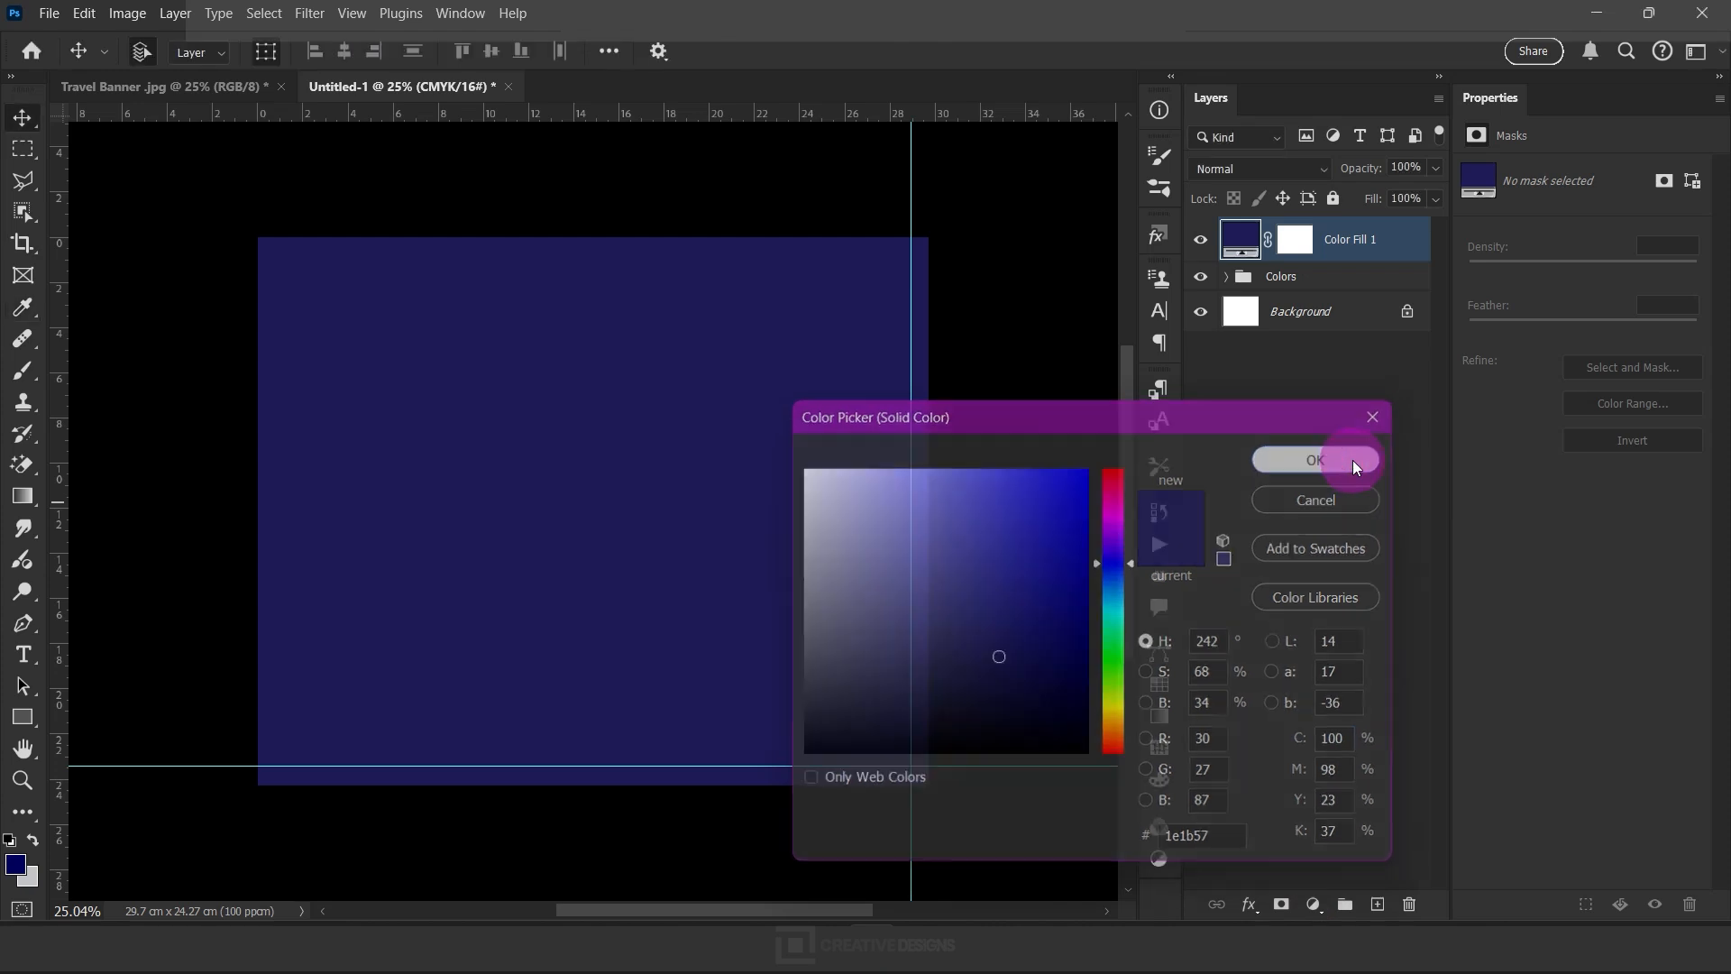
Move the color fill layer beneath the Colors group and set its color to the light gray swatch, #cecece
{"action": "left_click_drag", "start_coordinate": [1393, 250], "coordinate": [1324, 243]}
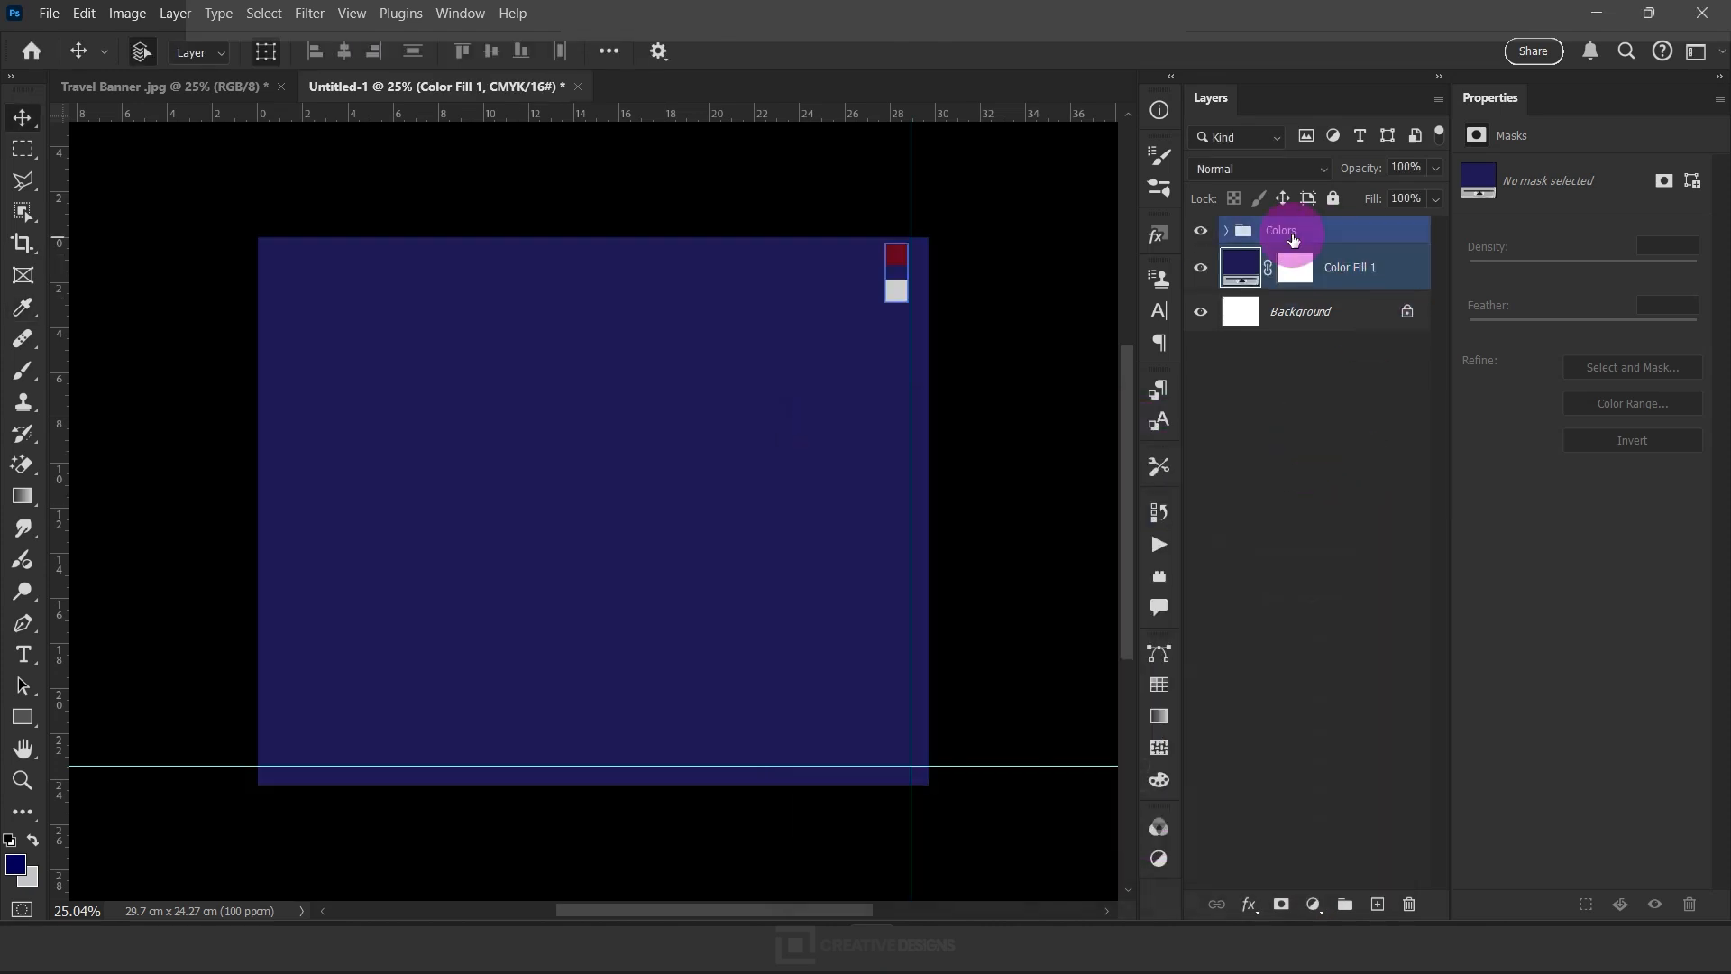
{"action": "double_click", "coordinate": [1239, 270]}
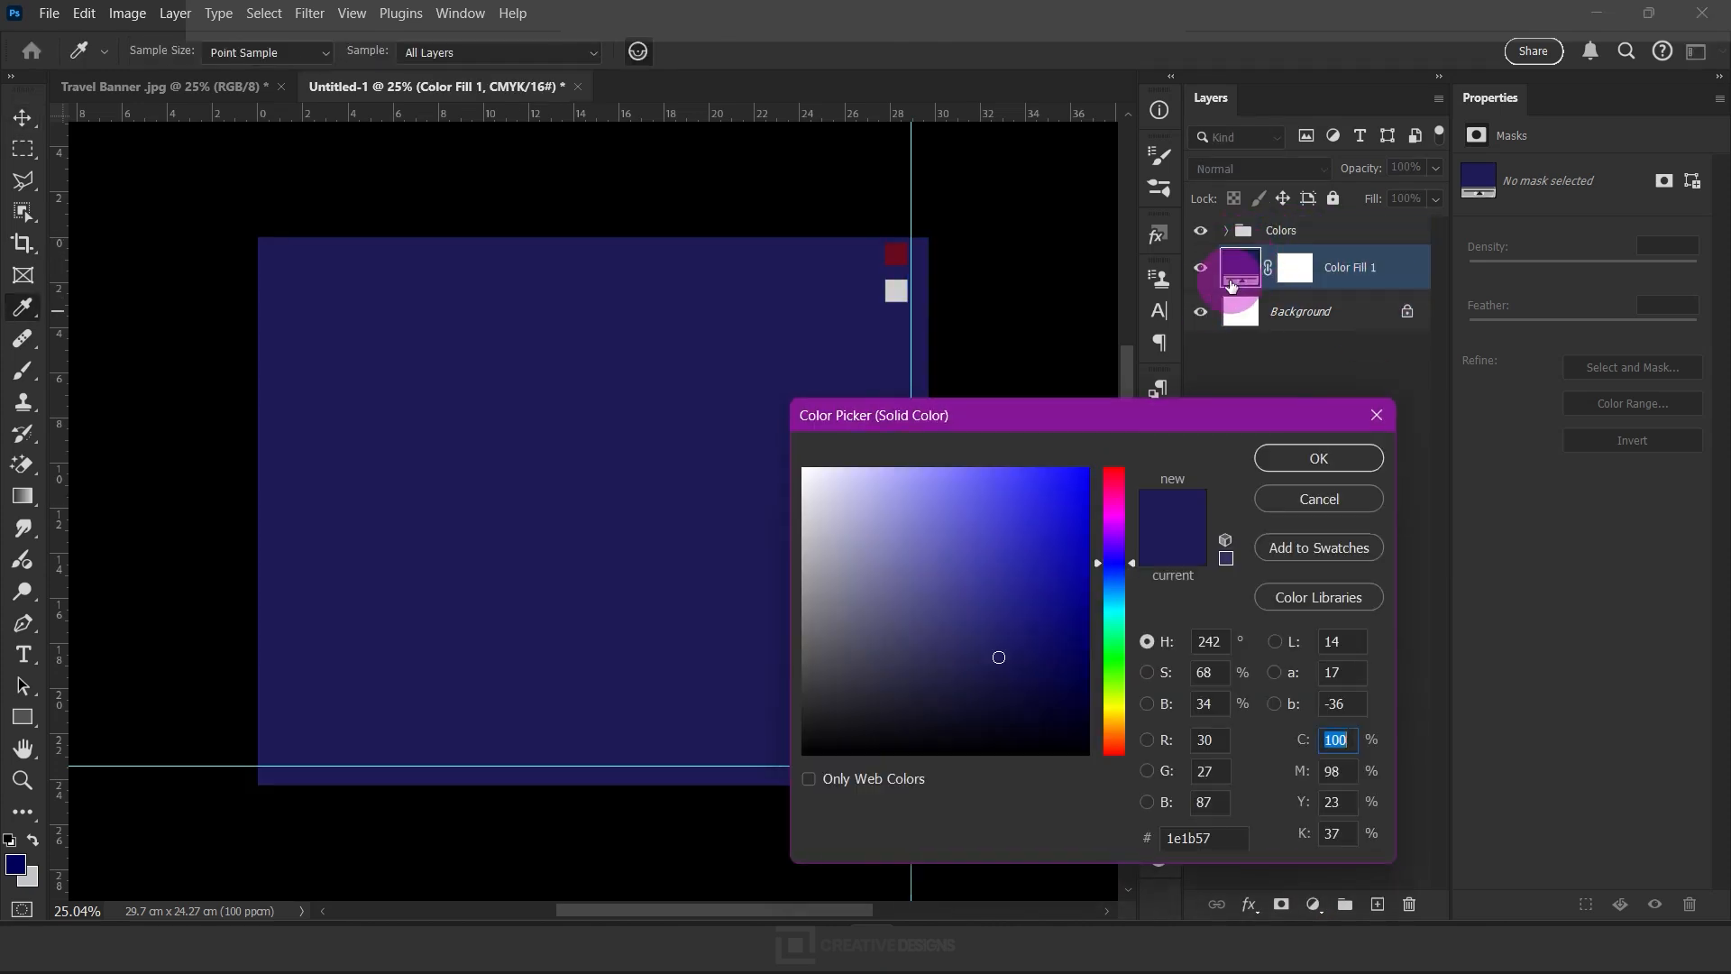
{"action": "left_click", "coordinate": [896, 290]}
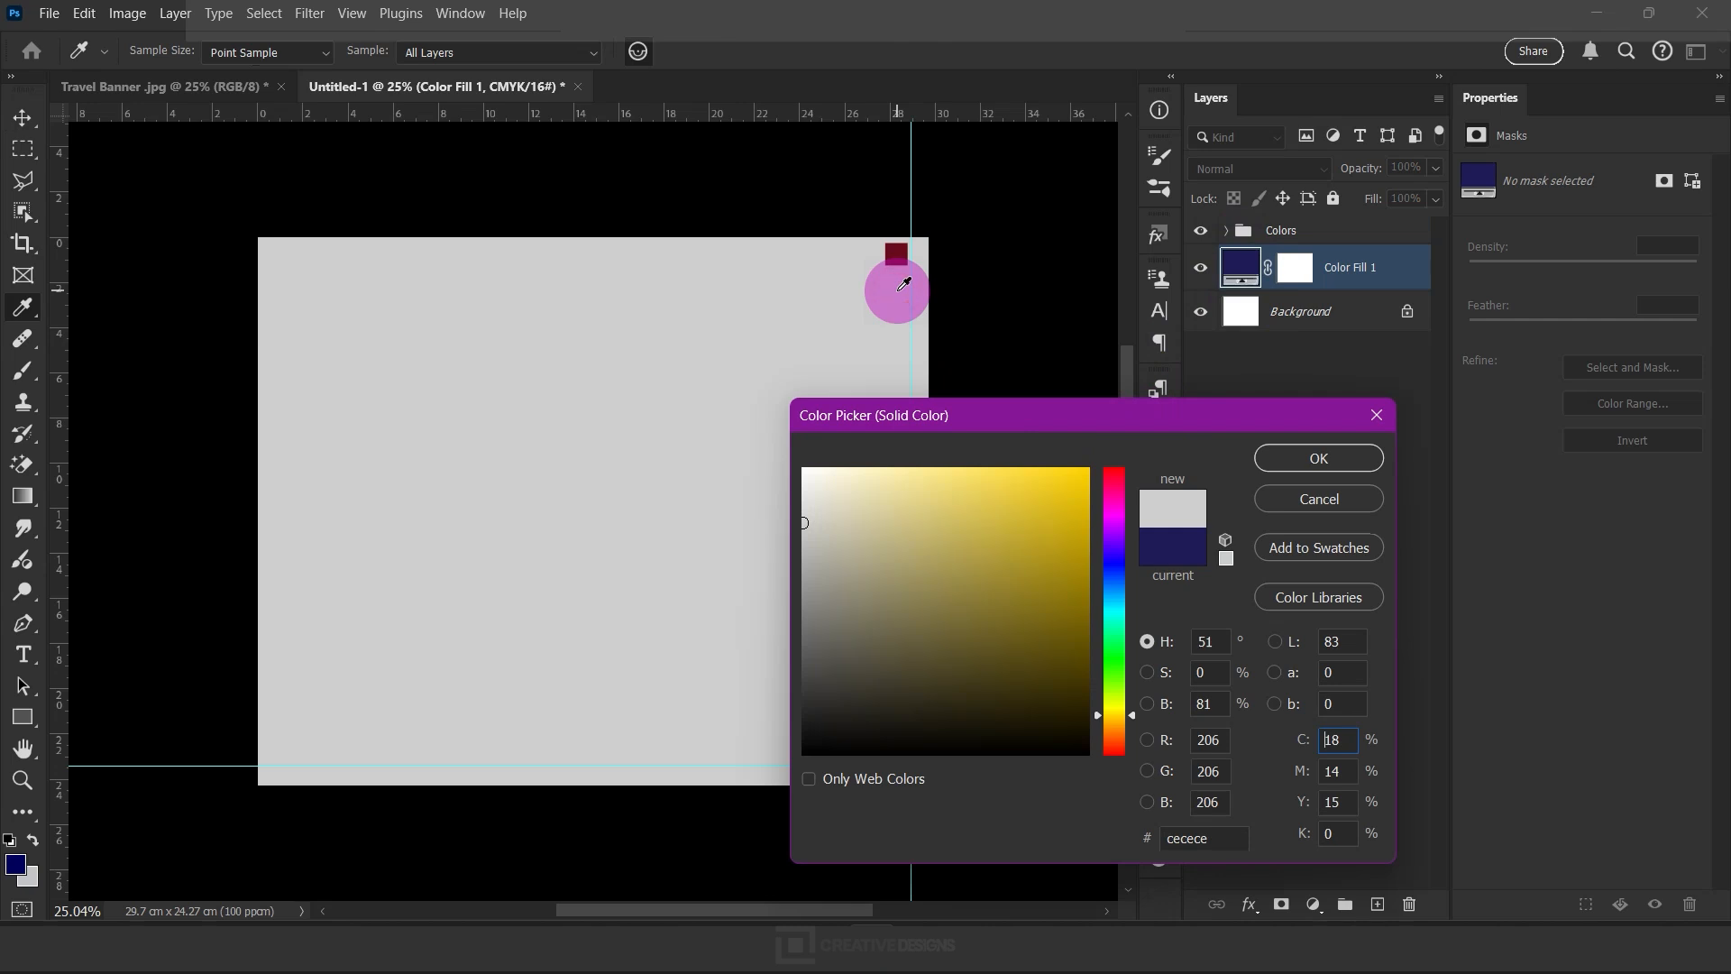
{"action": "left_click", "coordinate": [1298, 457]}
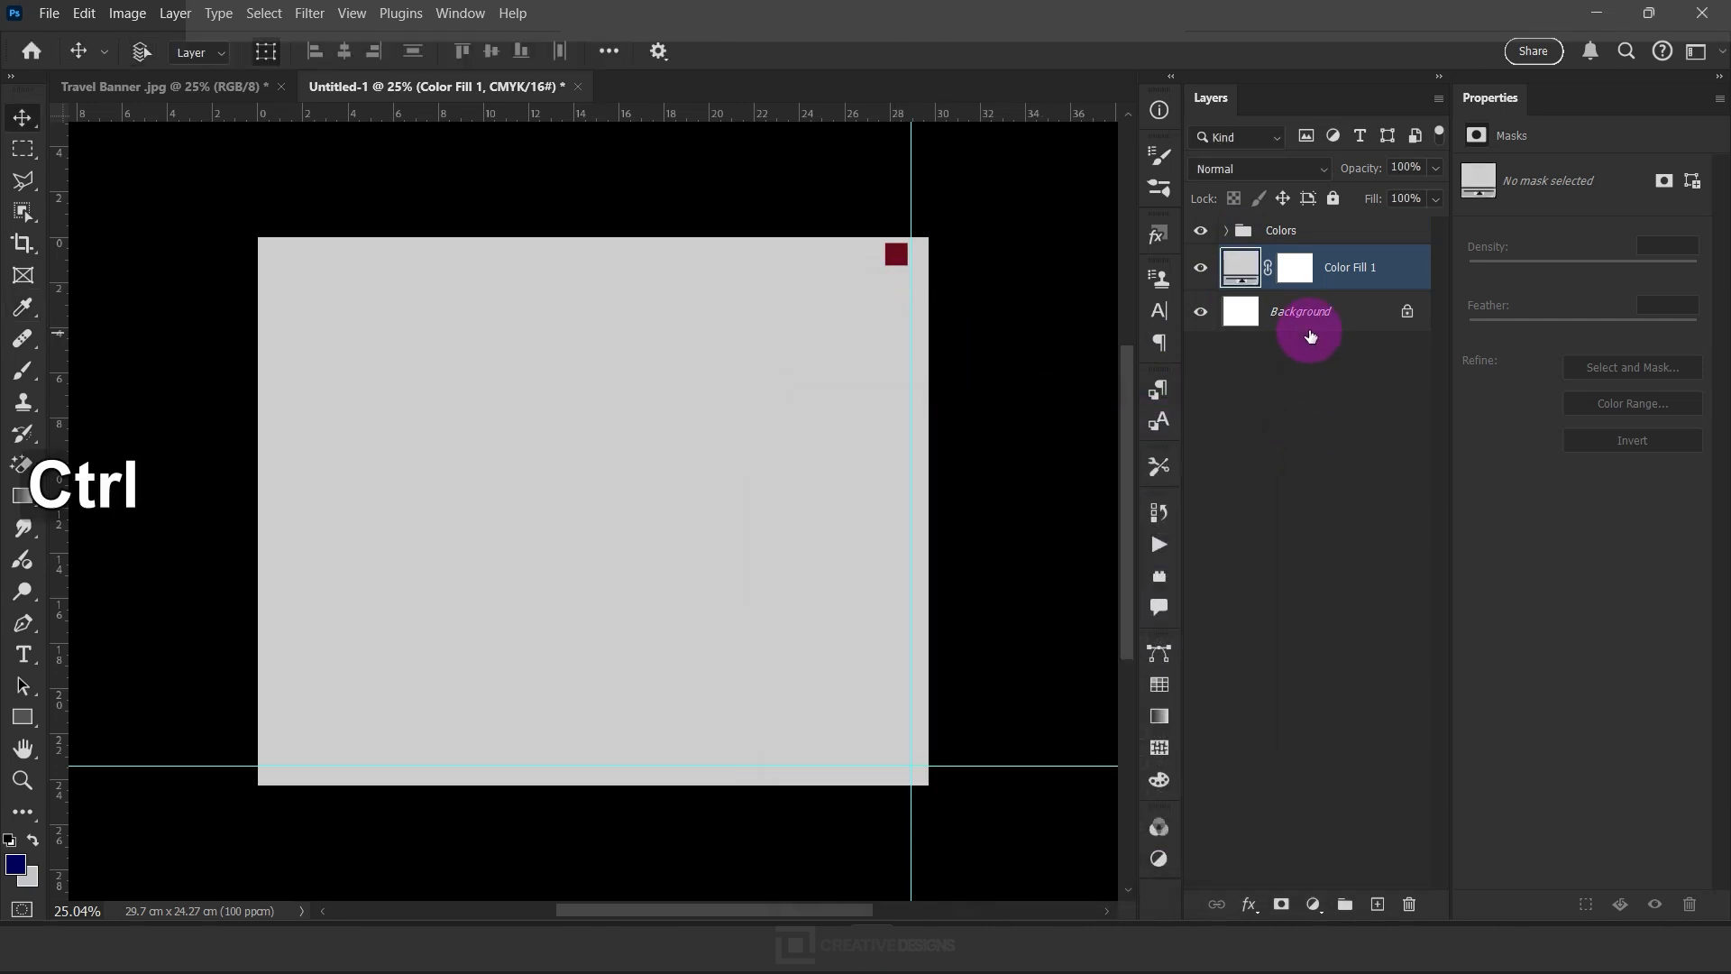
Rename the color fill layer BG and lock both it and the Colors group
{"action": "left_click", "coordinate": [1366, 283], "text": "ctrl"}
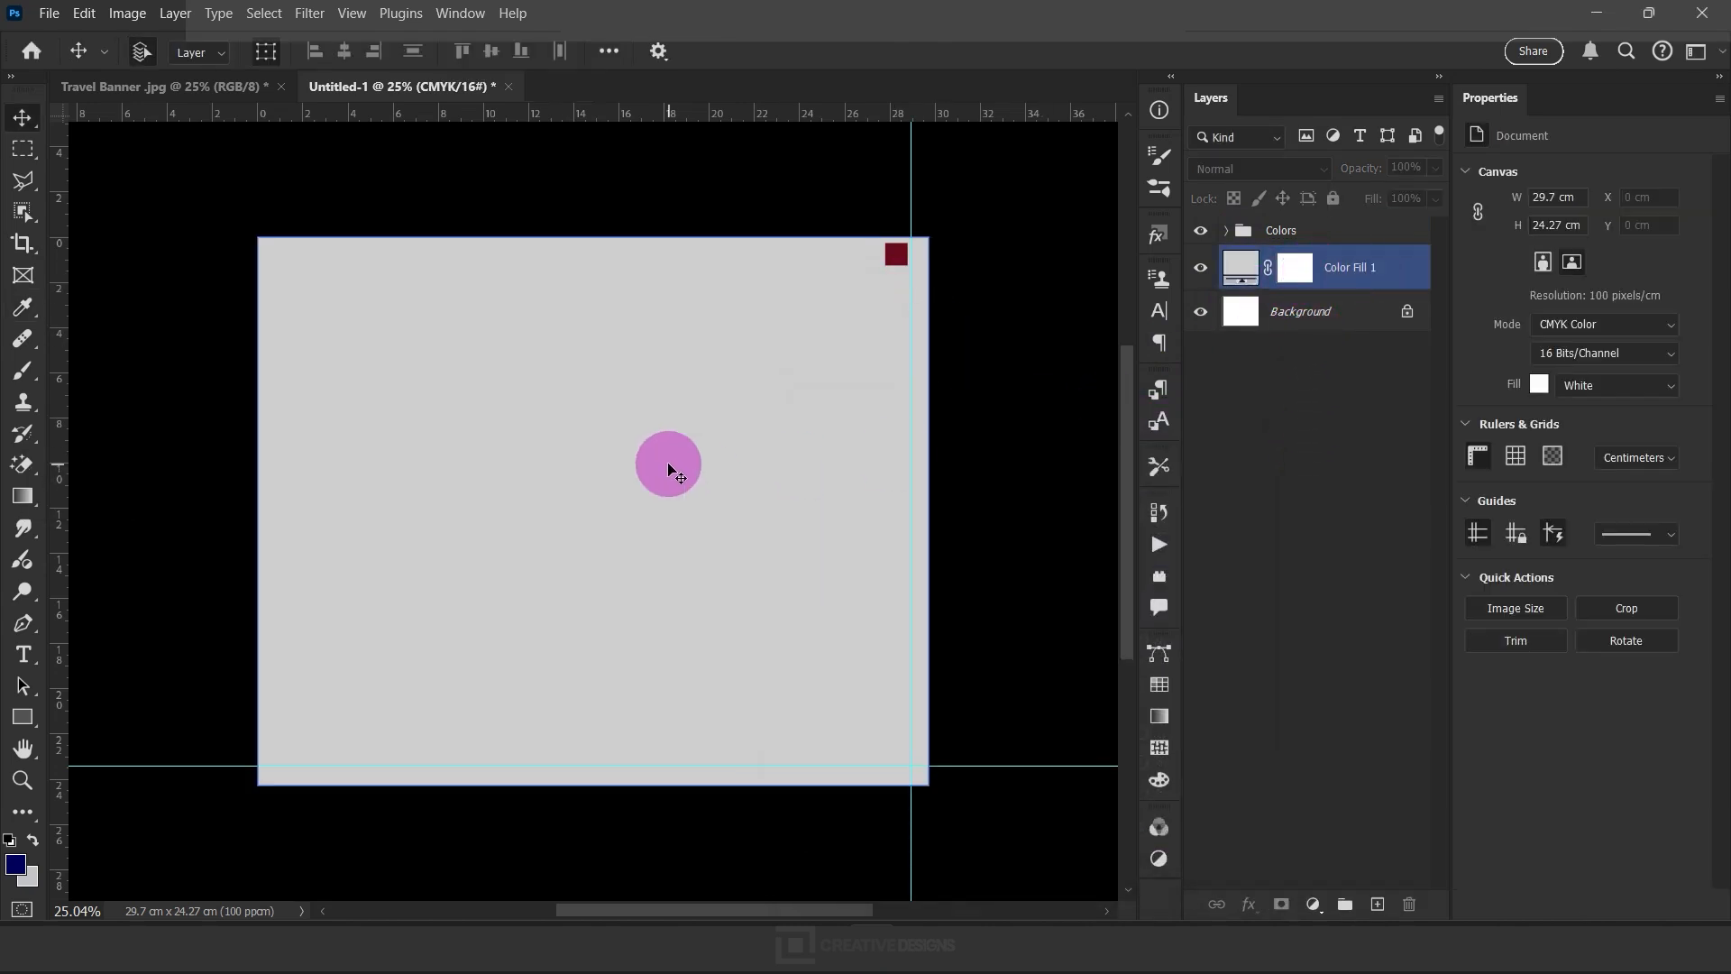
{"action": "double_click", "coordinate": [1347, 267]}
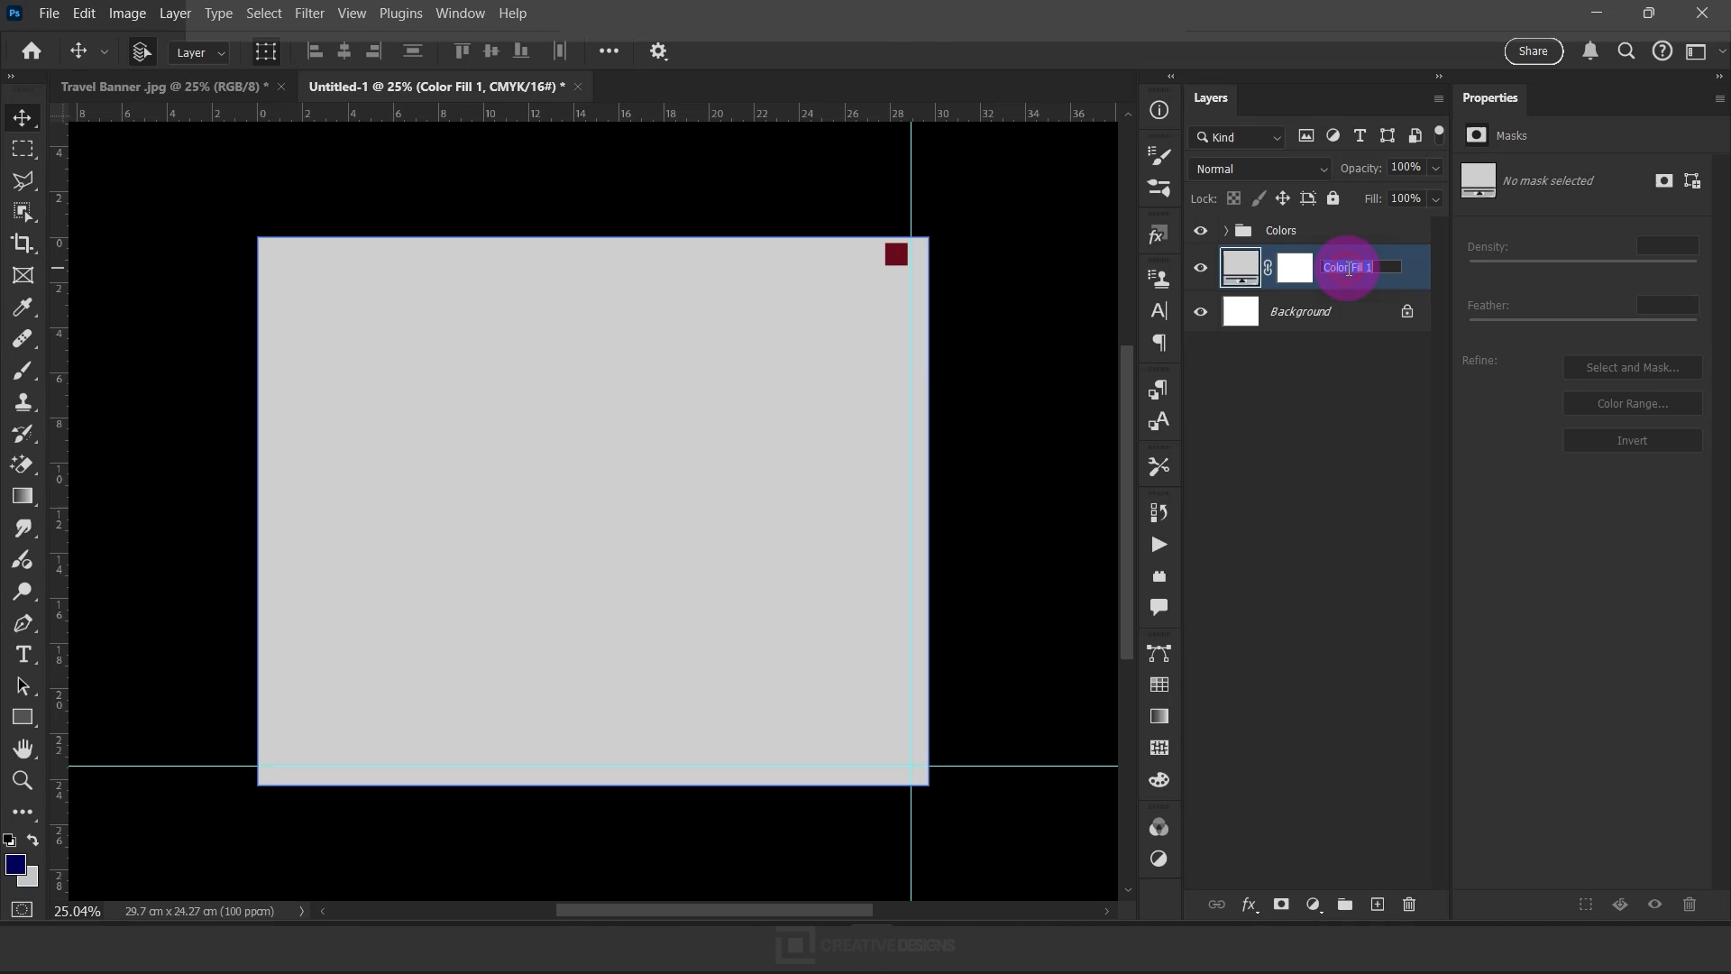
{"action": "type", "text": "BG"}
{"action": "left_click", "coordinate": [1333, 198]}
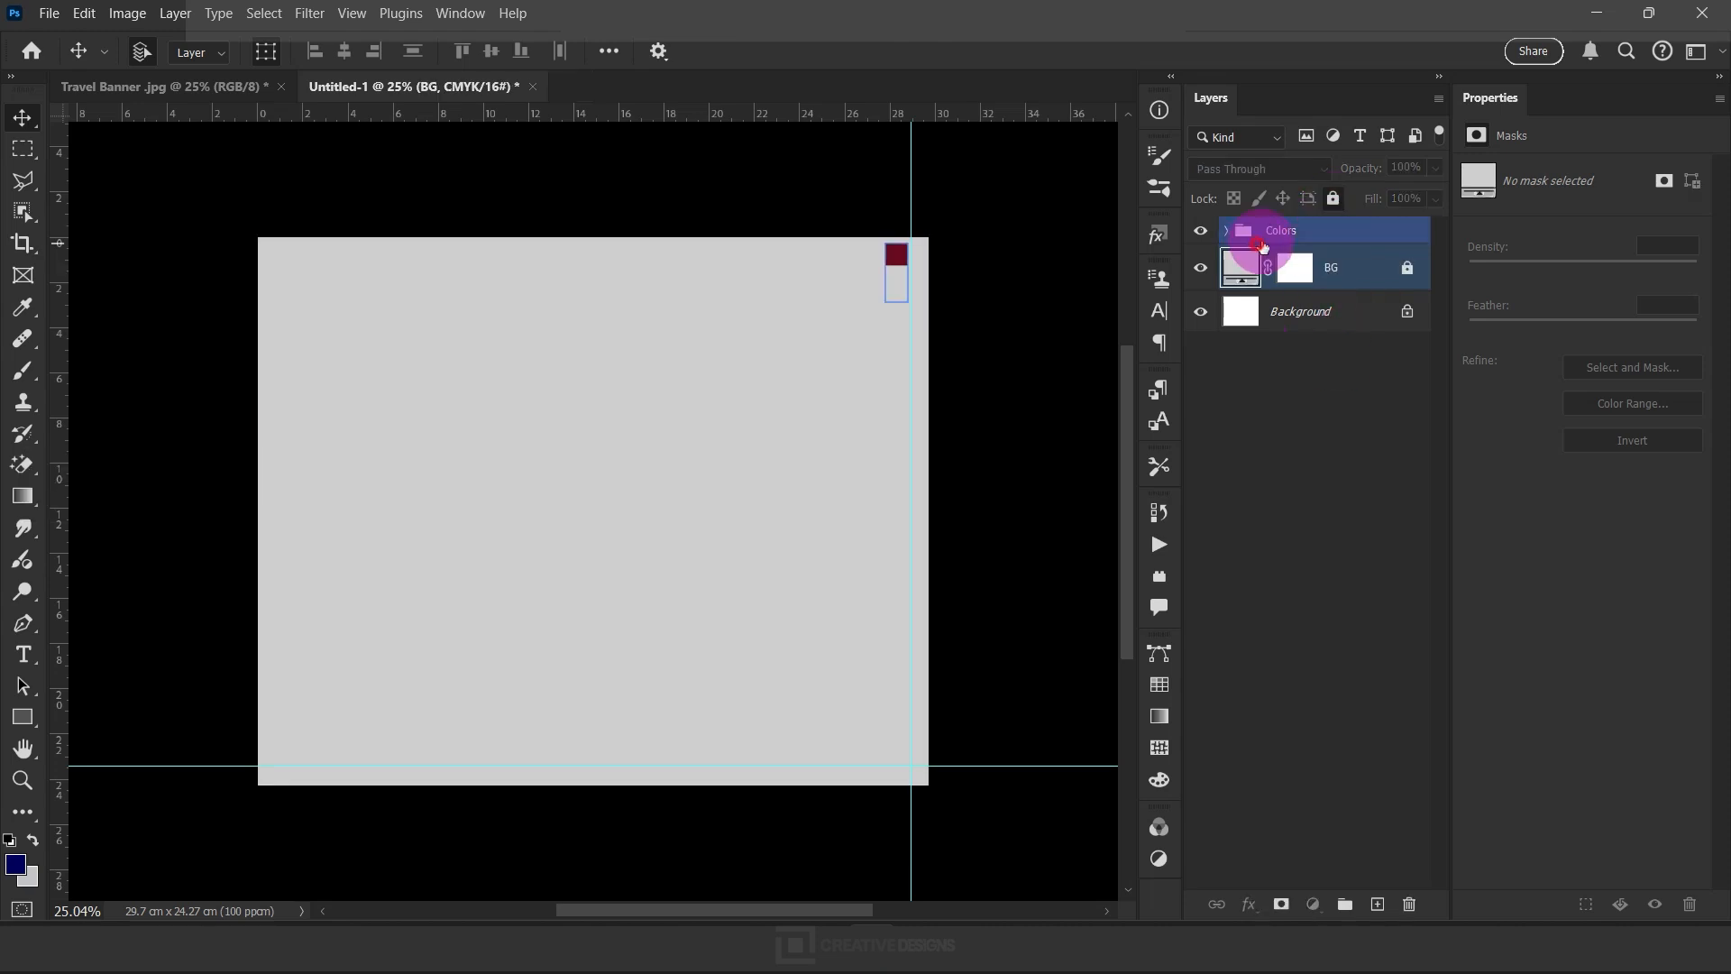
{"action": "left_click", "coordinate": [1280, 231]}
{"action": "left_click", "coordinate": [1334, 198]}
{"action": "left_click", "coordinate": [721, 456]}
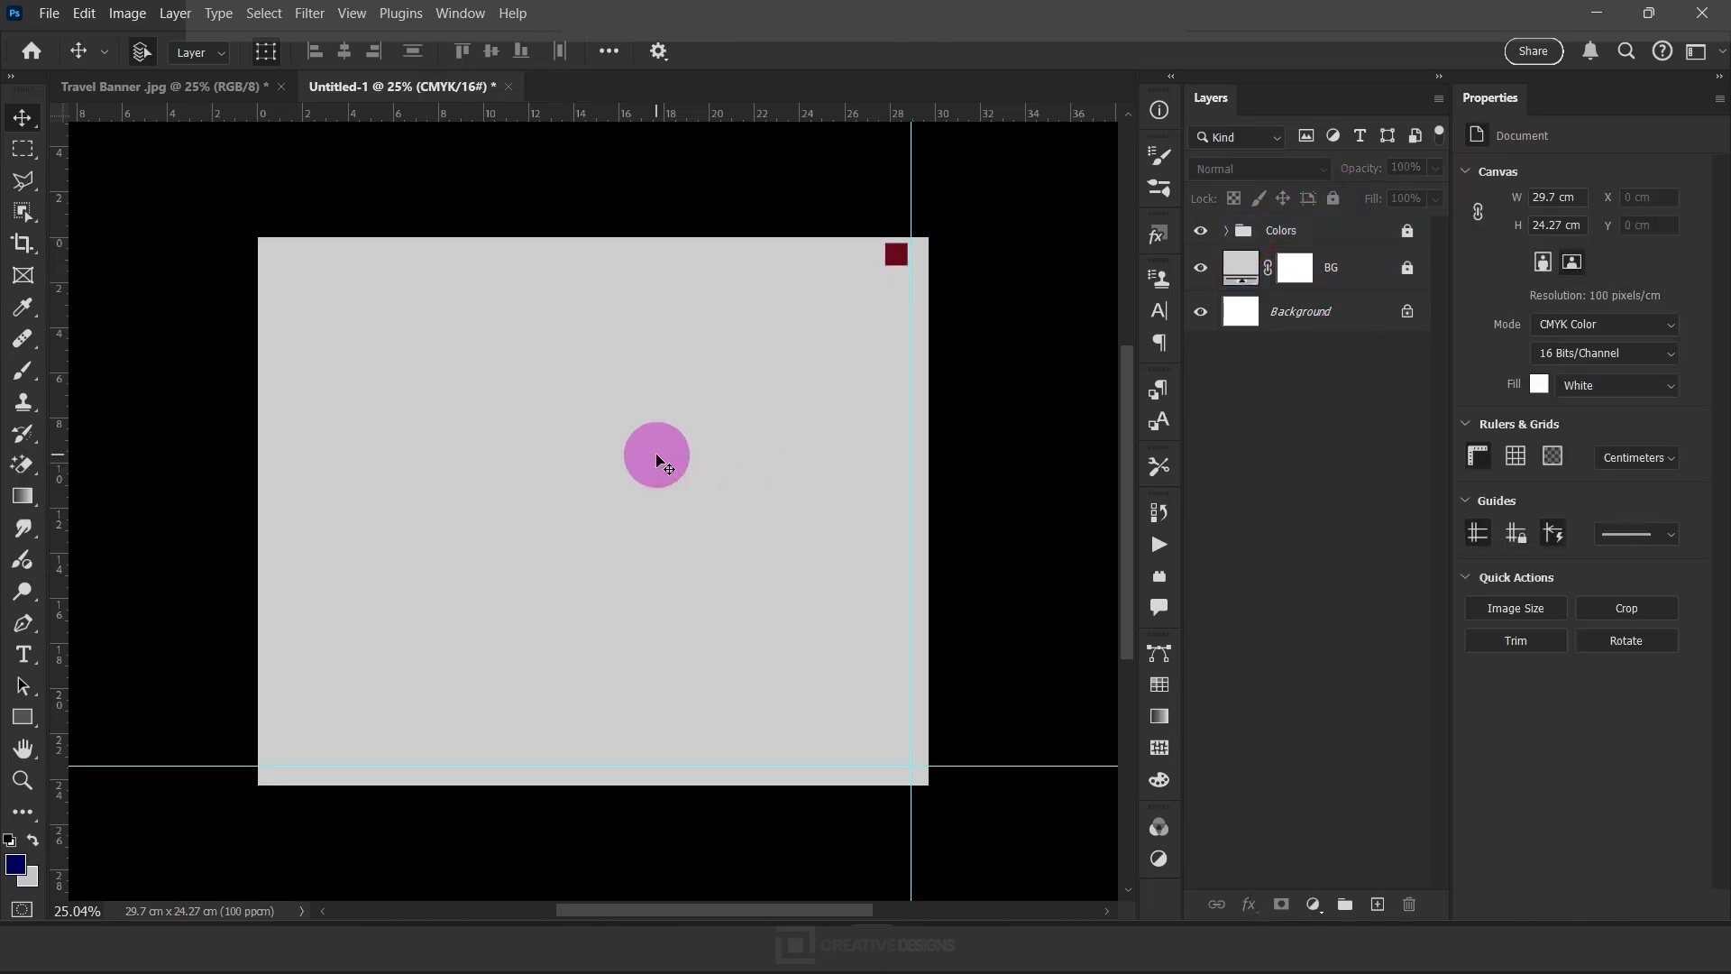
Draw a canvas-wide rectangle about 29.74 × 21.53 cm, extending above the canvas, and round its corners to about 4.51 cm
{"action": "left_click", "coordinate": [5, 717]}
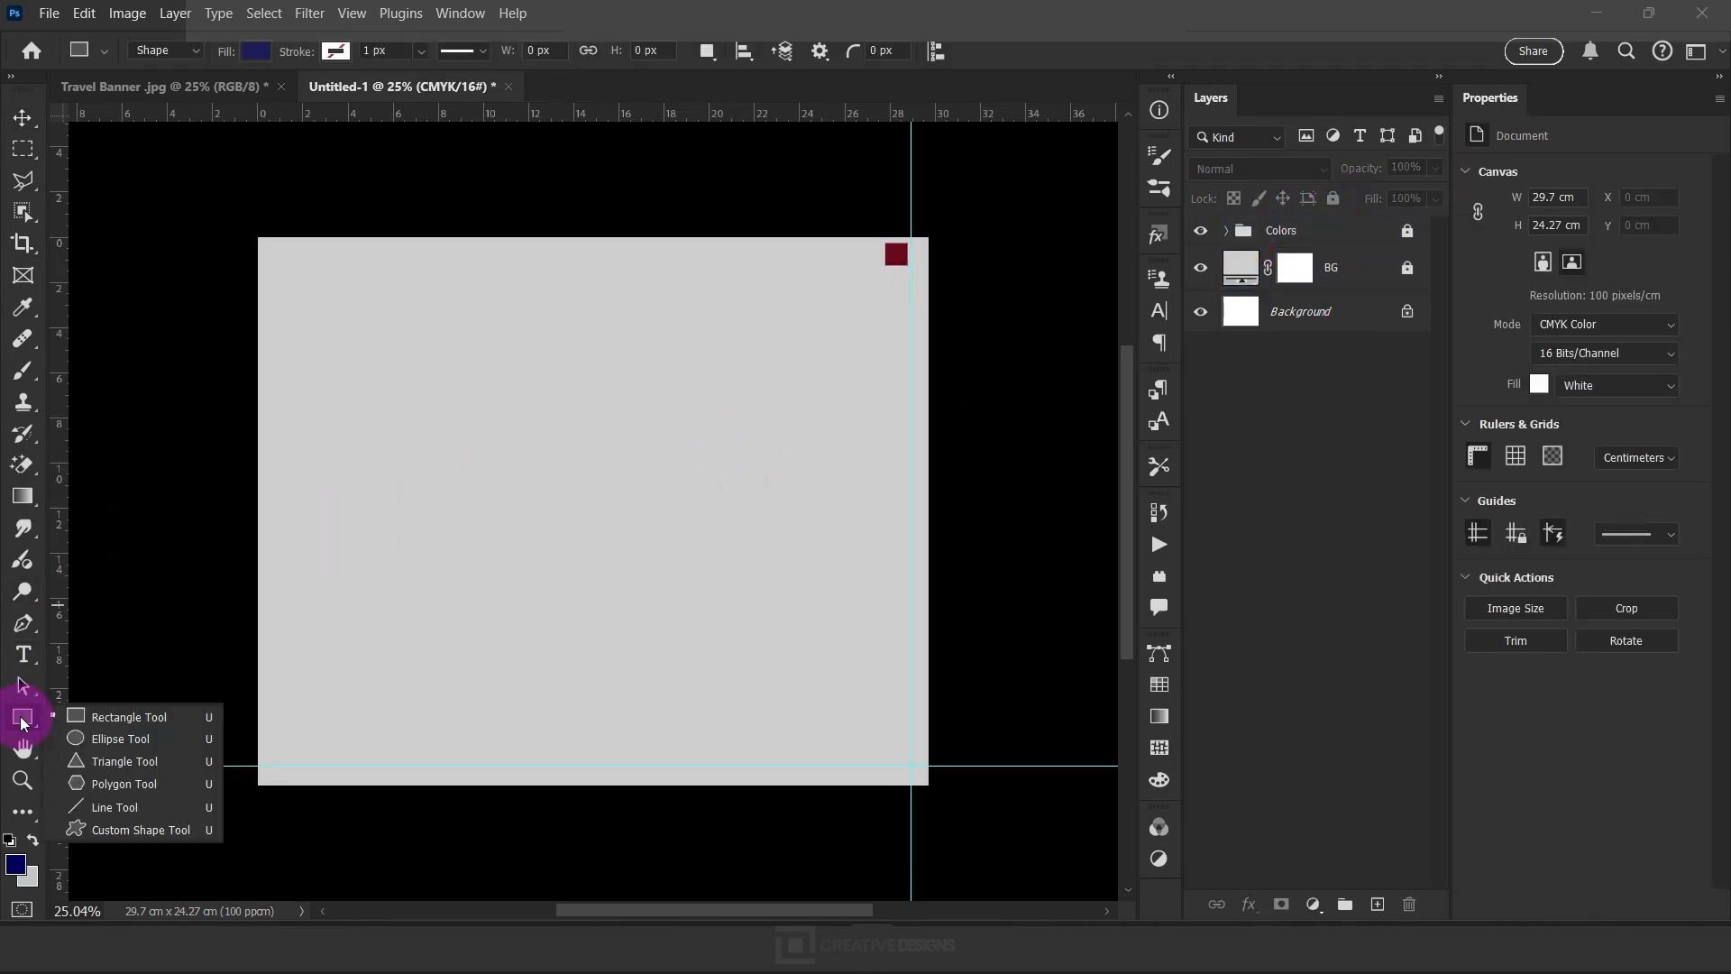
{"action": "left_click", "coordinate": [140, 724]}
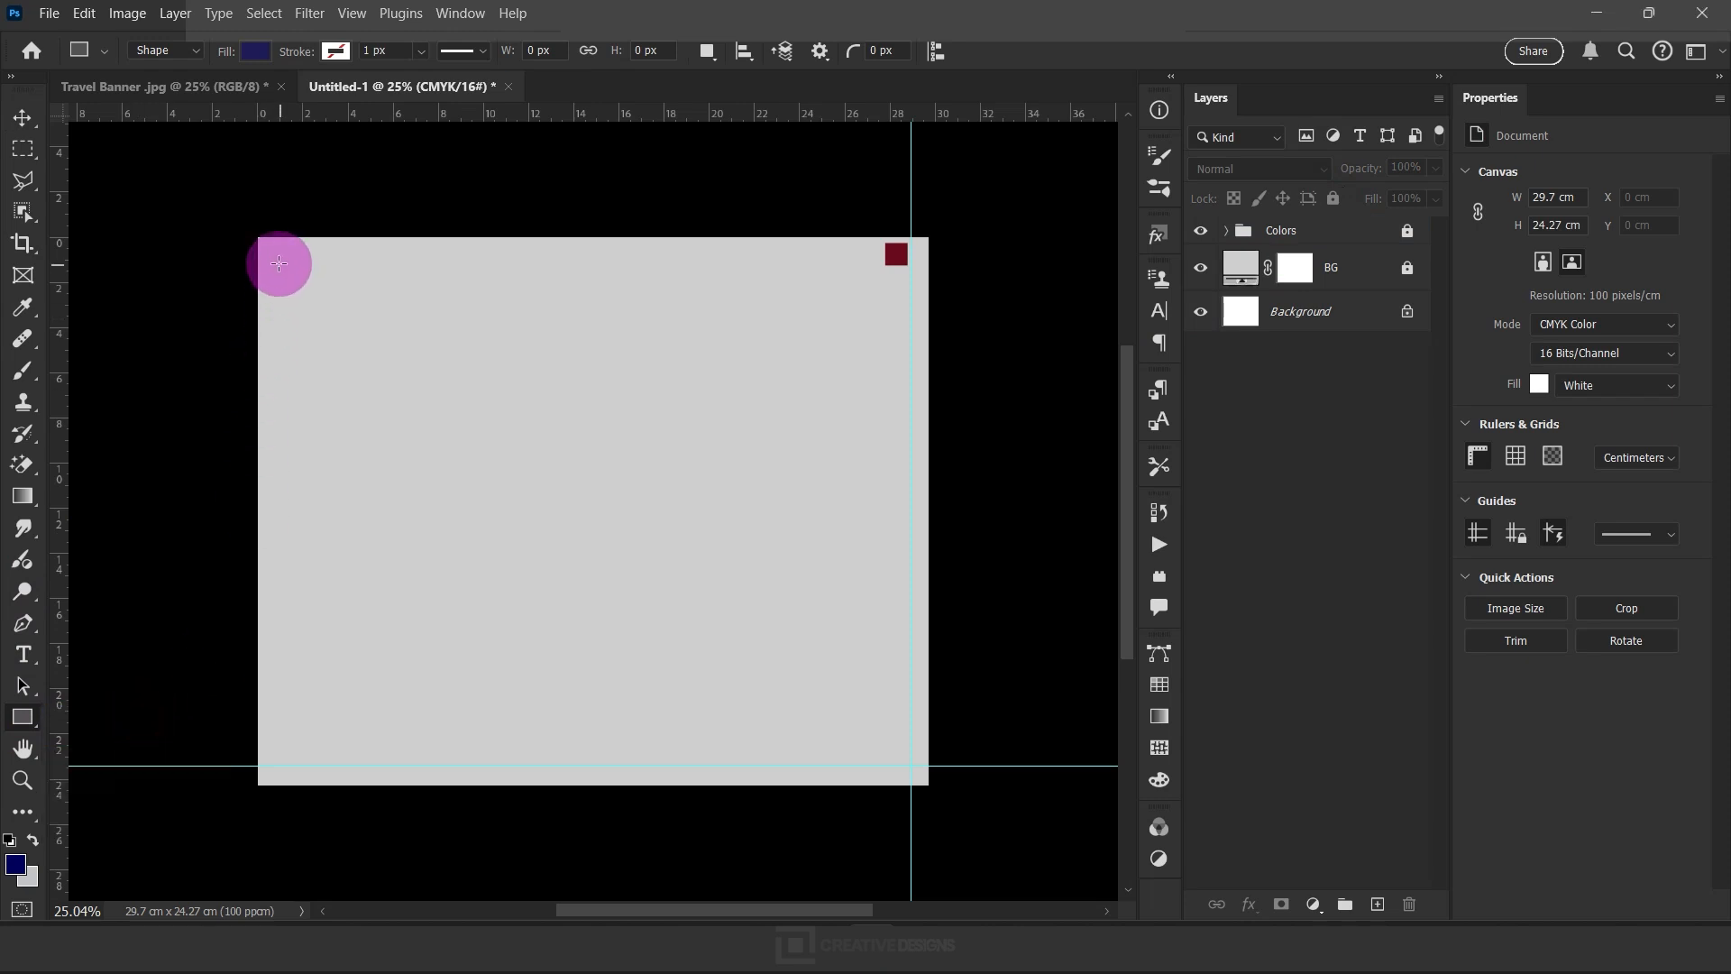
{"action": "left_click_drag", "start_coordinate": [165, 165], "coordinate": [928, 664]}
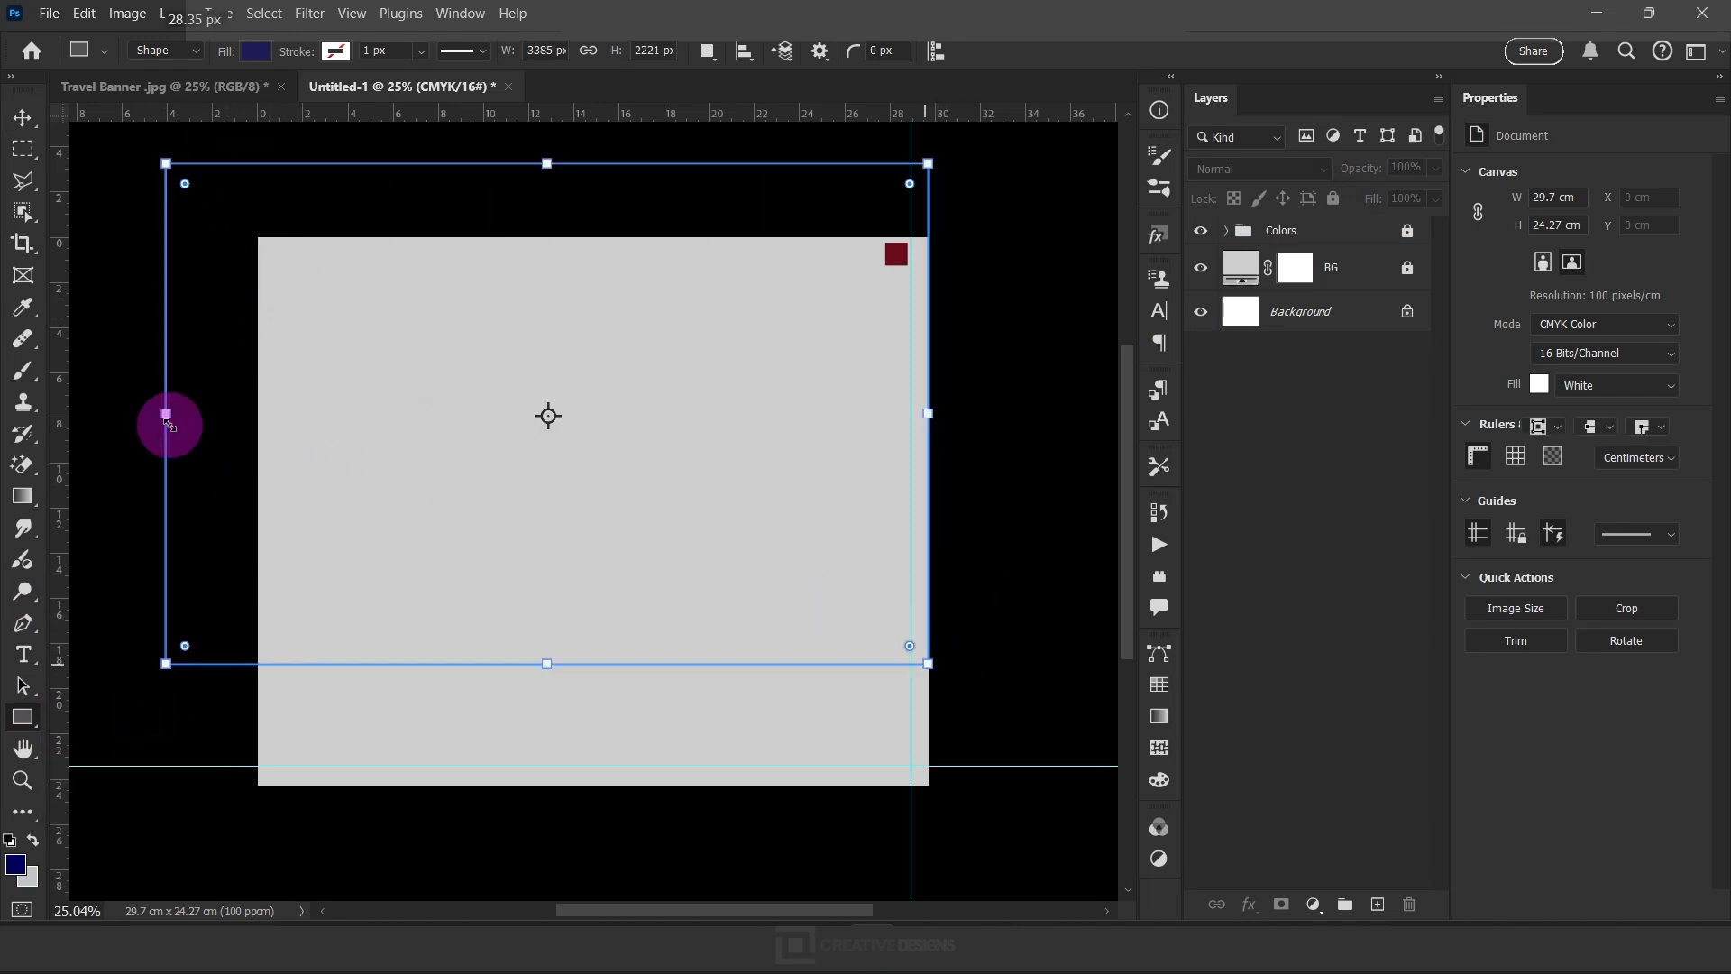
{"action": "left_click_drag", "start_coordinate": [169, 413], "coordinate": [258, 413]}
{"action": "left_click_drag", "start_coordinate": [279, 642], "coordinate": [368, 590]}
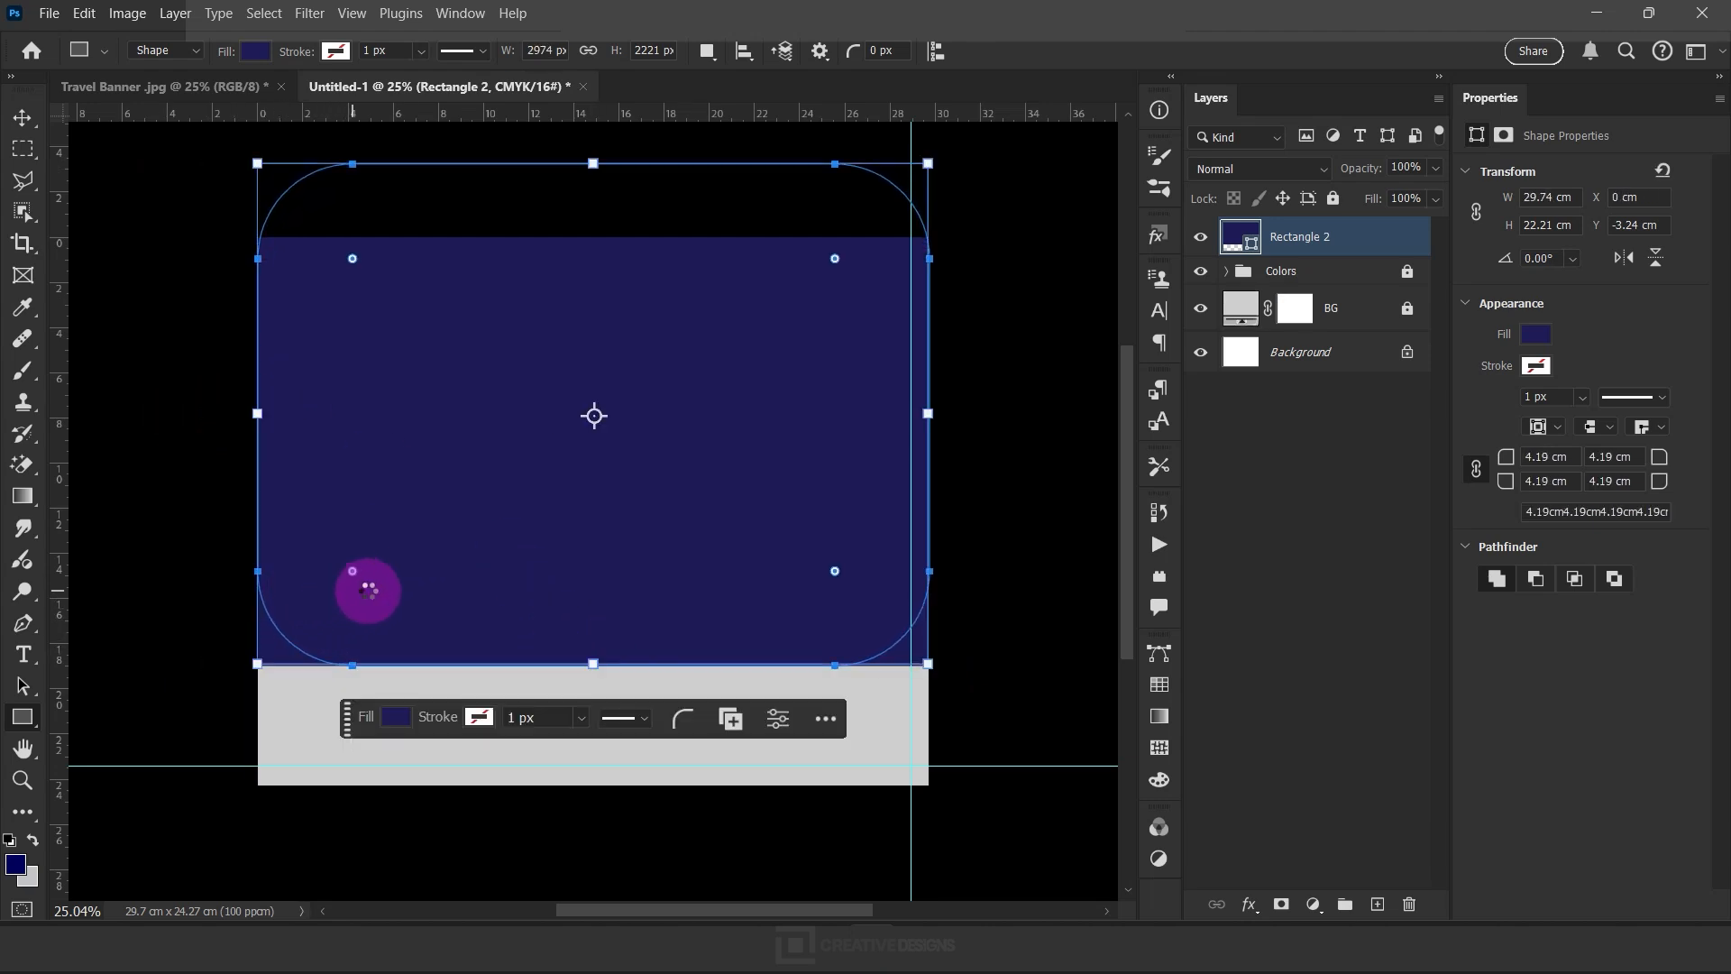
{"action": "left_click_drag", "start_coordinate": [595, 663], "coordinate": [592, 649]}
{"action": "left_click_drag", "start_coordinate": [359, 556], "coordinate": [360, 548]}
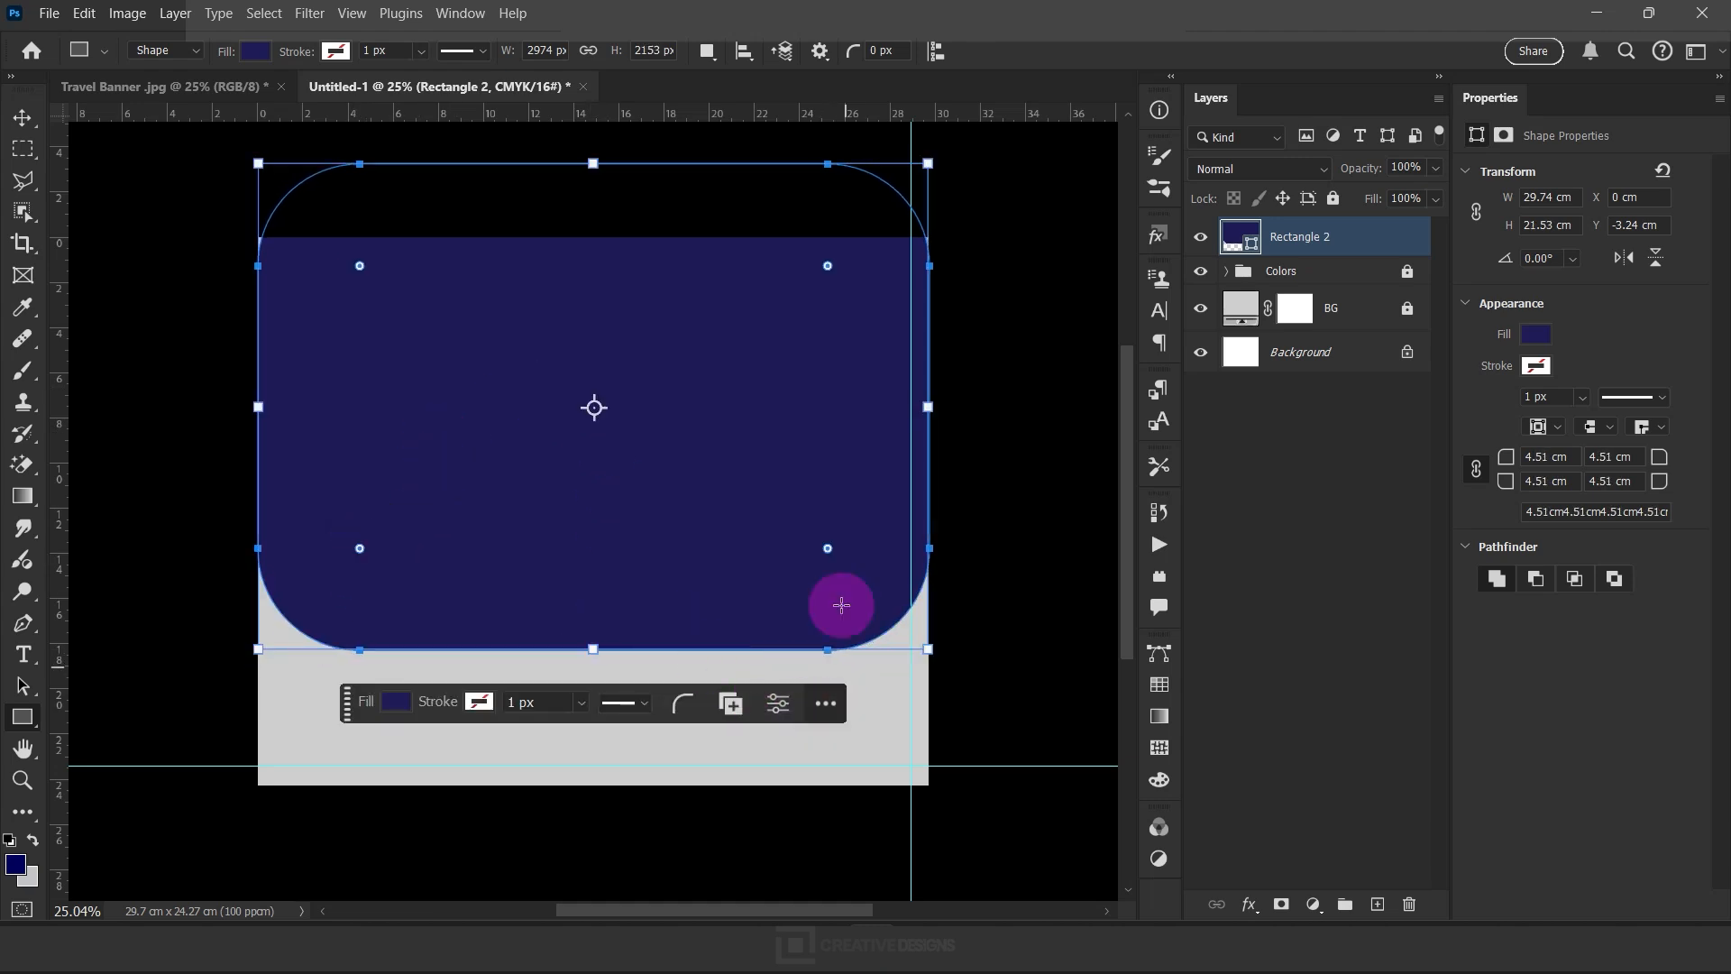
Move the rectangle layer beneath the Colors group and fill it with the dark-red-to-transparent linear gradient preset
{"action": "left_click_drag", "start_coordinate": [1289, 240], "coordinate": [1360, 291]}
{"action": "left_click_drag", "start_coordinate": [1263, 261], "coordinate": [1427, 312]}
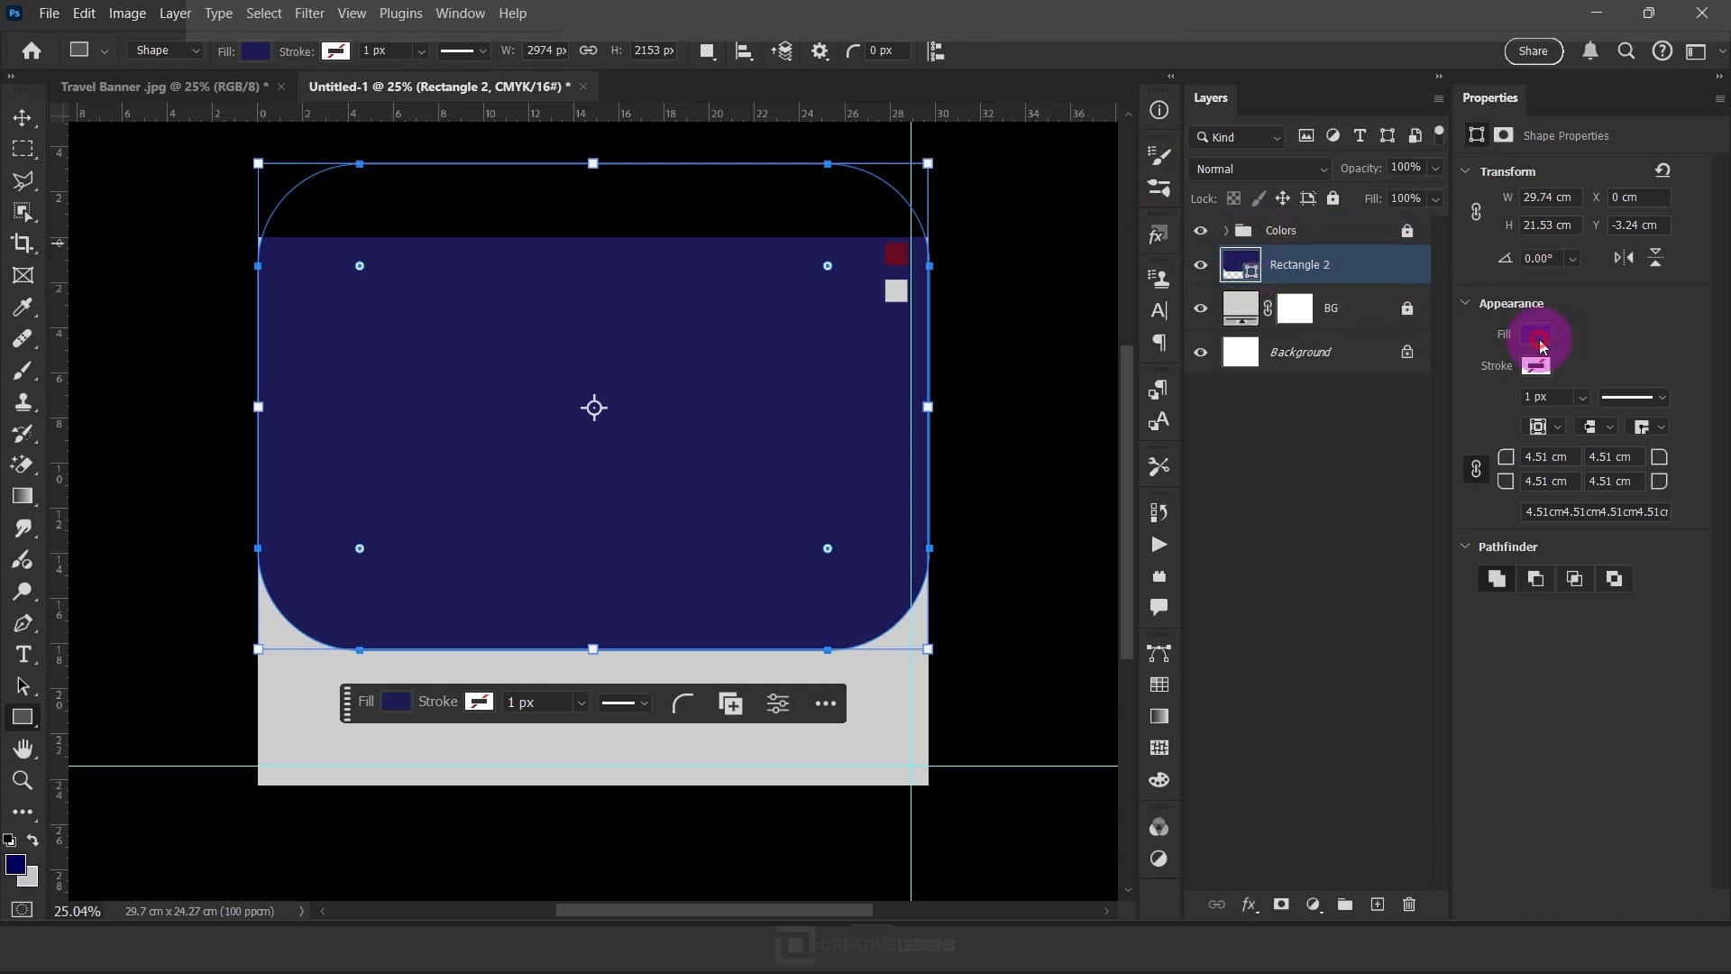
{"action": "left_click", "coordinate": [1537, 337]}
{"action": "left_click", "coordinate": [1514, 381]}
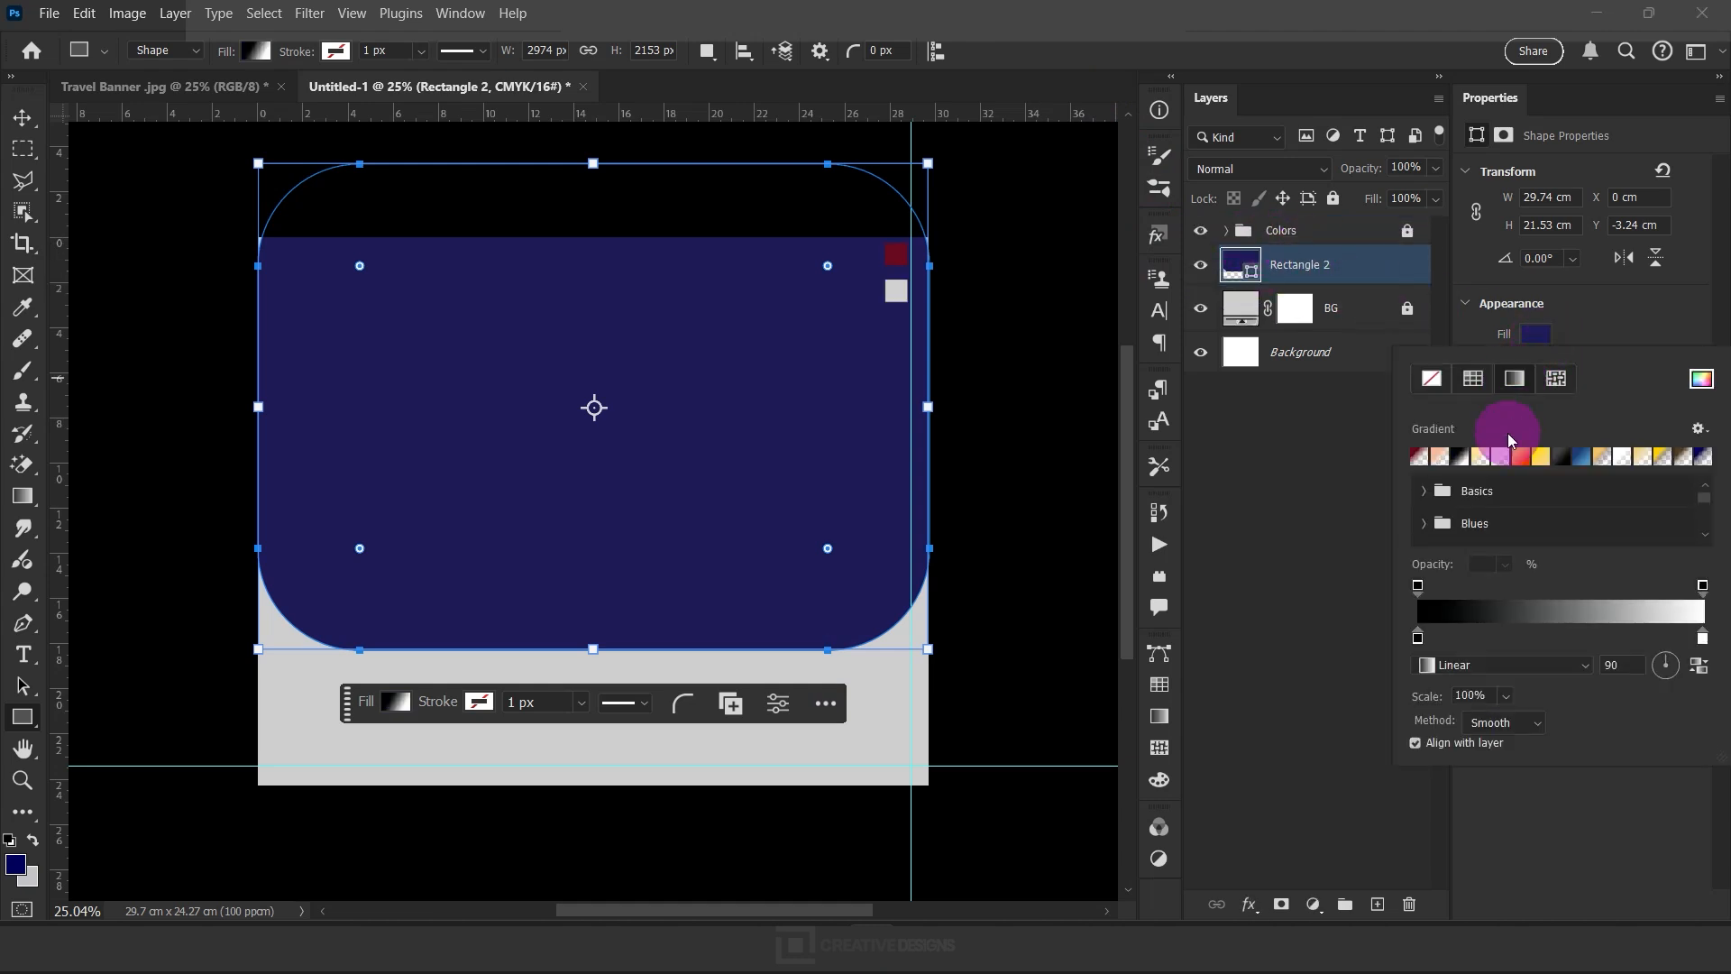
{"action": "left_click", "coordinate": [1440, 459]}
{"action": "left_click", "coordinate": [1418, 459]}
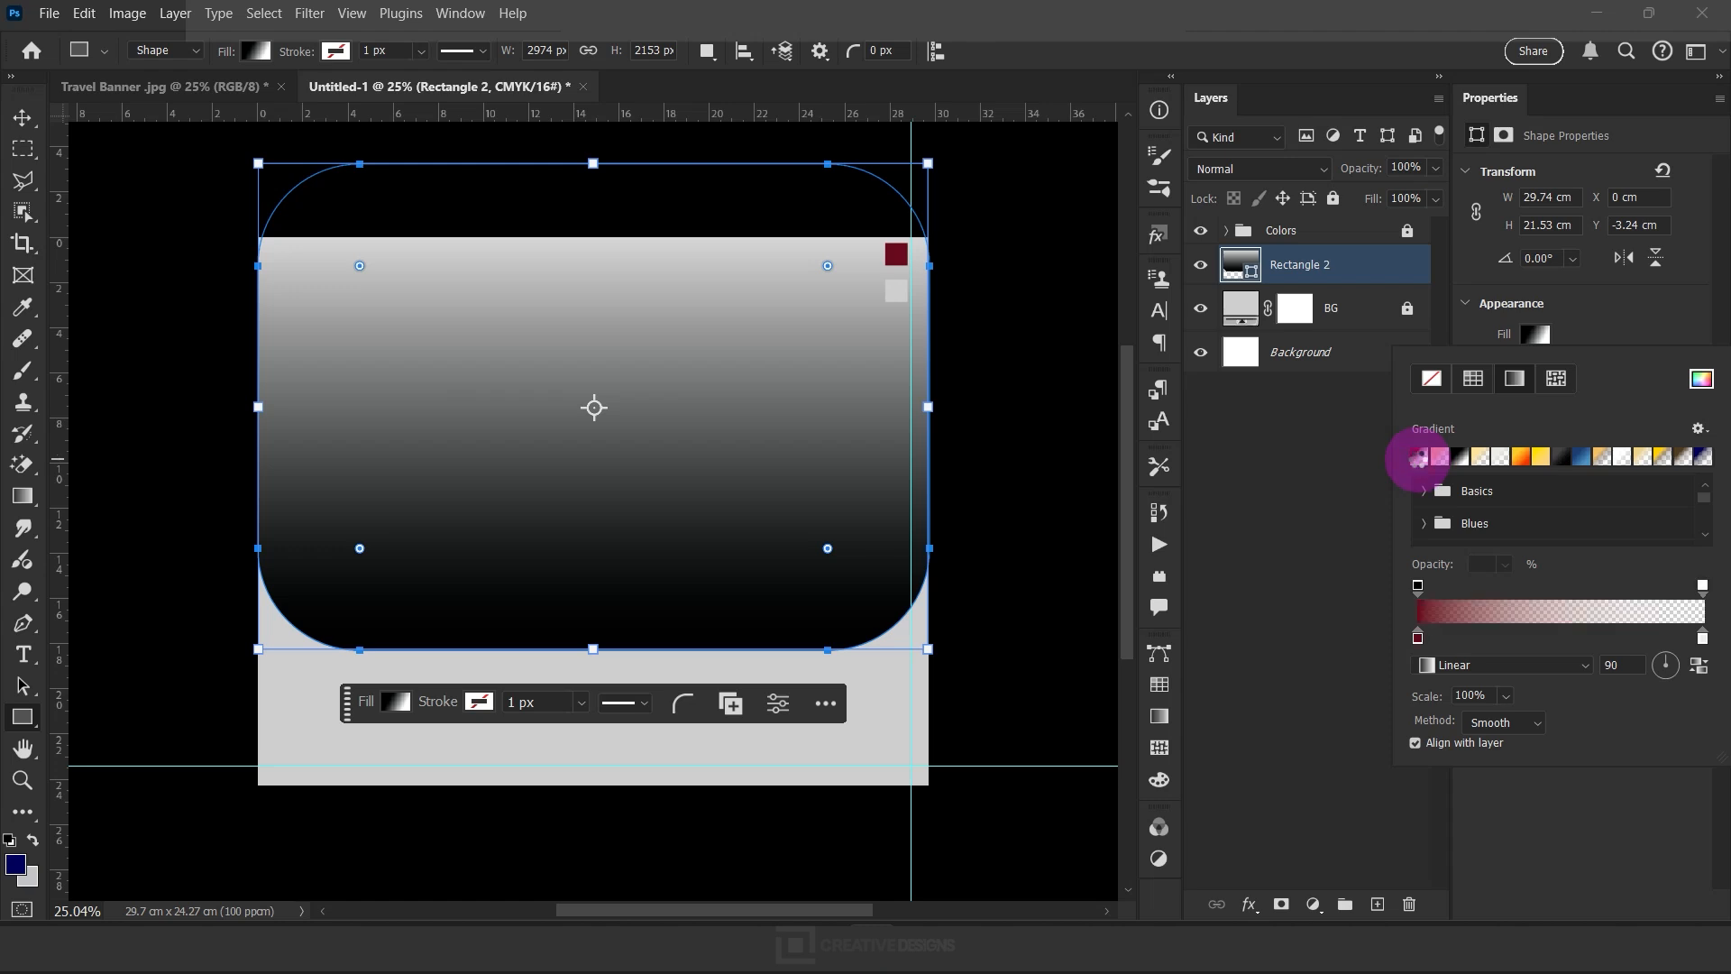
Set the gradient's opaque color stop to the dark red swatch, #6a0a1d
{"action": "left_click", "coordinate": [1419, 637]}
{"action": "double_click", "coordinate": [1418, 637]}
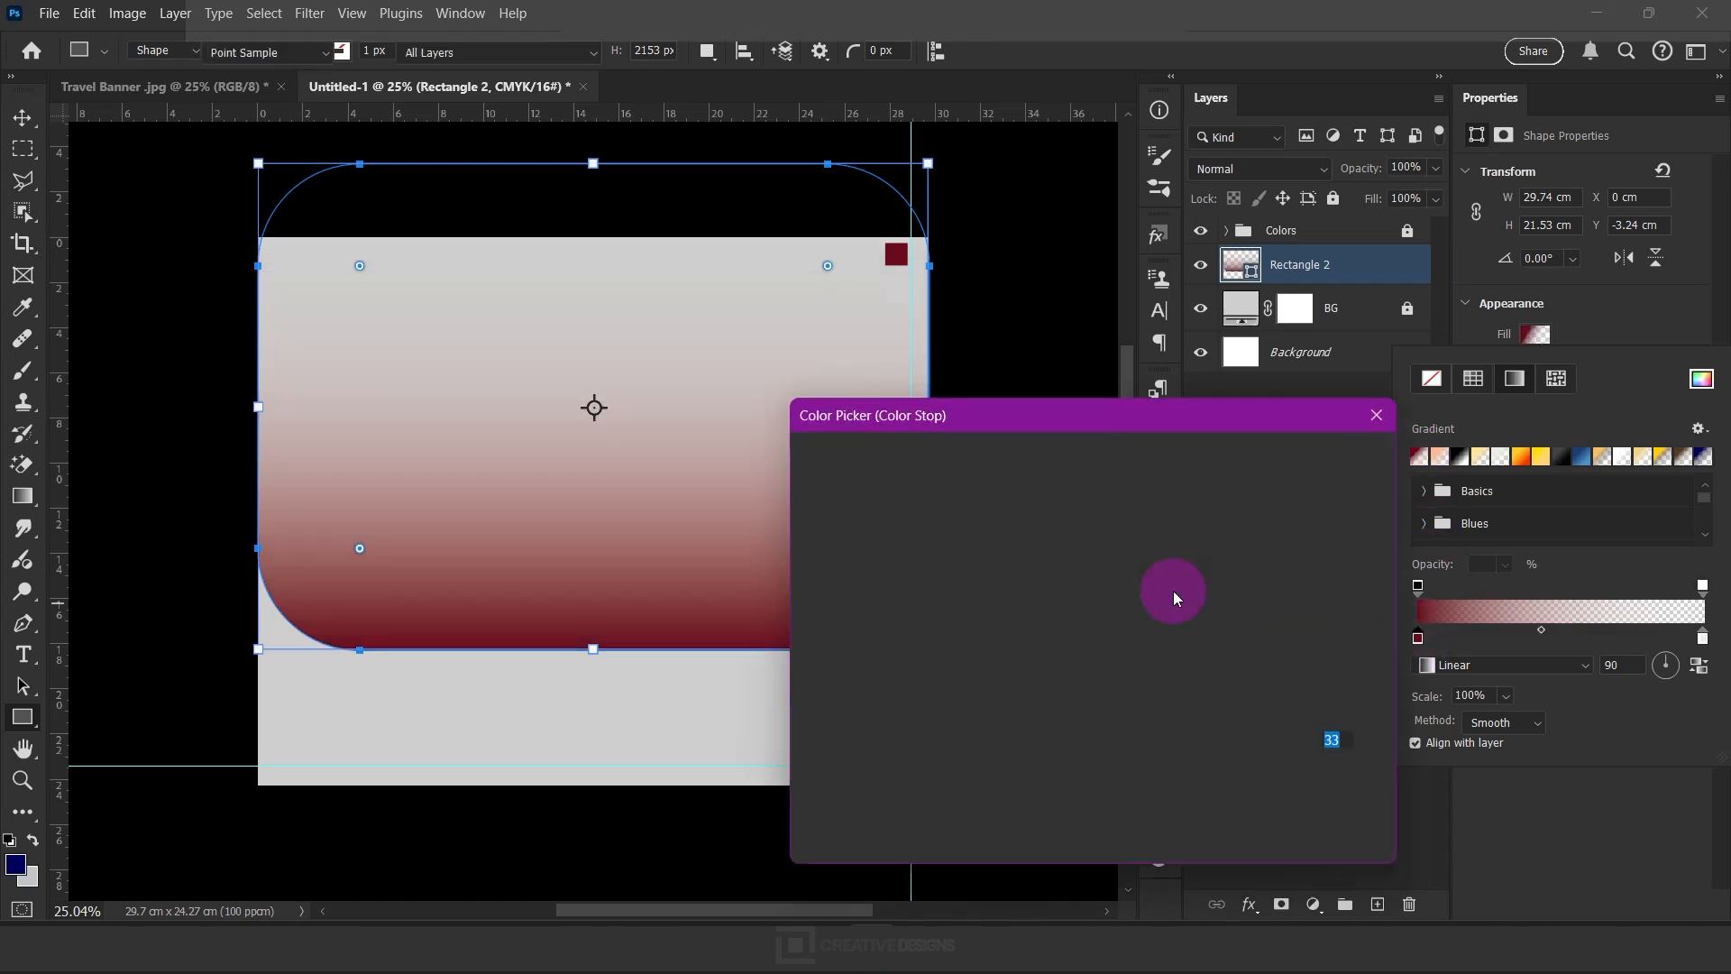
{"action": "left_click", "coordinate": [897, 254]}
{"action": "left_click", "coordinate": [1298, 470]}
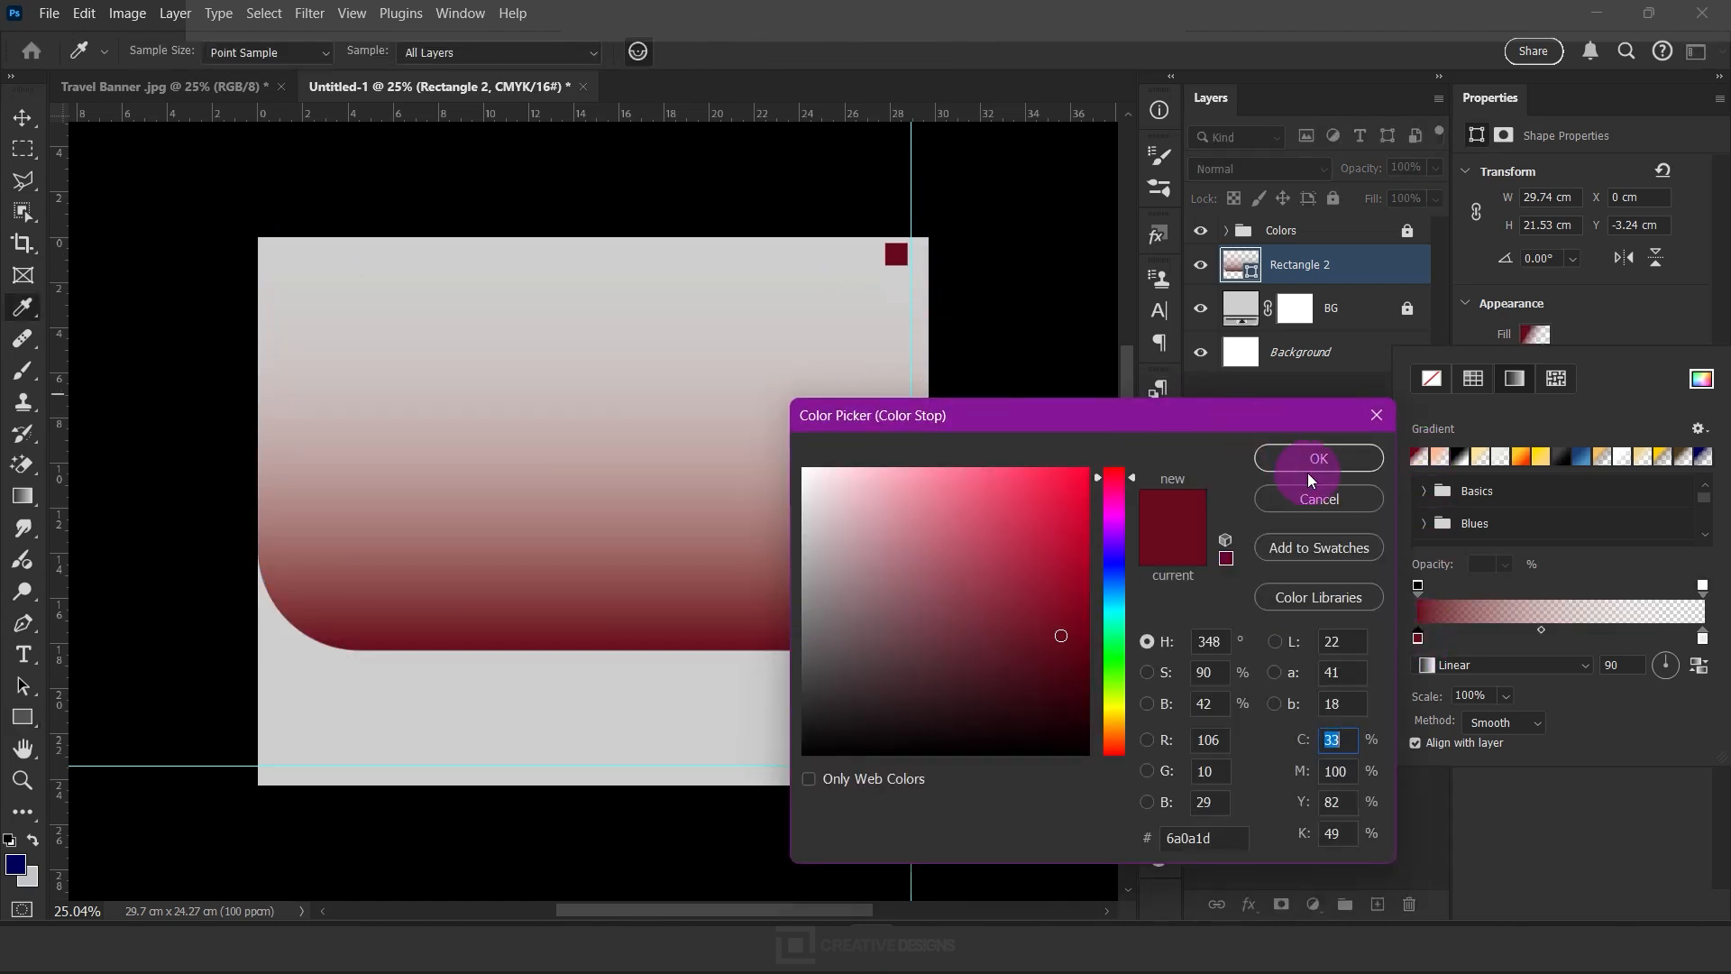
{"action": "left_click", "coordinate": [1309, 523]}
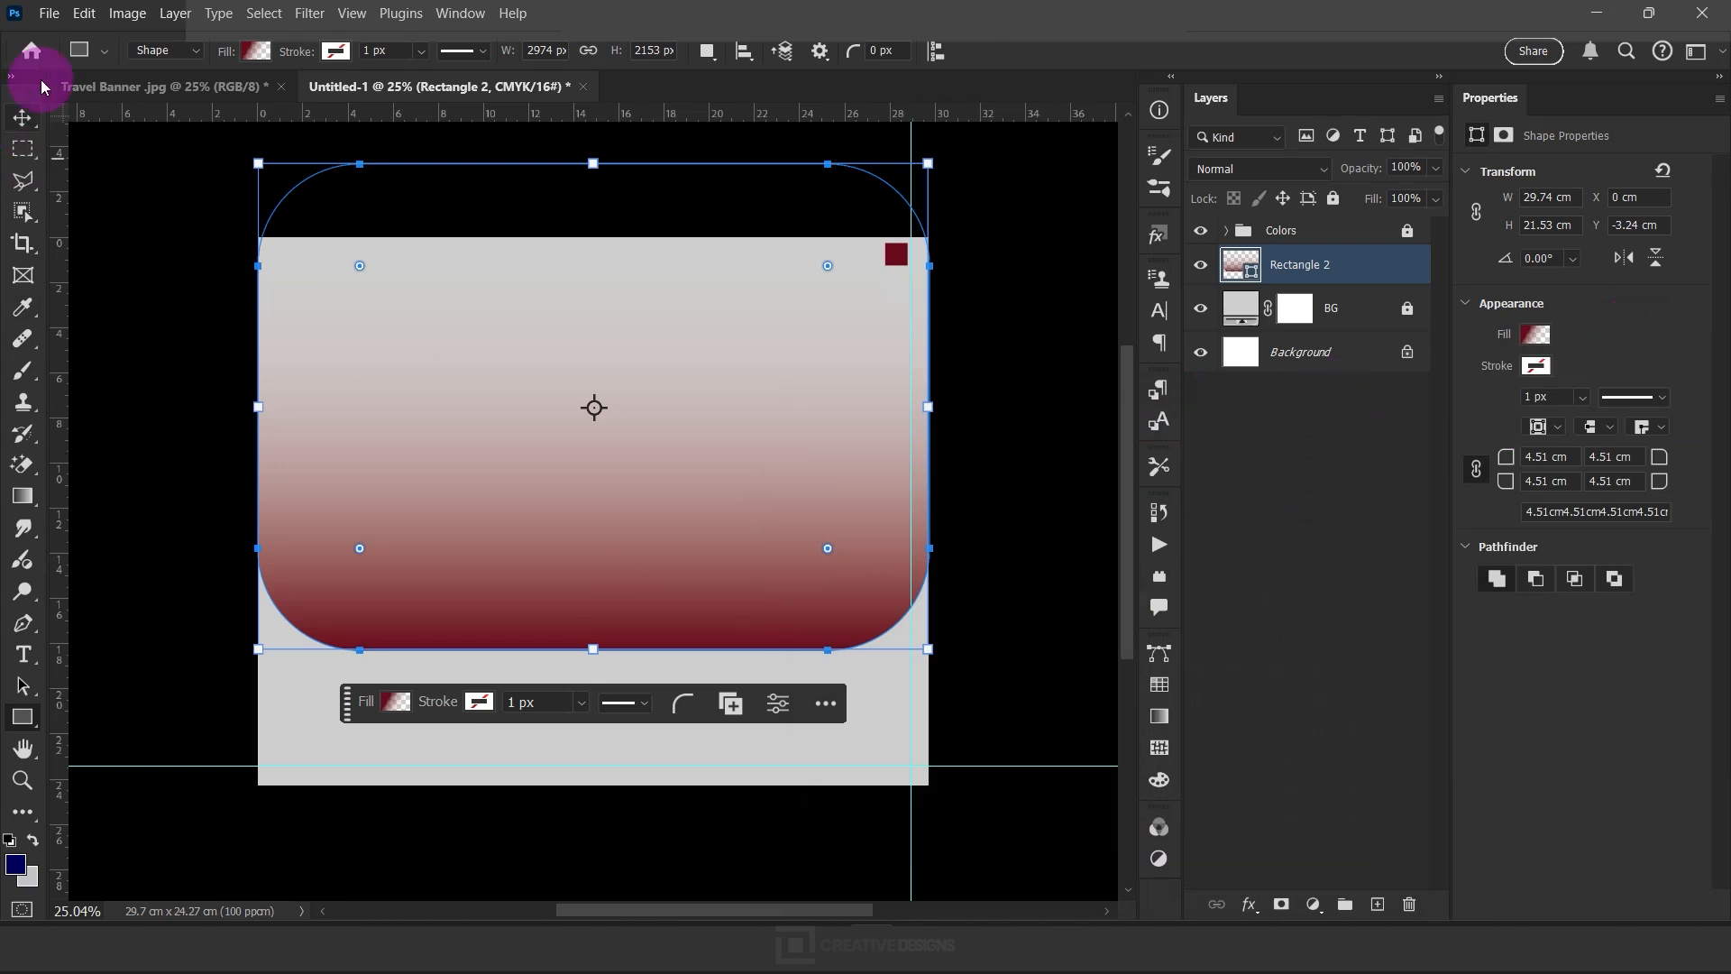
Place the image A3693-15-famous-structures-of-Uzbekistan as an embedded object above the gradient rectangle
{"action": "left_click", "coordinate": [47, 14]}
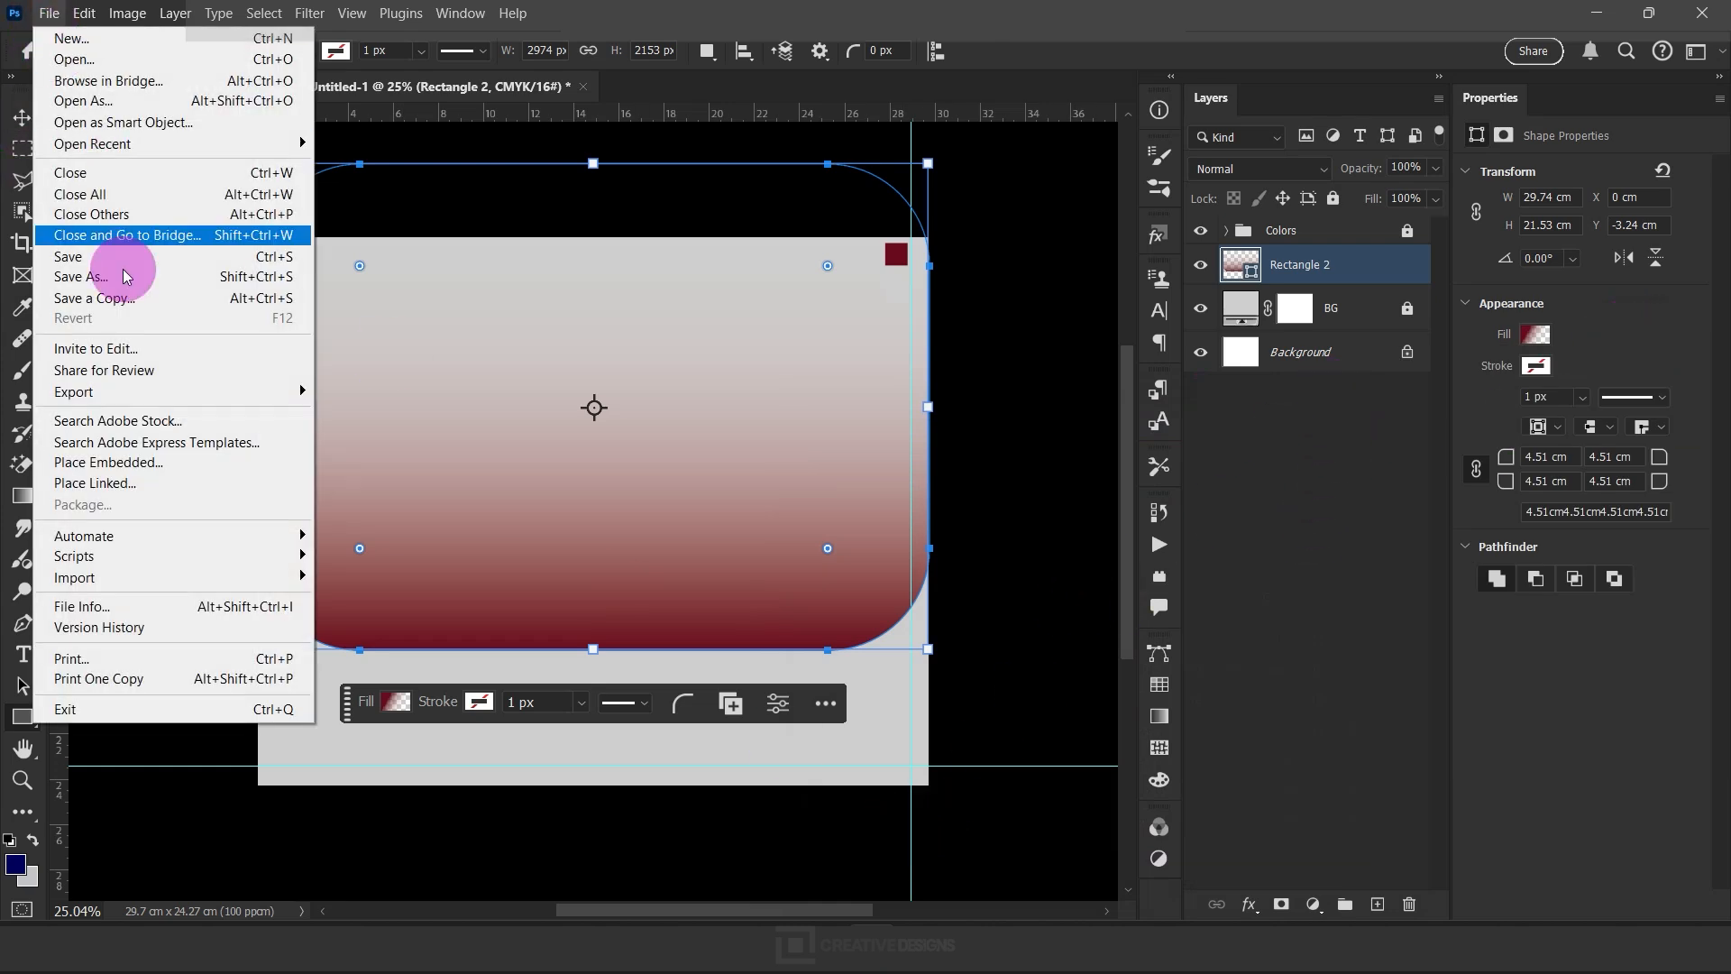
{"action": "left_click", "coordinate": [174, 463]}
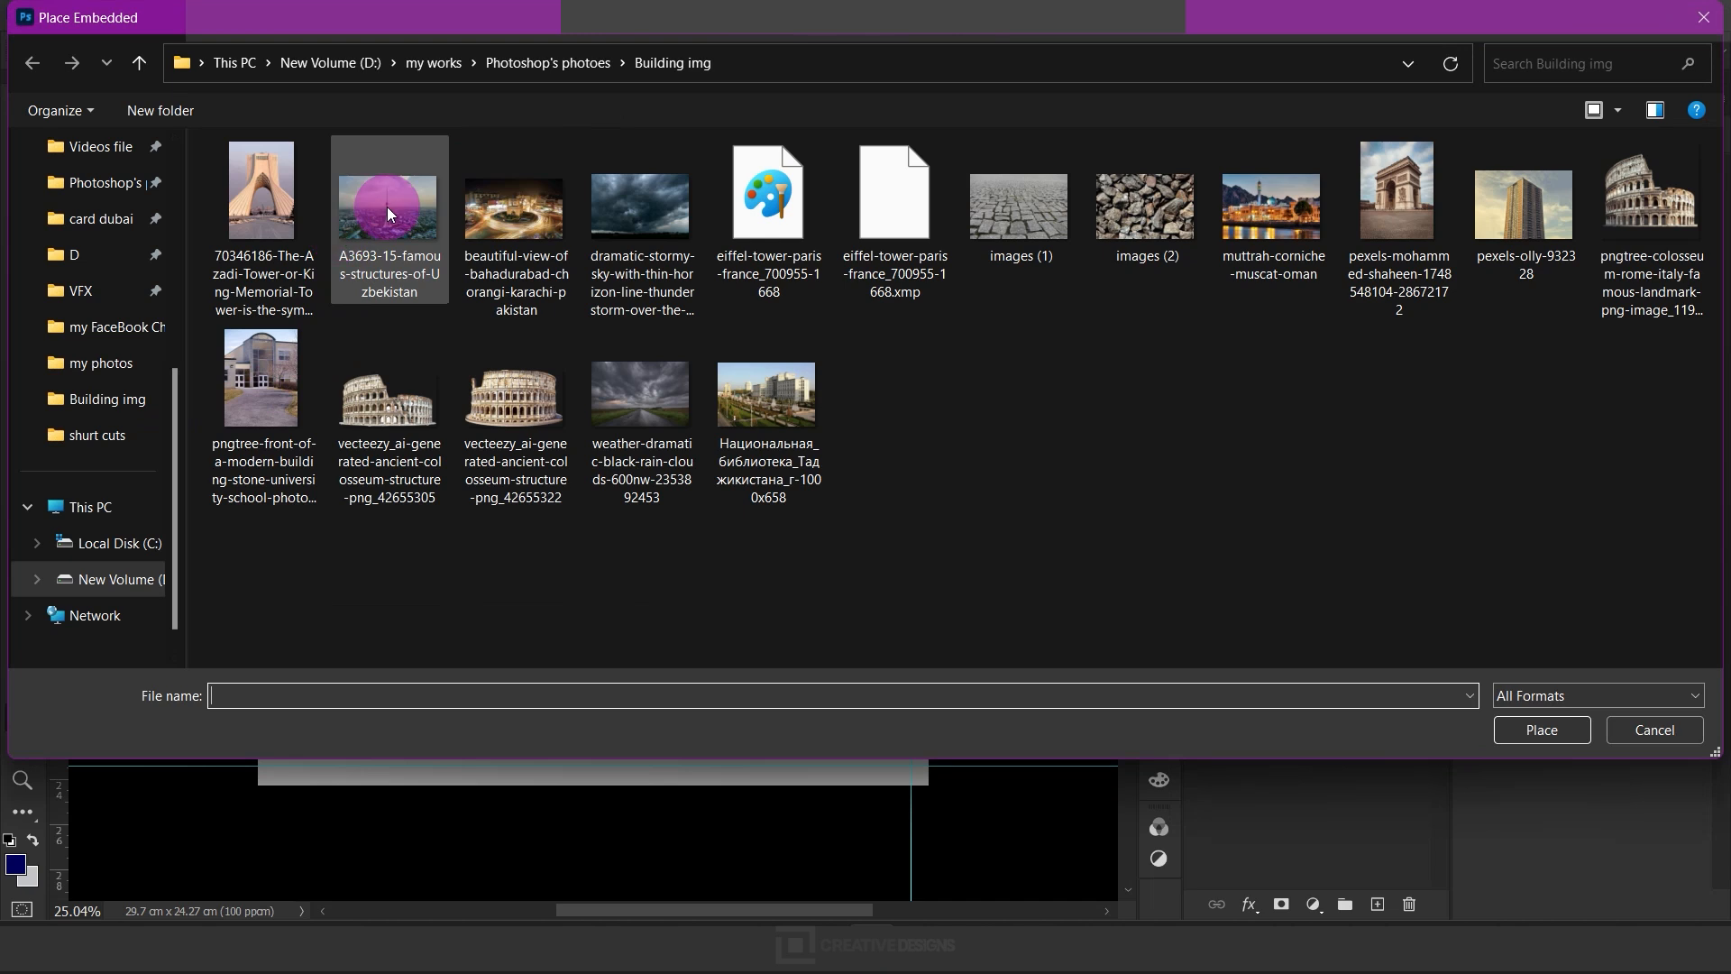
{"action": "left_click", "coordinate": [388, 213]}
{"action": "left_click", "coordinate": [1539, 730]}
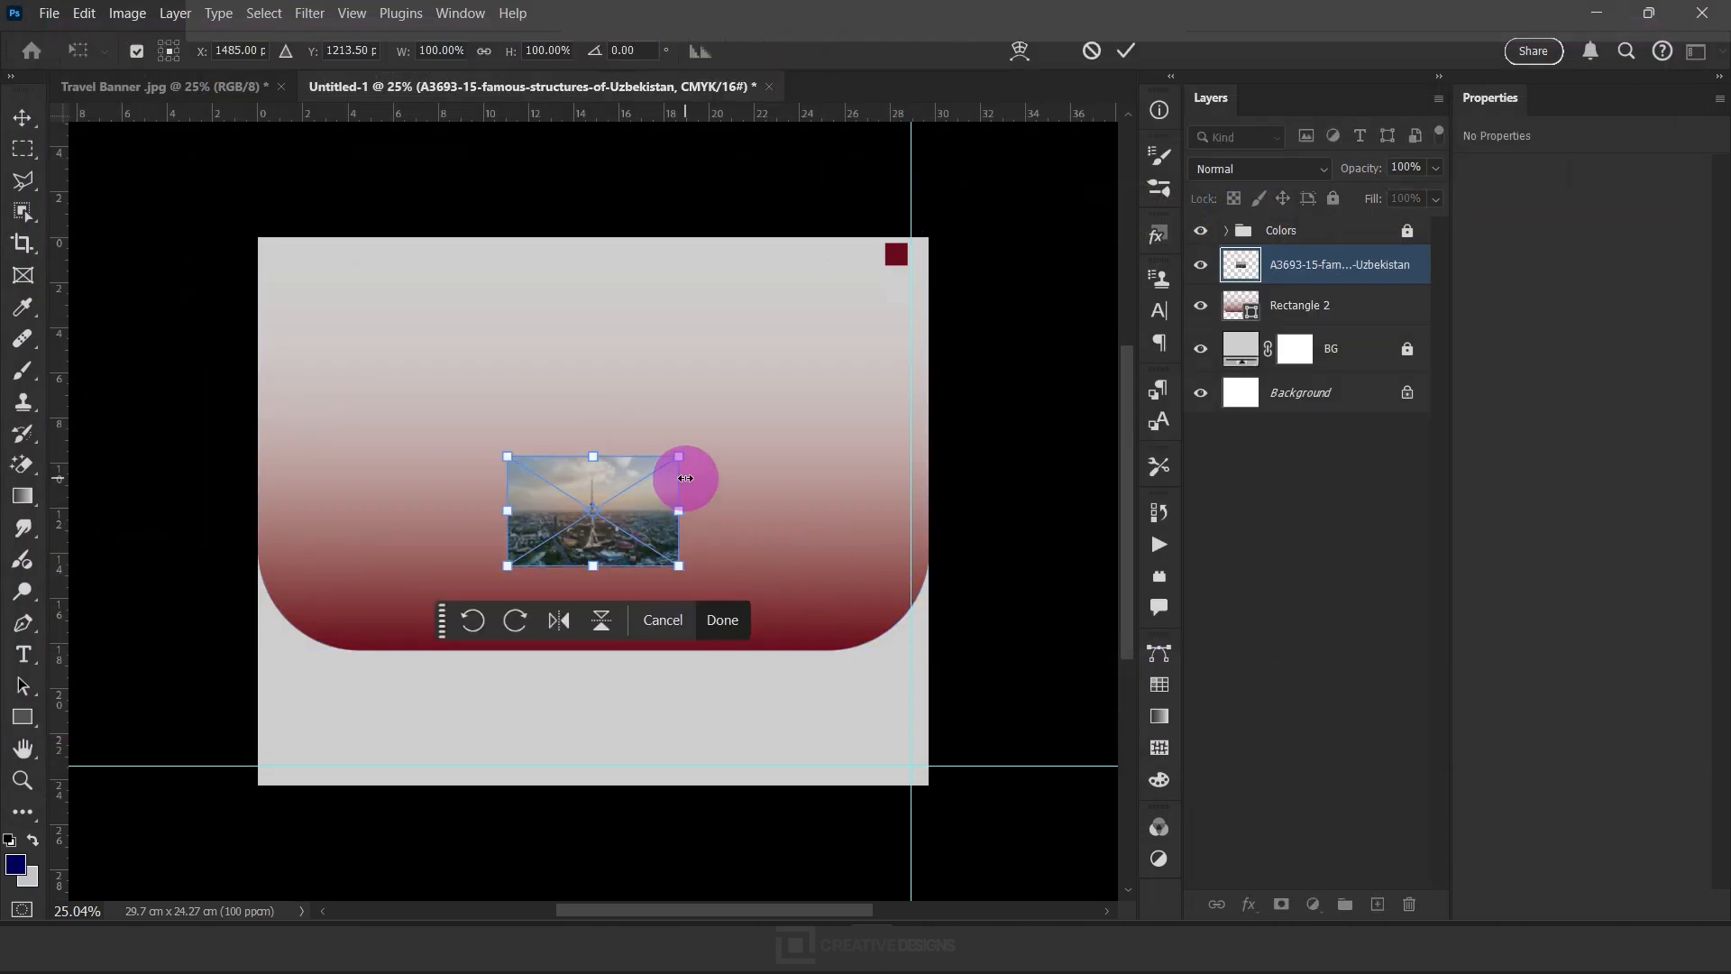
Scale the placed city photo to about 390% and position it to span the canvas width over the rectangle
{"action": "left_click_drag", "start_coordinate": [680, 456], "coordinate": [942, 282]}
{"action": "left_click_drag", "start_coordinate": [734, 511], "coordinate": [739, 451]}
{"action": "left_click_drag", "start_coordinate": [240, 447], "coordinate": [258, 453]}
{"action": "left_click_drag", "start_coordinate": [944, 442], "coordinate": [927, 444]}
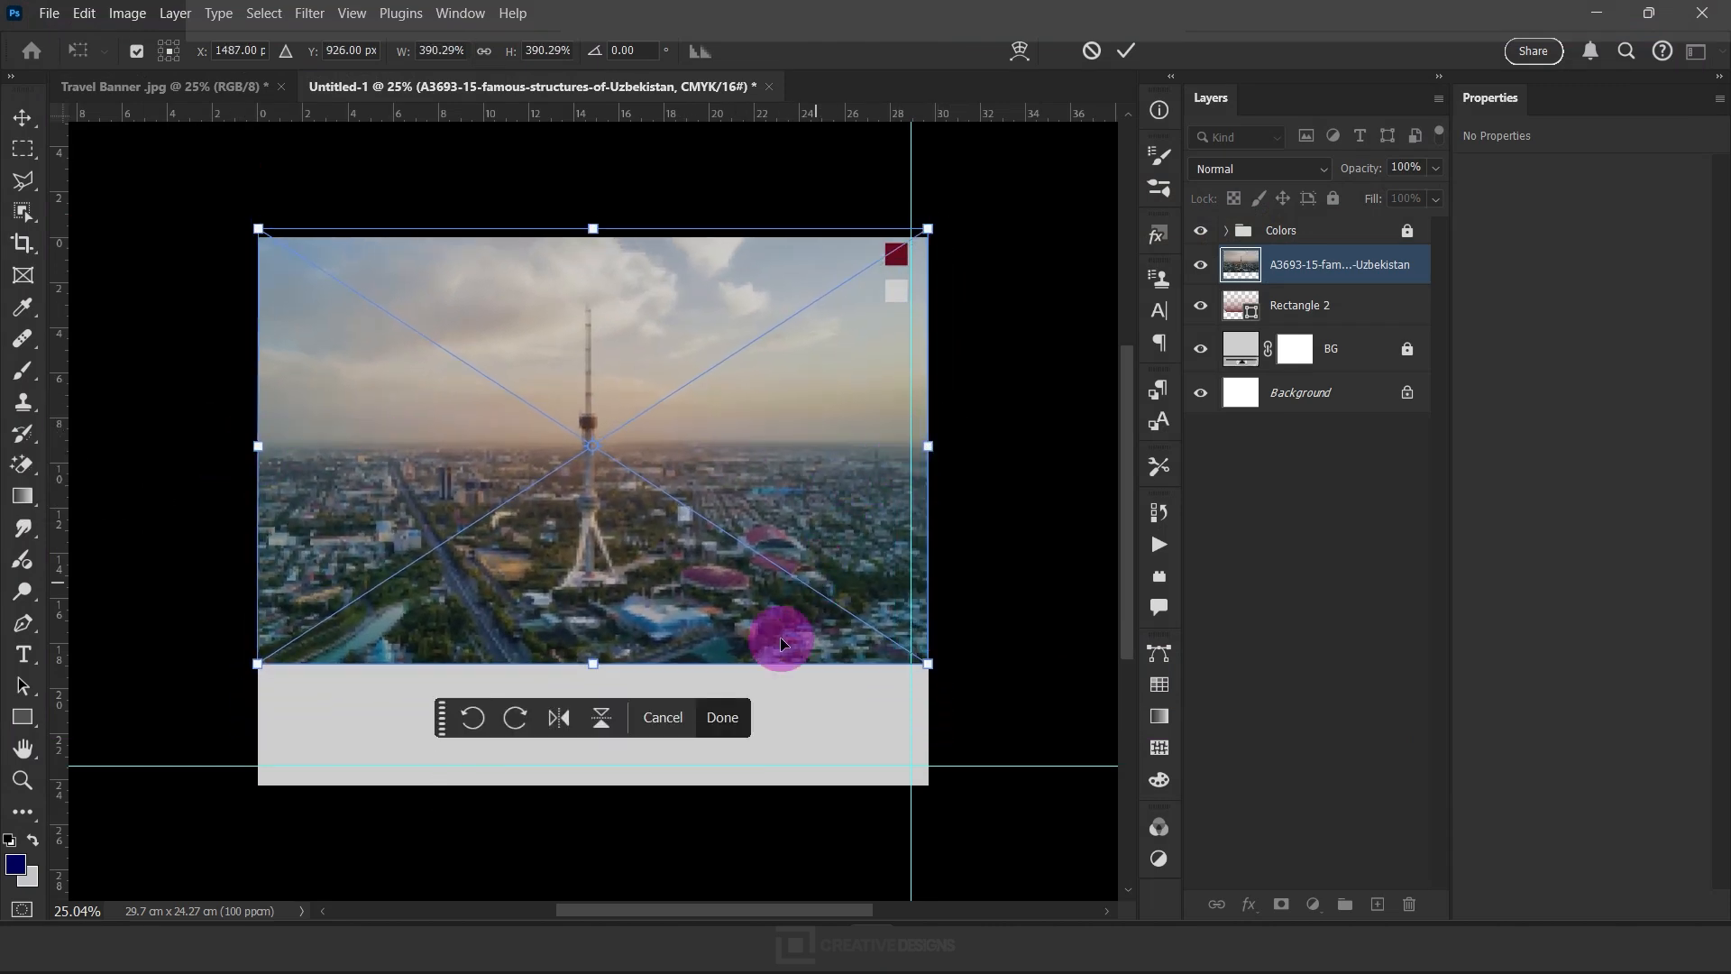
{"action": "left_click", "coordinate": [723, 718]}
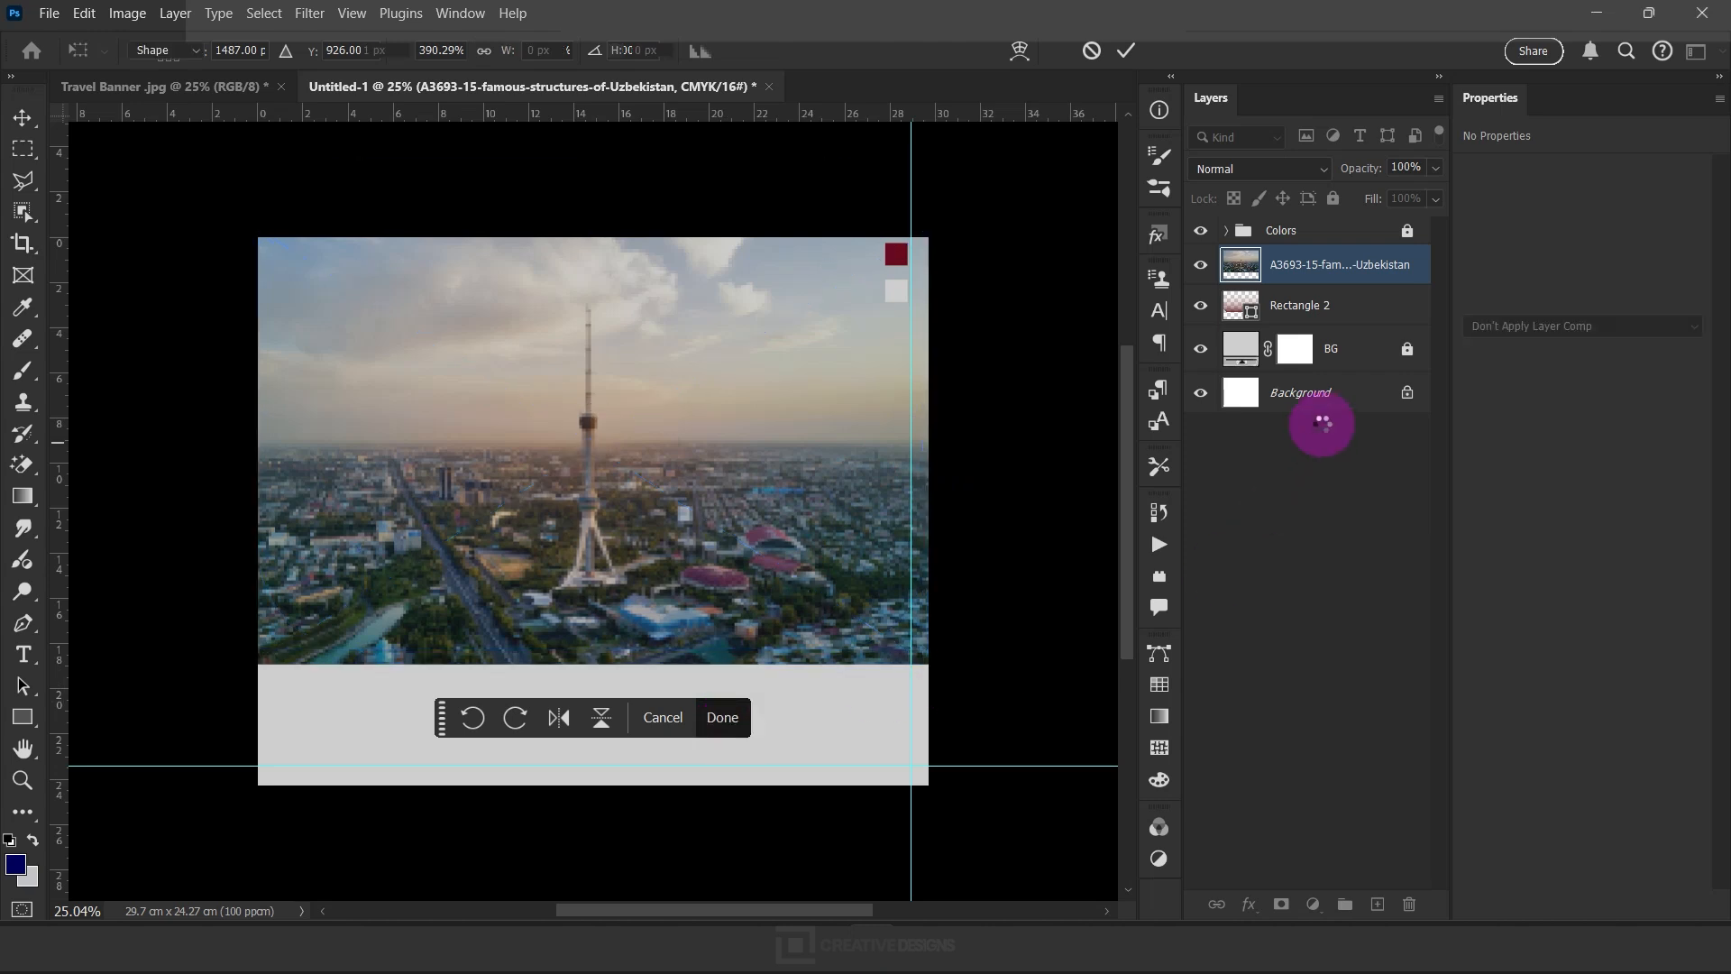
Clip the city photo to the rounded rectangle and rename its layer City
{"action": "right_click", "coordinate": [1302, 264]}
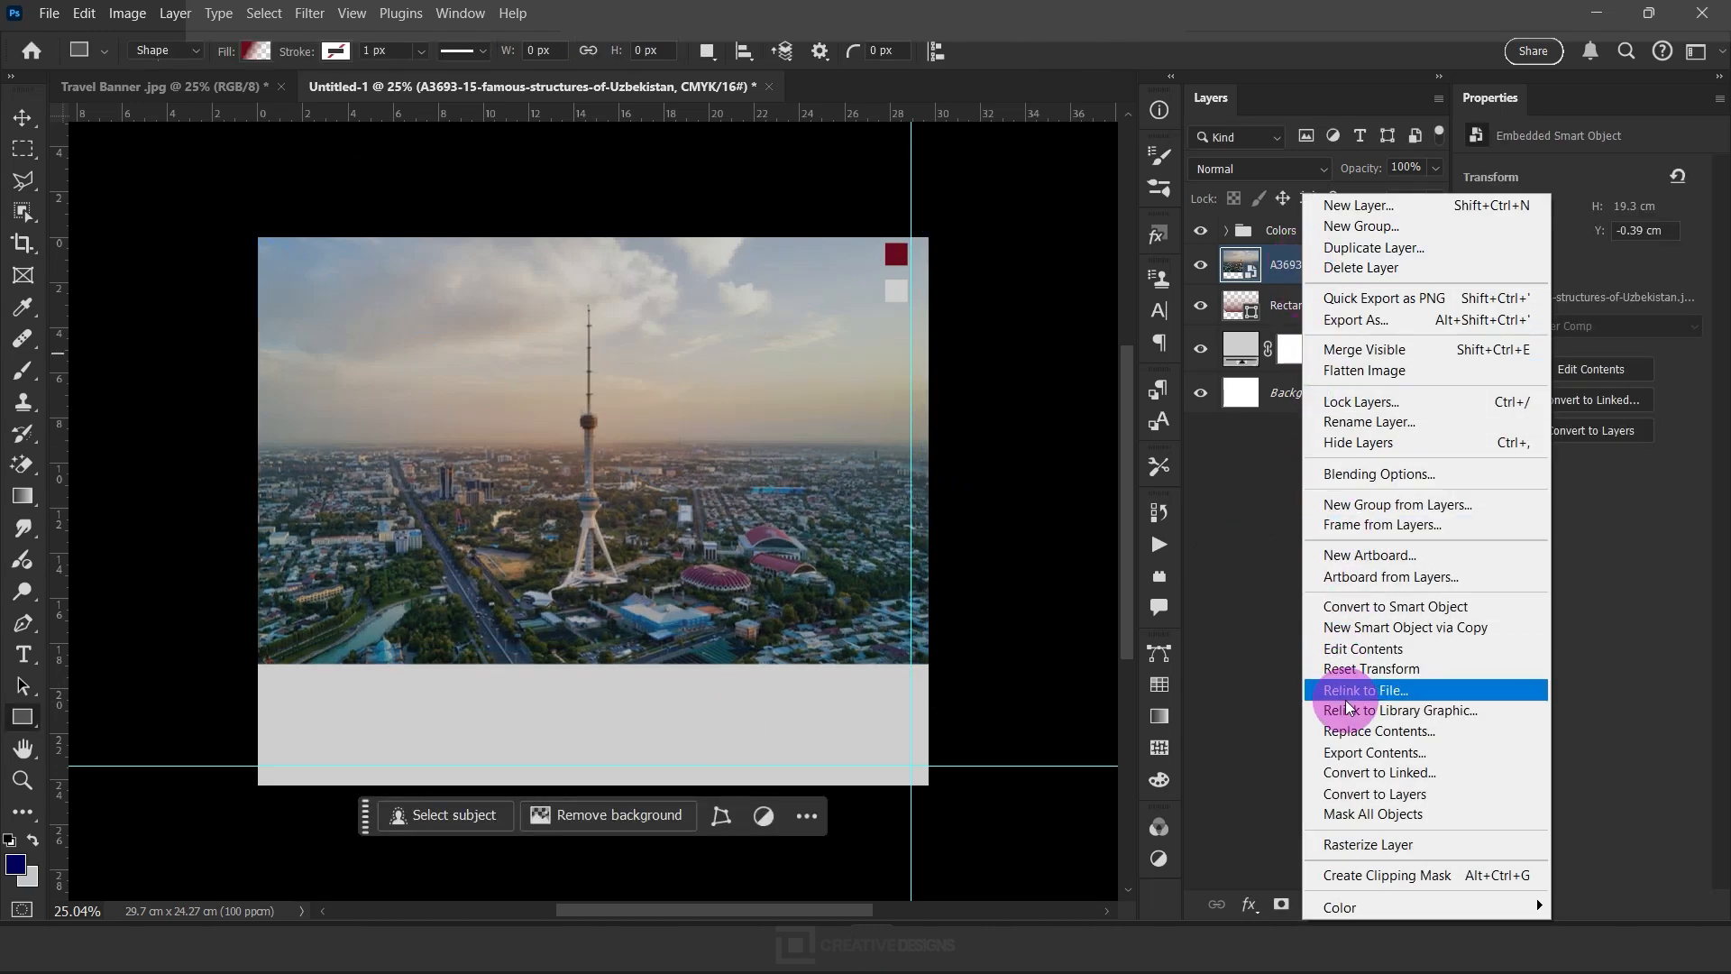
{"action": "left_click", "coordinate": [1413, 876]}
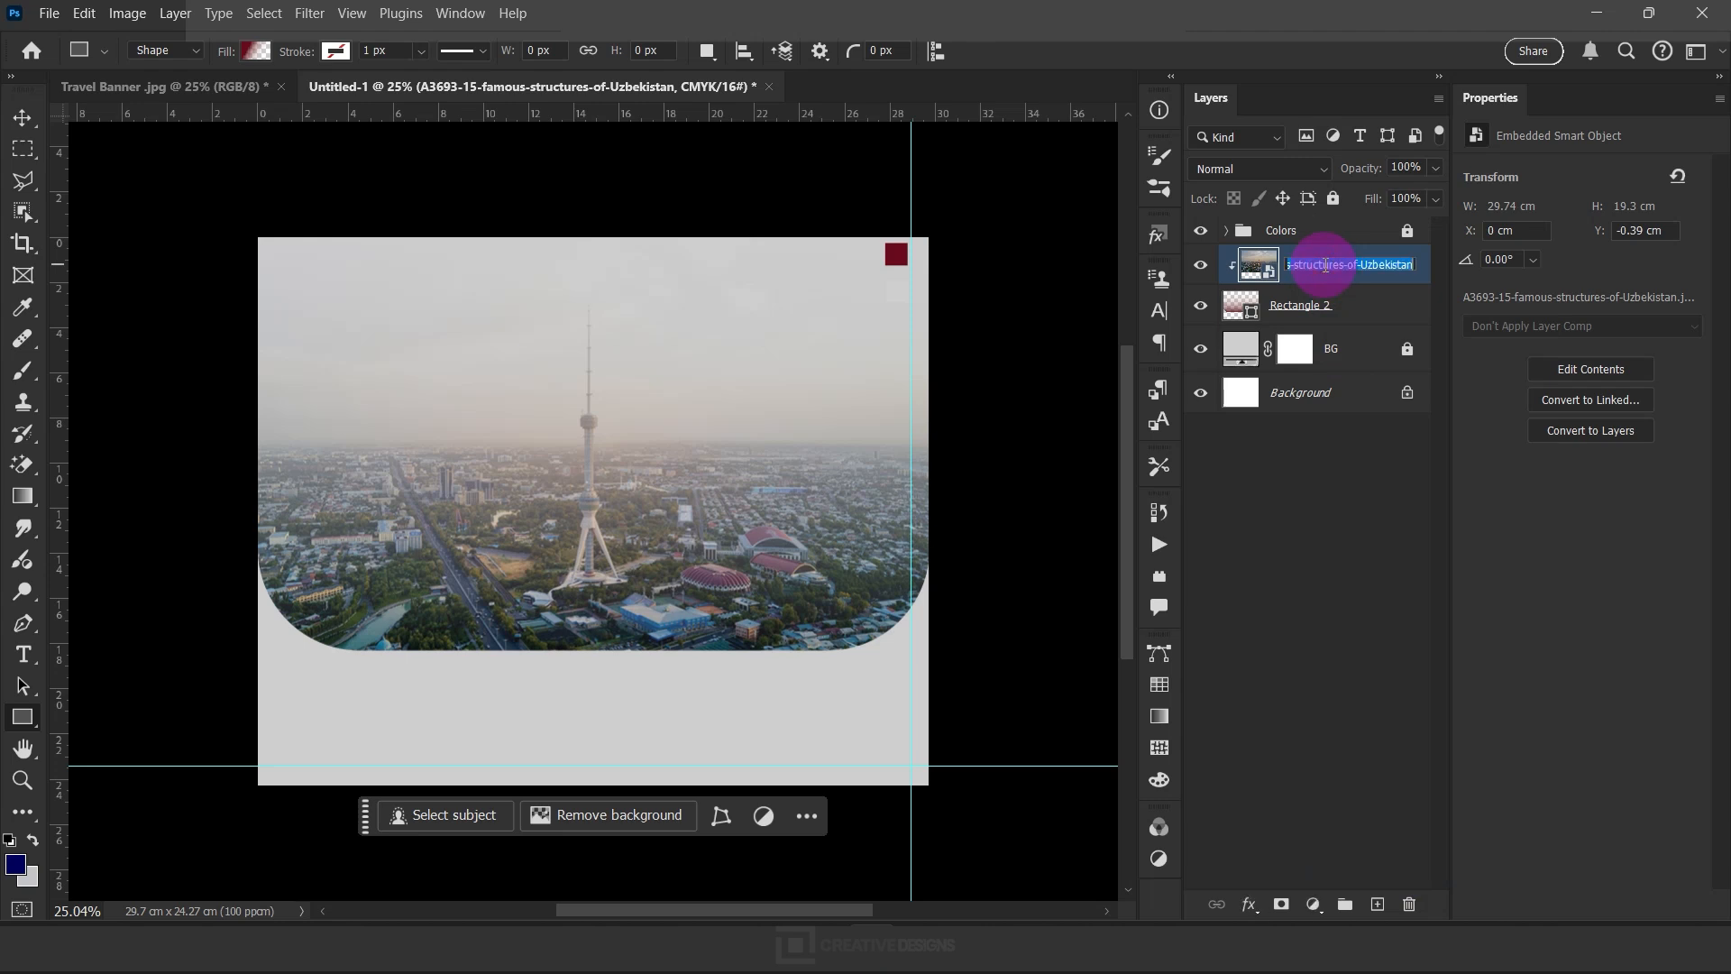
{"action": "type", "text": "Cl"}
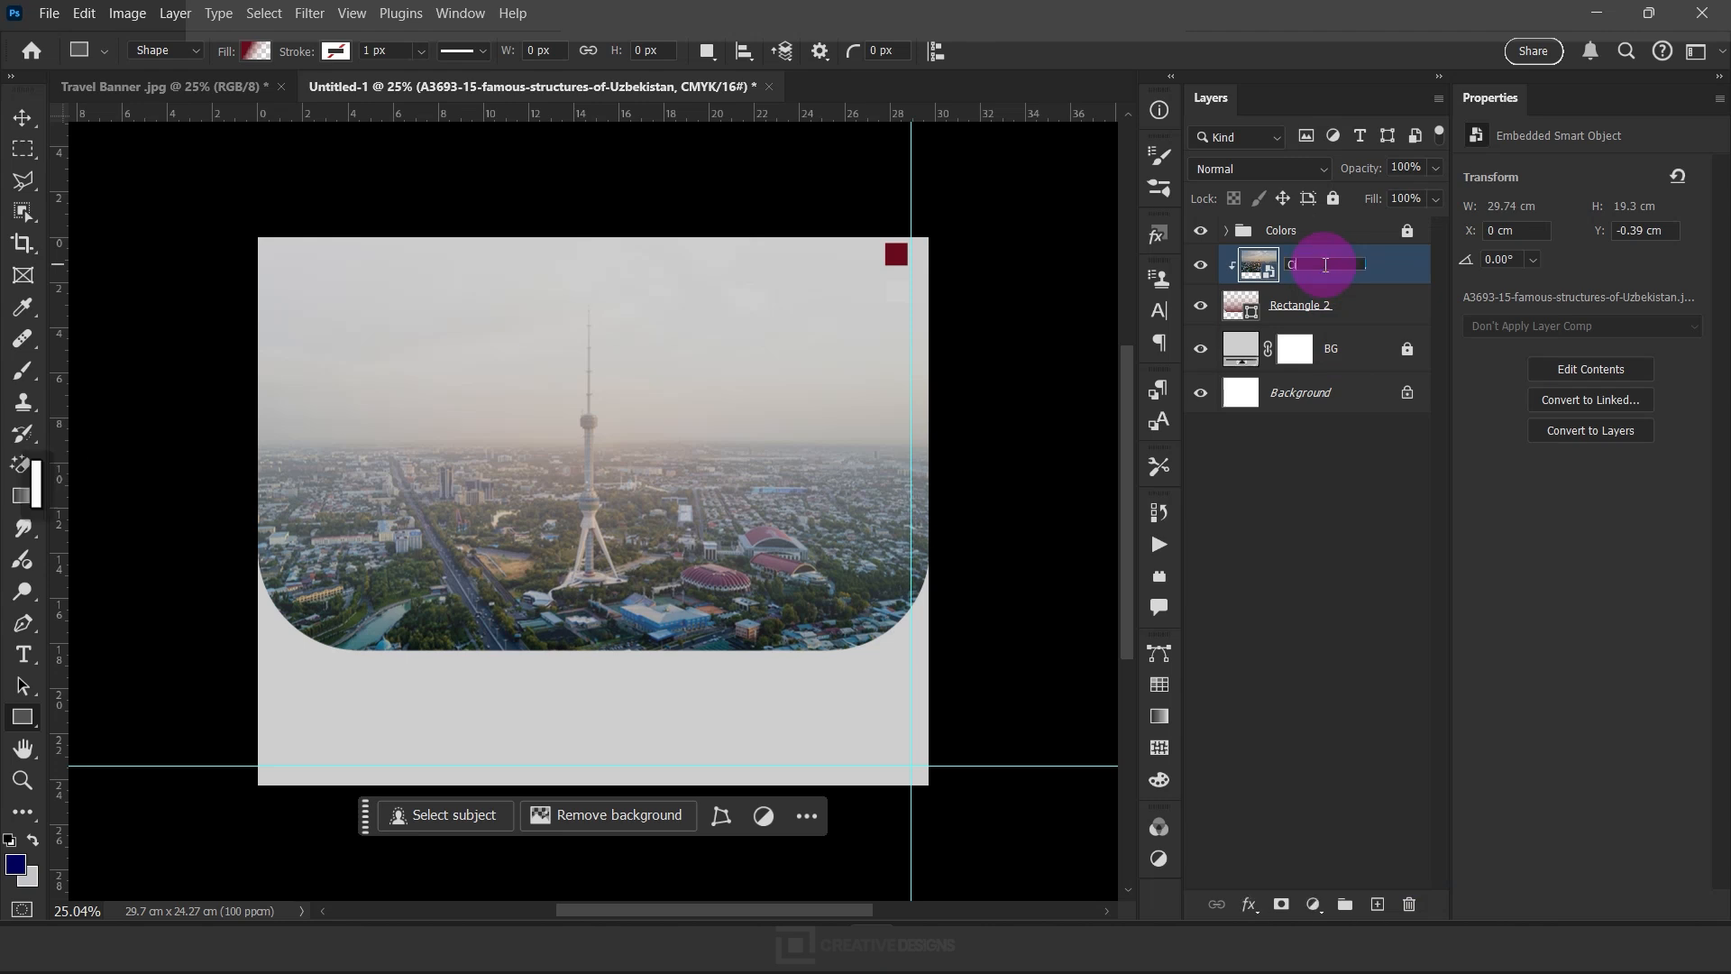
{"action": "type", "text": "ty"}
{"action": "key", "text": "Return"}
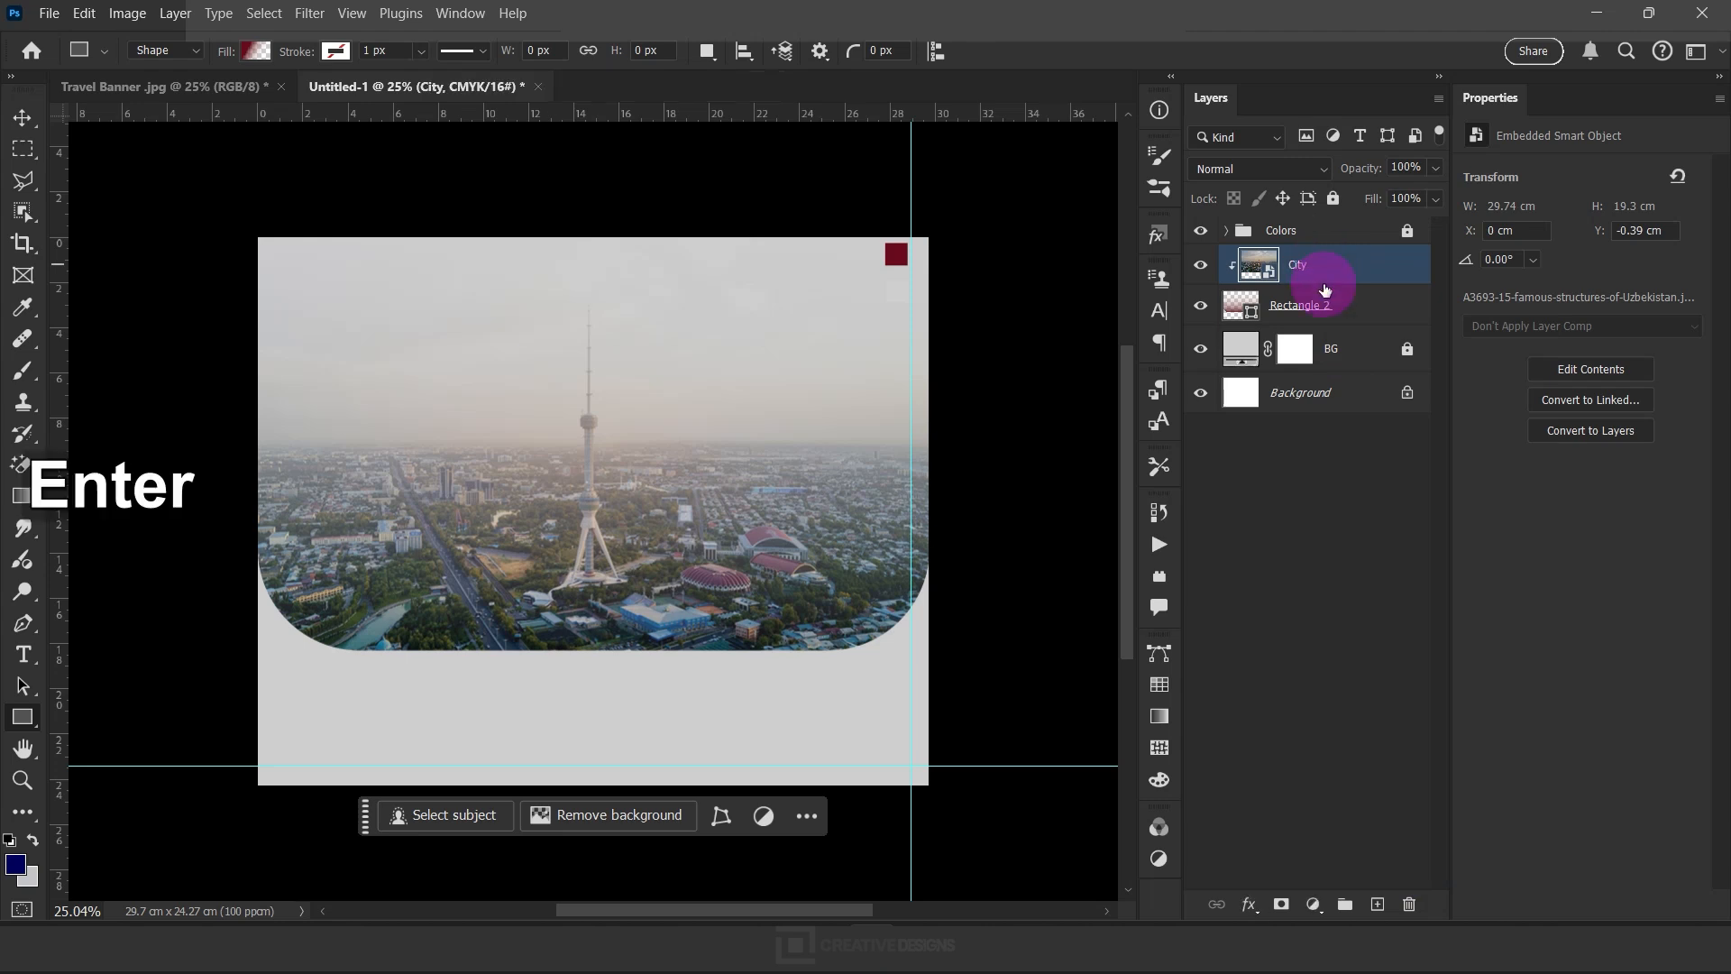
Duplicate the gradient rectangle above the City layer and group it with the City, Rectangle 2 and BG layers as BG
{"action": "left_click", "coordinate": [1321, 300]}
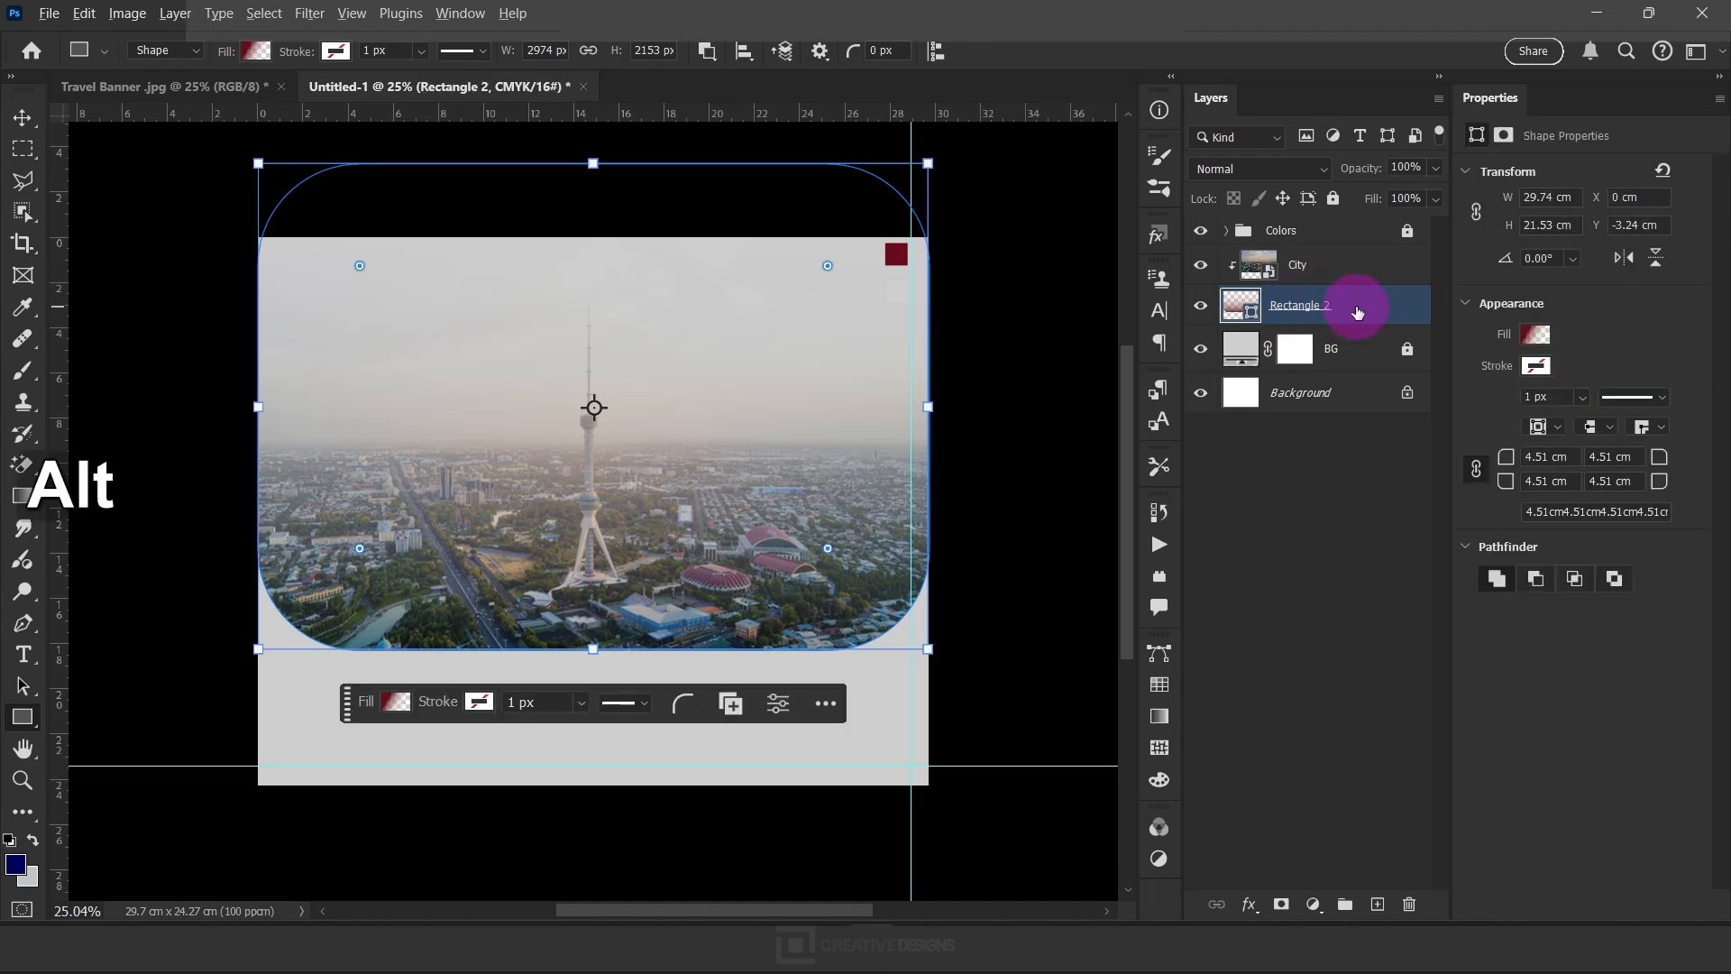
{"action": "left_click_drag", "start_coordinate": [1365, 312], "coordinate": [1345, 259]}
{"action": "left_click", "coordinate": [1340, 387], "text": "shift"}
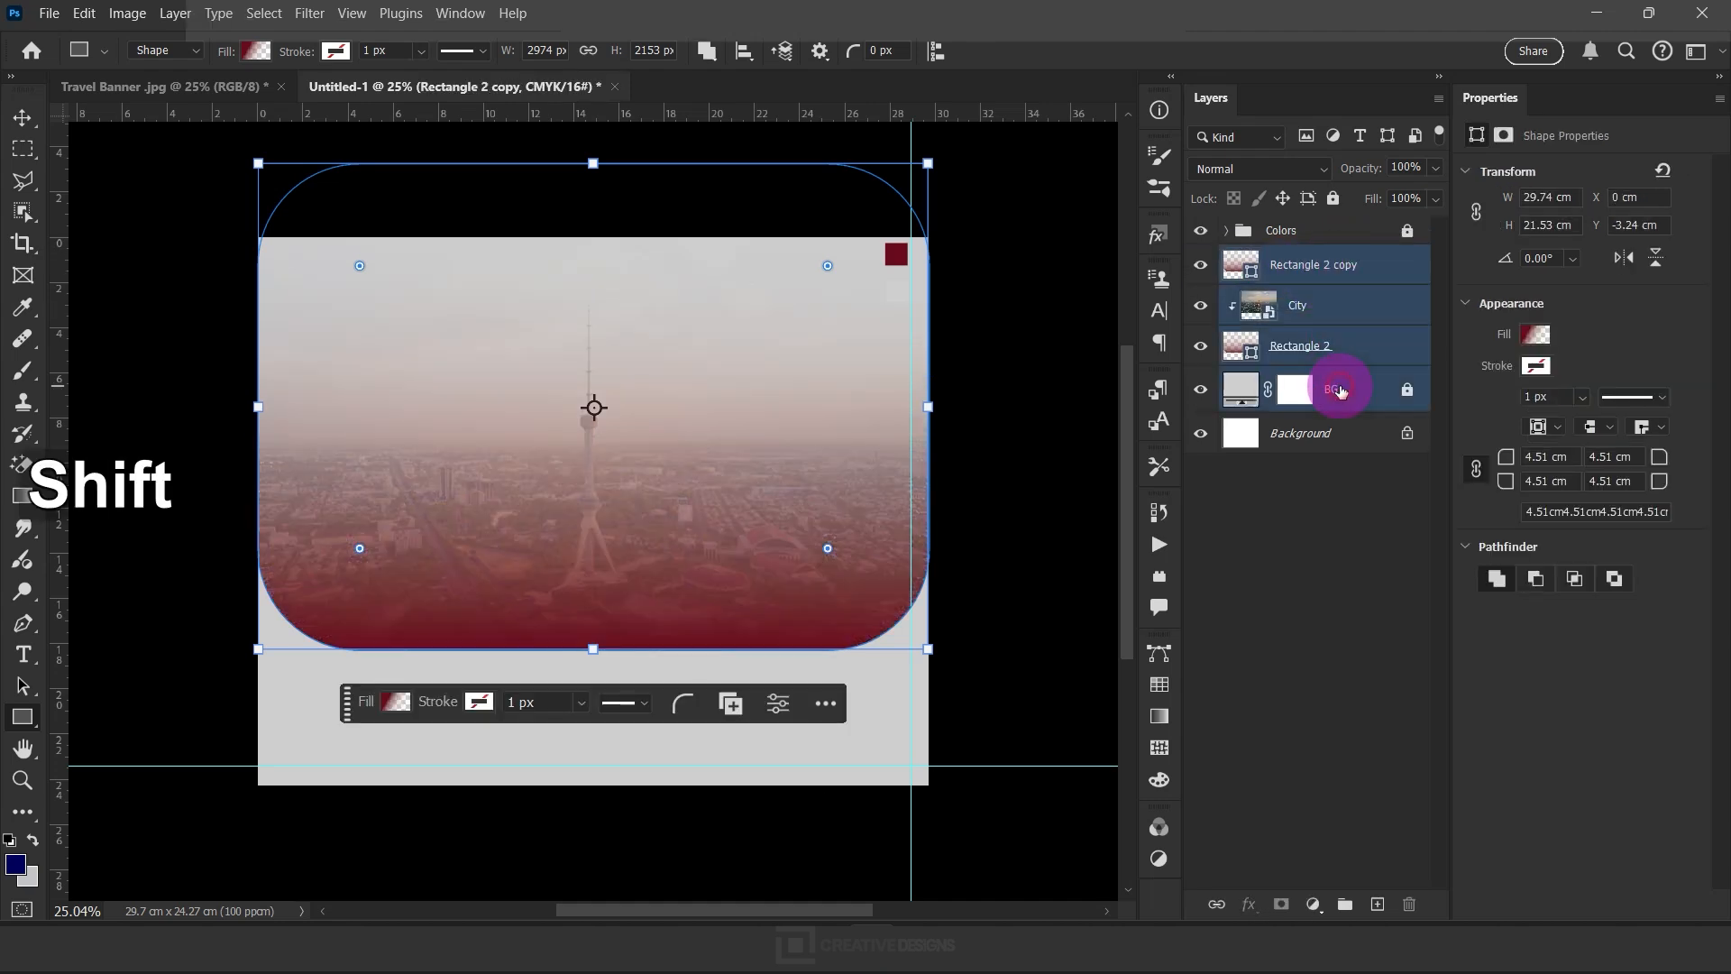
{"action": "key", "text": "ctrl+g"}
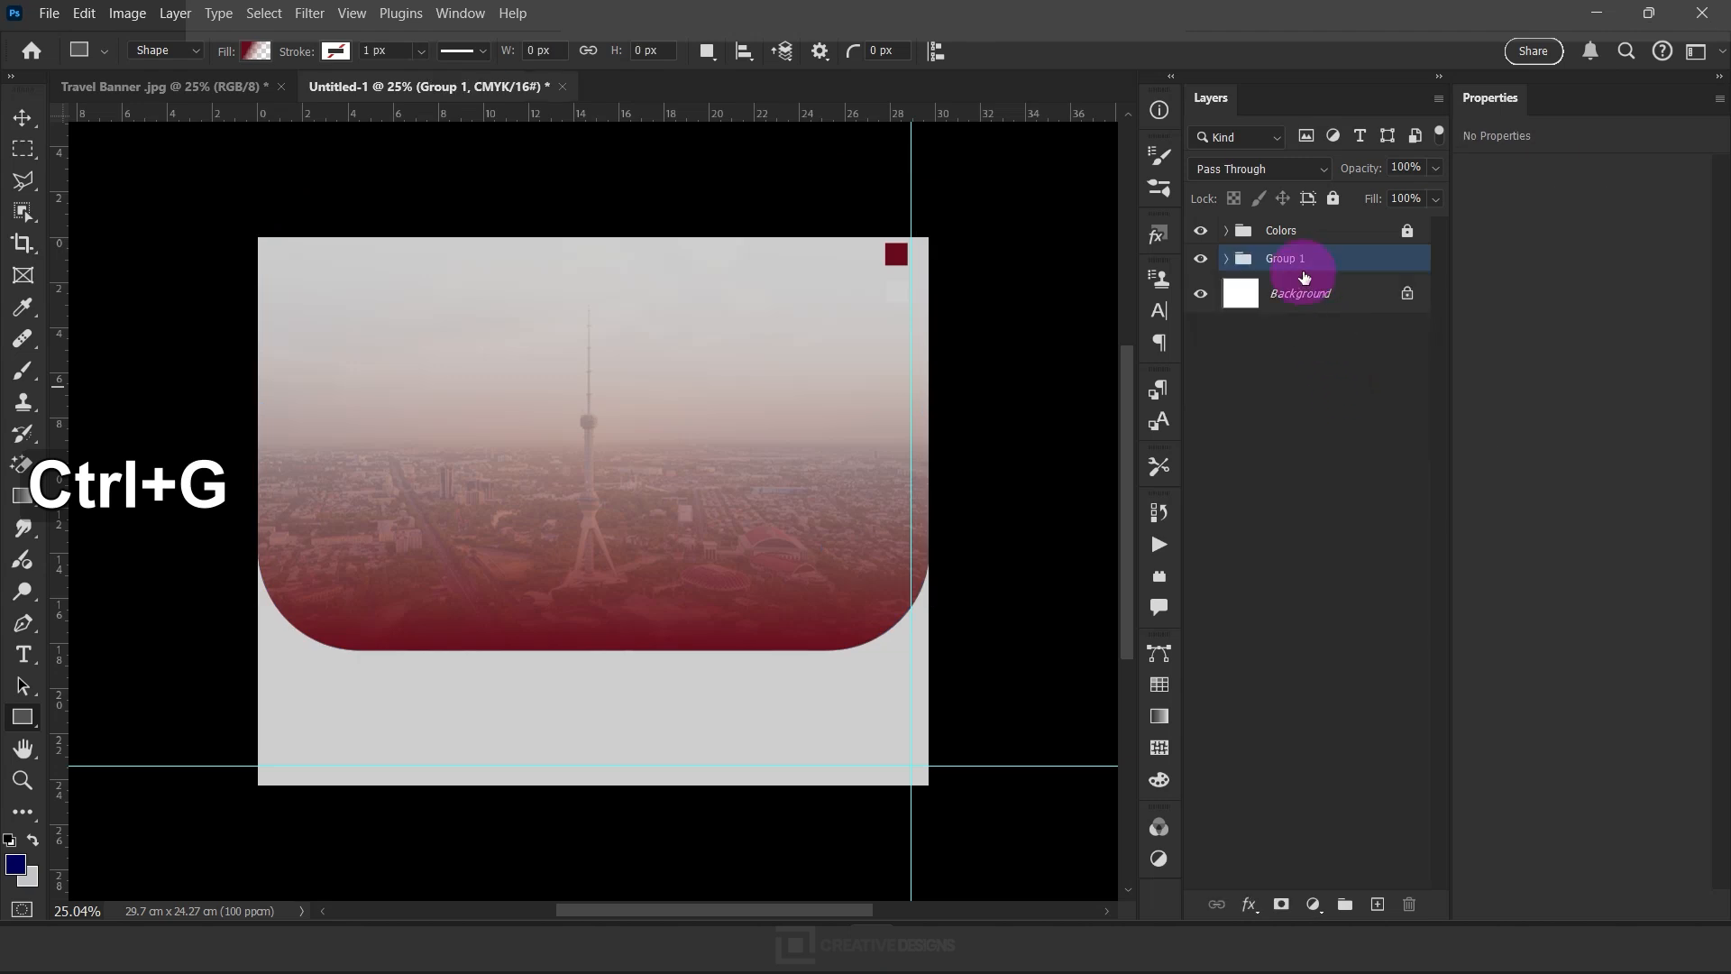
{"action": "type", "text": "BG"}
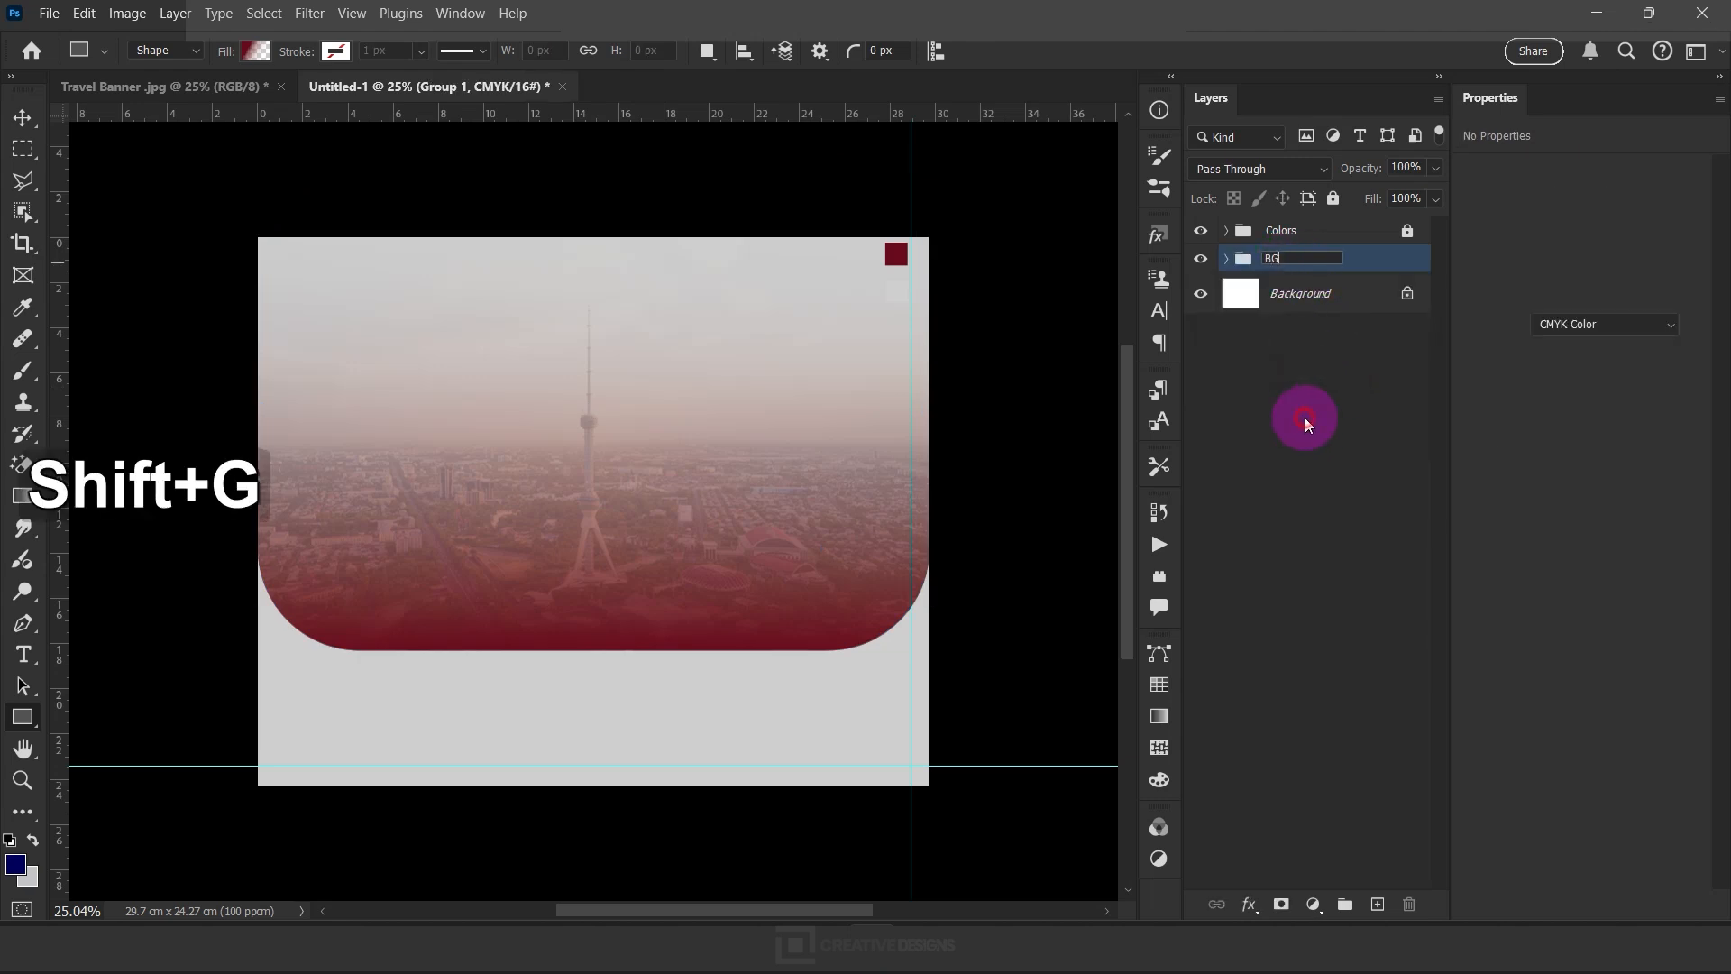
{"action": "left_click", "coordinate": [1307, 422]}
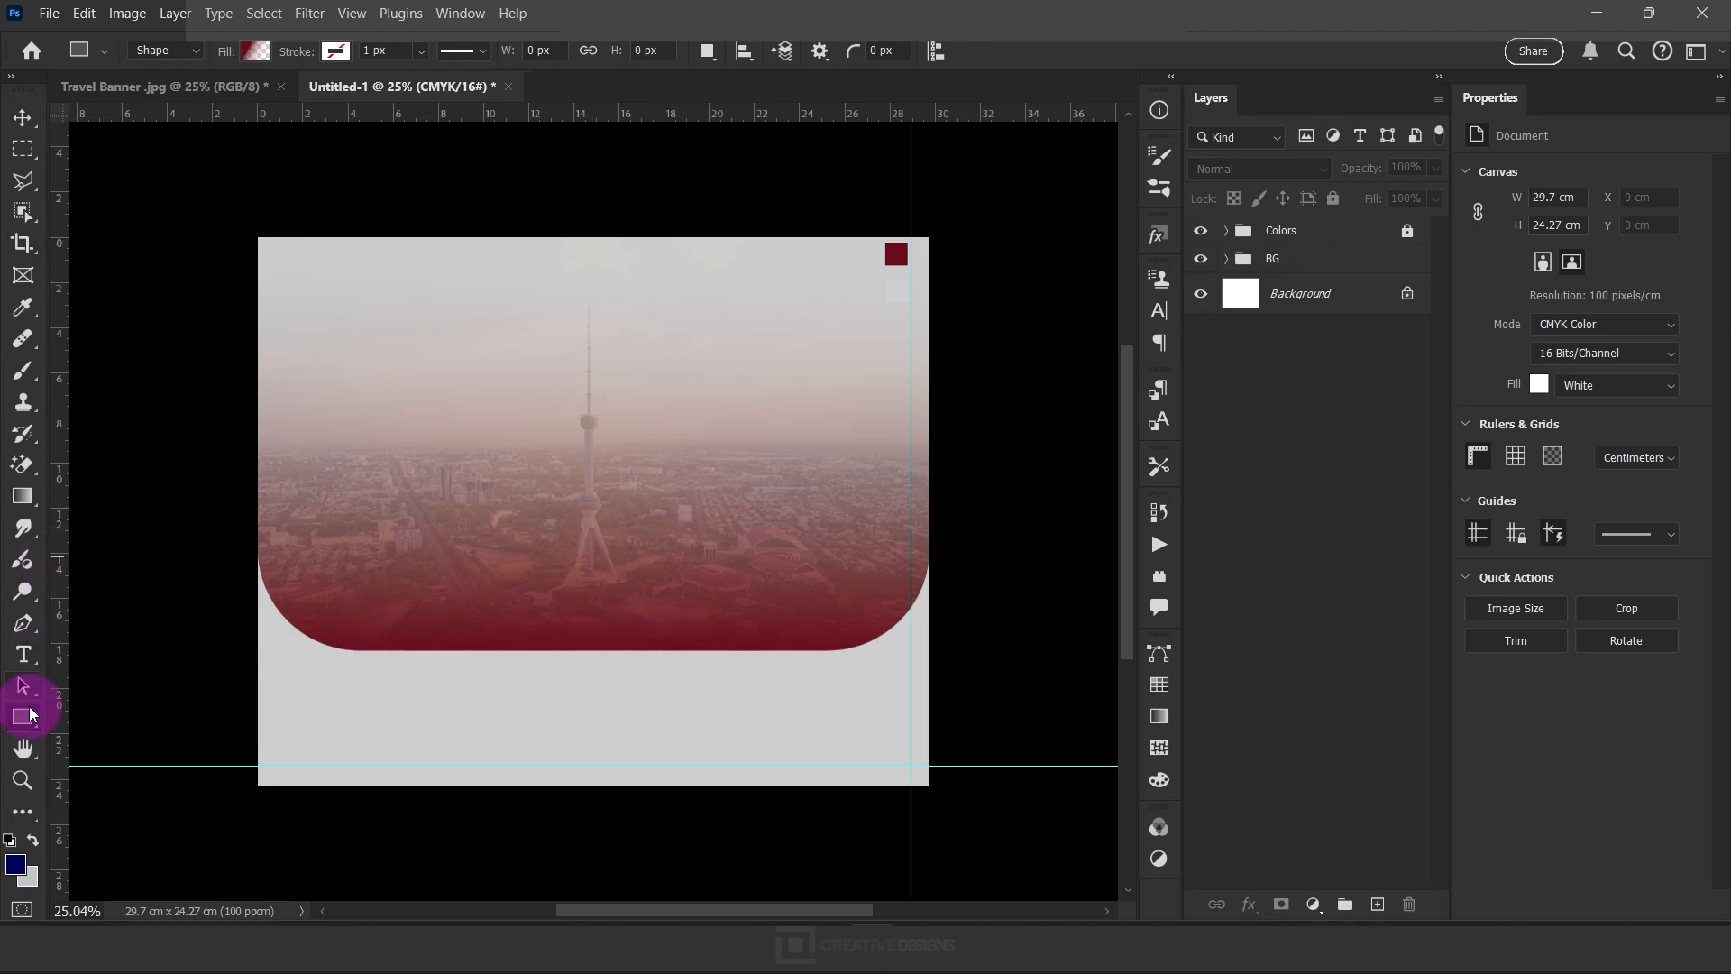
Draw an upright rectangle about 6.97 × 12.43 cm over the left part of the photo and round its corners to about 3.35 cm
{"action": "mouse_move", "coordinate": [328, 393]}
{"action": "left_mouse_down"}
{"action": "mouse_move", "coordinate": [402, 580]}
{"action": "mouse_move", "coordinate": [468, 637]}
{"action": "mouse_move", "coordinate": [465, 672]}
{"action": "mouse_move", "coordinate": [463, 607]}
{"action": "mouse_move", "coordinate": [489, 611]}
{"action": "left_mouse_up"}
{"action": "key", "text": "space"}
{"action": "mouse_move", "coordinate": [469, 350]}
{"action": "left_mouse_down"}
{"action": "mouse_move", "coordinate": [425, 409]}
{"action": "mouse_move", "coordinate": [443, 406]}
{"action": "left_mouse_up"}
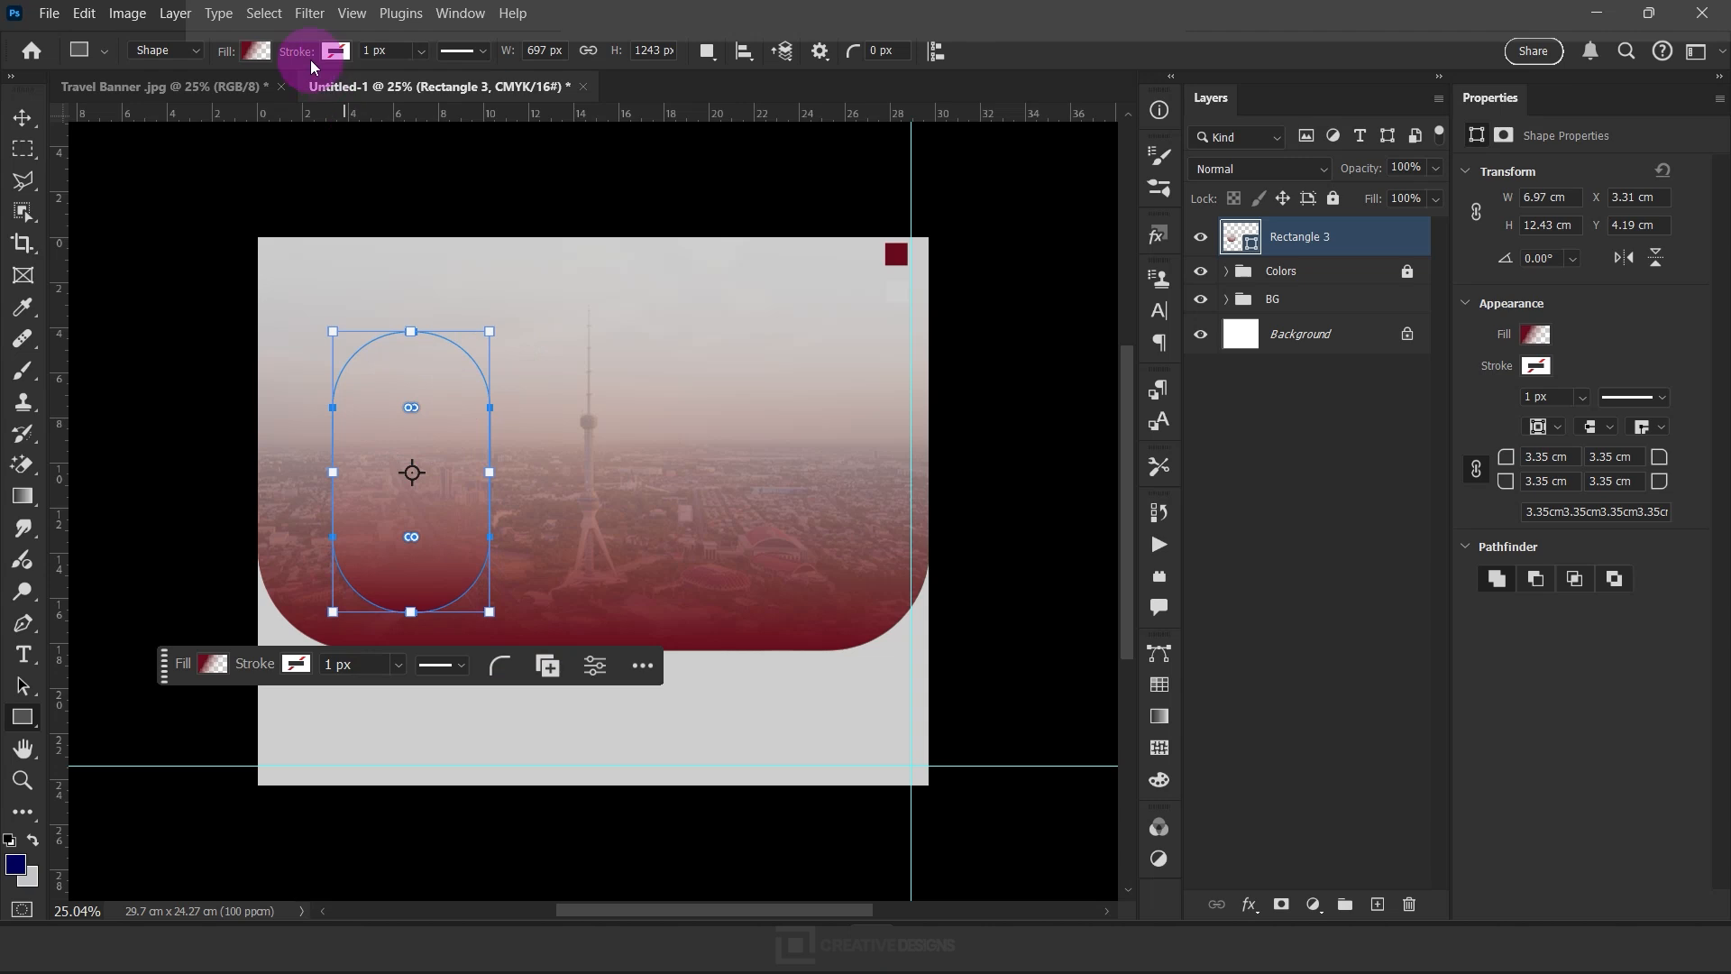
Fill the rounded frame with solid dark blue and give it a light gray 20 px stroke
{"action": "left_click", "coordinate": [253, 52]}
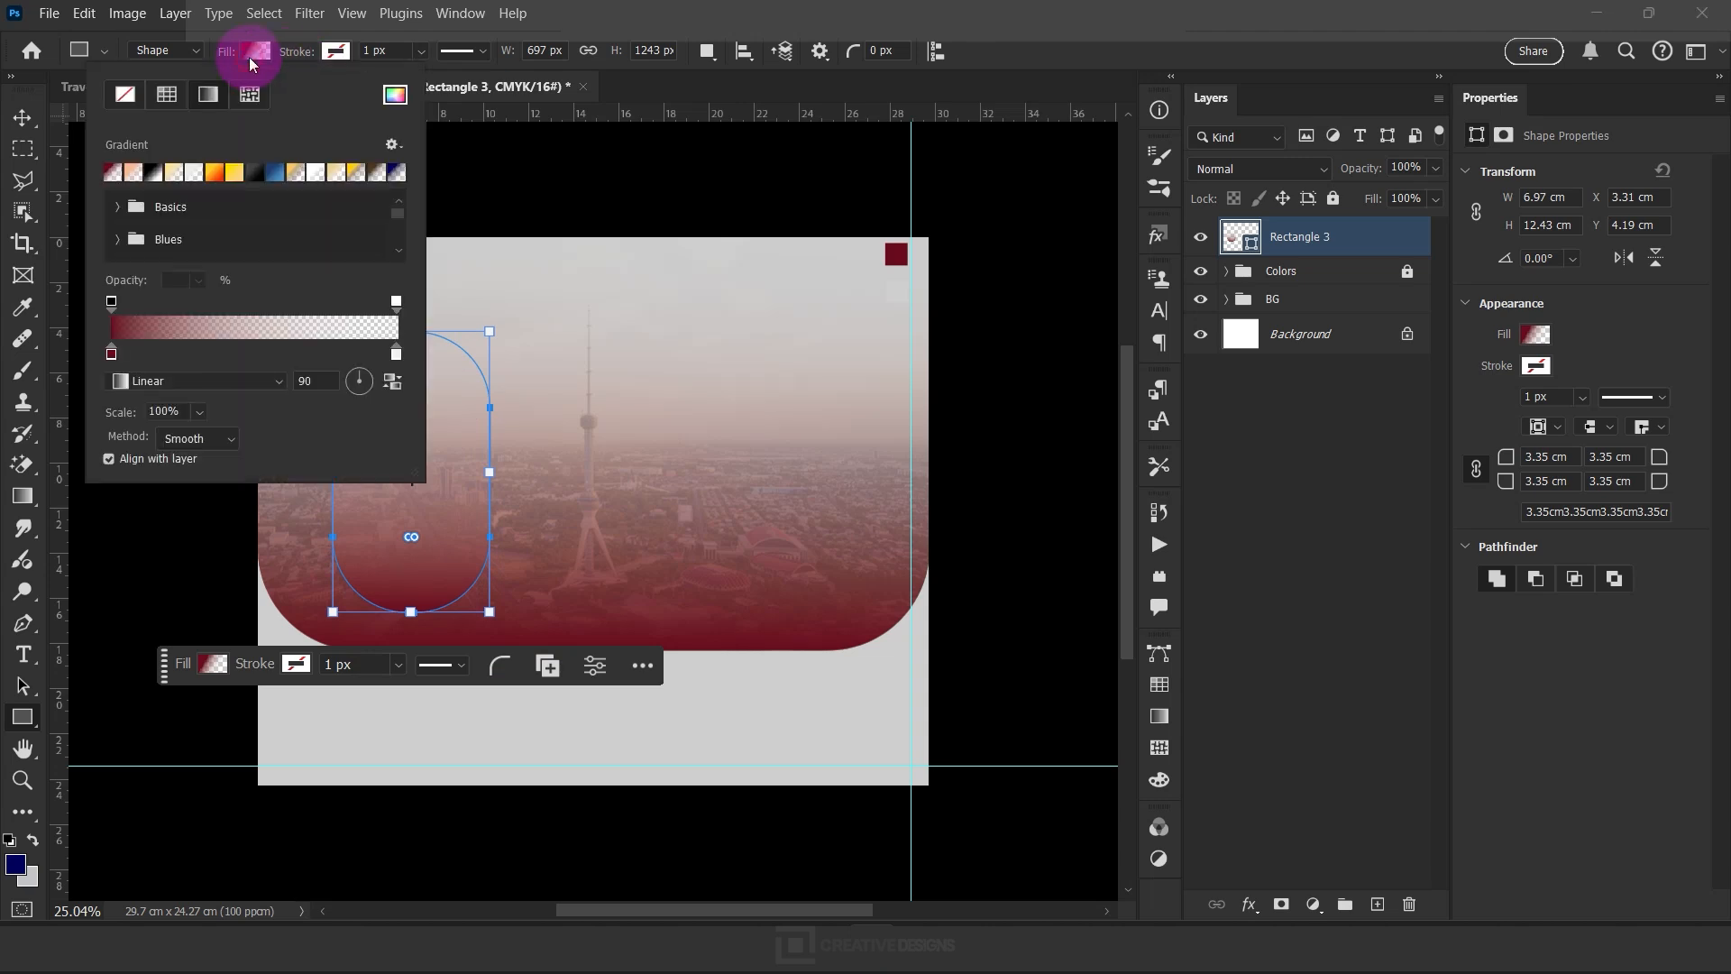
{"action": "left_click", "coordinate": [133, 92]}
{"action": "left_click", "coordinate": [330, 51]}
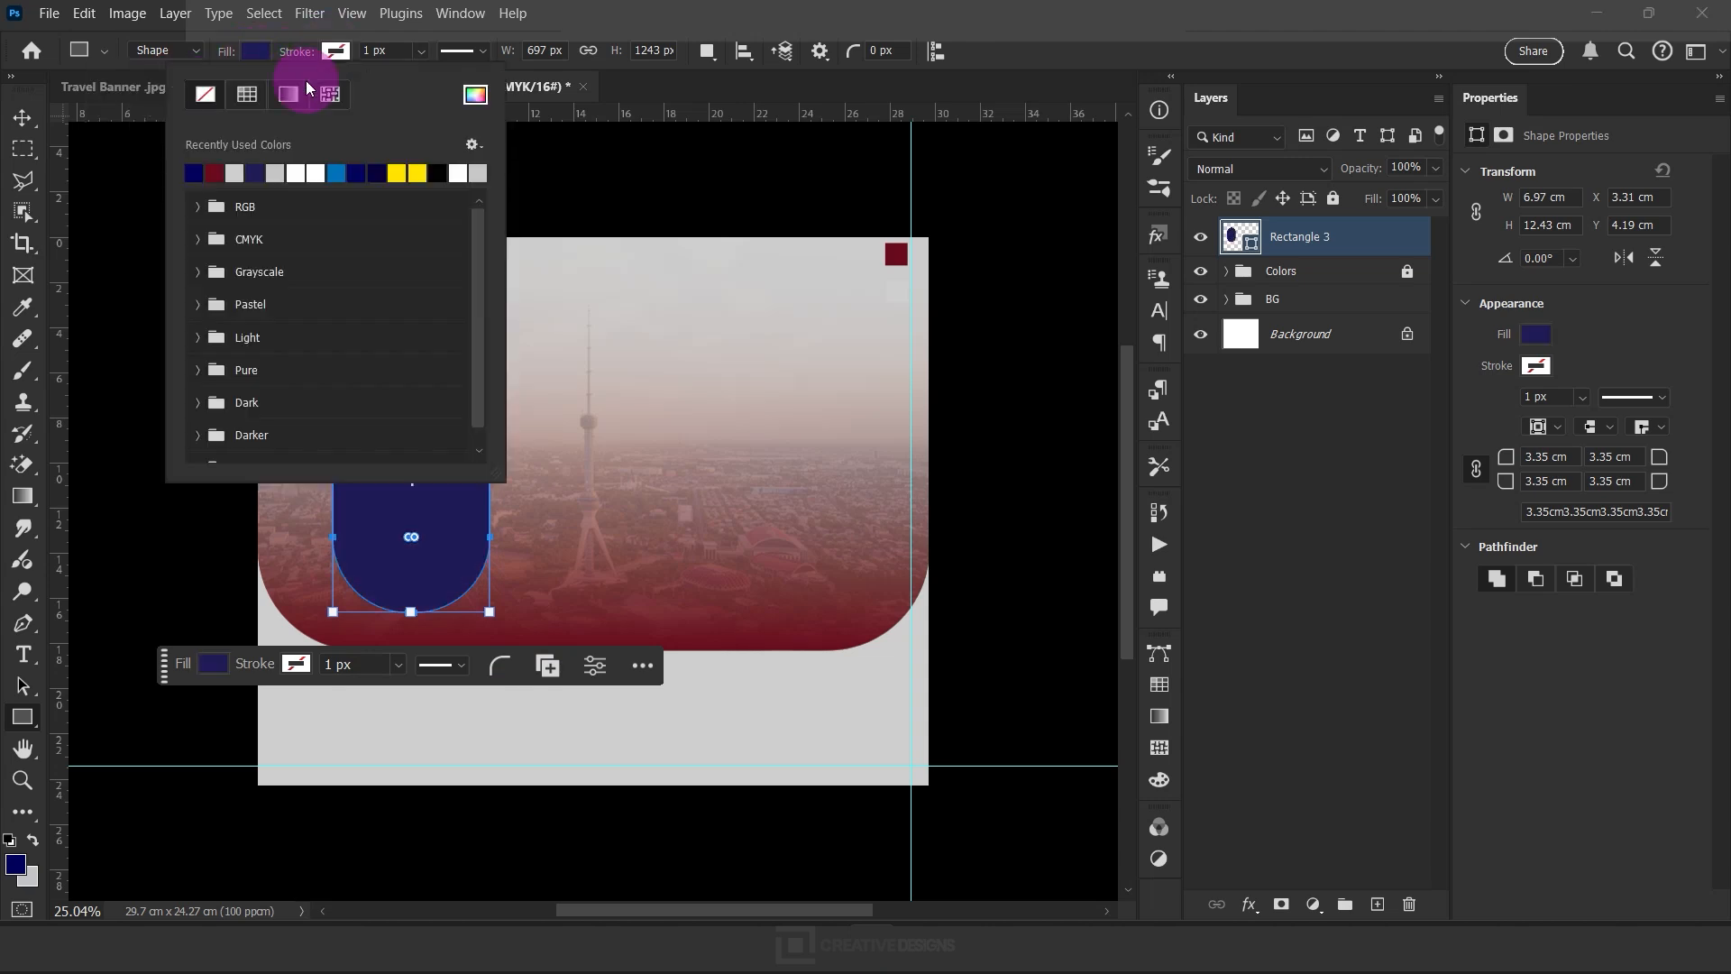
{"action": "left_click", "coordinate": [362, 52]}
{"action": "left_click_drag", "start_coordinate": [300, 54], "coordinate": [321, 58]}
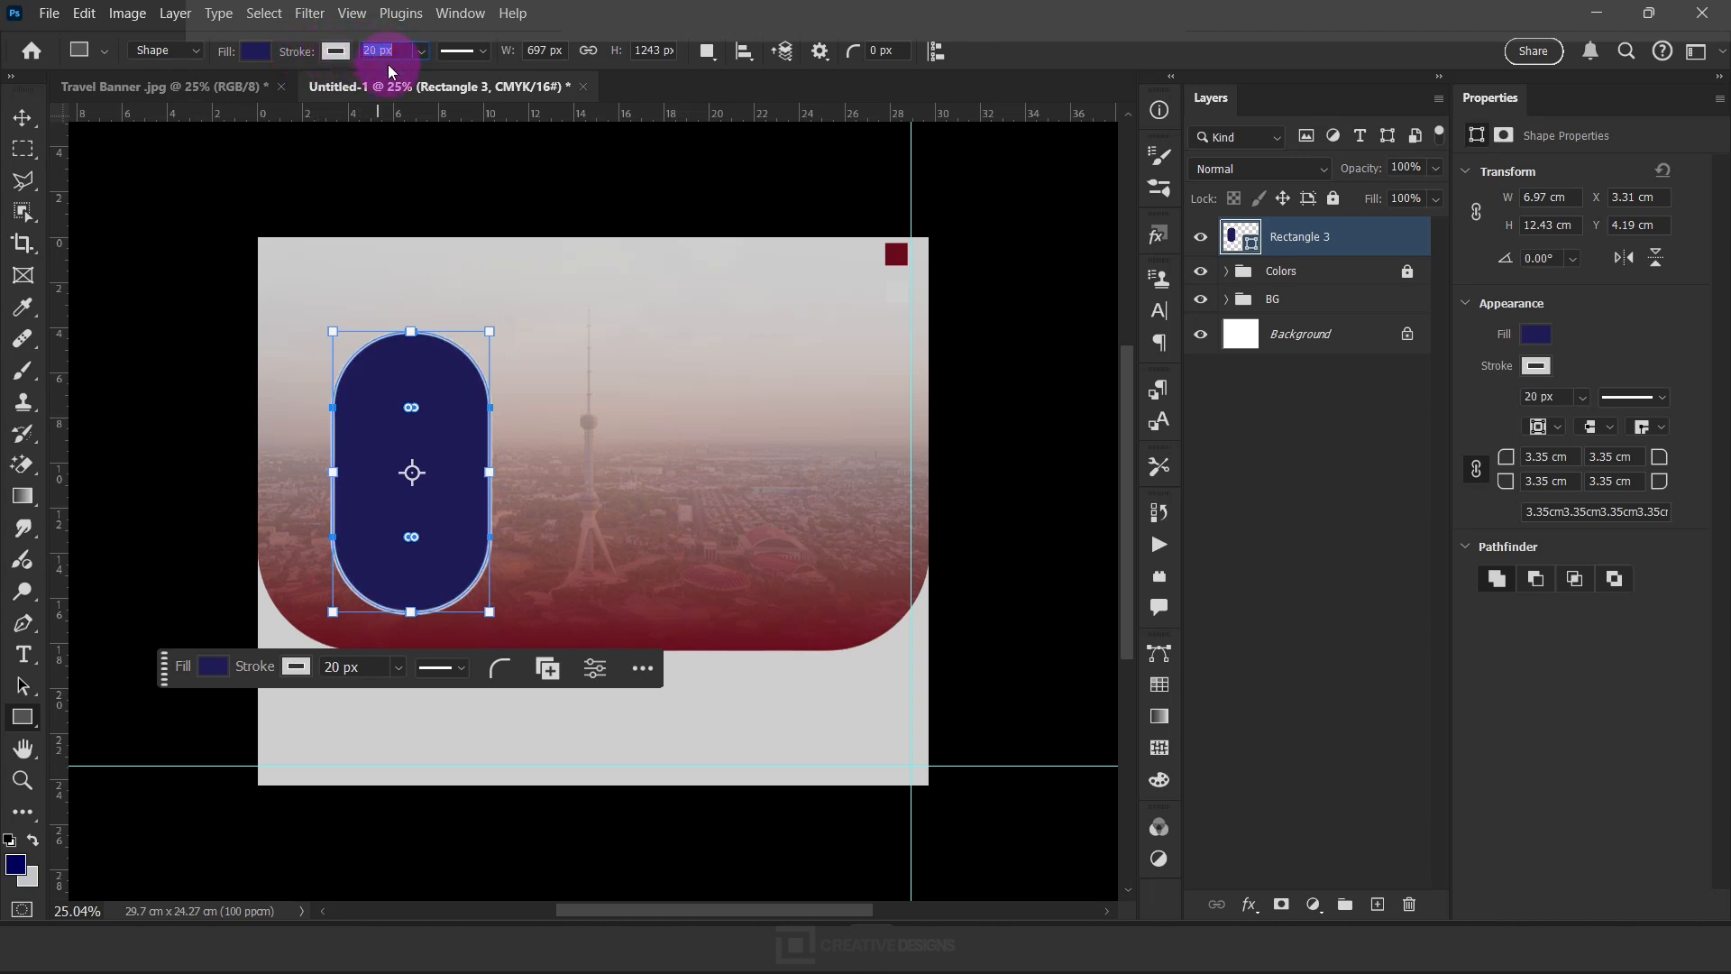
Duplicate the rounded frame twice into a level row of three and shift the whole row slightly left
{"action": "left_click", "coordinate": [23, 126]}
{"action": "left_click_drag", "start_coordinate": [442, 454], "coordinate": [822, 468]}
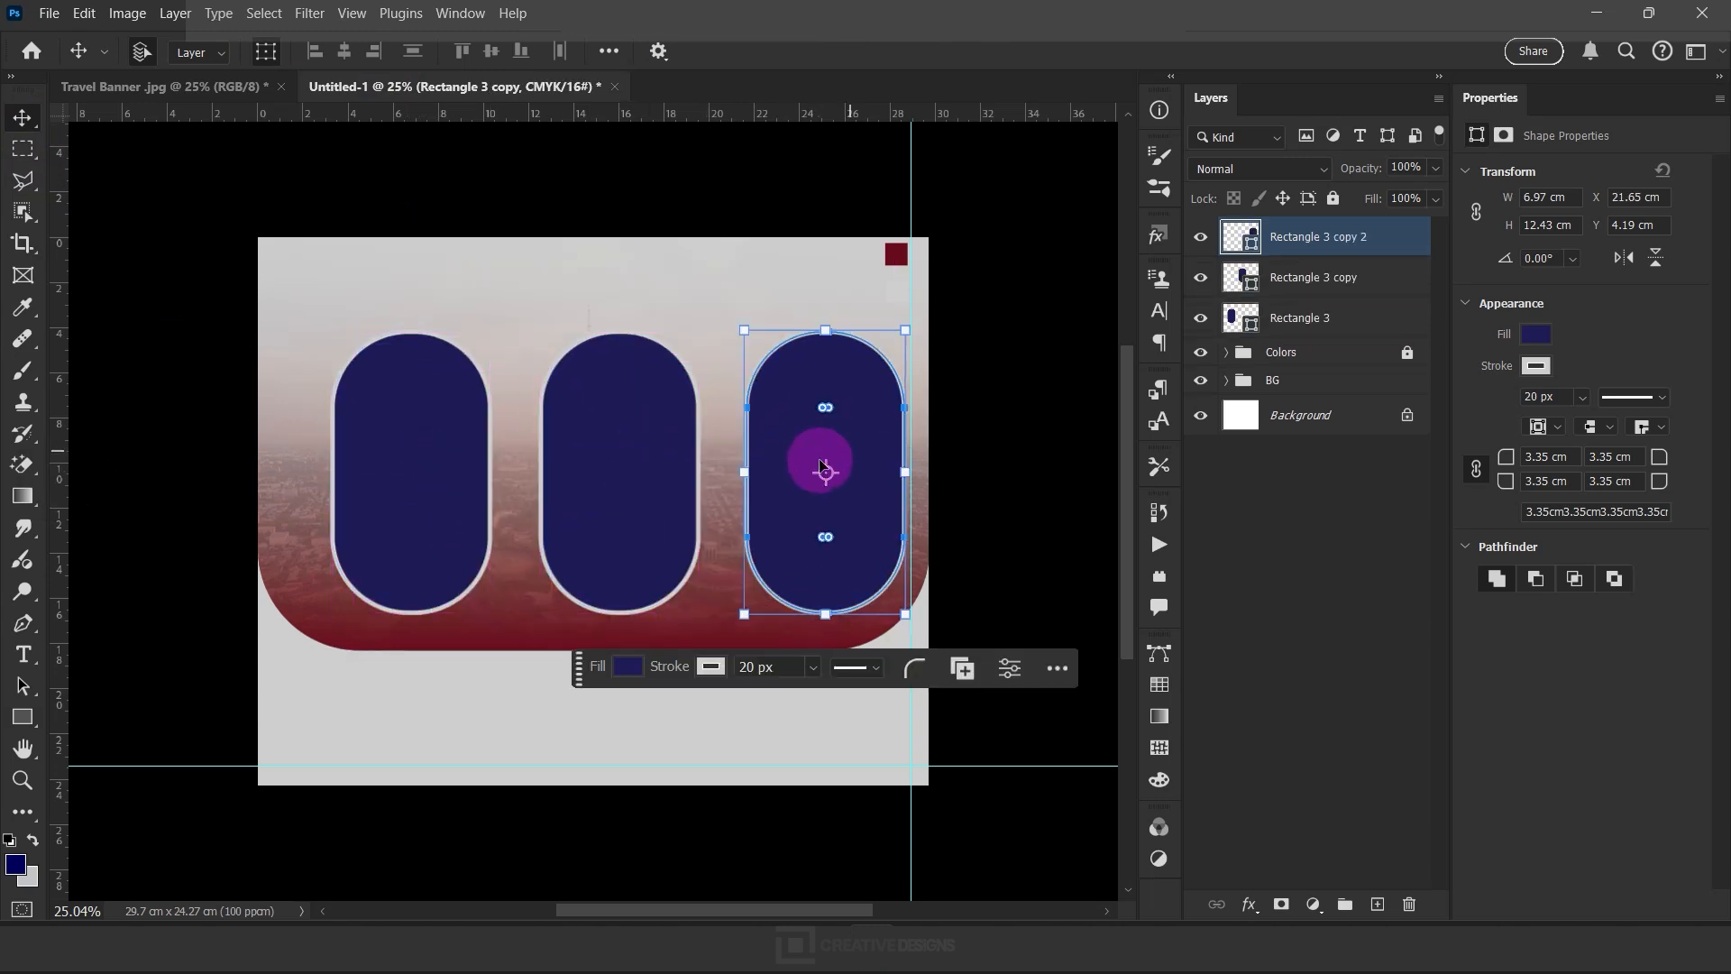
{"action": "left_click", "coordinate": [1318, 323], "text": "shift"}
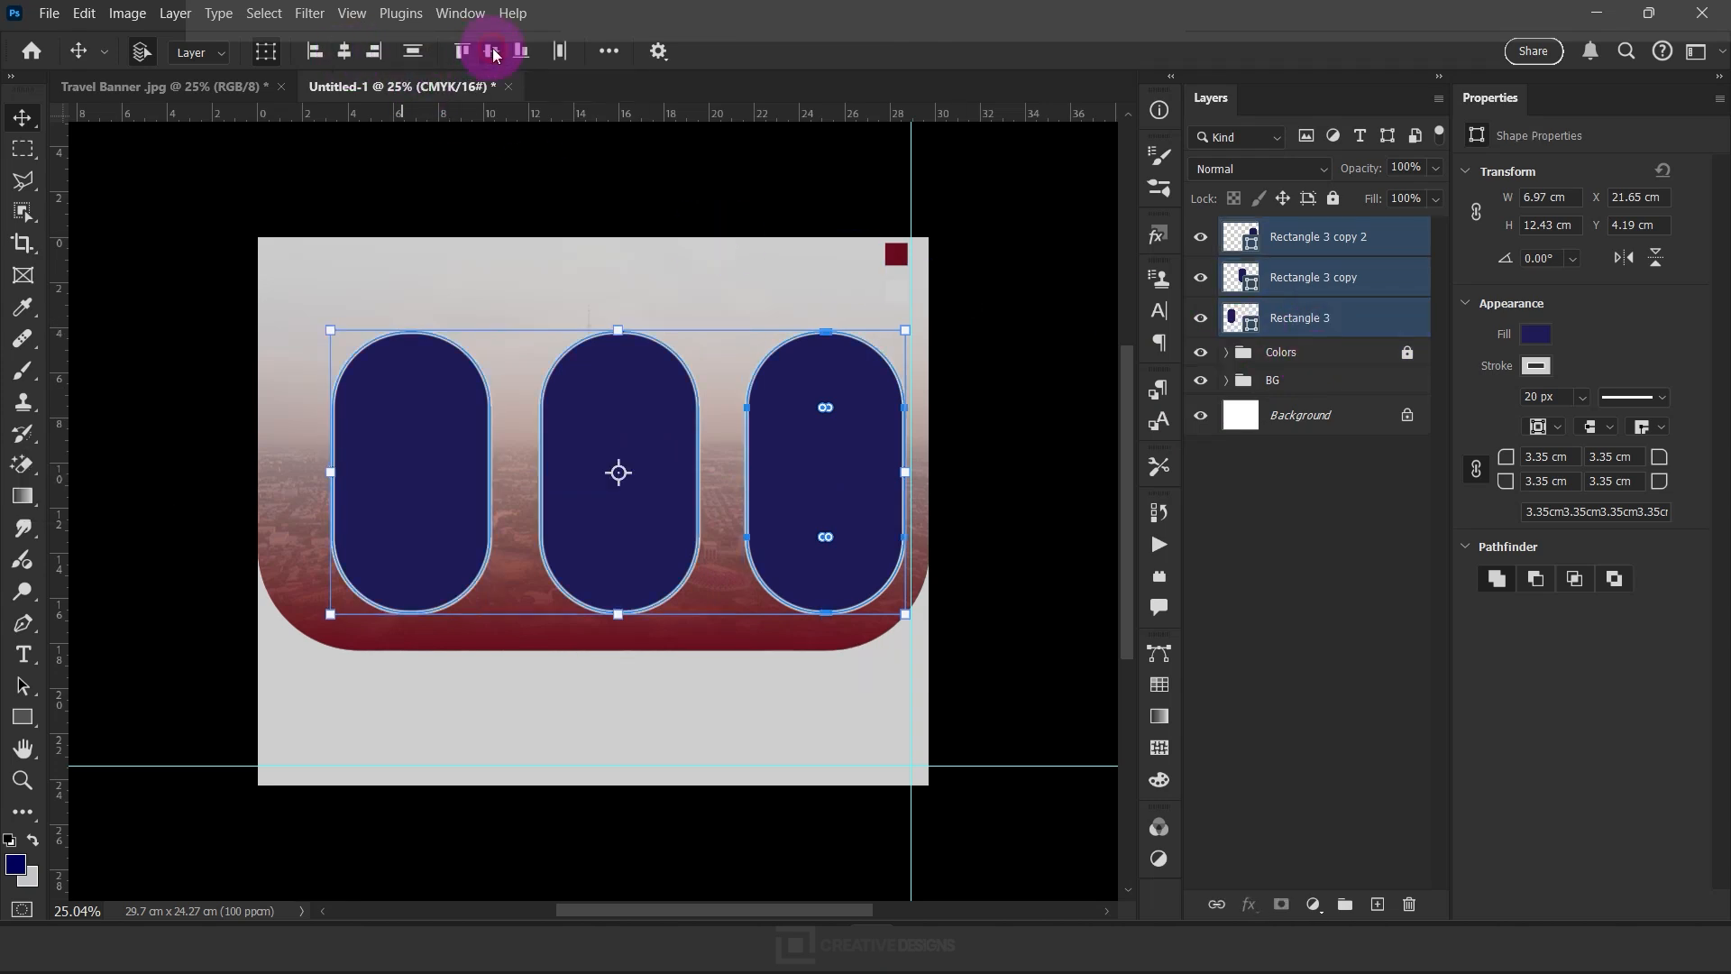
{"action": "left_click_drag", "start_coordinate": [785, 502], "coordinate": [773, 503]}
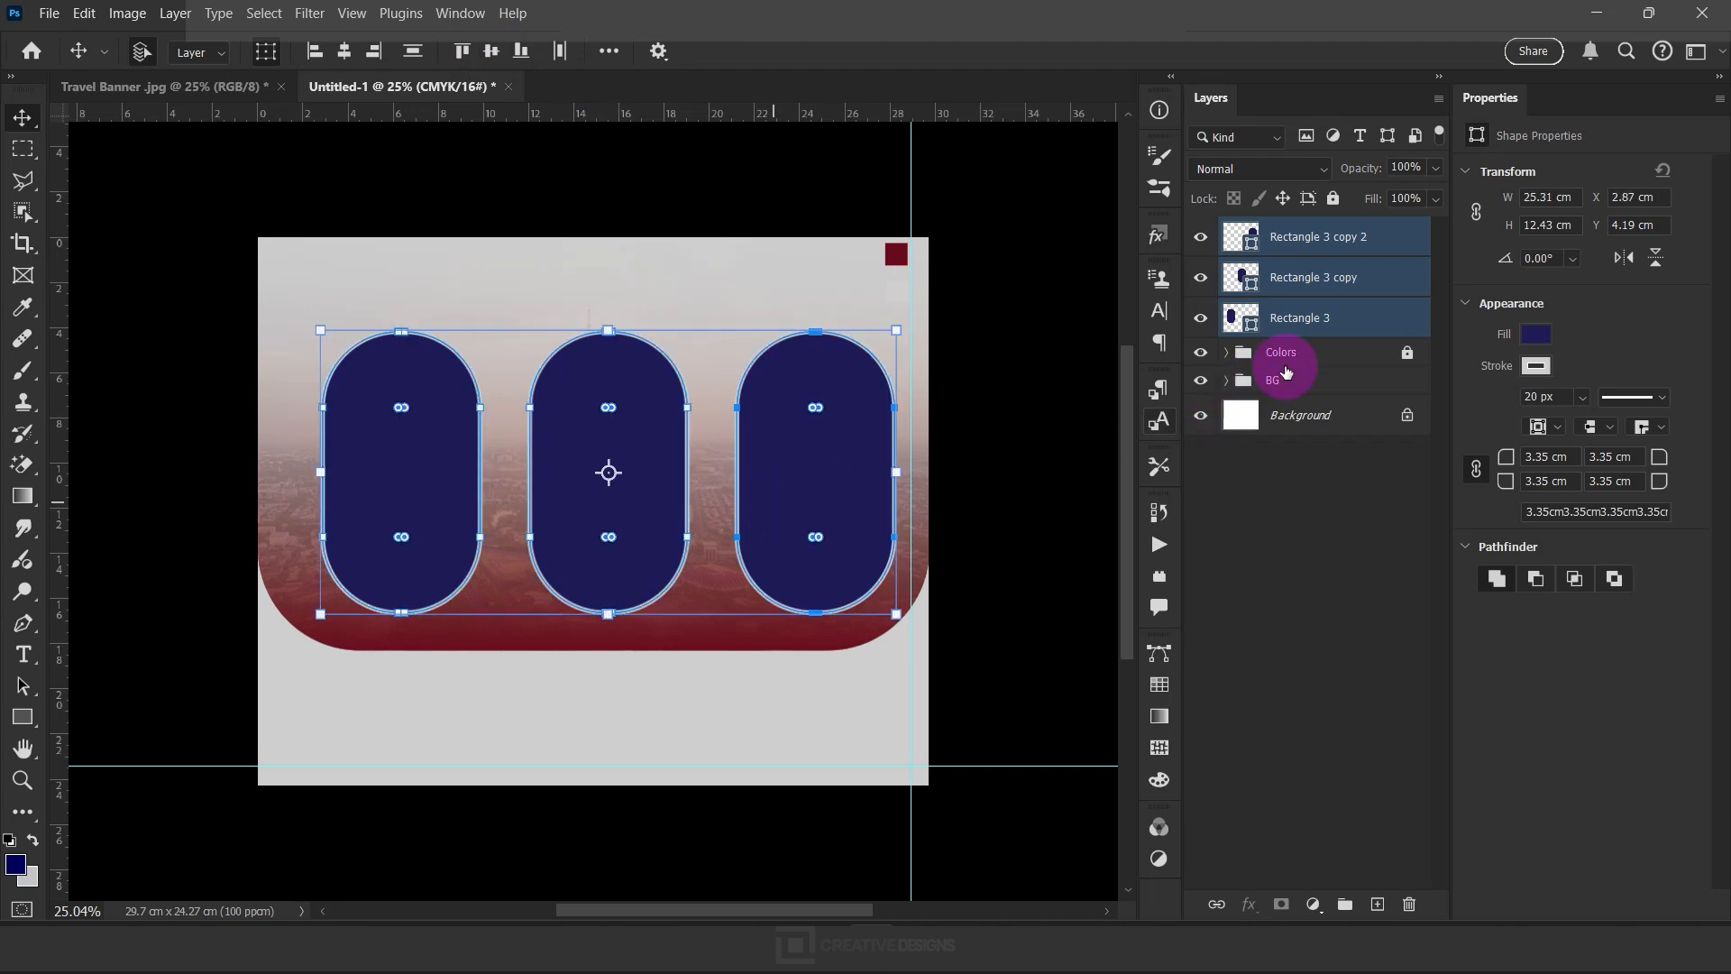
Group the three rounded frames and center the group horizontally on the canvas
{"action": "key", "text": "ctrl+g"}
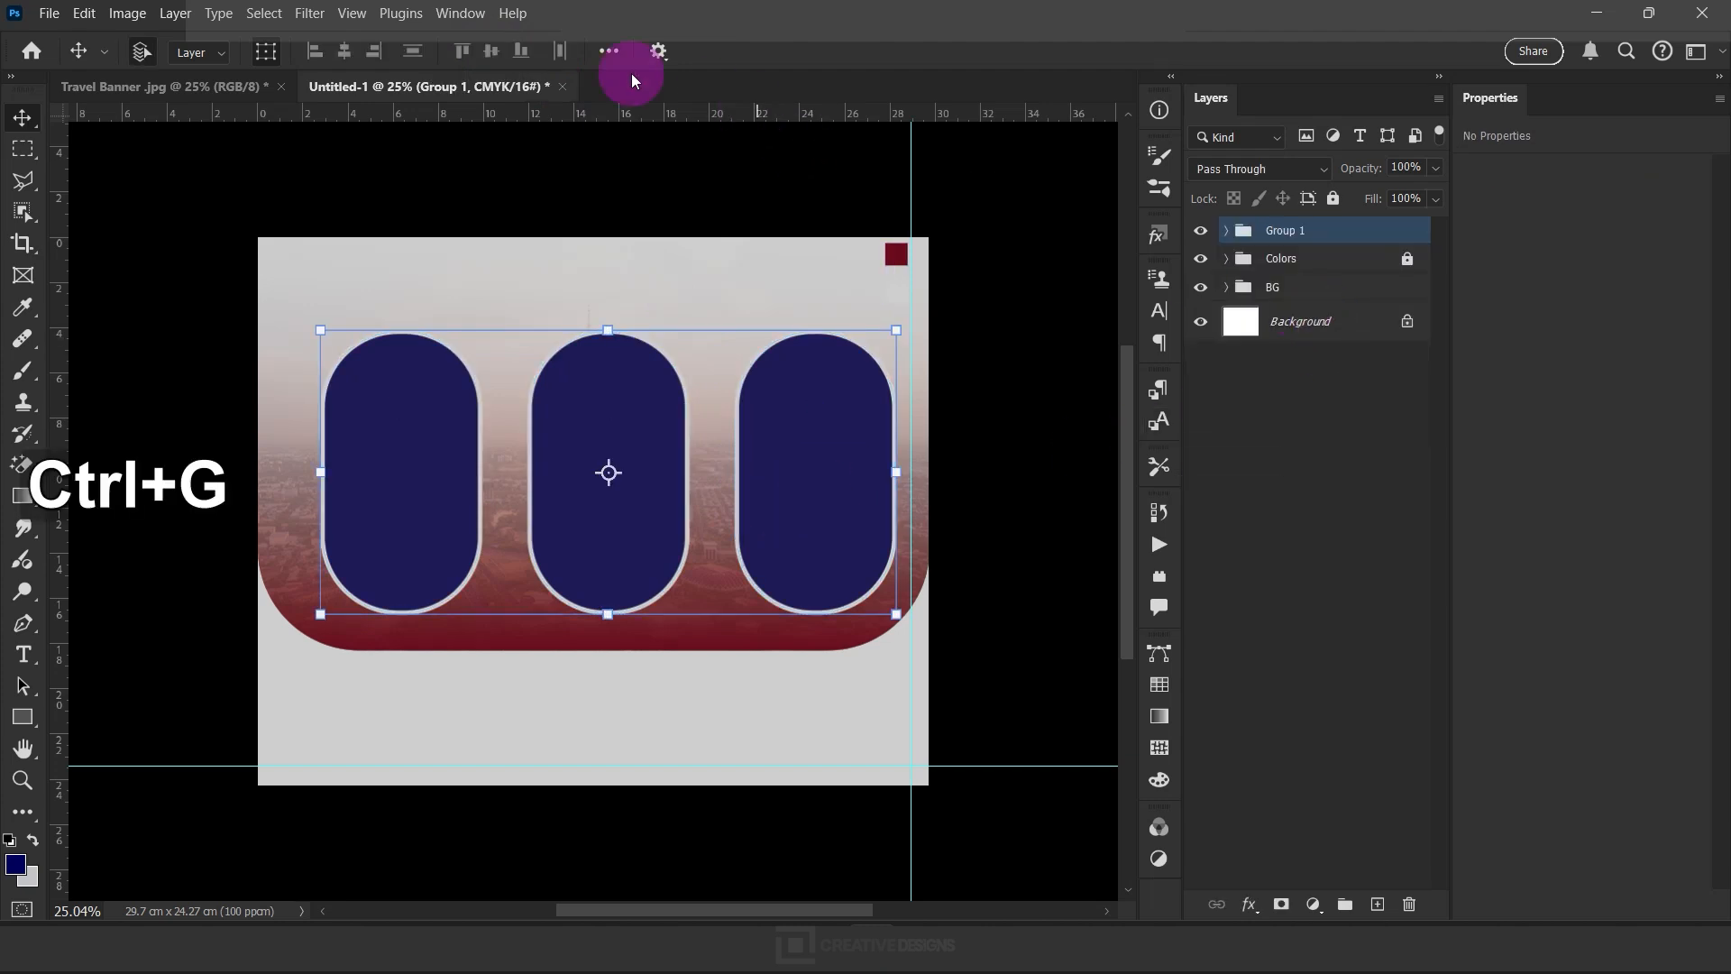
{"action": "left_click", "coordinate": [611, 51]}
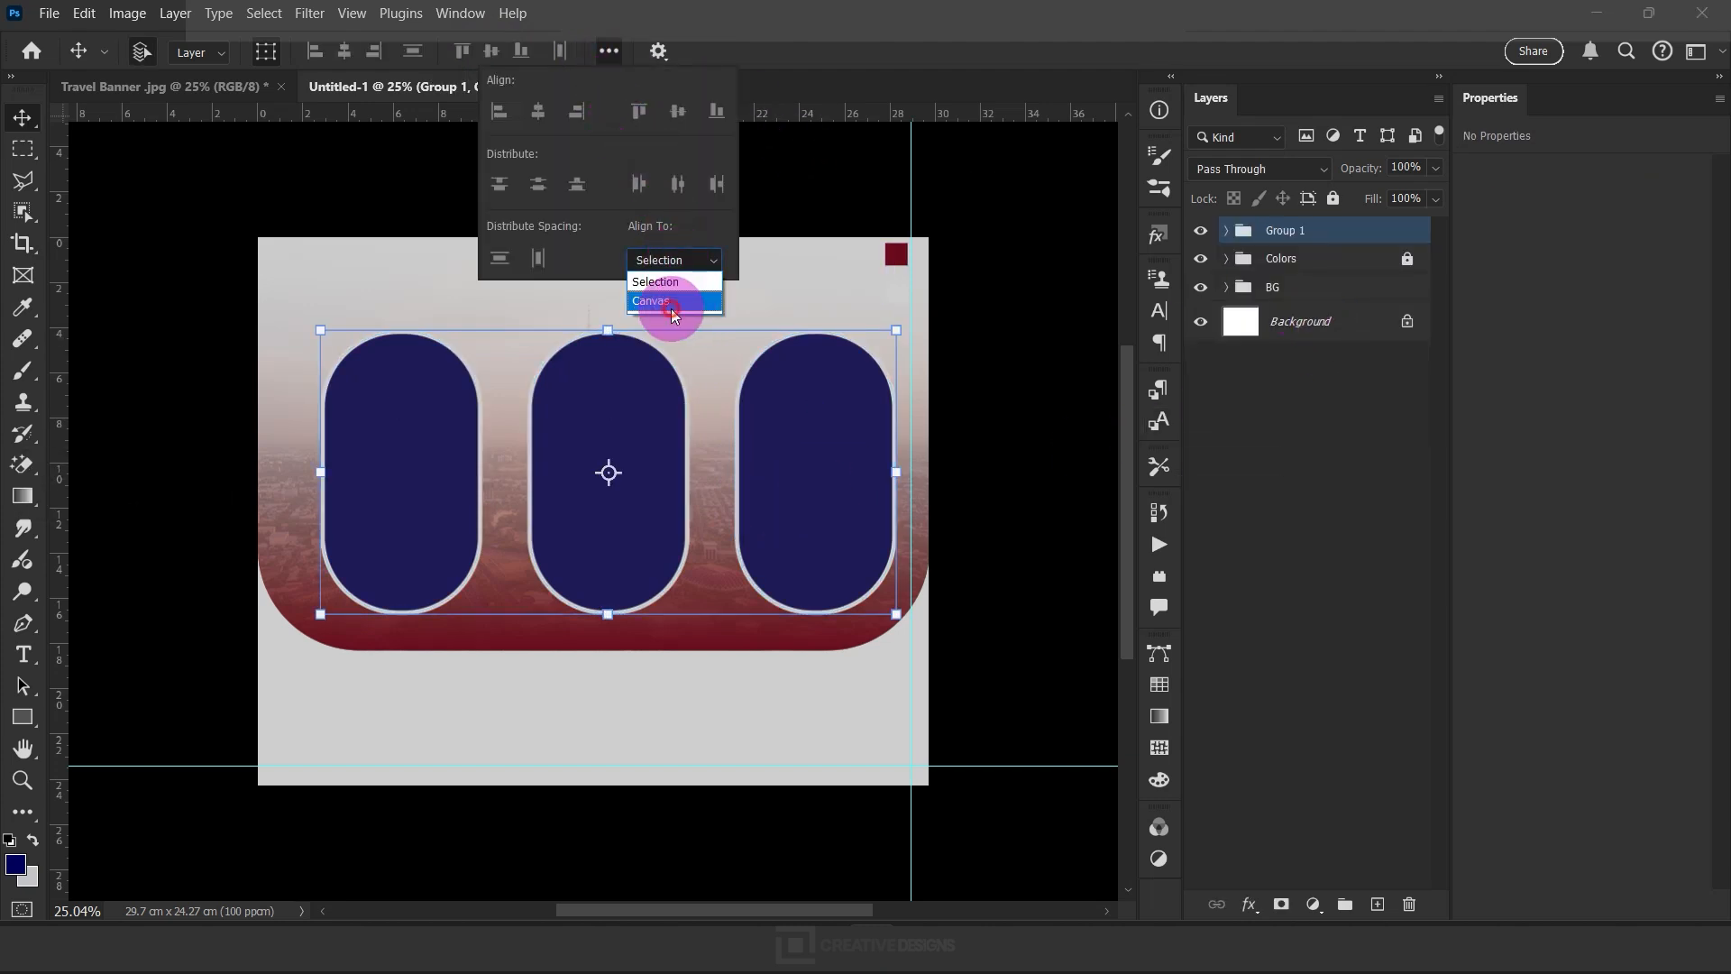
{"action": "left_click", "coordinate": [345, 52]}
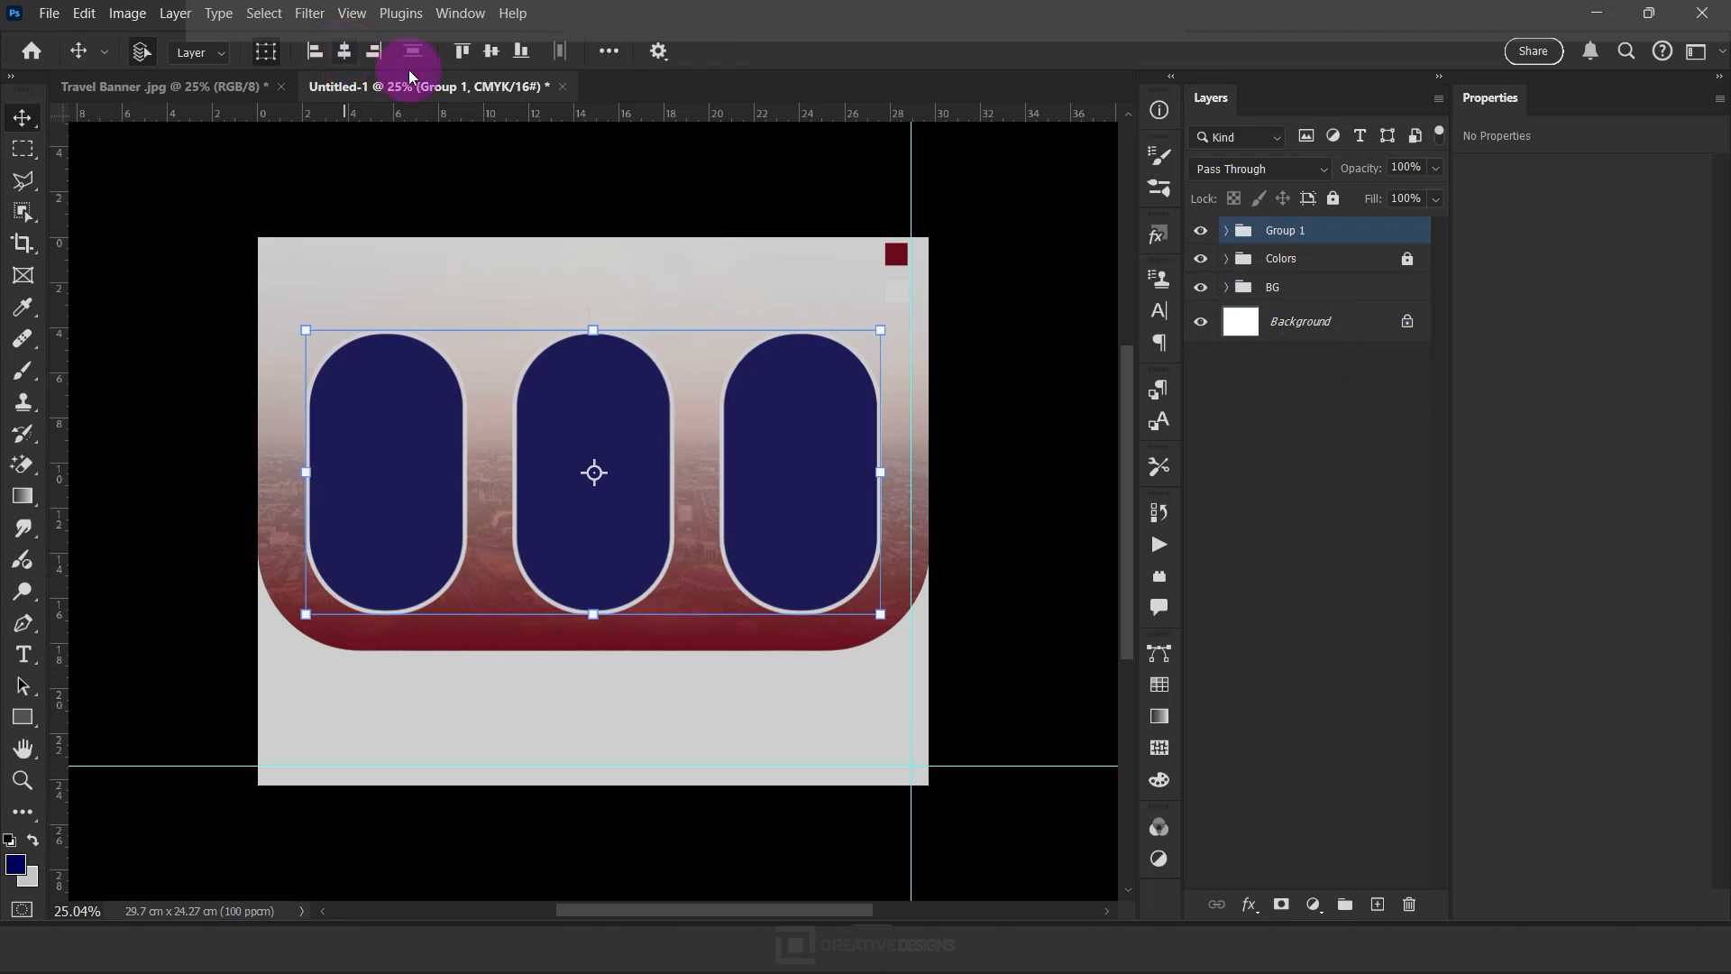
{"action": "left_click", "coordinate": [611, 51]}
{"action": "left_click", "coordinate": [700, 288]}
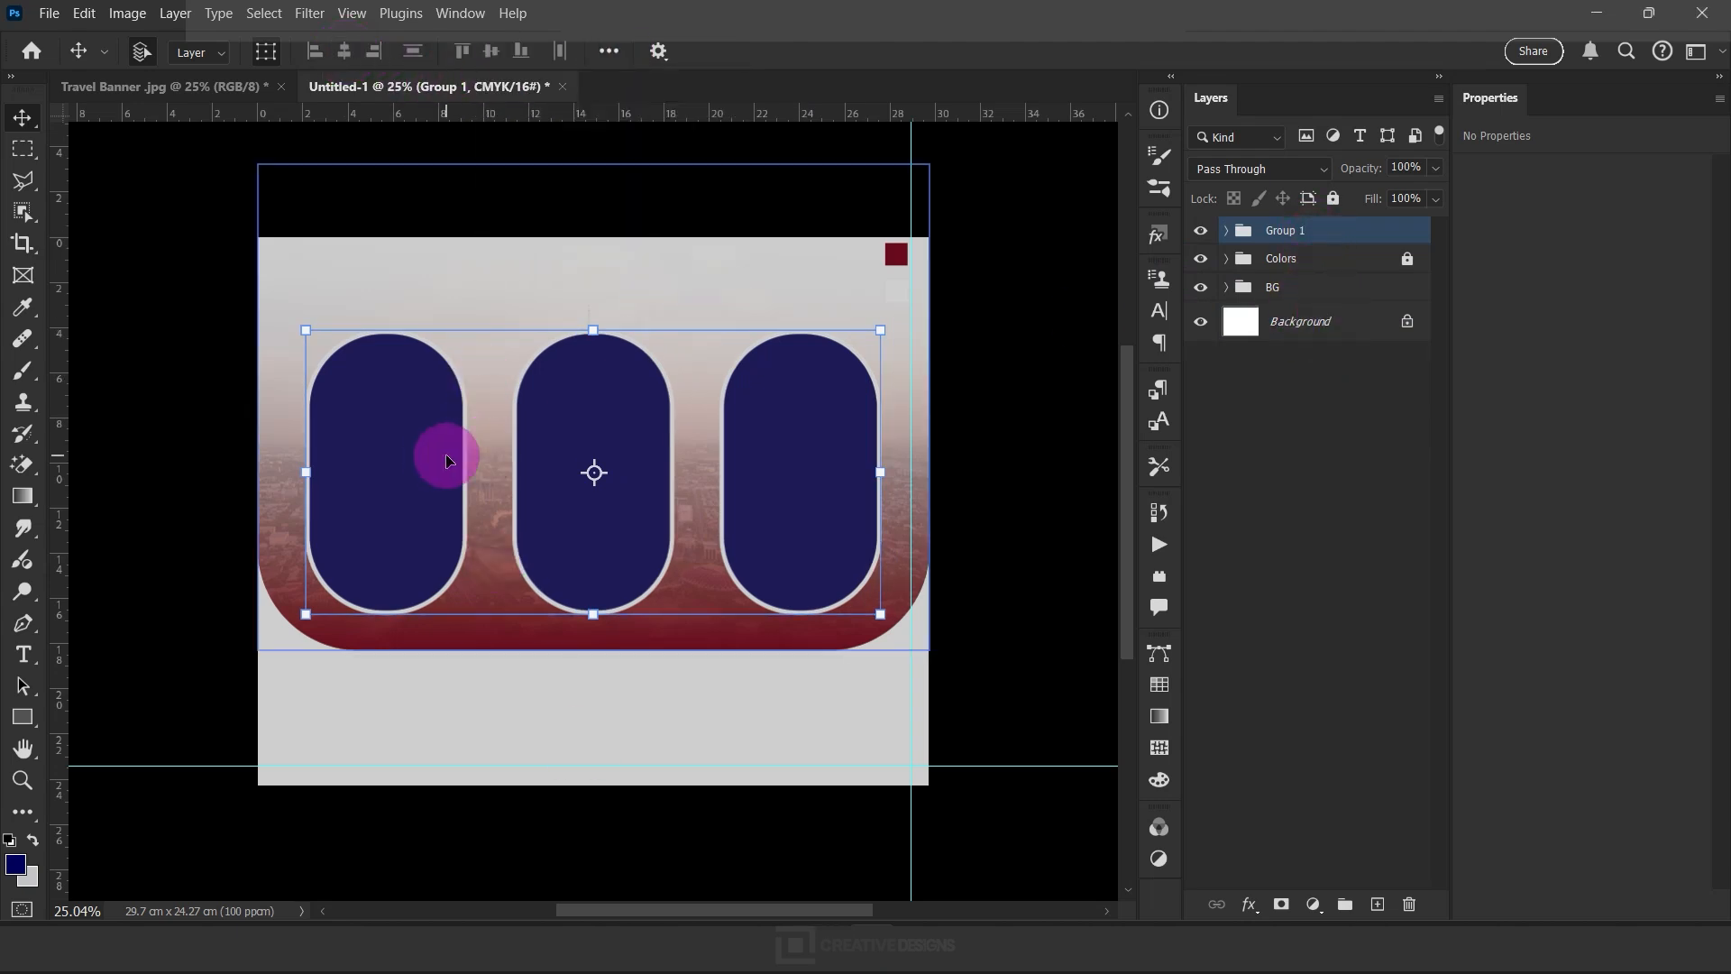
{"action": "left_click", "coordinate": [49, 13]}
{"action": "left_click", "coordinate": [143, 462]}
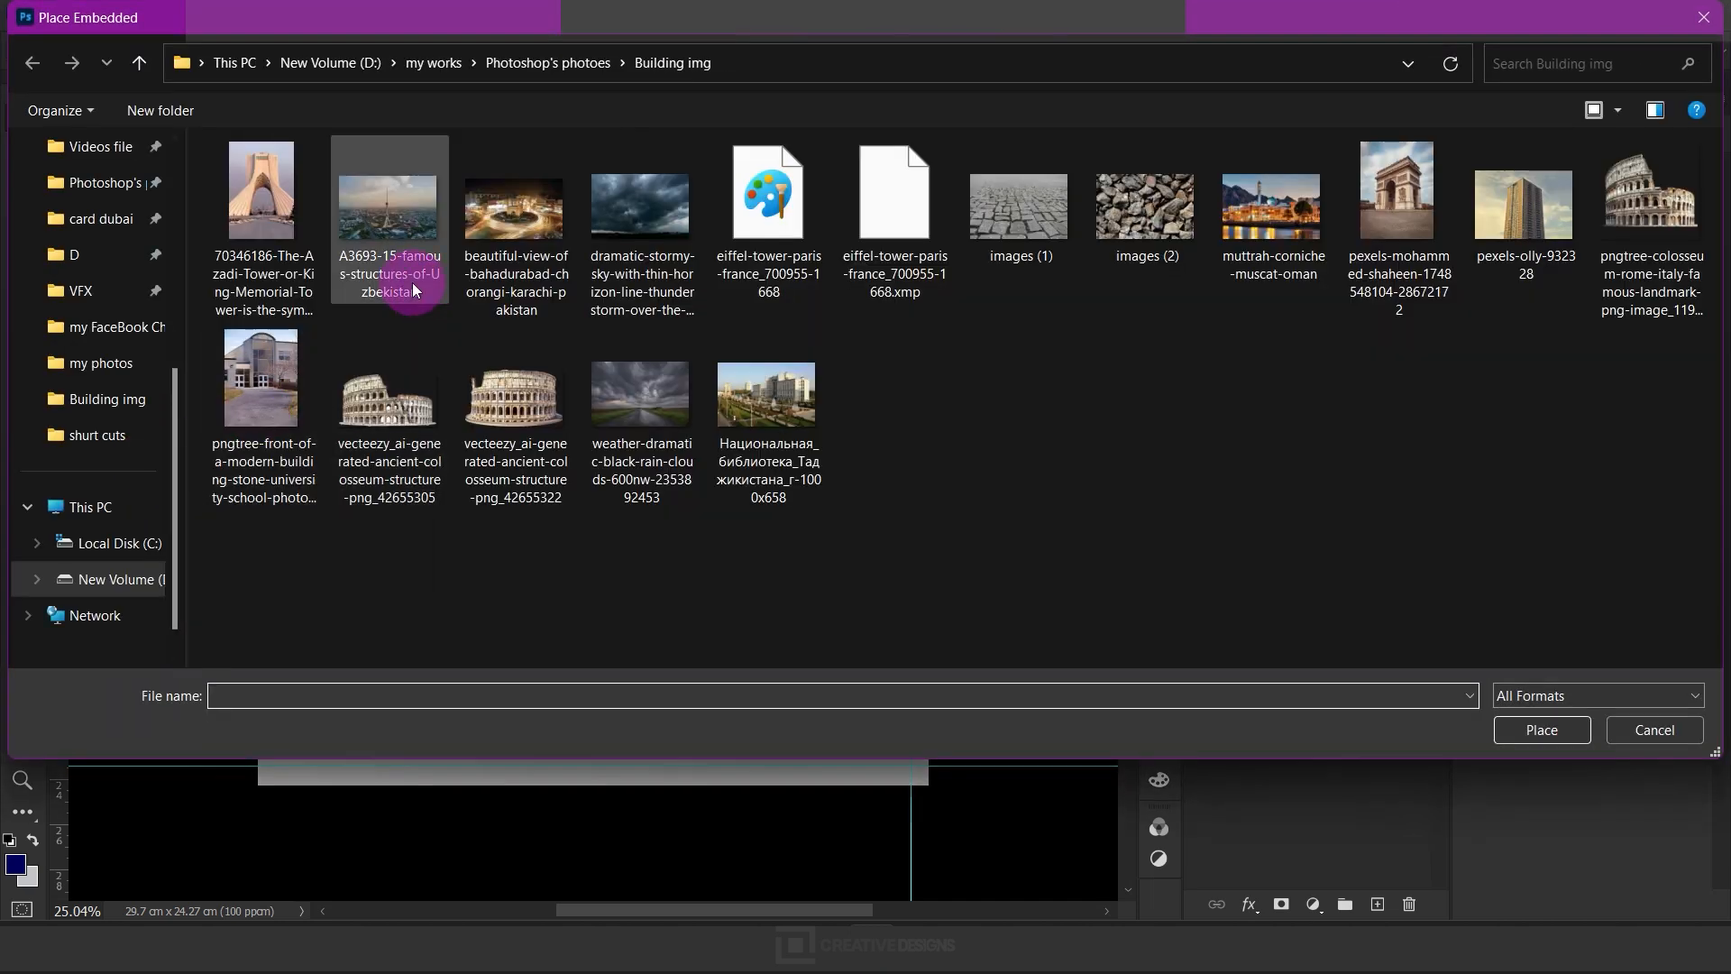
{"action": "left_click", "coordinate": [793, 262], "text": "ctrl"}
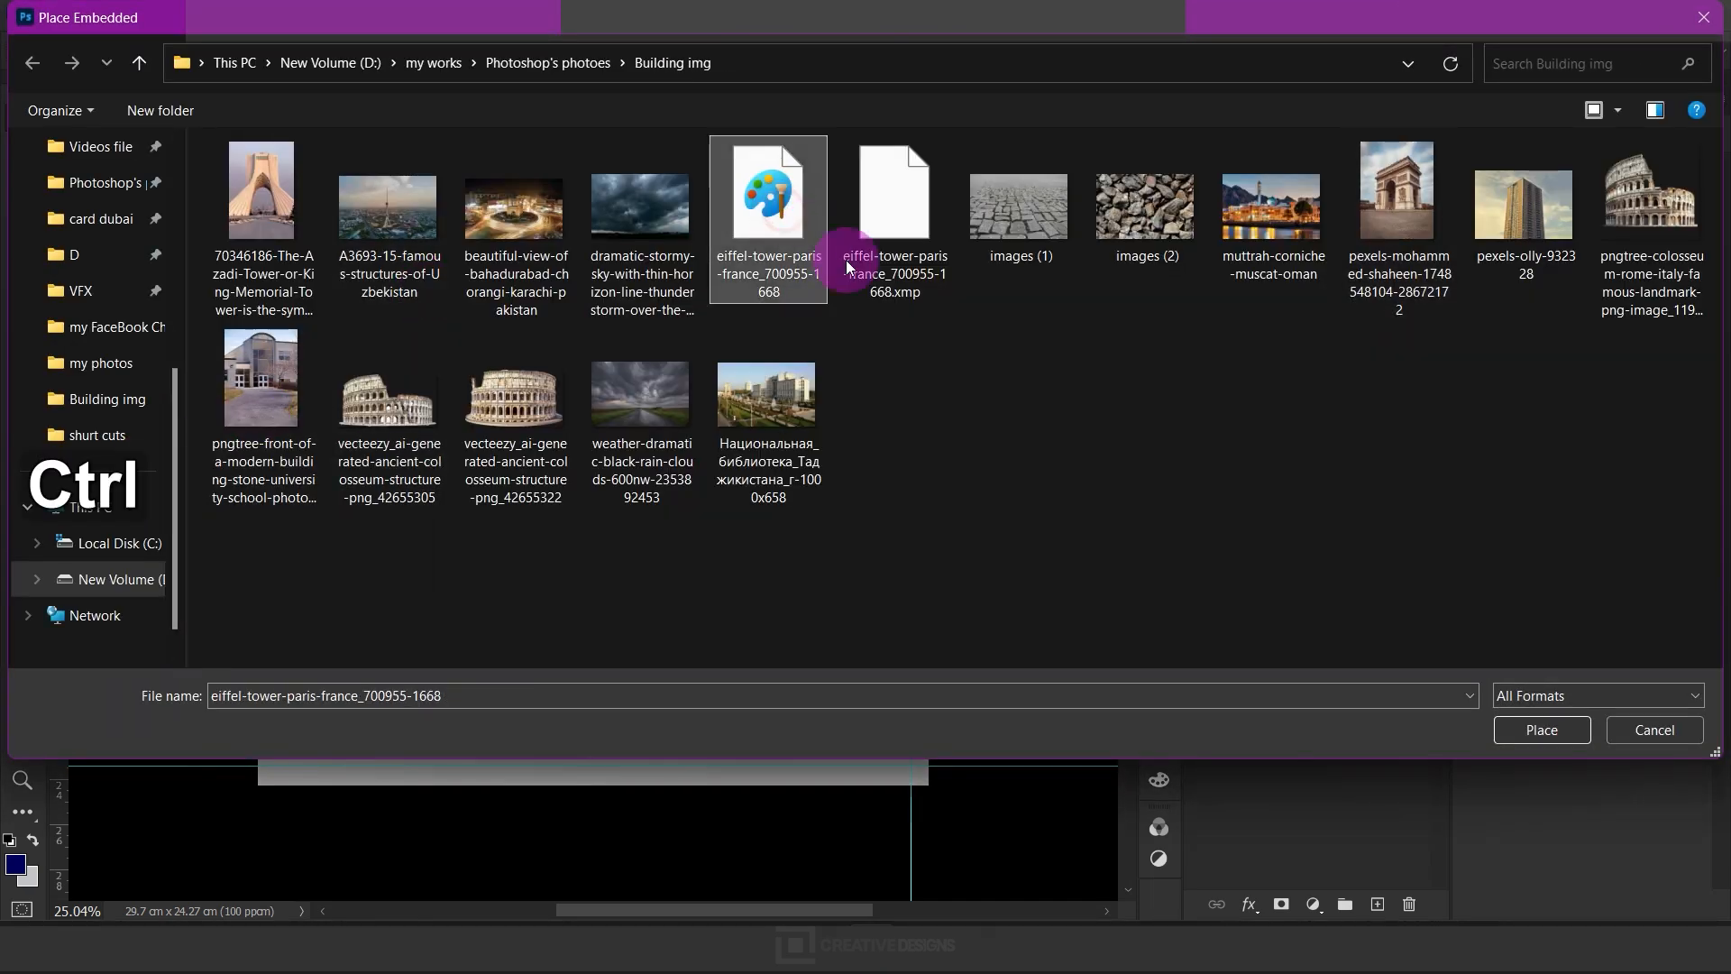
{"action": "left_click", "coordinate": [1537, 729]}
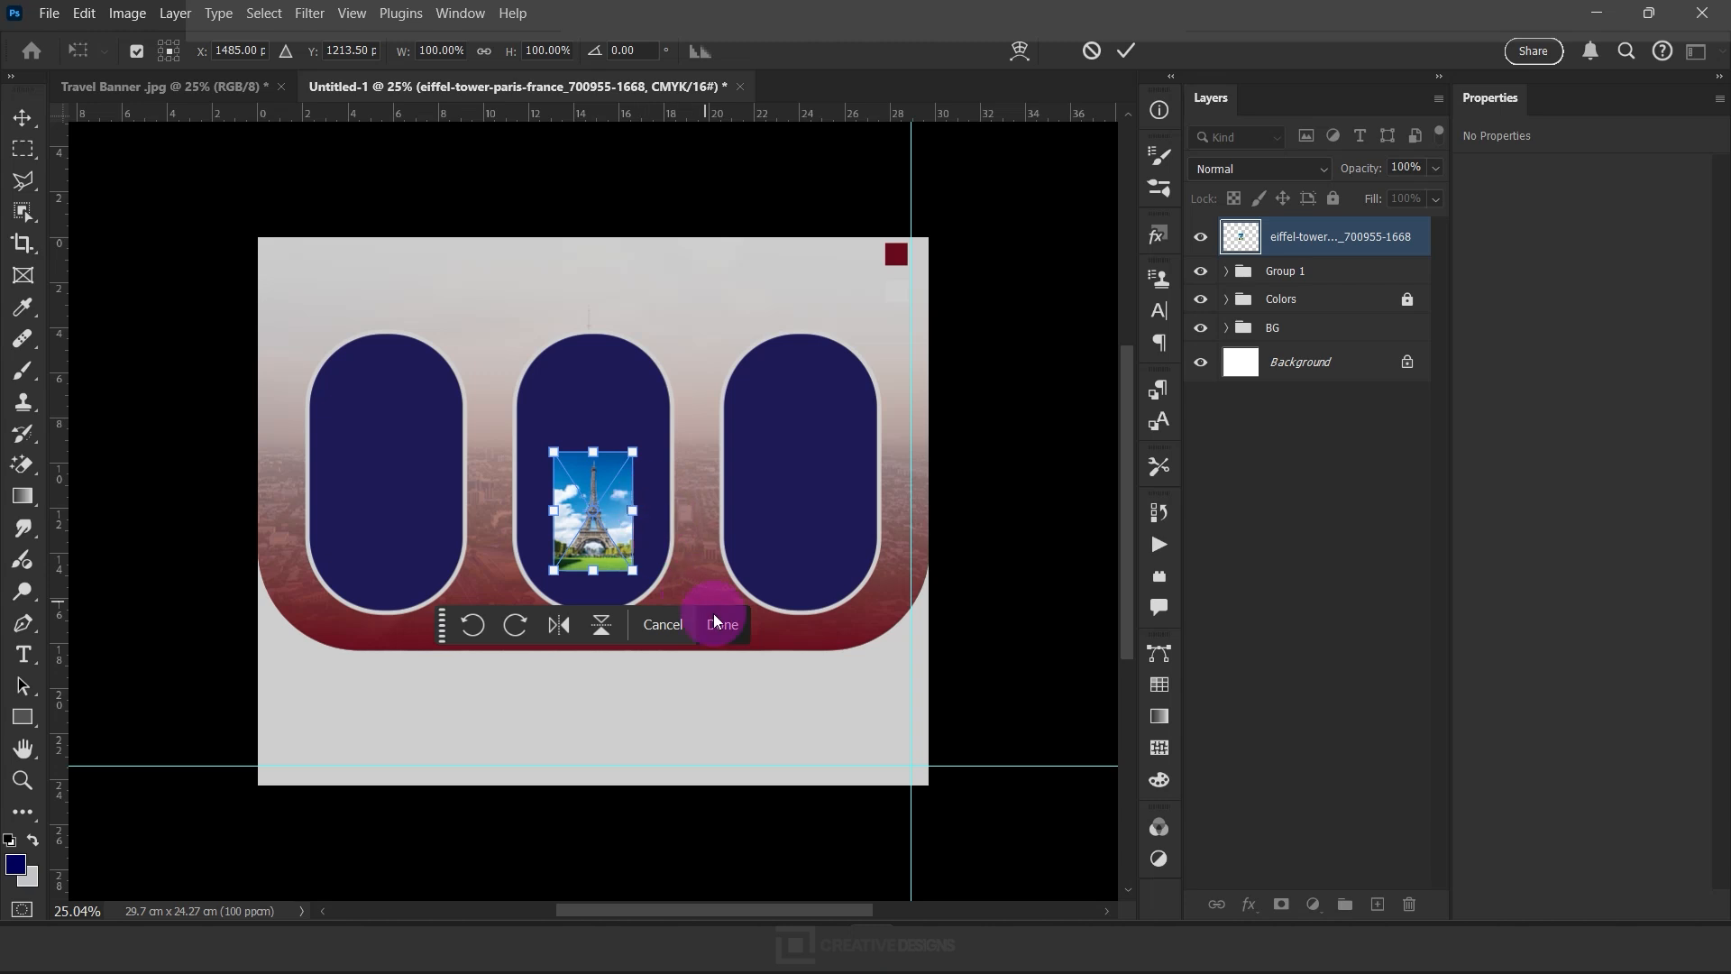
{"action": "left_click_drag", "start_coordinate": [631, 444], "coordinate": [687, 332]}
{"action": "left_click_drag", "start_coordinate": [644, 504], "coordinate": [643, 461]}
{"action": "left_click_drag", "start_coordinate": [691, 317], "coordinate": [702, 299]}
{"action": "left_click", "coordinate": [714, 683]}
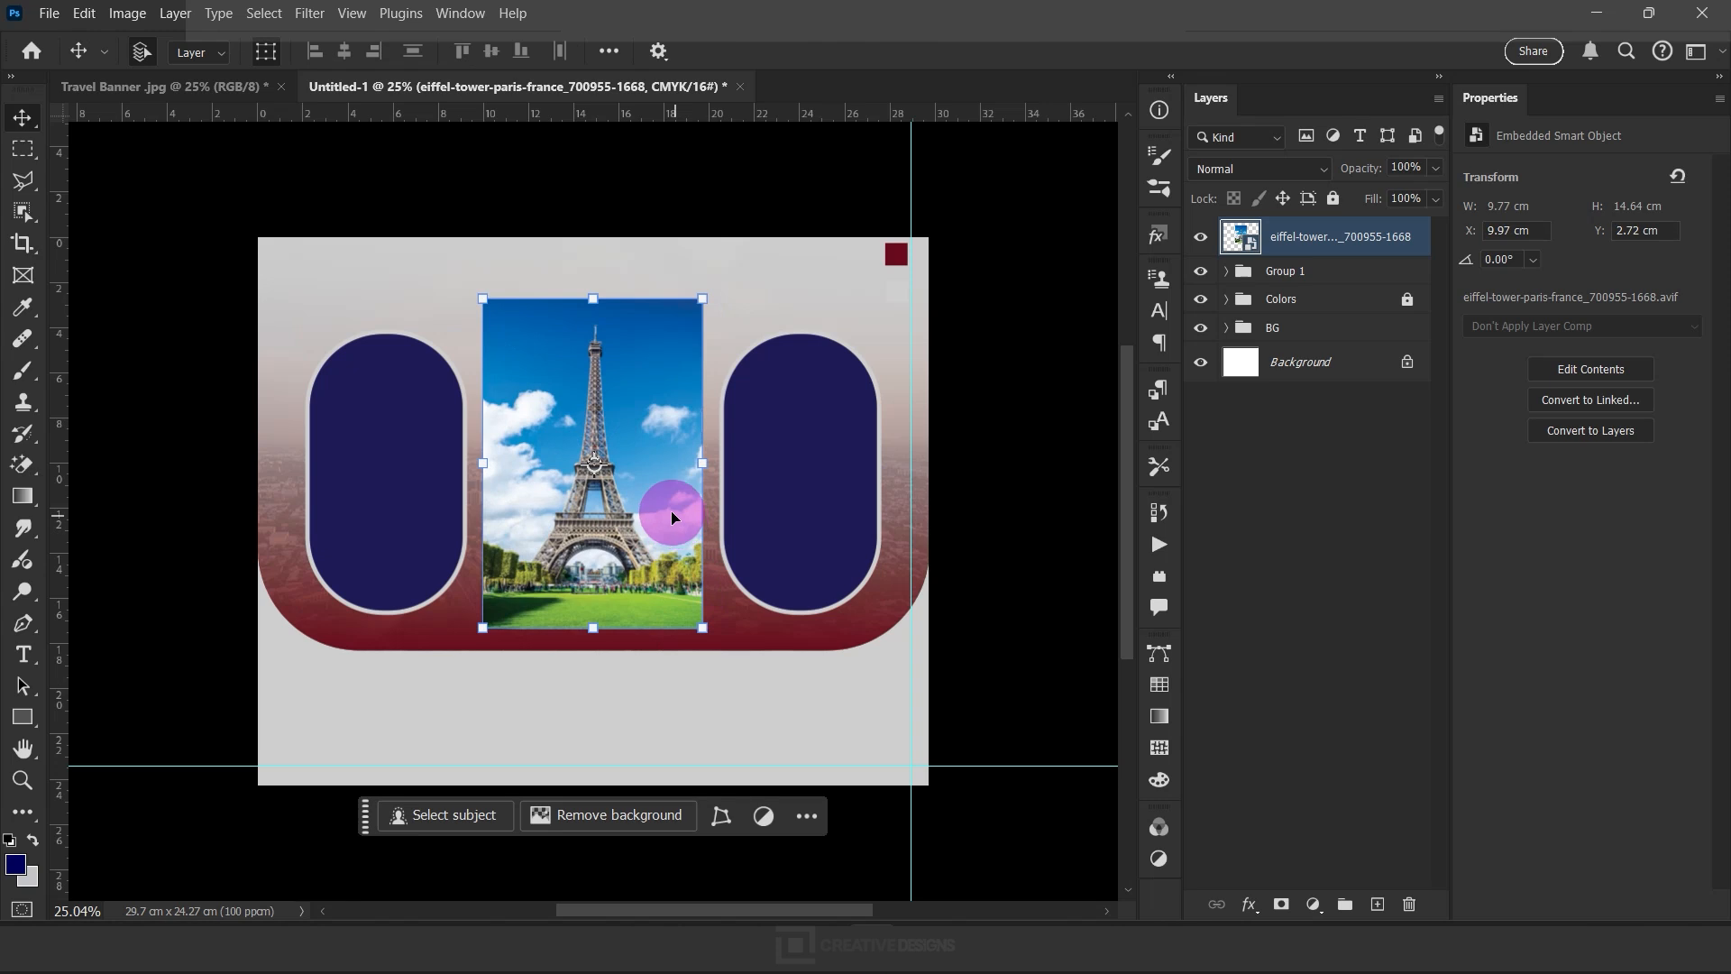
Place the Azadi Tower photo (70346186) from the Building img folder as an embedded object at its initial size
{"action": "left_click", "coordinate": [49, 12]}
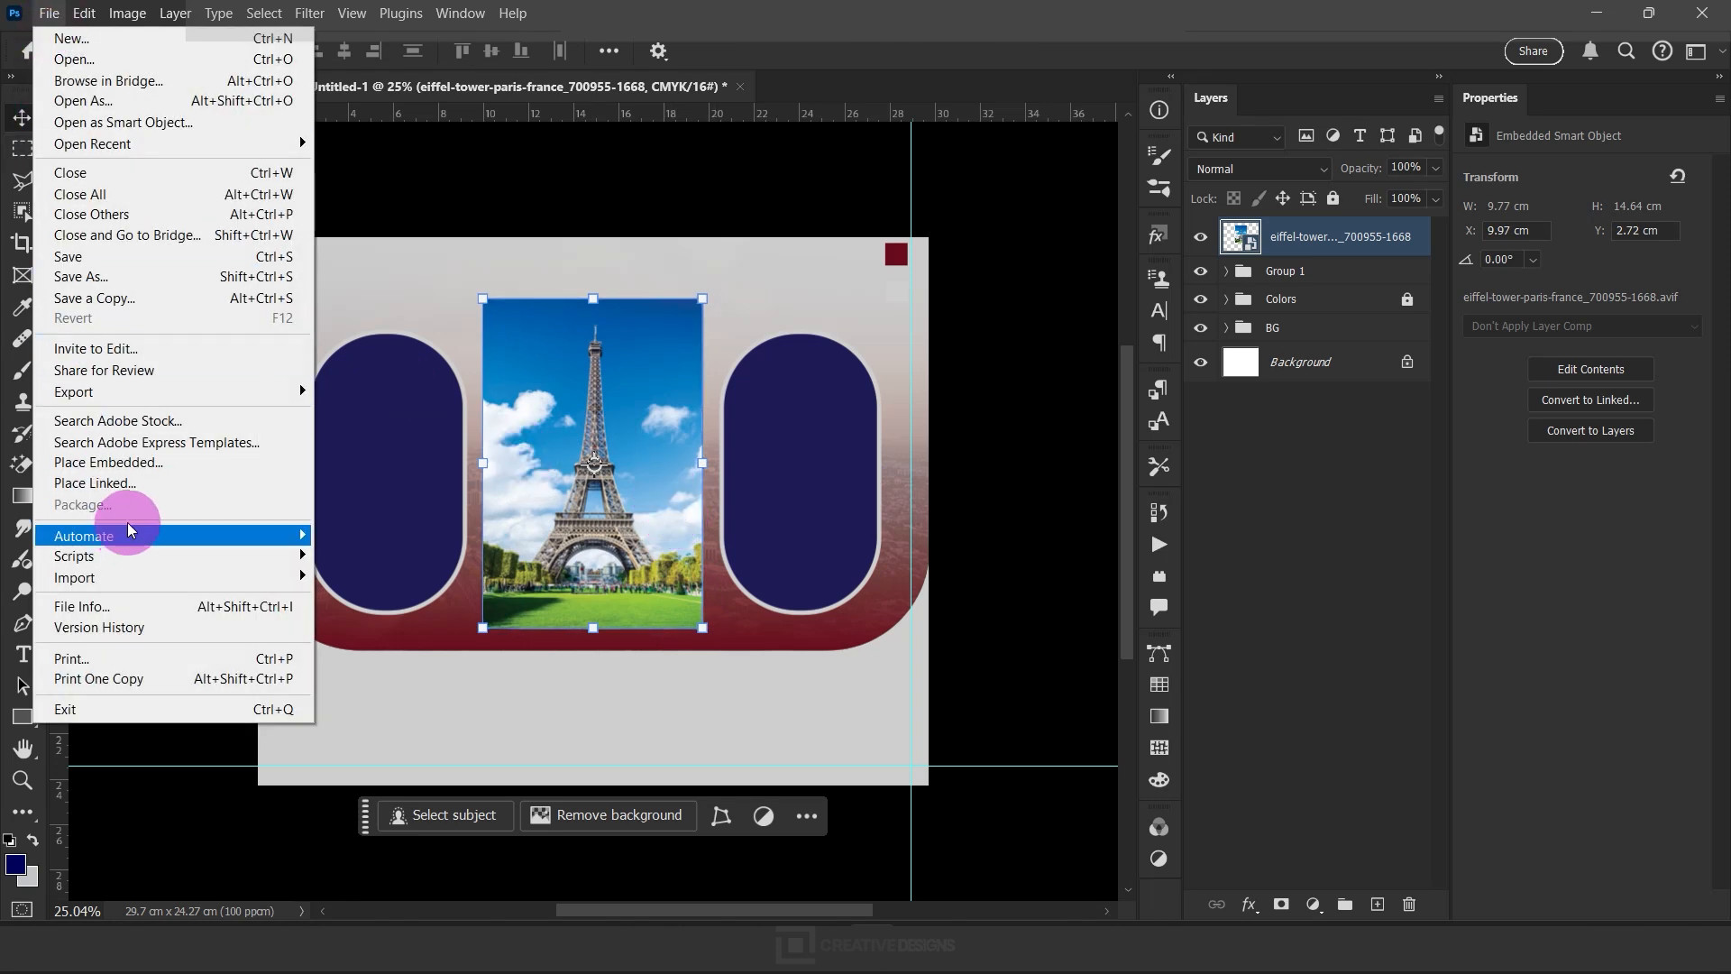
{"action": "left_click", "coordinate": [235, 398]}
{"action": "left_click", "coordinate": [279, 316]}
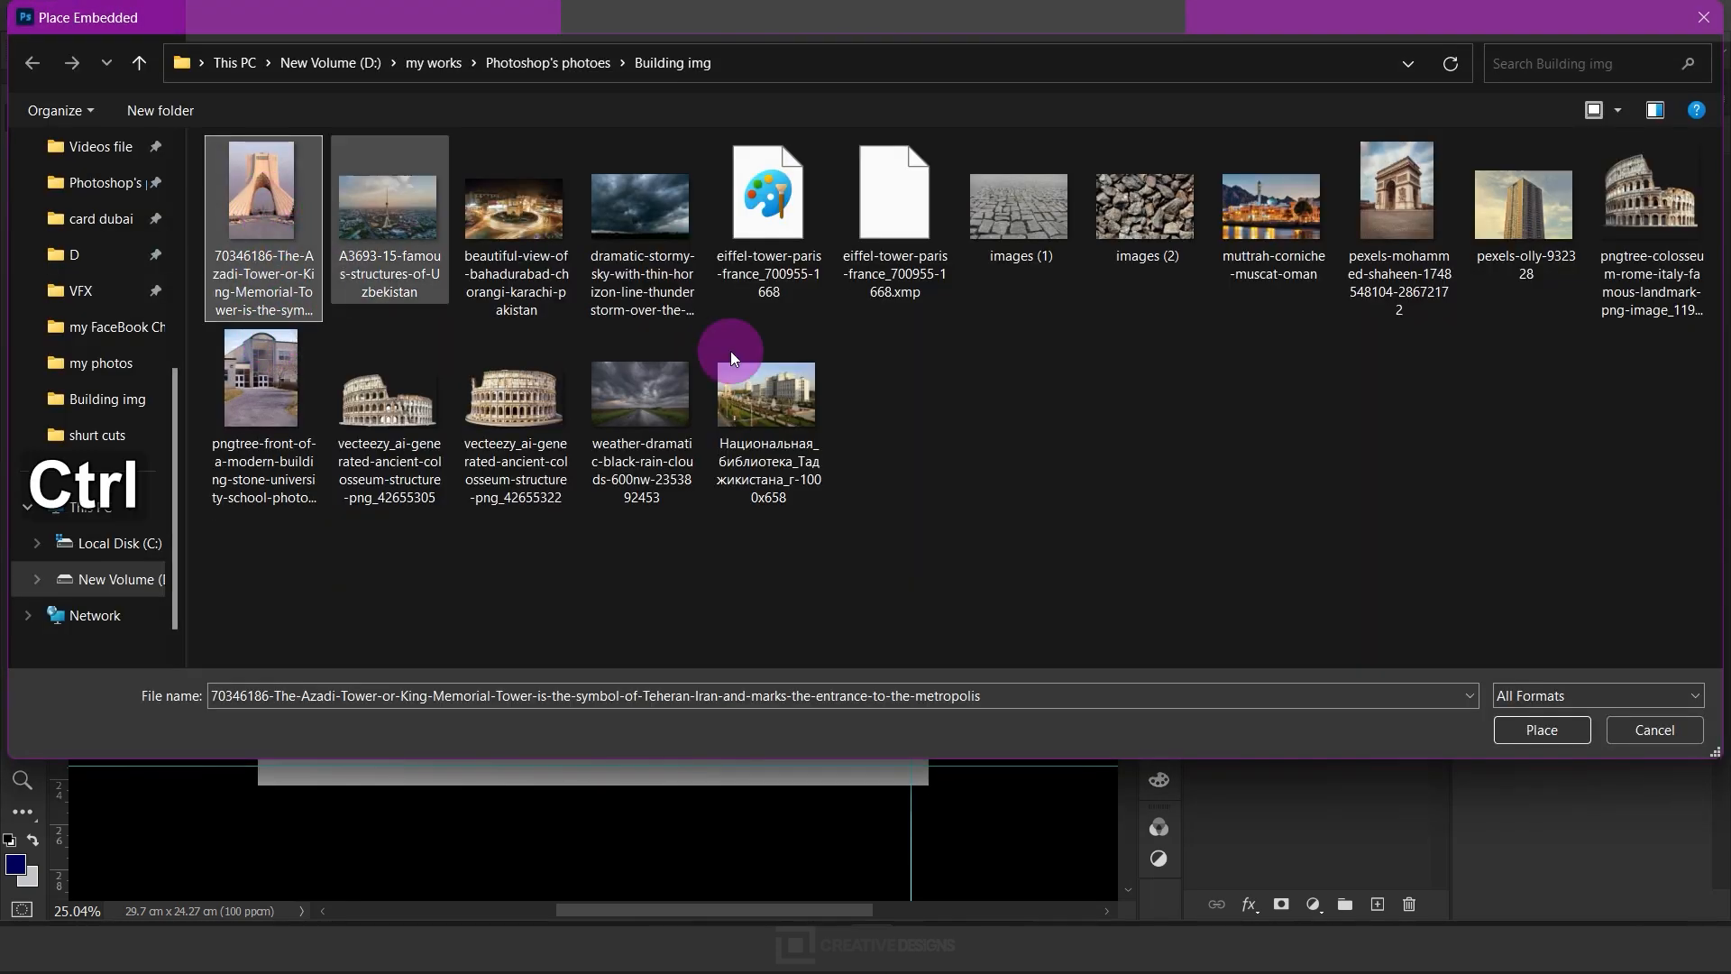
{"action": "left_click", "coordinate": [1530, 729]}
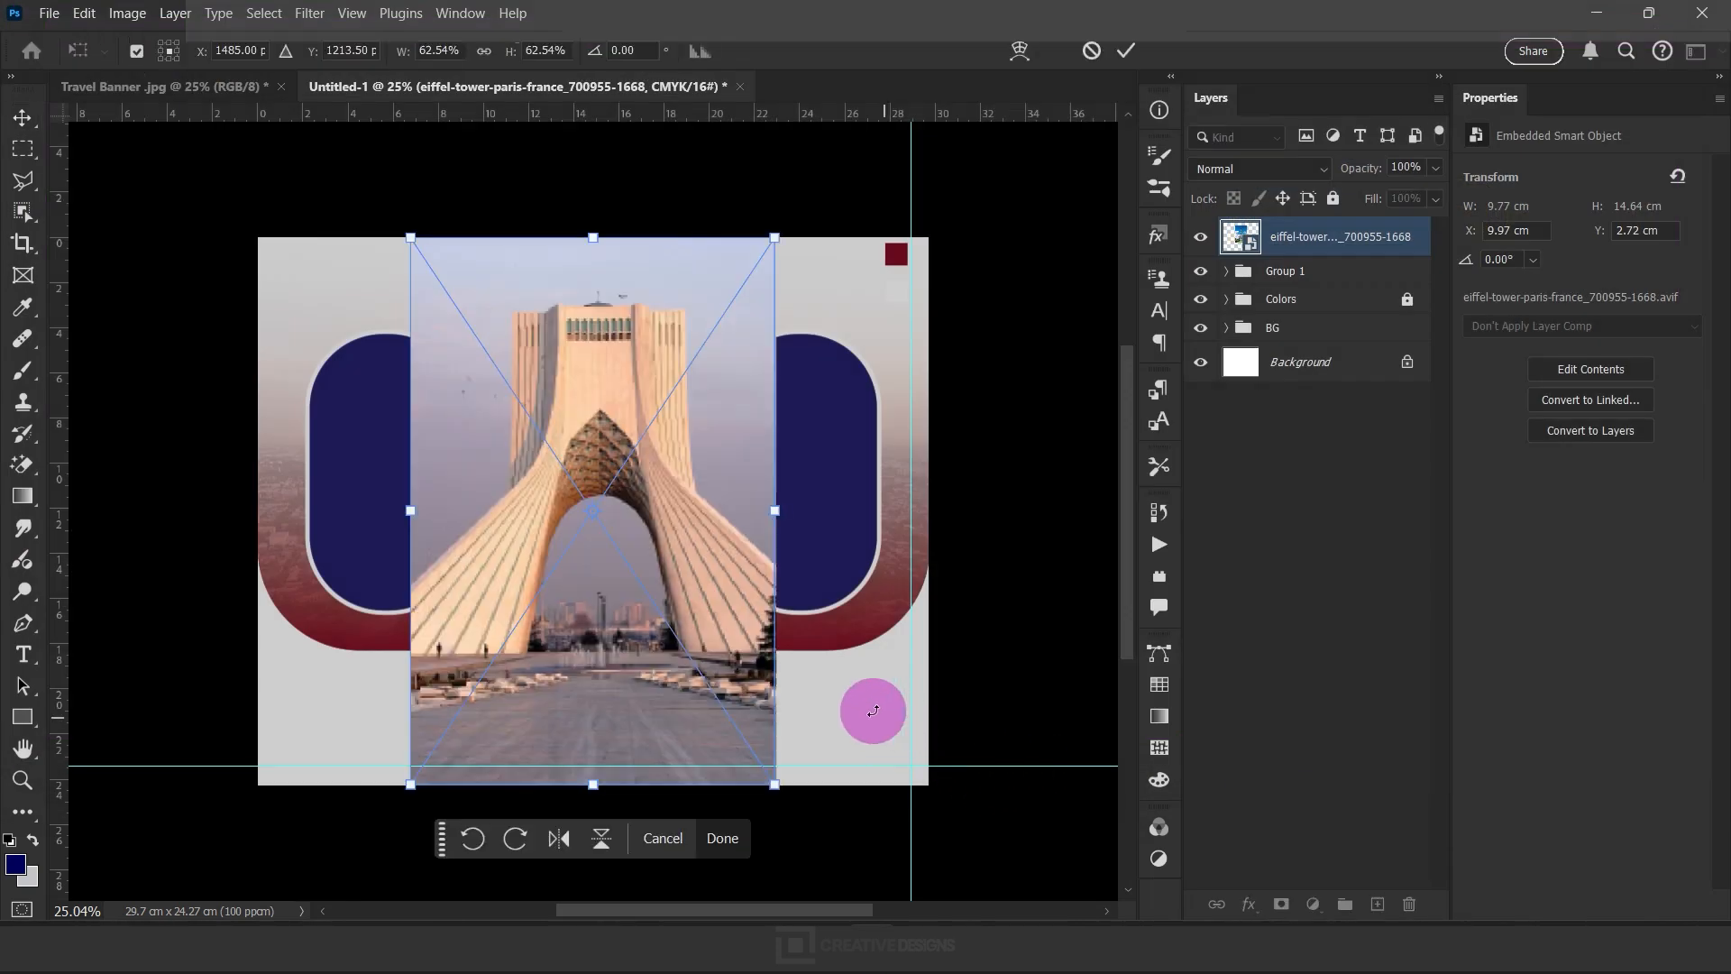
{"action": "left_click", "coordinate": [723, 838]}
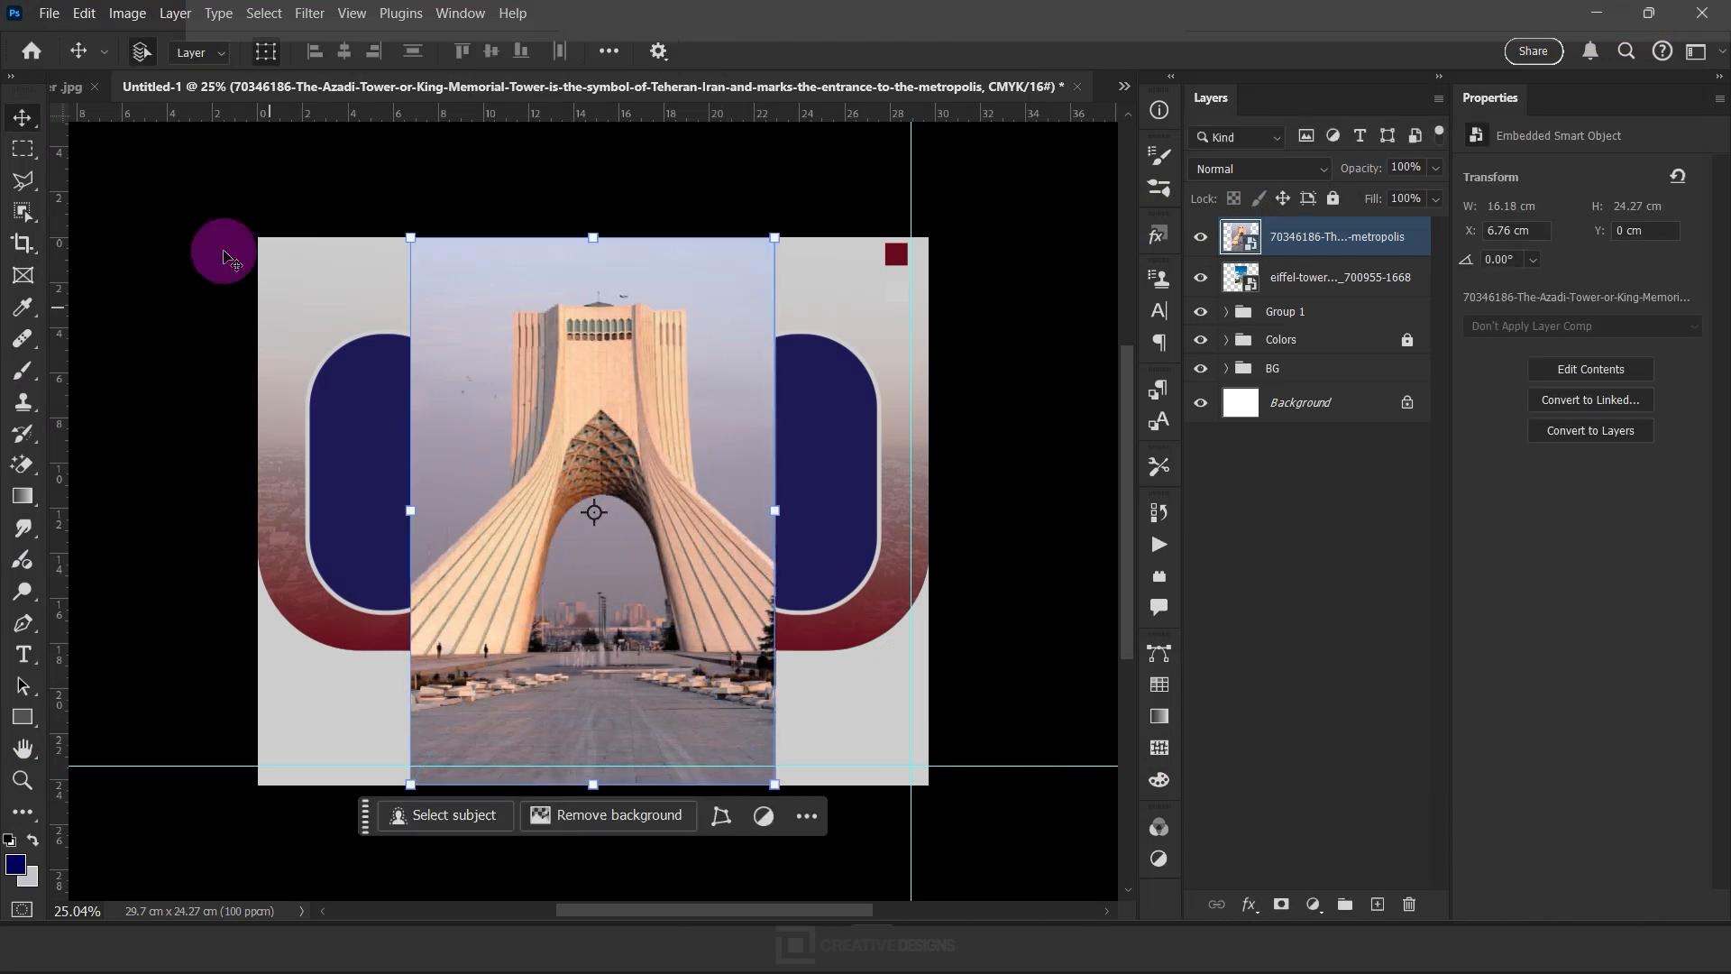
Place the Arc de Triomphe photo as embedded, scale it to about 10.98%, and position it over the right frame
{"action": "left_click", "coordinate": [43, 13]}
{"action": "left_click", "coordinate": [127, 465]}
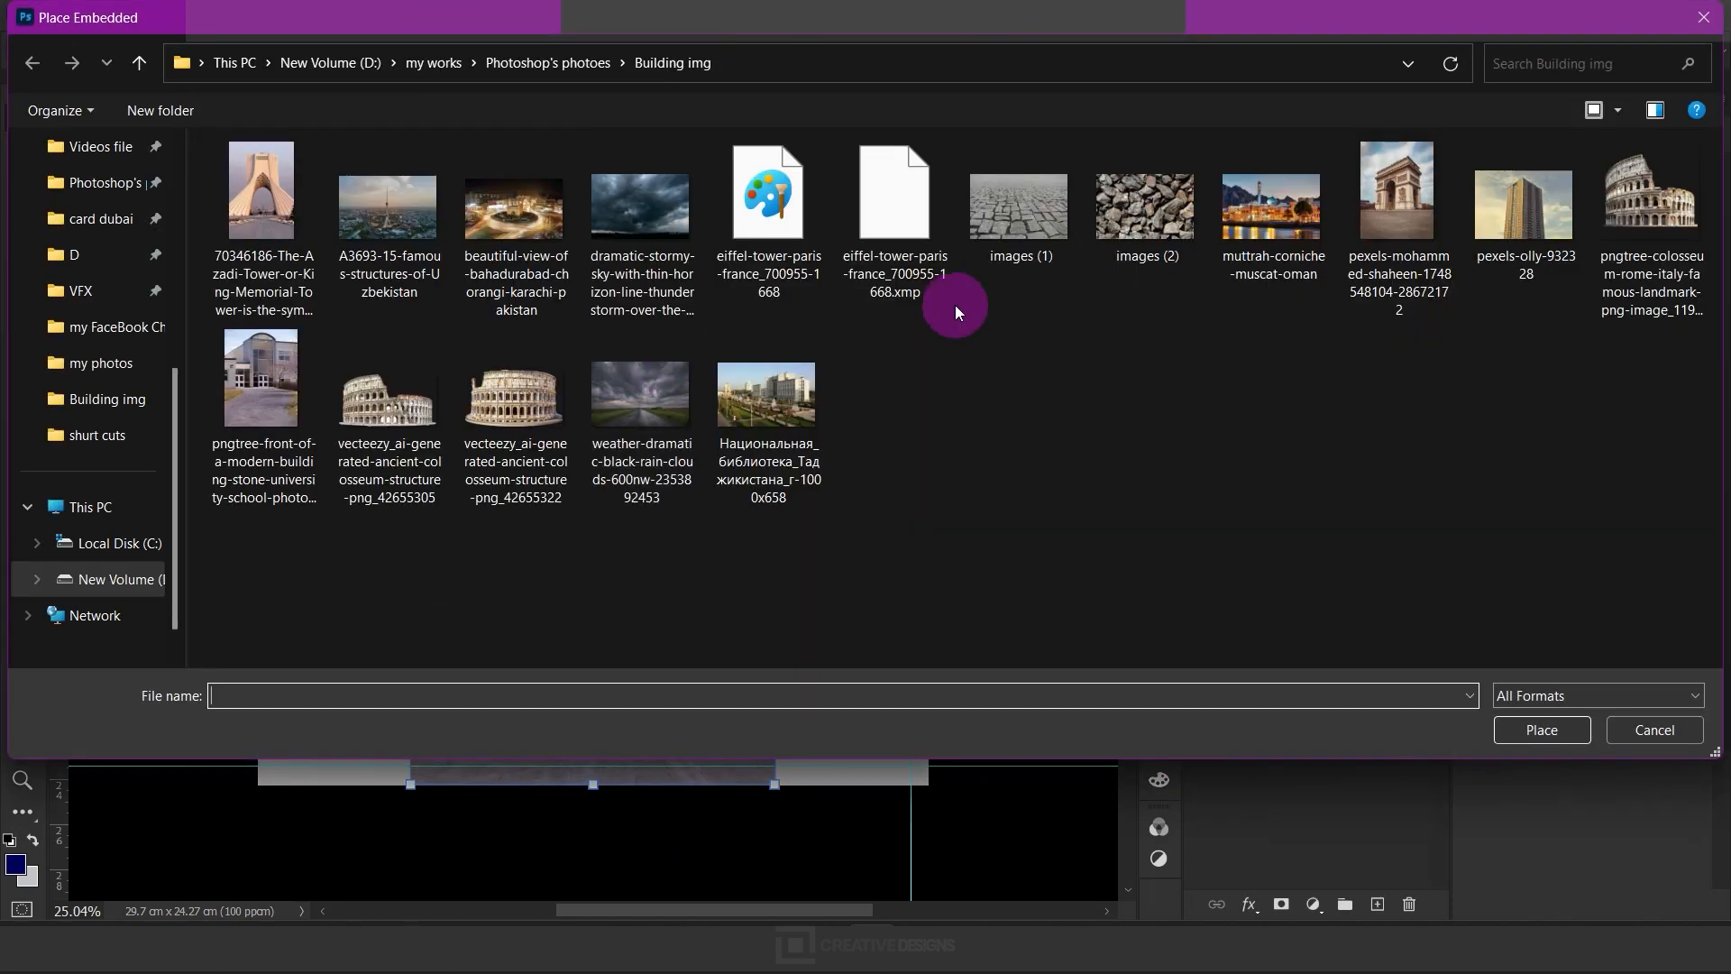
{"action": "left_click", "coordinate": [1397, 206]}
{"action": "left_click", "coordinate": [1541, 730]}
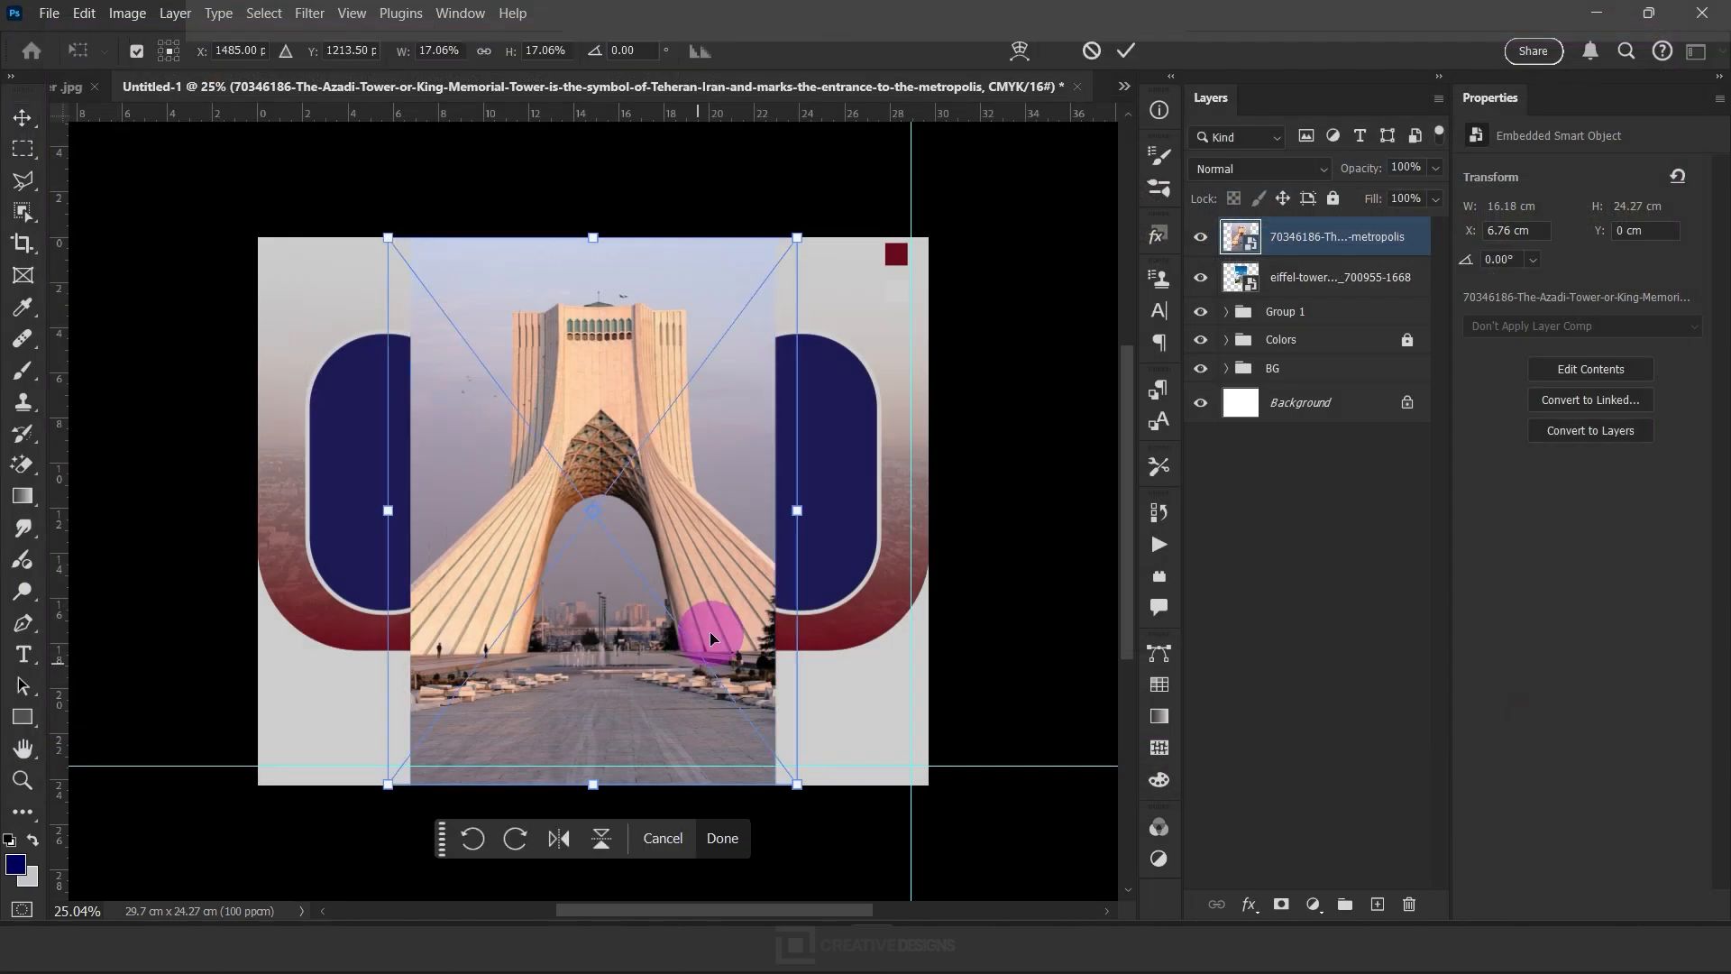
{"action": "left_click", "coordinate": [725, 837]}
{"action": "left_click_drag", "start_coordinate": [597, 783], "coordinate": [581, 586]}
{"action": "left_click_drag", "start_coordinate": [628, 521], "coordinate": [832, 585]}
{"action": "left_click", "coordinate": [919, 706]}
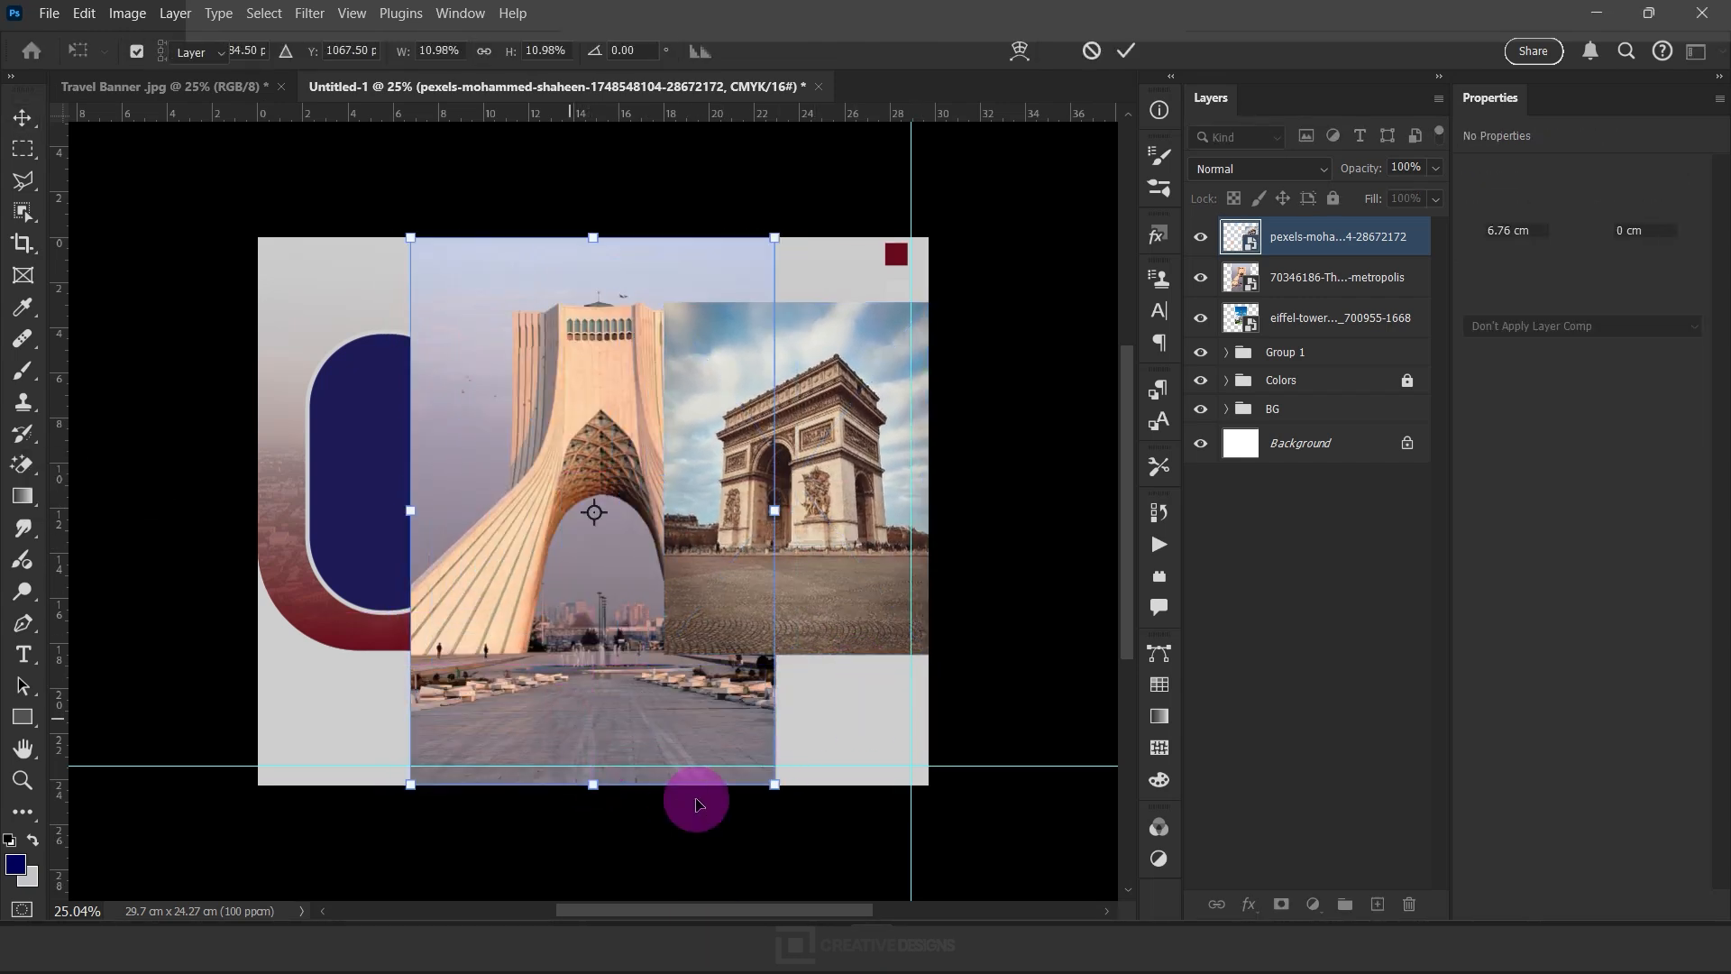
Scale the Azadi Tower photo down to about 9.99 × 14.98 cm and position it over the left frame
{"action": "left_click_drag", "start_coordinate": [773, 784], "coordinate": [656, 653]}
{"action": "left_click_drag", "start_coordinate": [538, 487], "coordinate": [455, 518]}
{"action": "left_click_drag", "start_coordinate": [387, 269], "coordinate": [394, 425]}
{"action": "left_click_drag", "start_coordinate": [375, 340], "coordinate": [385, 293]}
{"action": "left_click_drag", "start_coordinate": [390, 602], "coordinate": [394, 634]}
{"action": "left_click", "coordinate": [523, 687]}
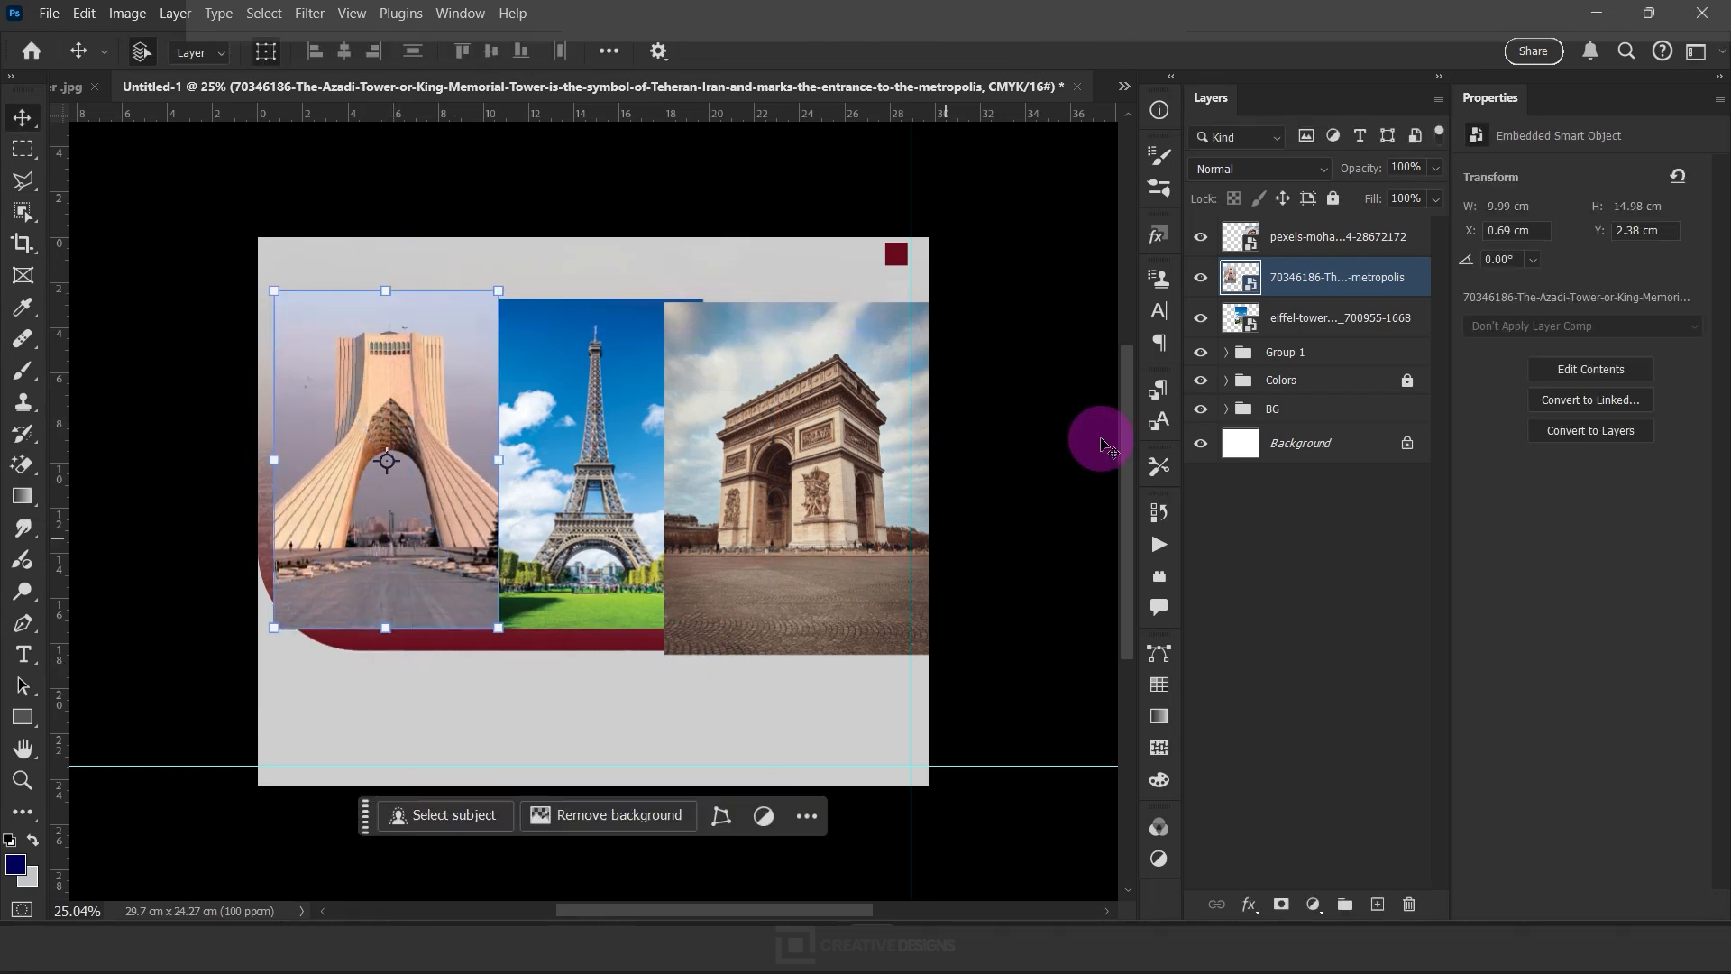
Move the three landmark photo layers into the frames' group above the rectangles and rename the group Images
{"action": "left_click", "coordinate": [1253, 324], "text": "shift"}
{"action": "left_click", "coordinate": [1314, 241], "text": "shift"}
{"action": "left_click_drag", "start_coordinate": [1313, 317], "coordinate": [1313, 351]}
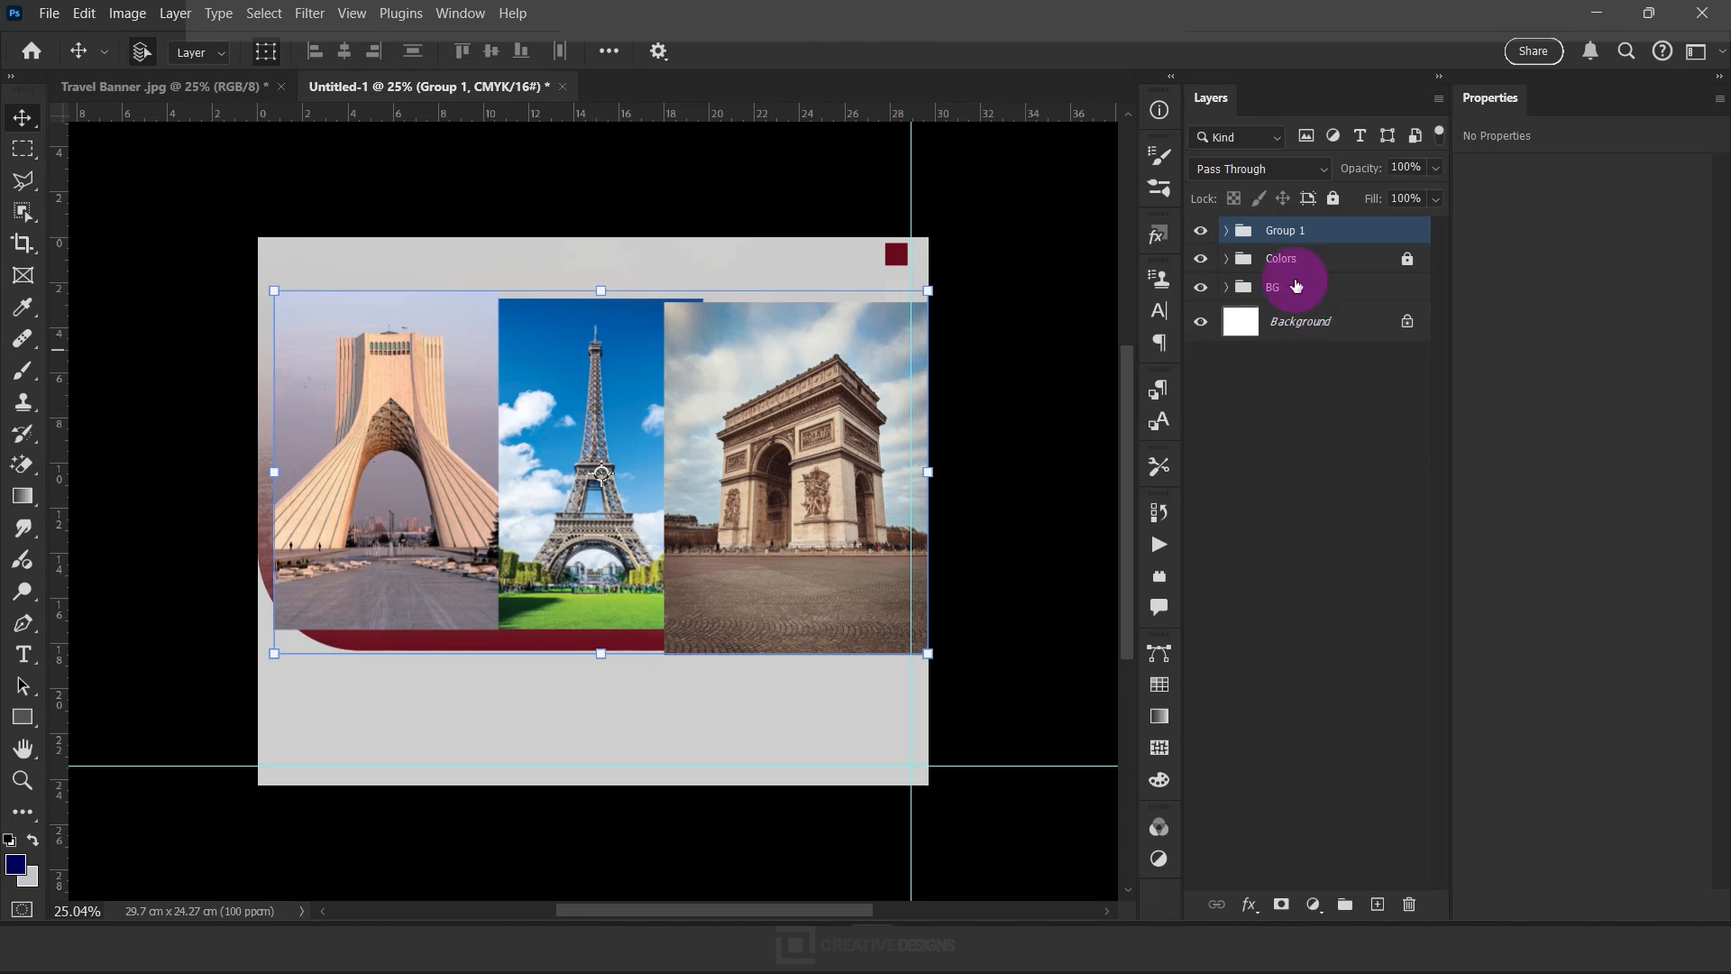
{"action": "left_click", "coordinate": [1227, 231]}
{"action": "type", "text": "Ima"}
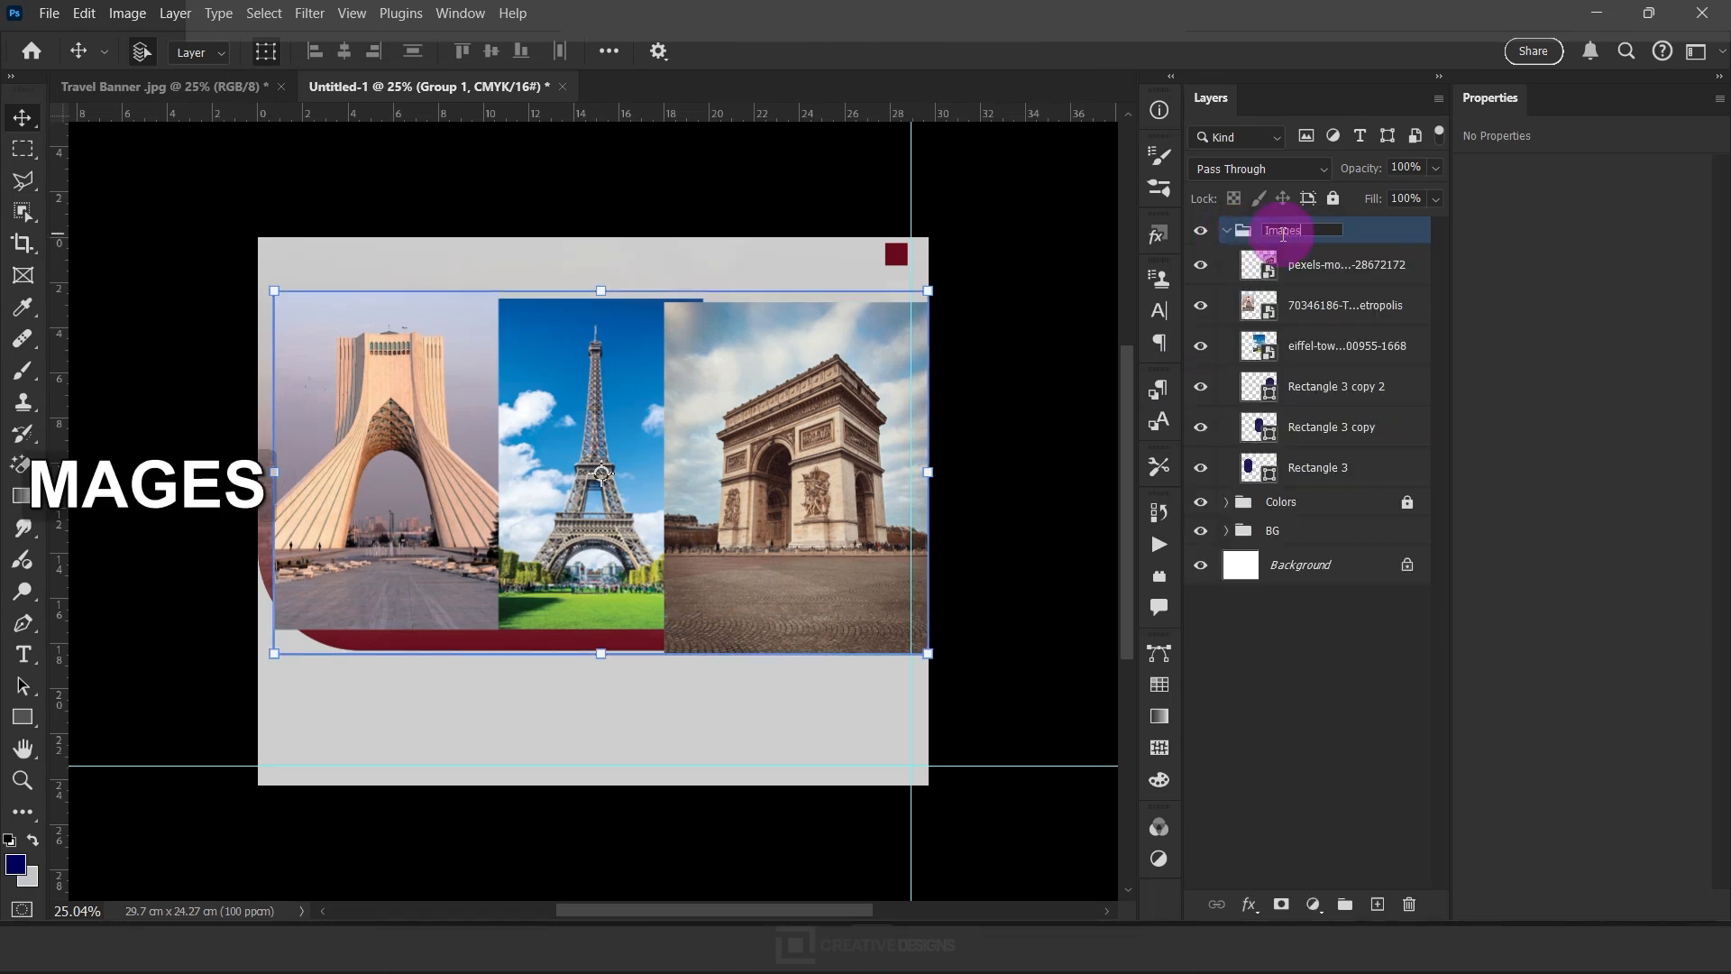
{"action": "type", "text": "ges"}
{"action": "key", "text": "Return"}
Clip the Azadi Tower photo to the left frame and lower it to about Y 4.19 cm
{"action": "left_click", "coordinate": [1306, 351]}
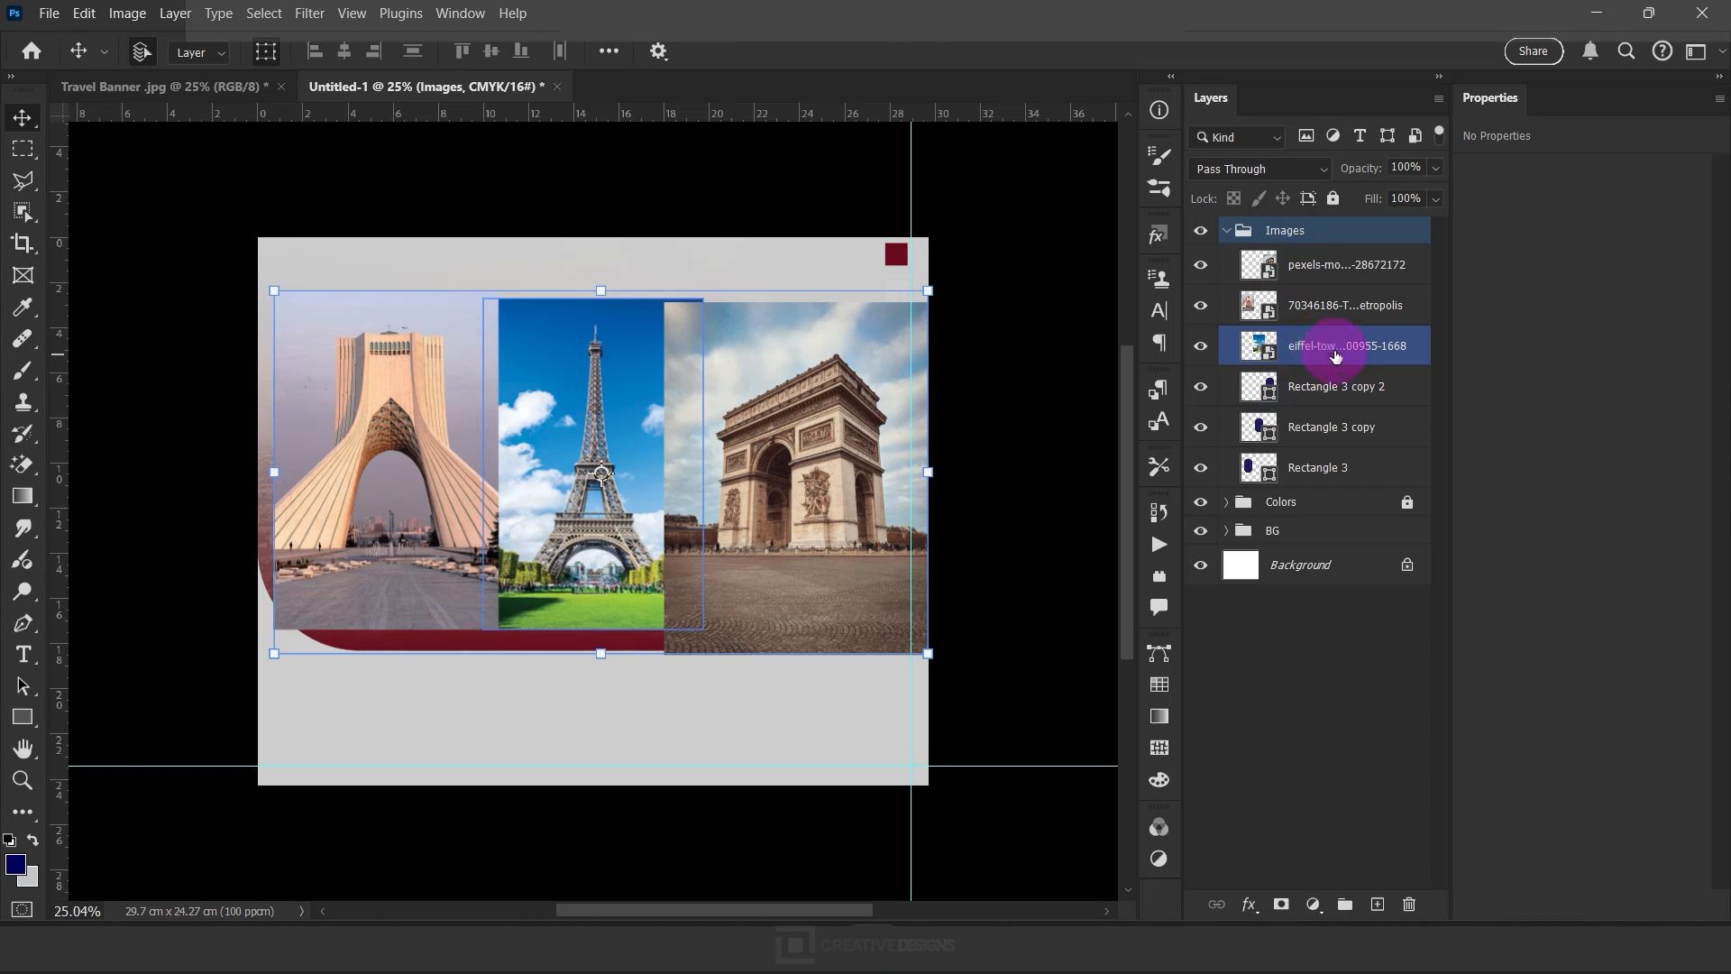
{"action": "left_click", "coordinate": [1338, 350]}
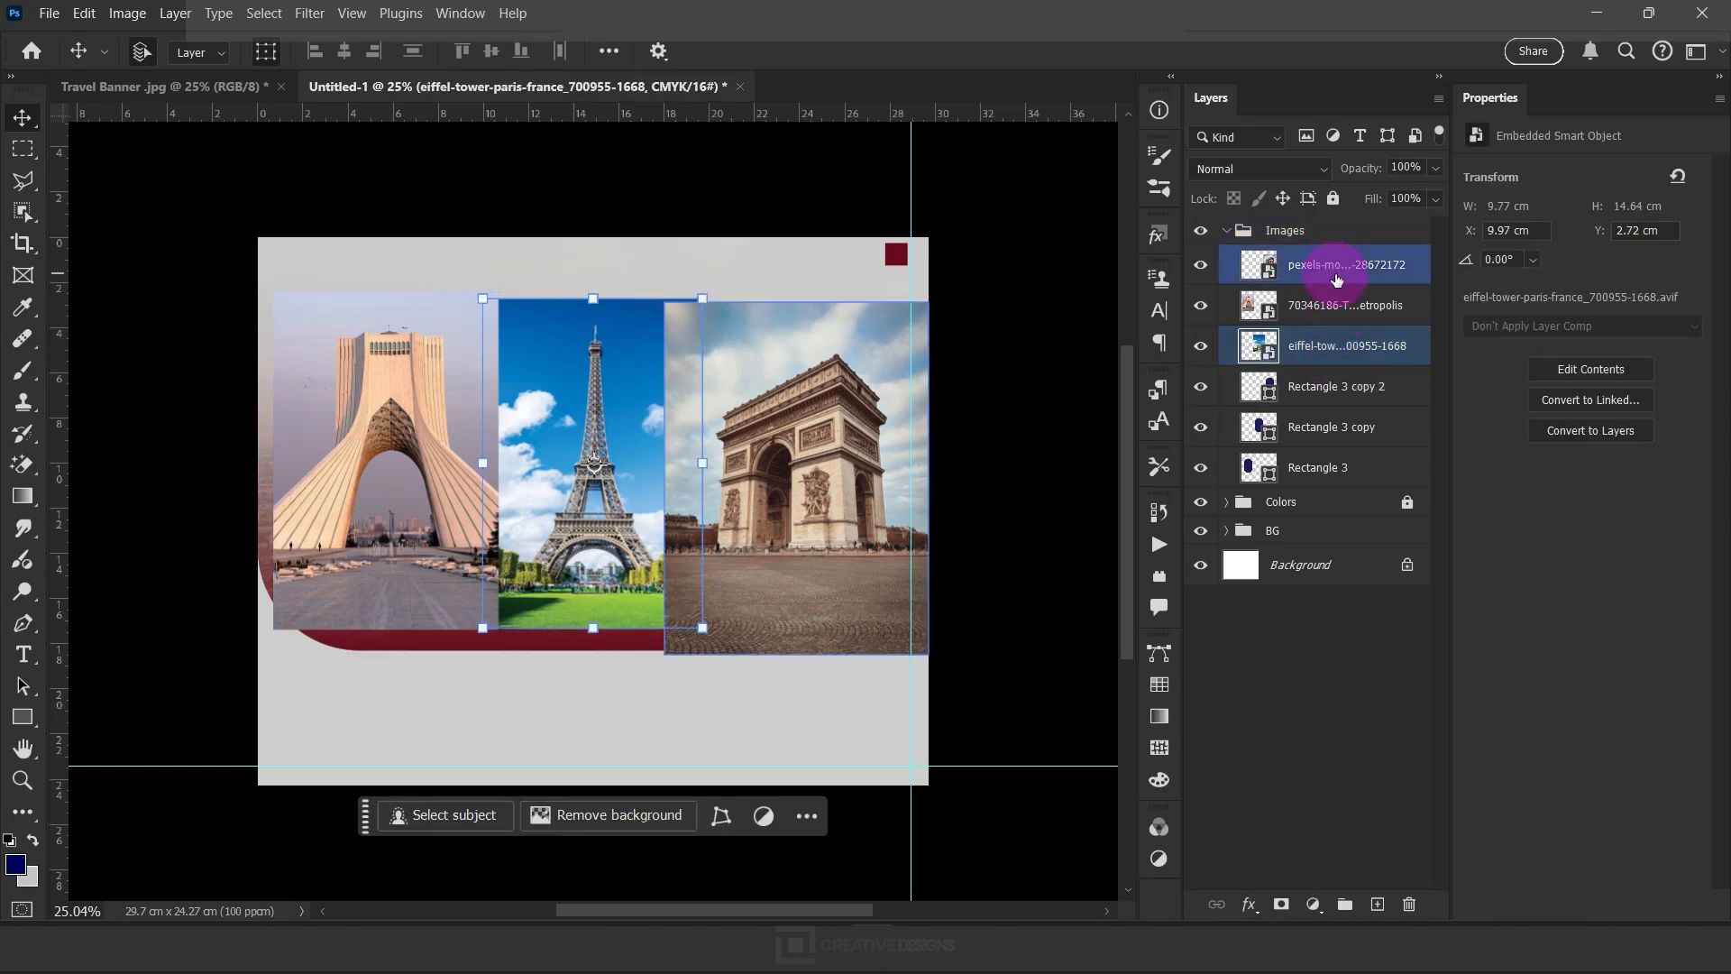
{"action": "left_click", "coordinate": [1334, 303]}
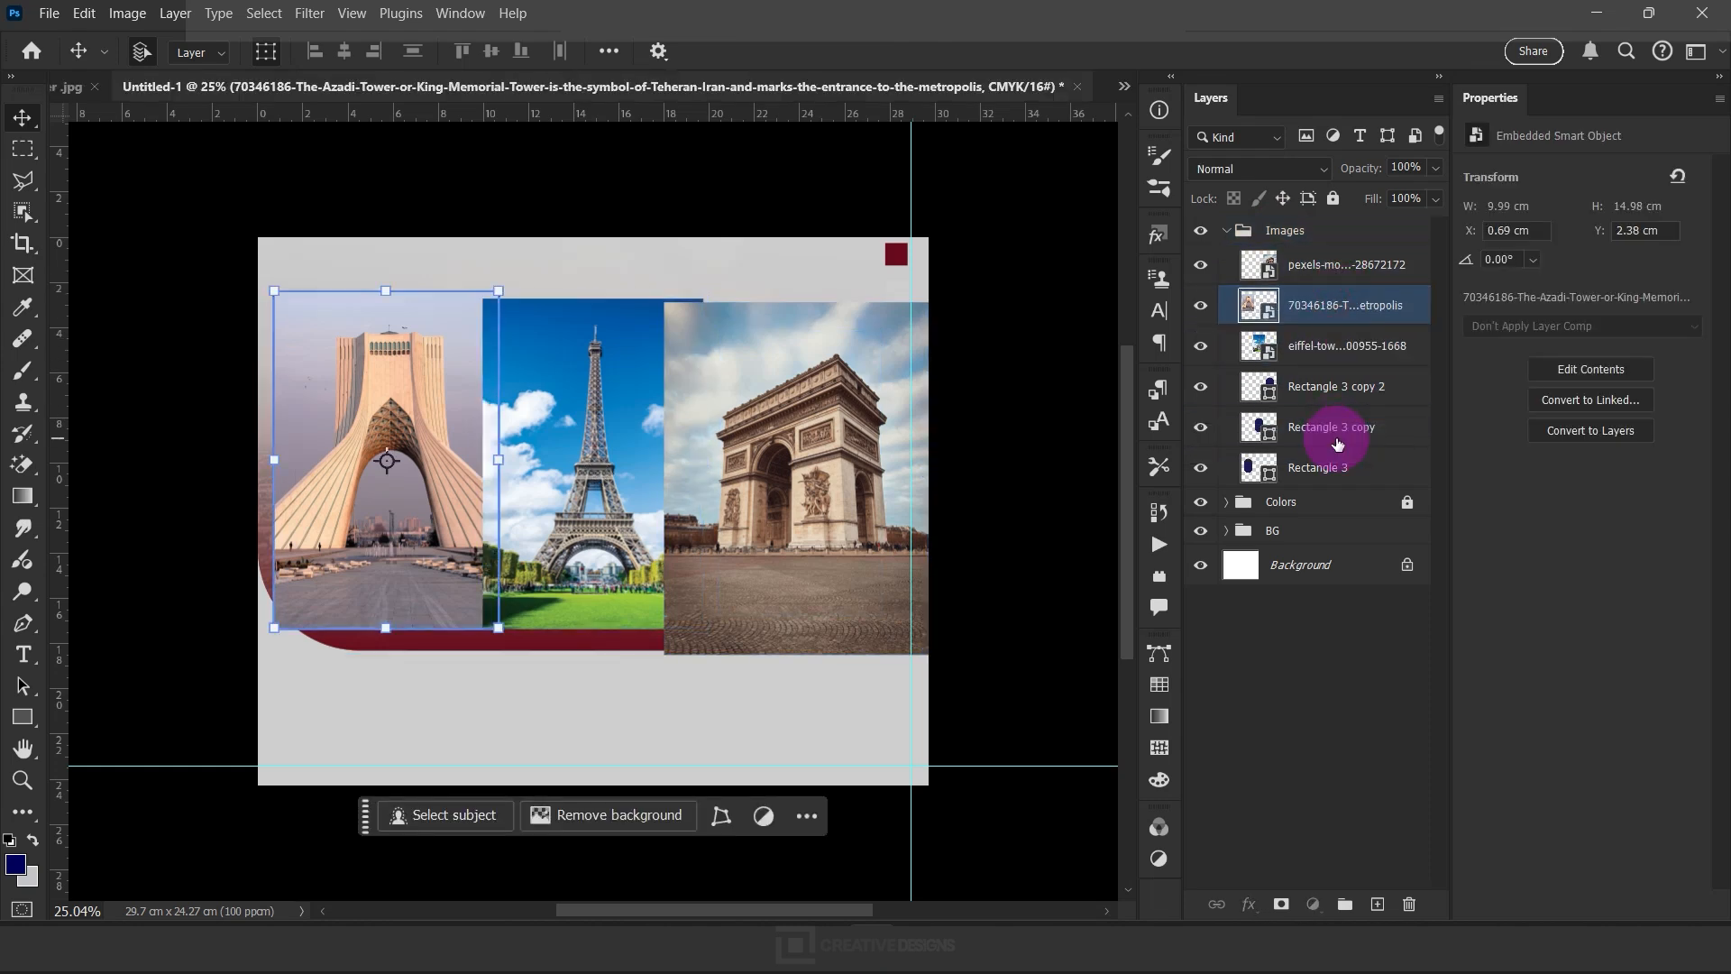
{"action": "left_click_drag", "start_coordinate": [1337, 443], "coordinate": [1311, 448]}
{"action": "left_click_drag", "start_coordinate": [403, 396], "coordinate": [399, 438]}
Move the Eiffel Tower layer directly above the middle frame, clip it to that frame and shift the photo down
{"action": "left_click", "coordinate": [1307, 313]}
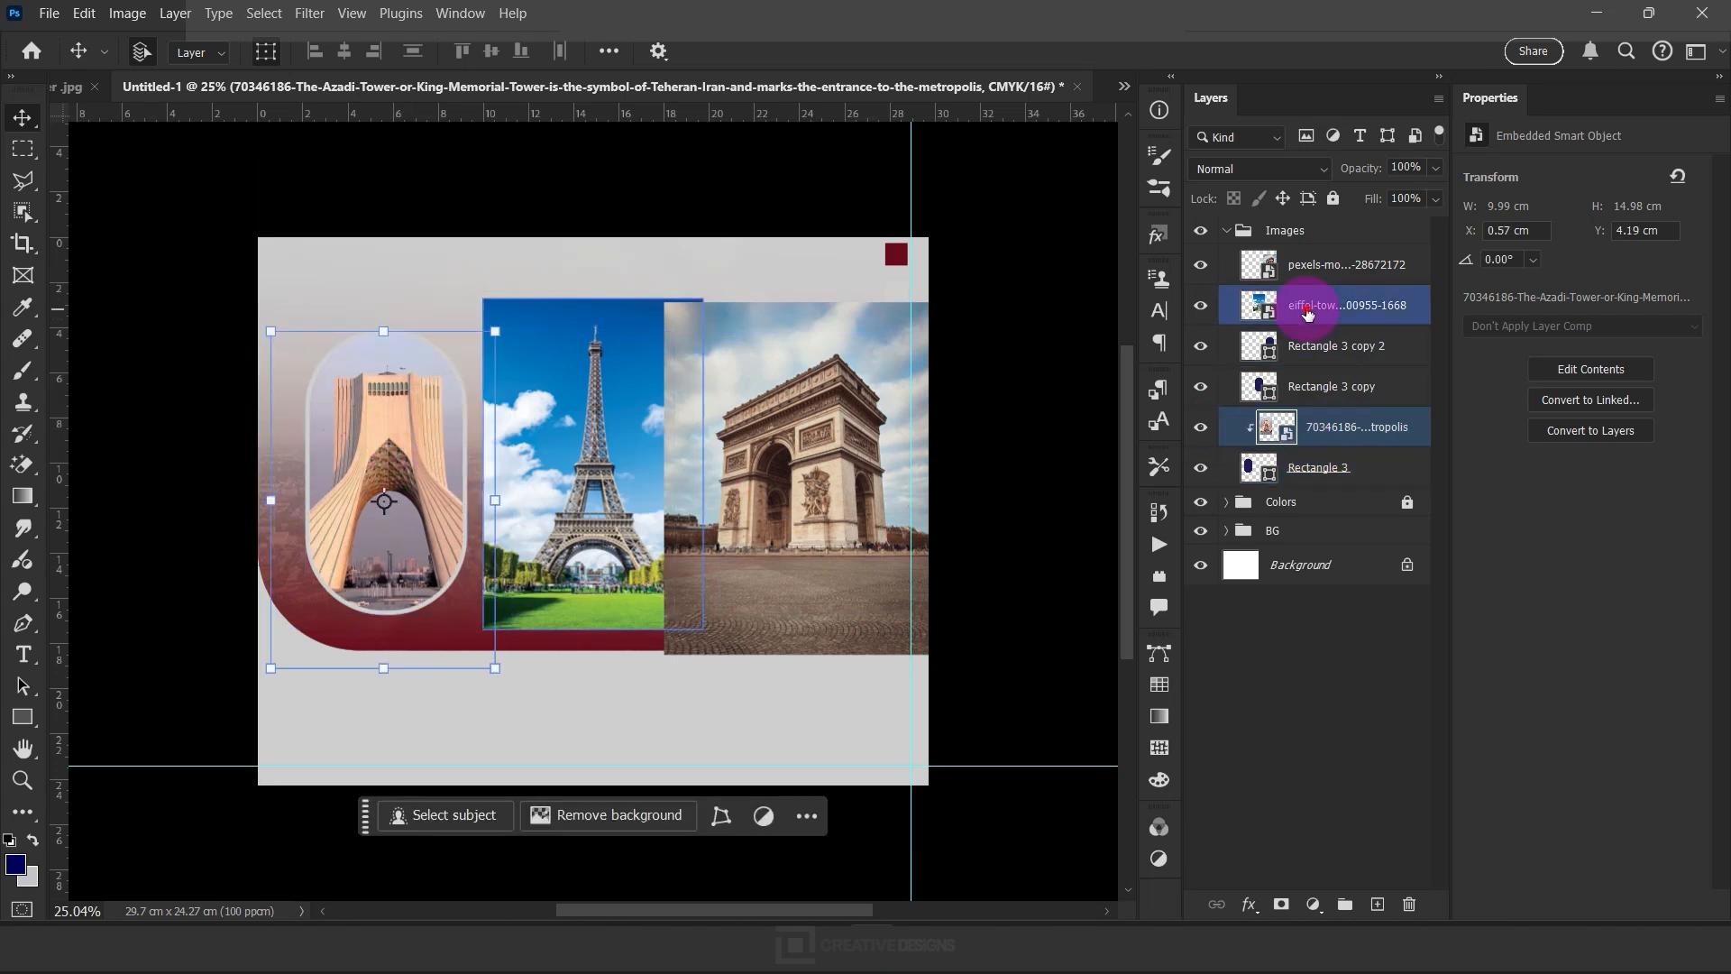
{"action": "left_click_drag", "start_coordinate": [1312, 302], "coordinate": [1332, 359]}
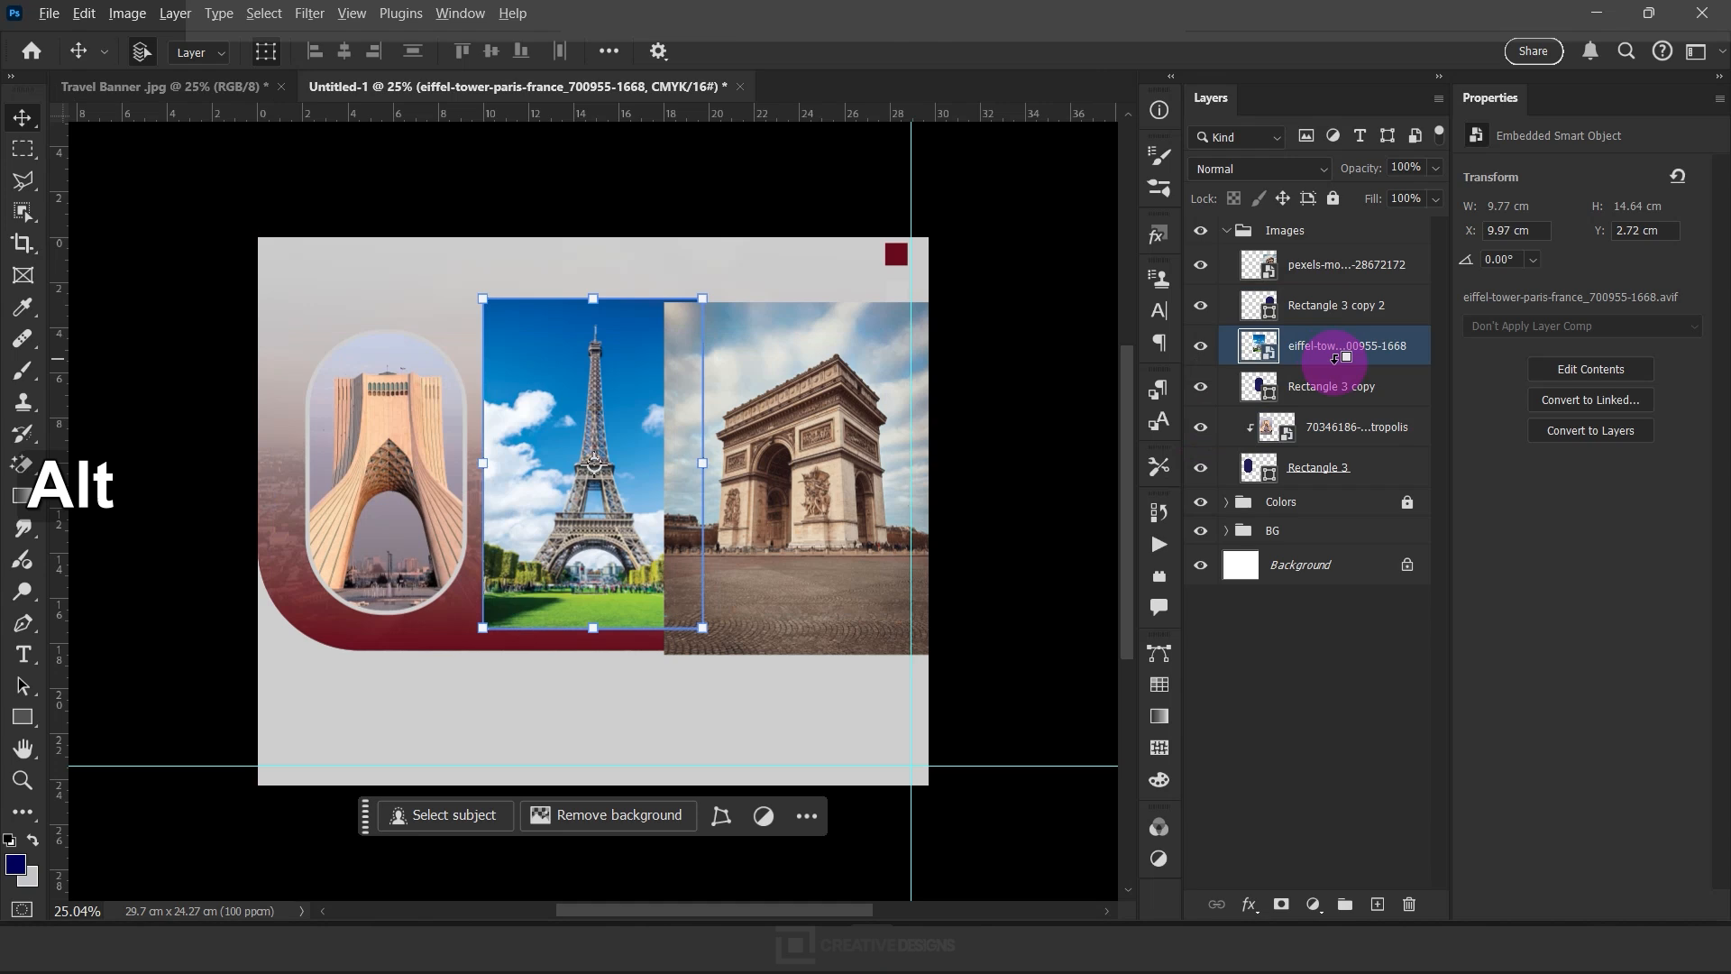
{"action": "left_click", "coordinate": [1334, 363], "text": "alt"}
{"action": "left_click_drag", "start_coordinate": [603, 431], "coordinate": [602, 453]}
Clip the Arc de Triomphe photo to the right frame and scale it down to about 9.12%
{"action": "left_click", "coordinate": [1334, 271]}
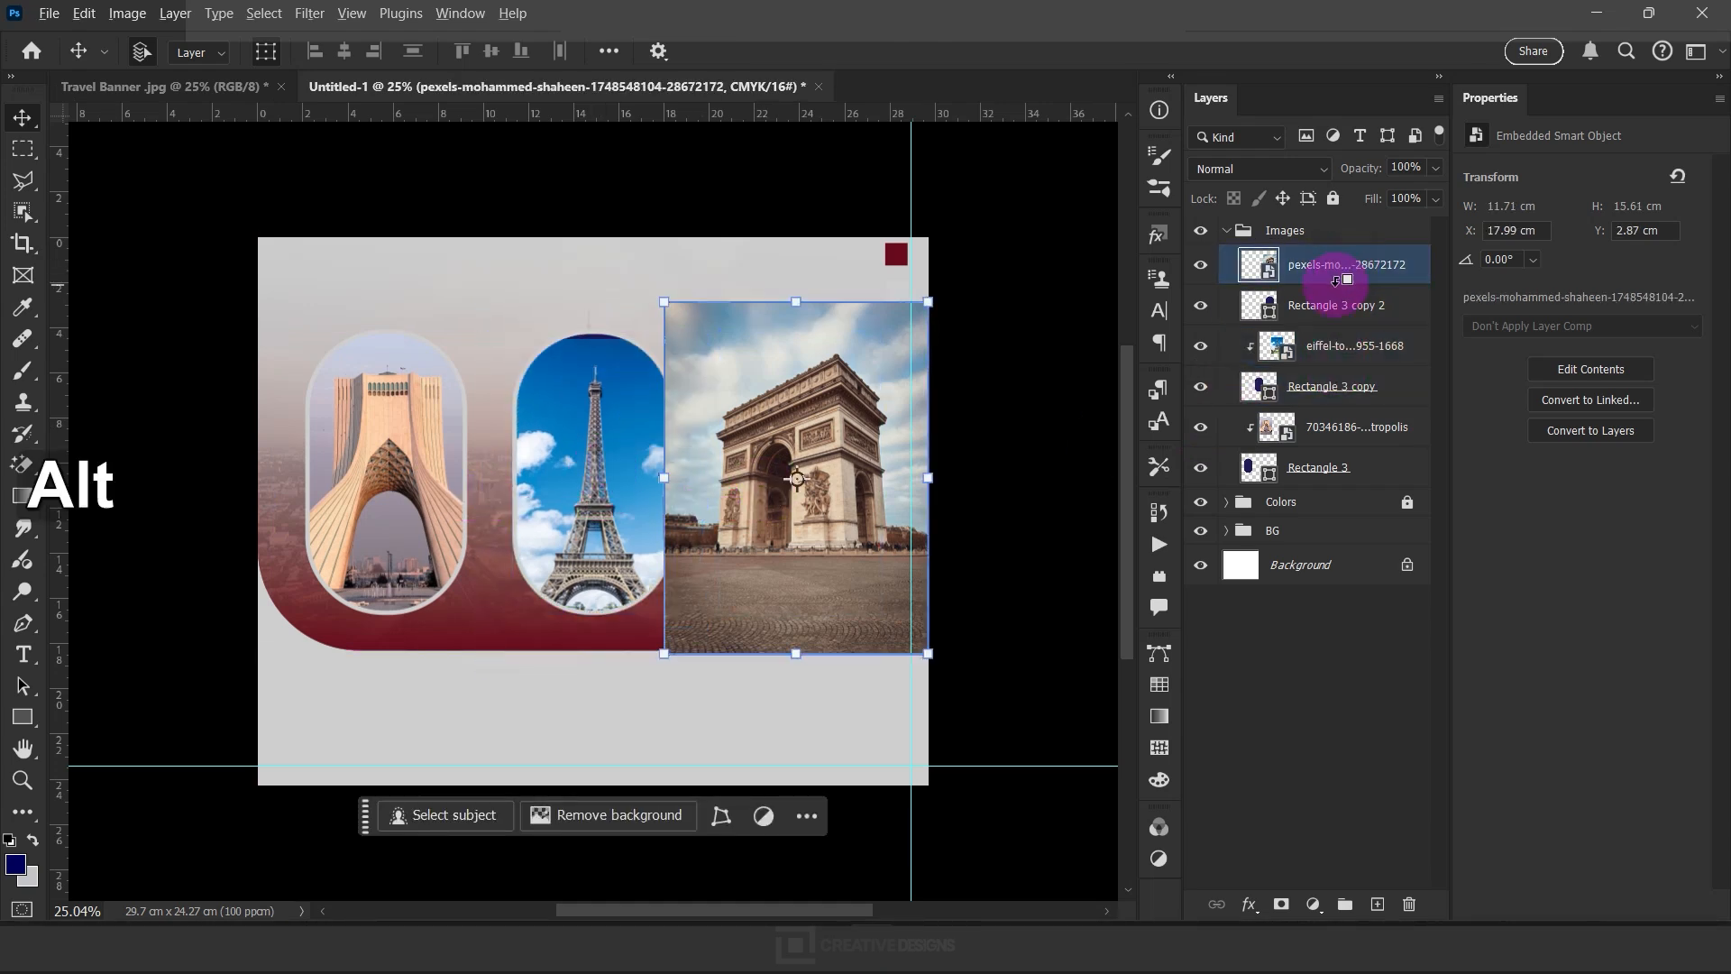
{"action": "left_click", "coordinate": [1337, 280], "text": "alt"}
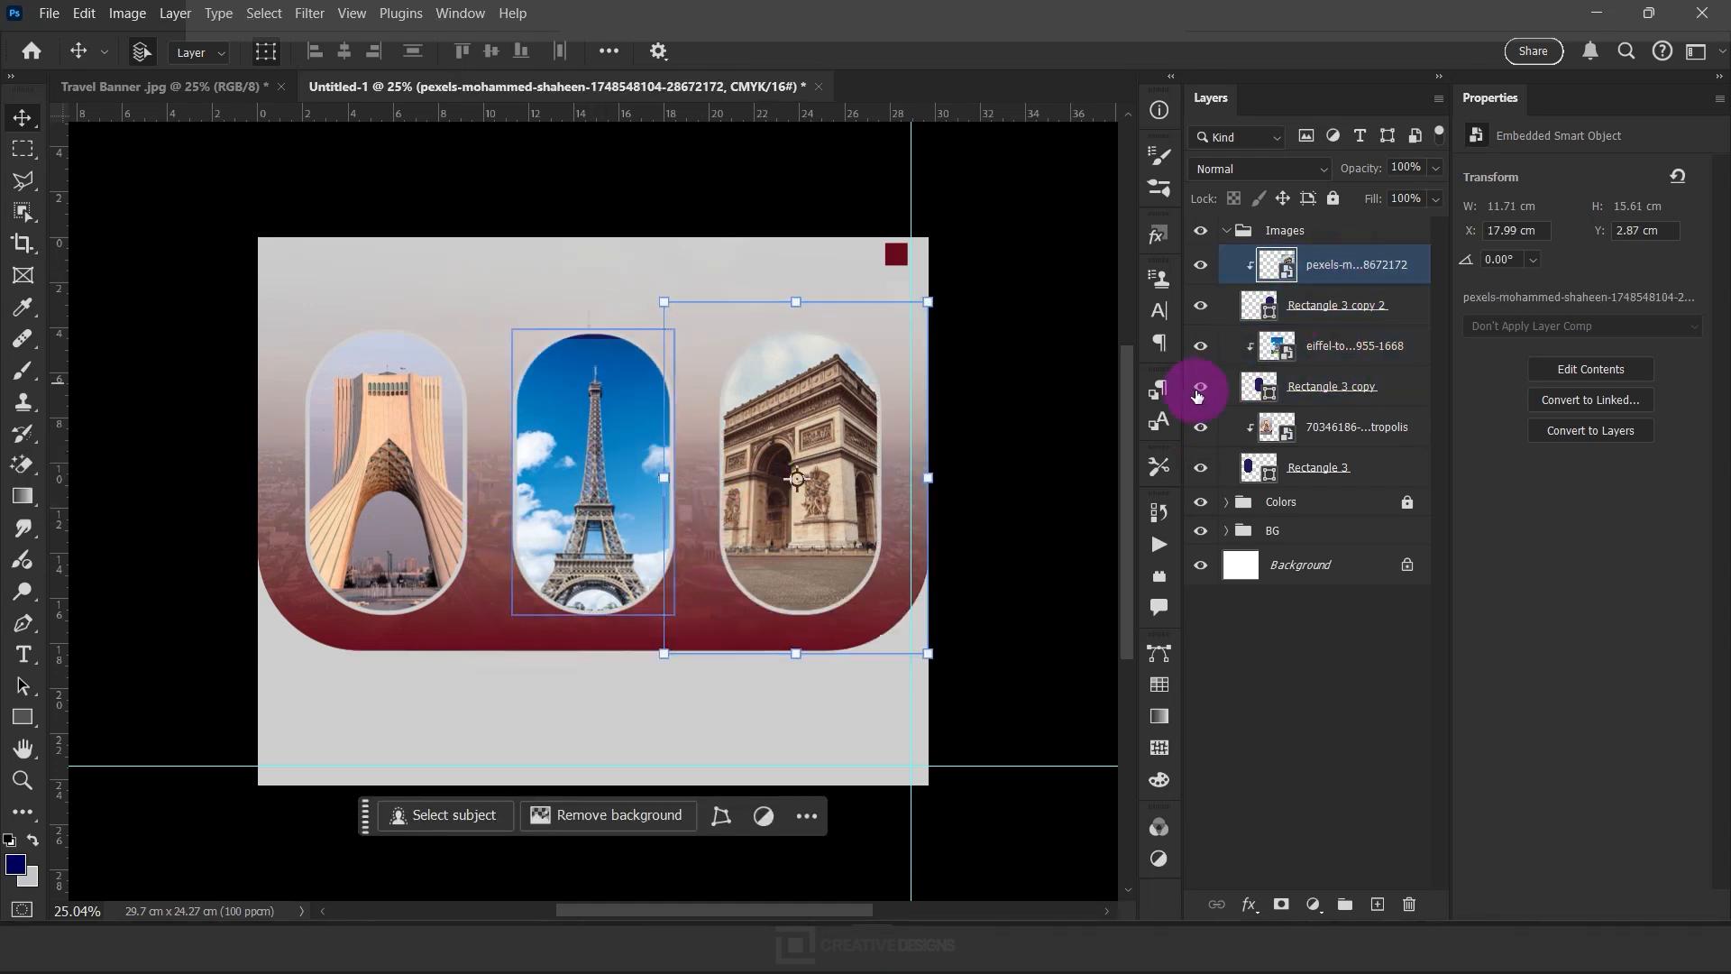
{"action": "left_click_drag", "start_coordinate": [795, 301], "coordinate": [802, 331]}
{"action": "left_click", "coordinate": [929, 678]}
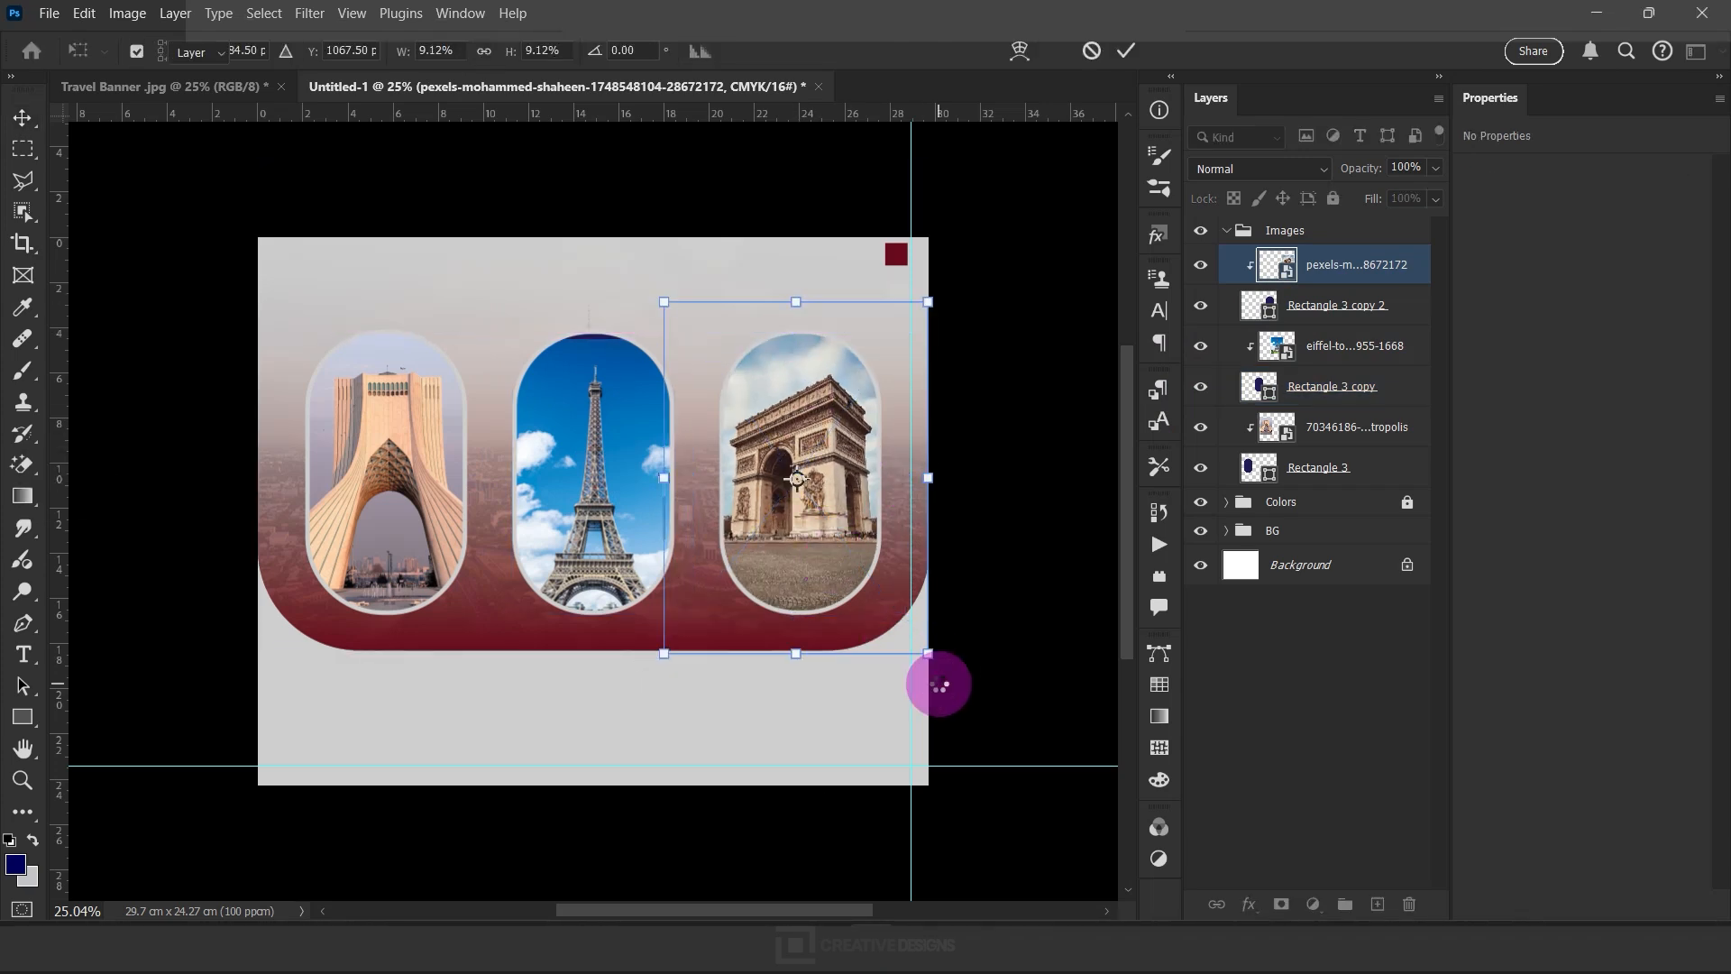
Lower the Eiffel Tower photo inside the middle frame to about Y 4.19 cm and deselect all layers
{"action": "left_click", "coordinate": [609, 484]}
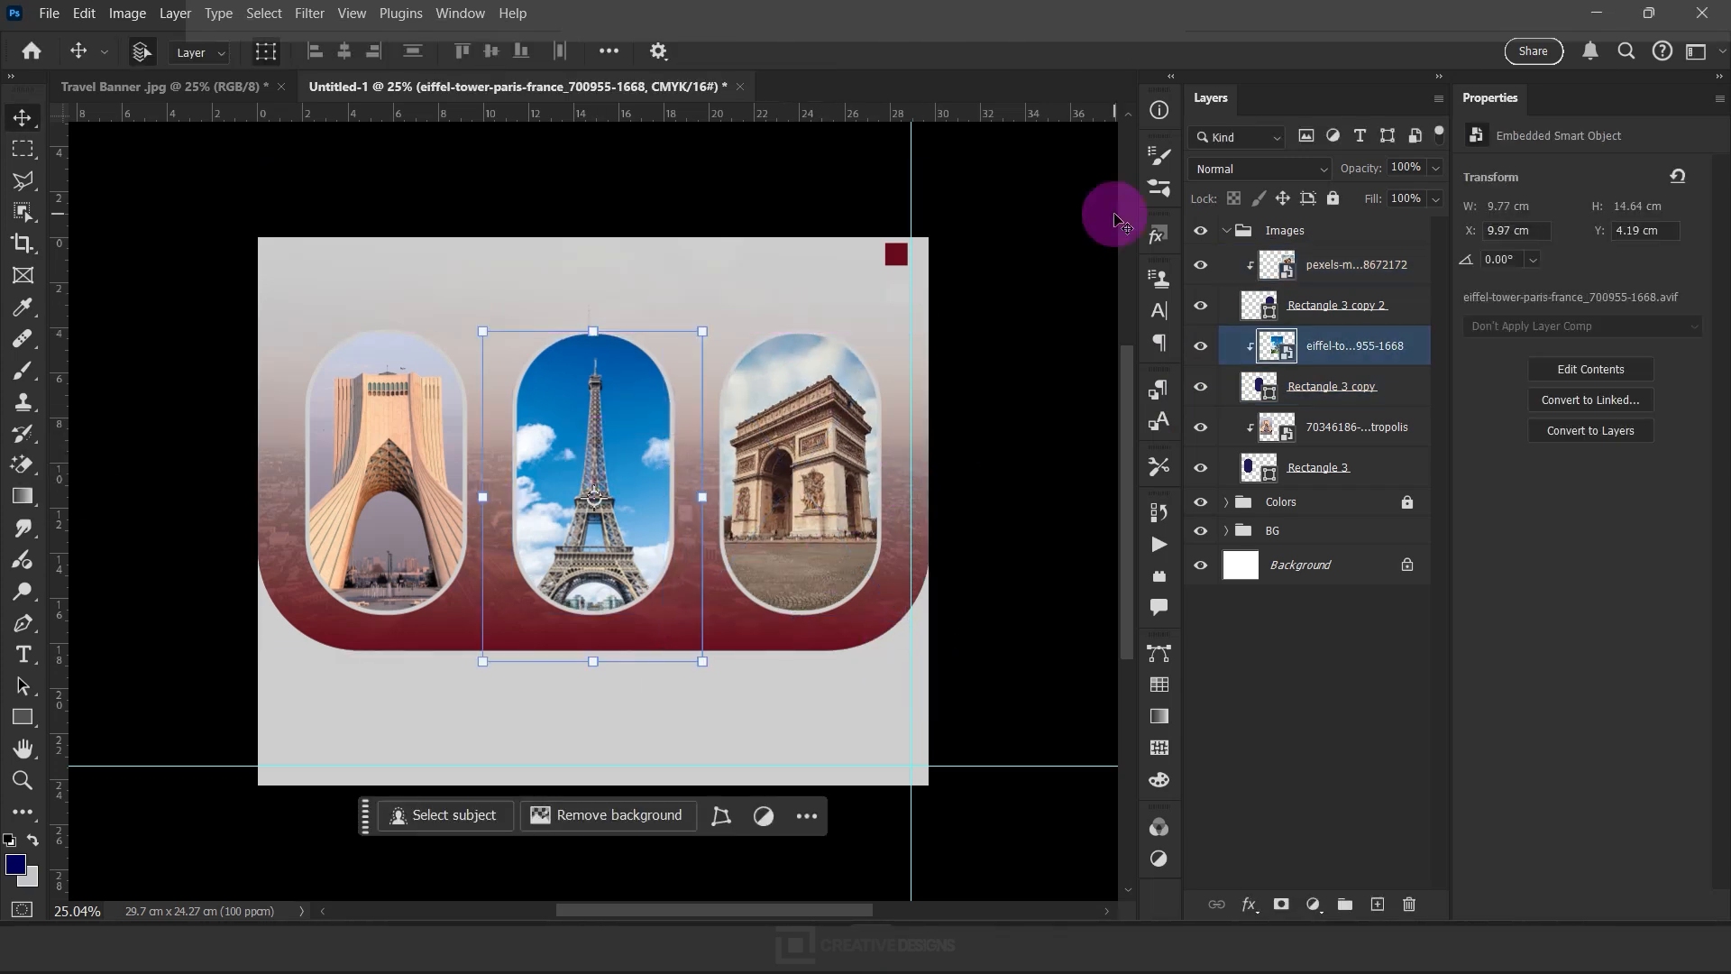
{"action": "left_click", "coordinate": [1066, 282]}
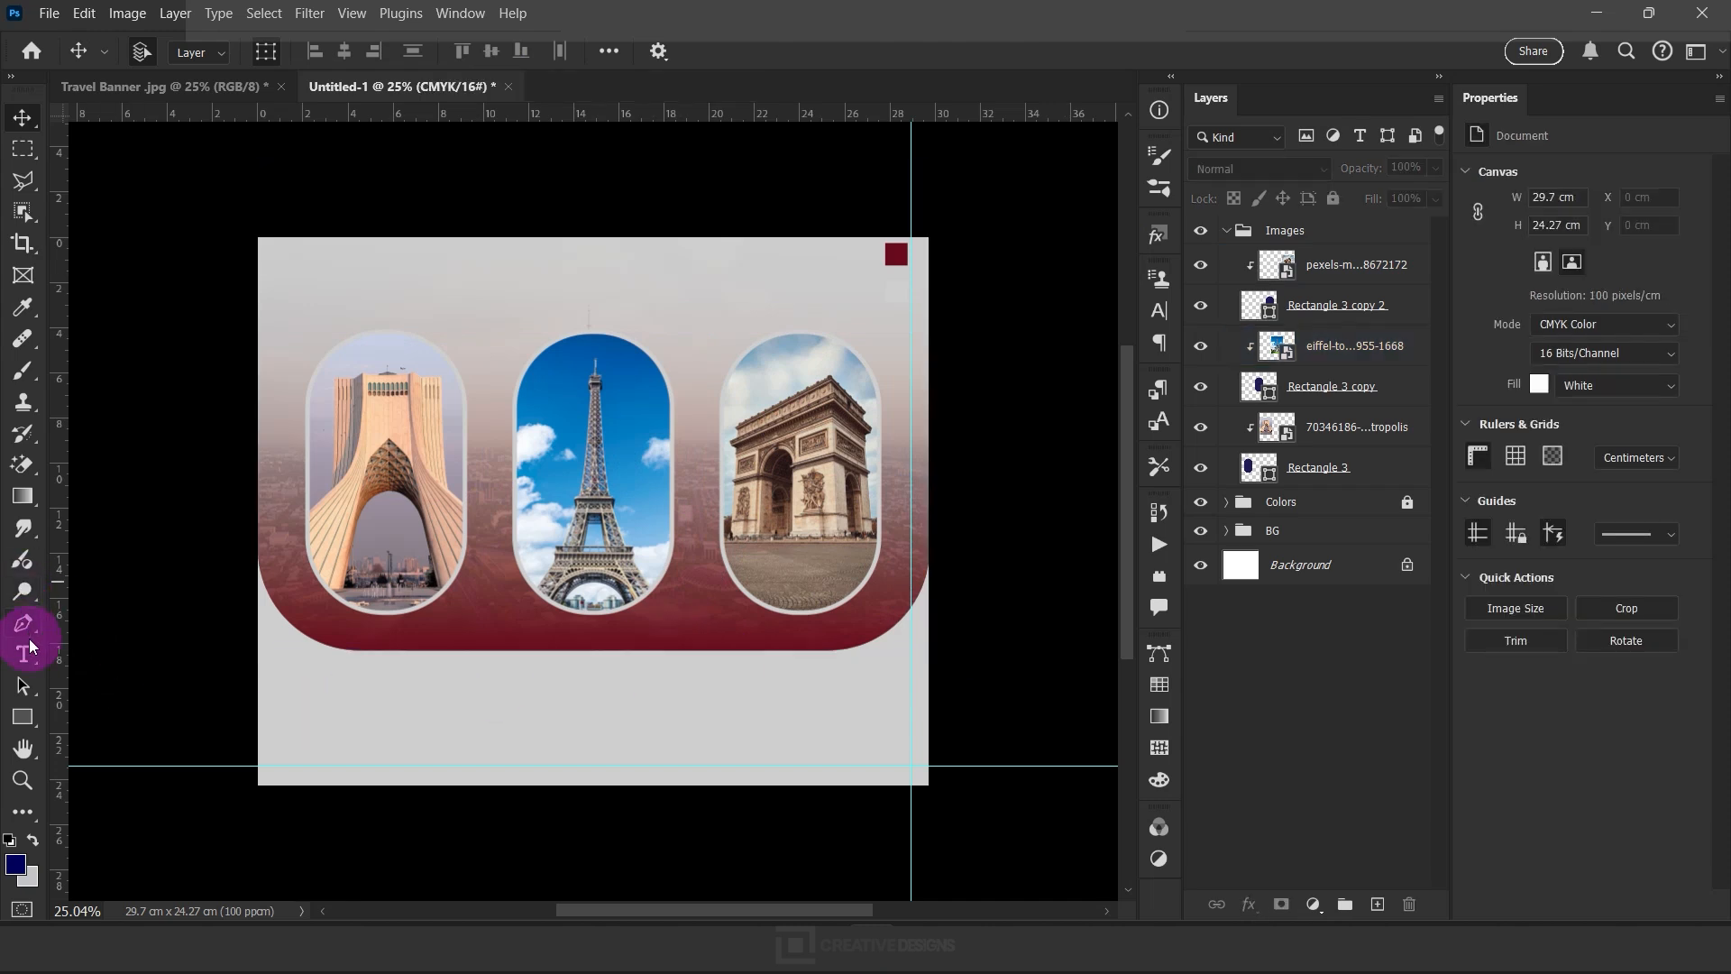
Add a left-aligned text line reading "ENJOY FROM YOUR LIFE" just below the landmark photos
{"action": "left_click_drag", "start_coordinate": [30, 655], "coordinate": [175, 658]}
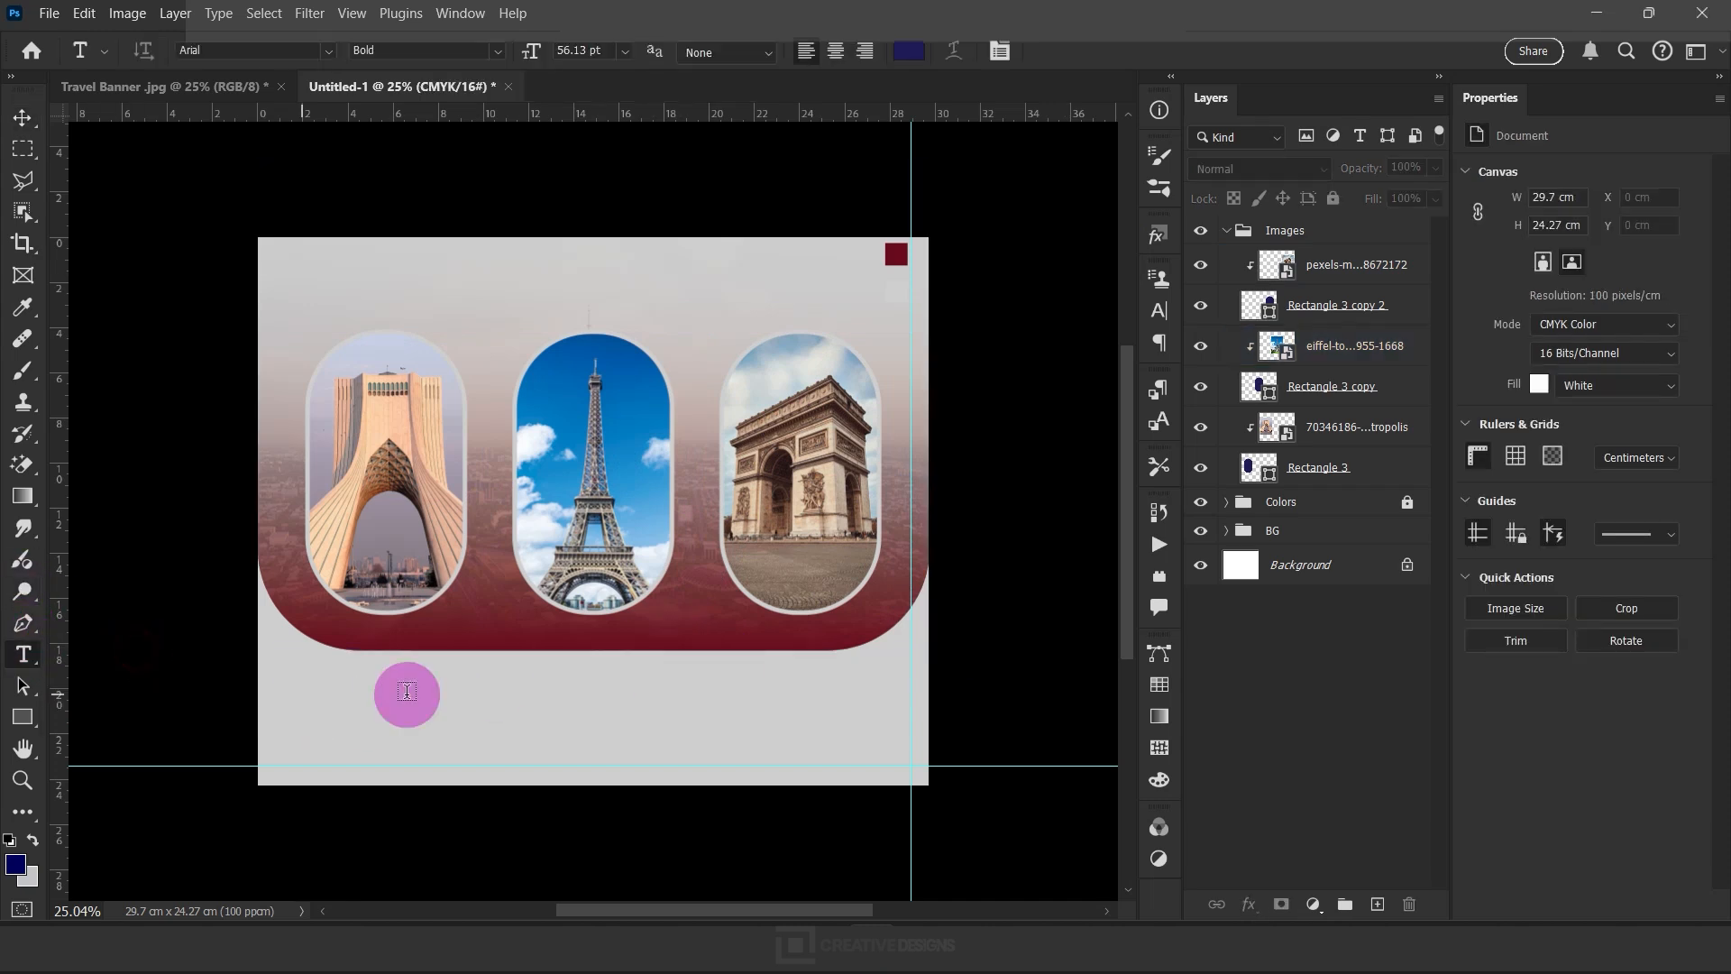
{"action": "left_click", "coordinate": [505, 674]}
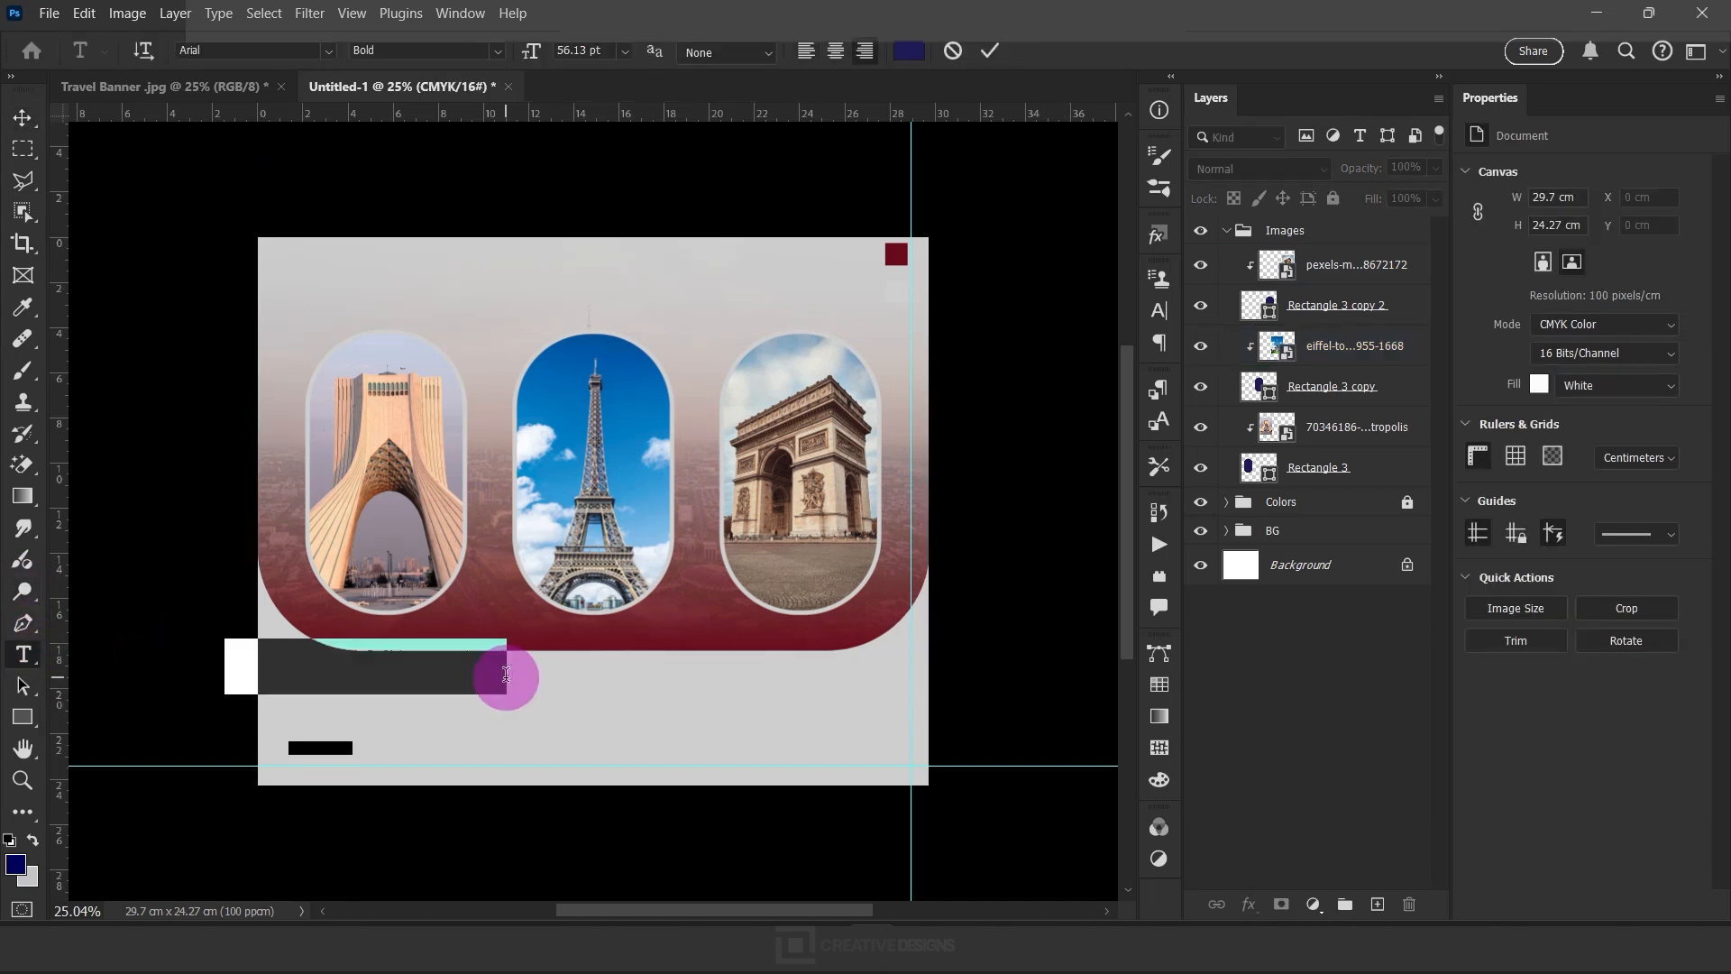
{"action": "left_click", "coordinate": [808, 51]}
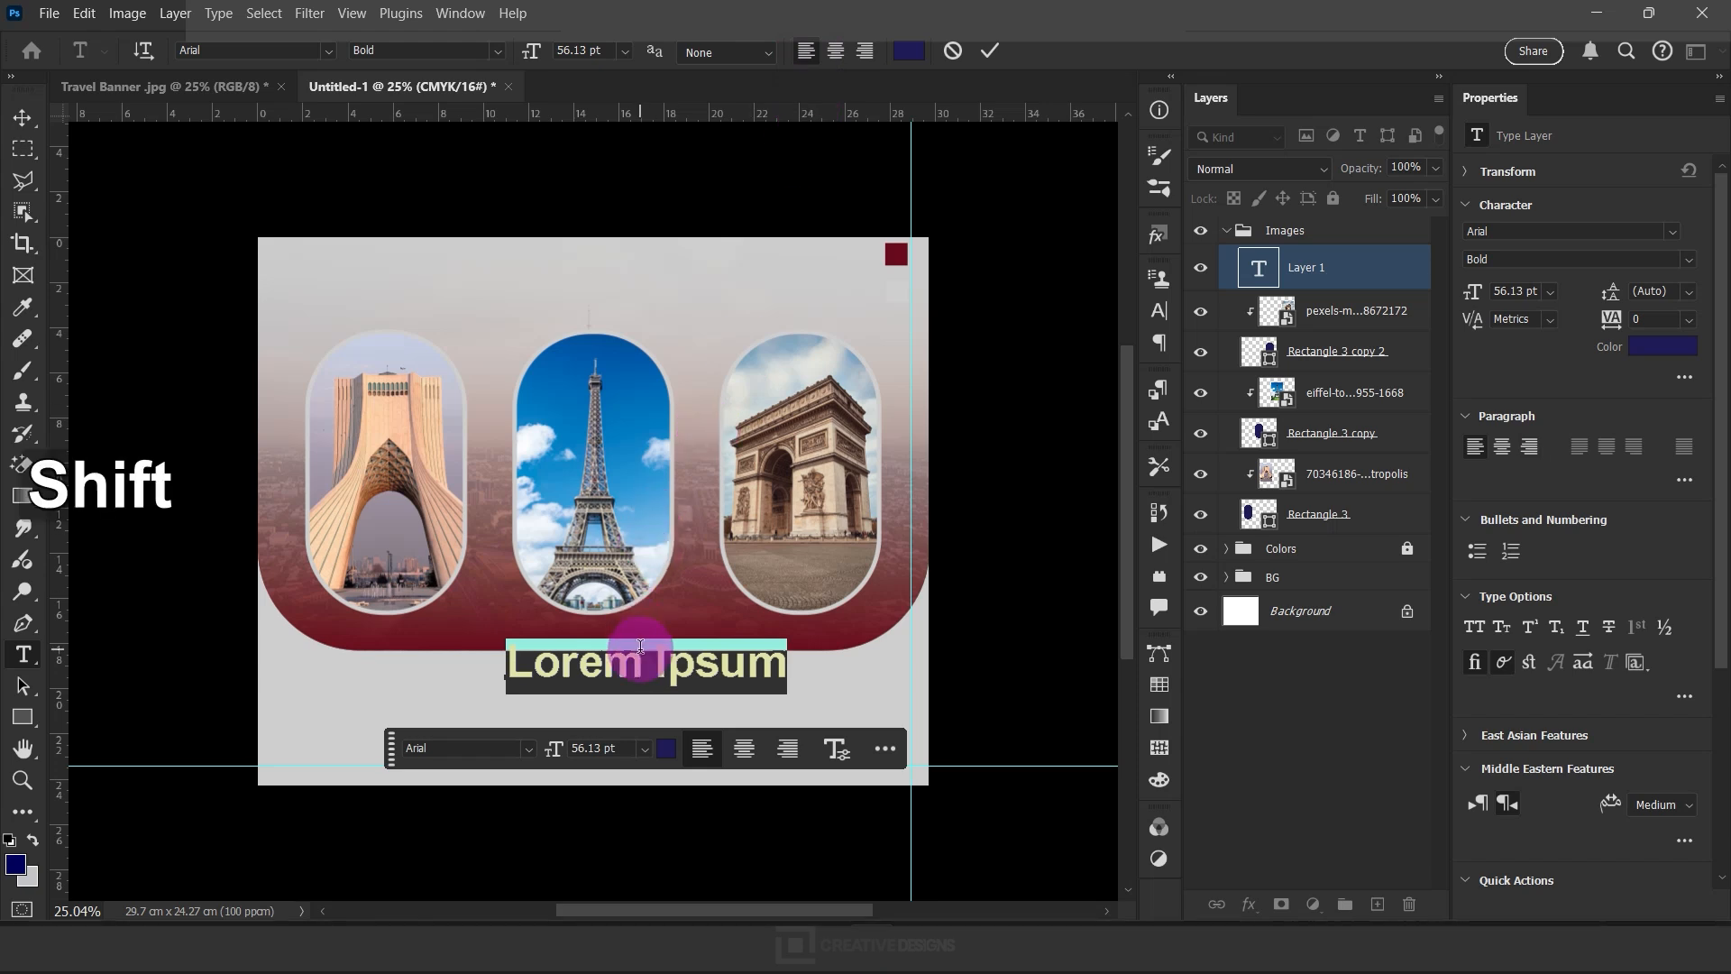
{"action": "type", "text": "E"}
{"action": "key", "text": "Caps_Lock"}
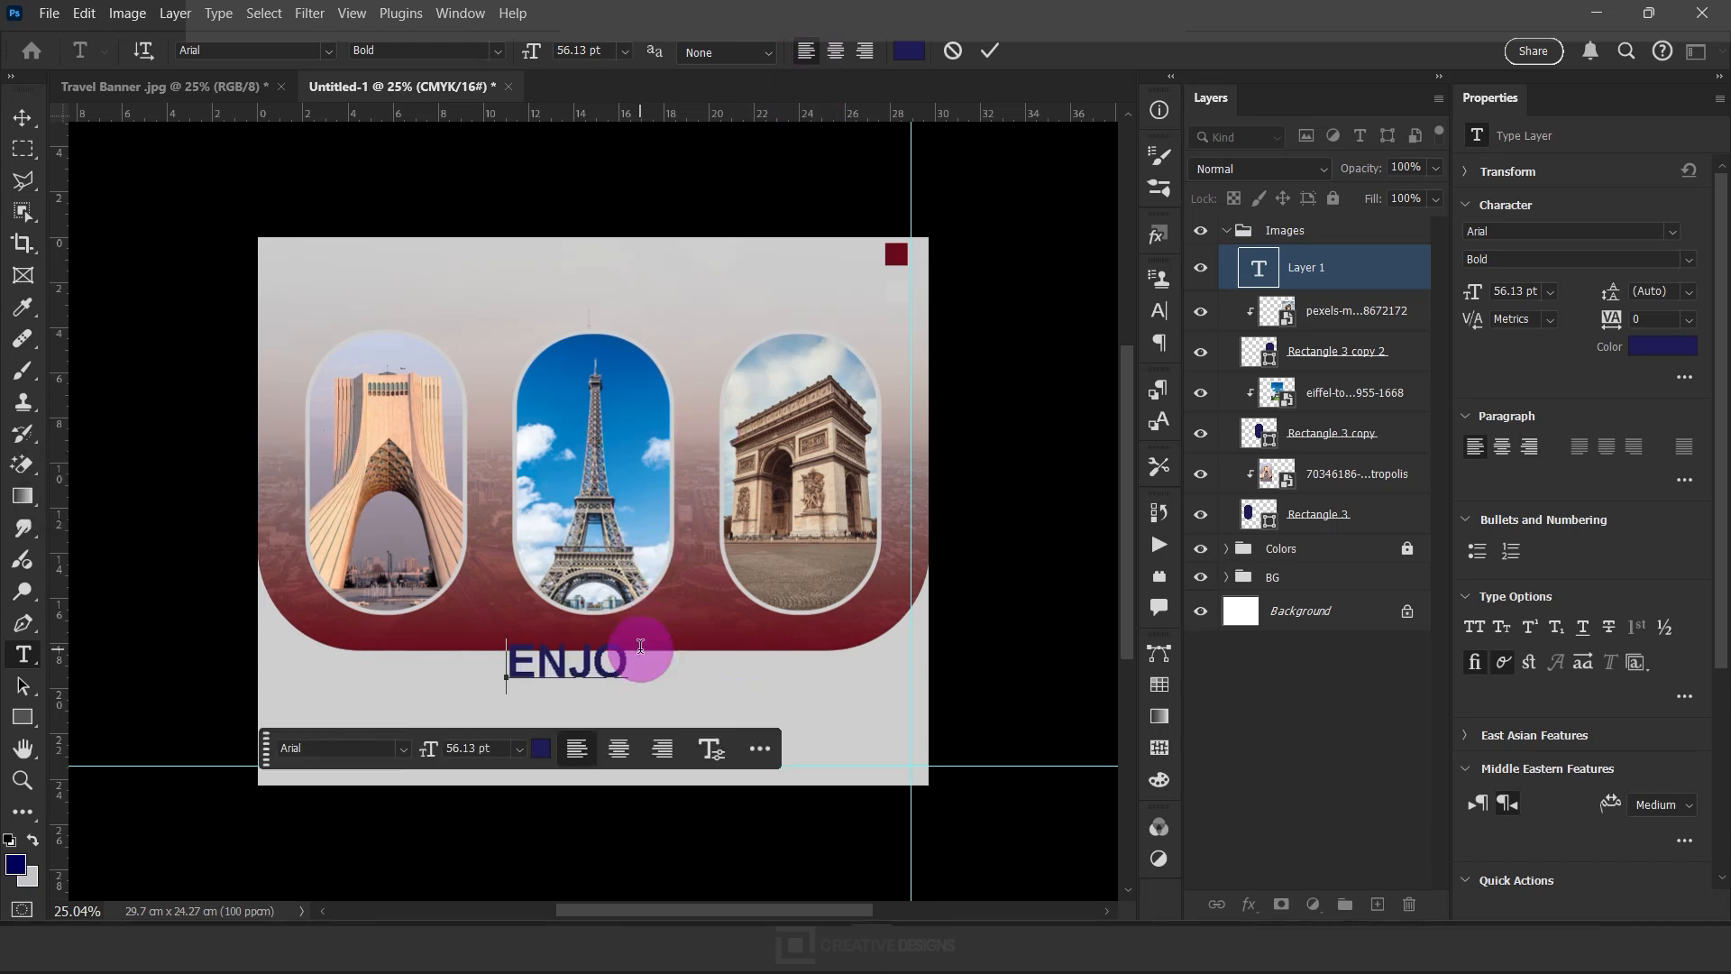
{"action": "type", "text": "NJO"}
{"action": "key", "text": "BackSpace"}
{"action": "key", "text": "BackSpace"}
{"action": "type", "text": "JOY FROM YO"}
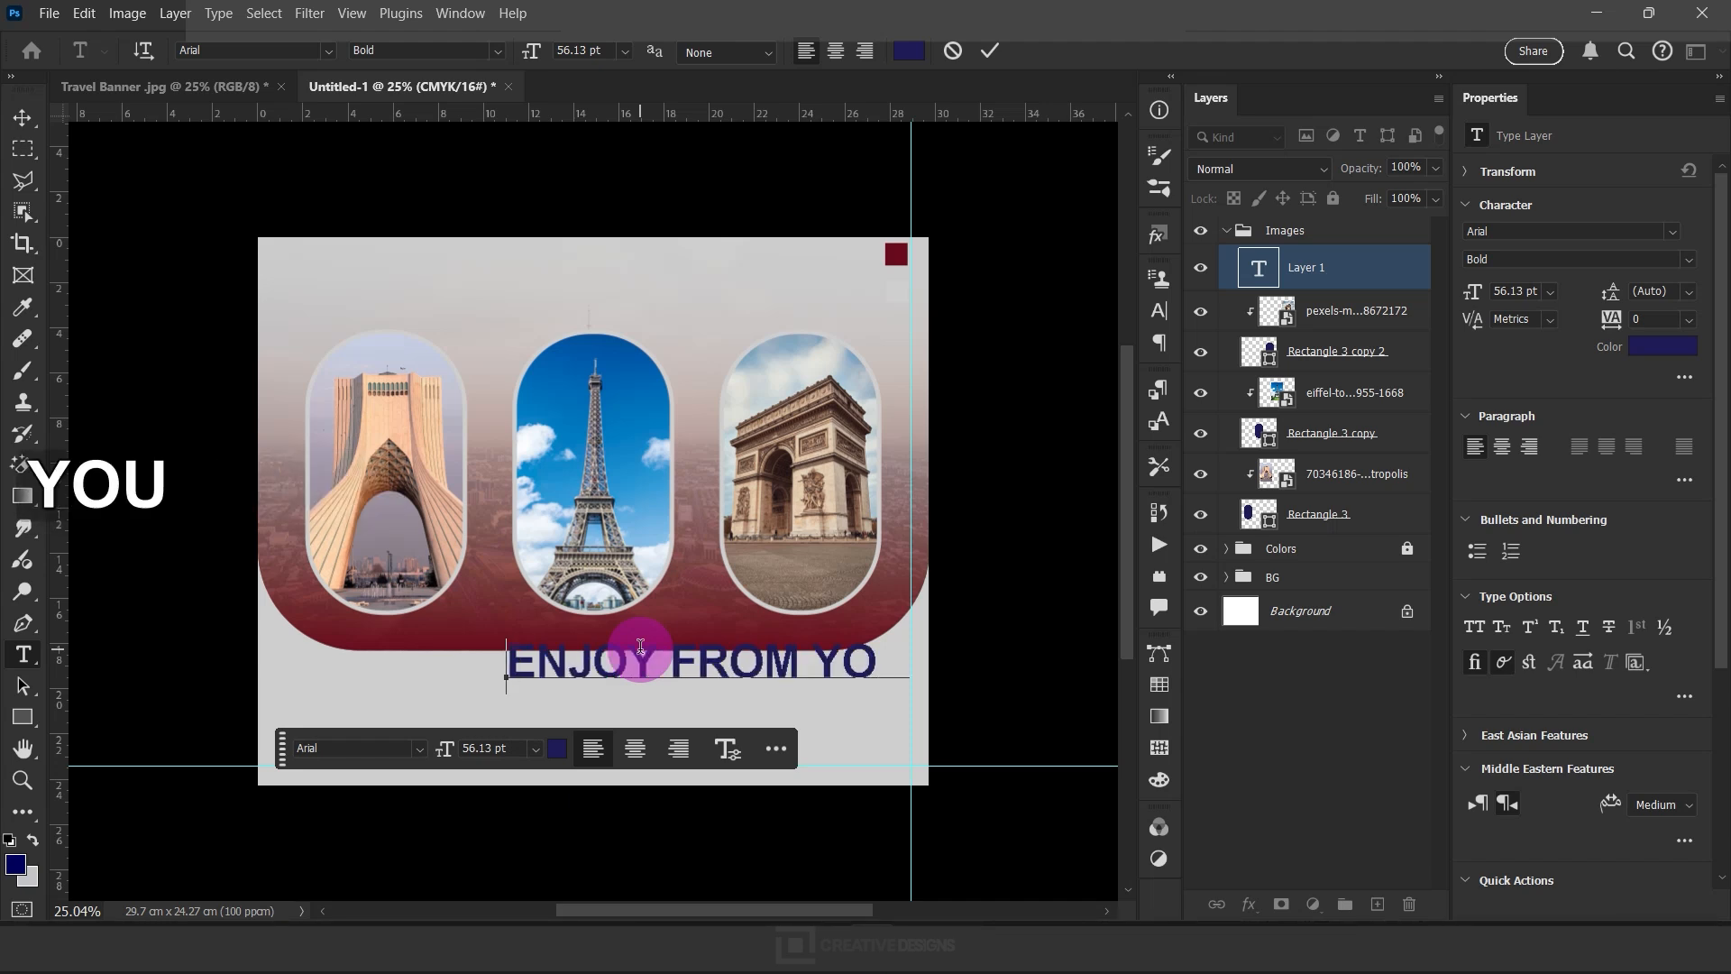
{"action": "type", "text": "UR LIFE"}
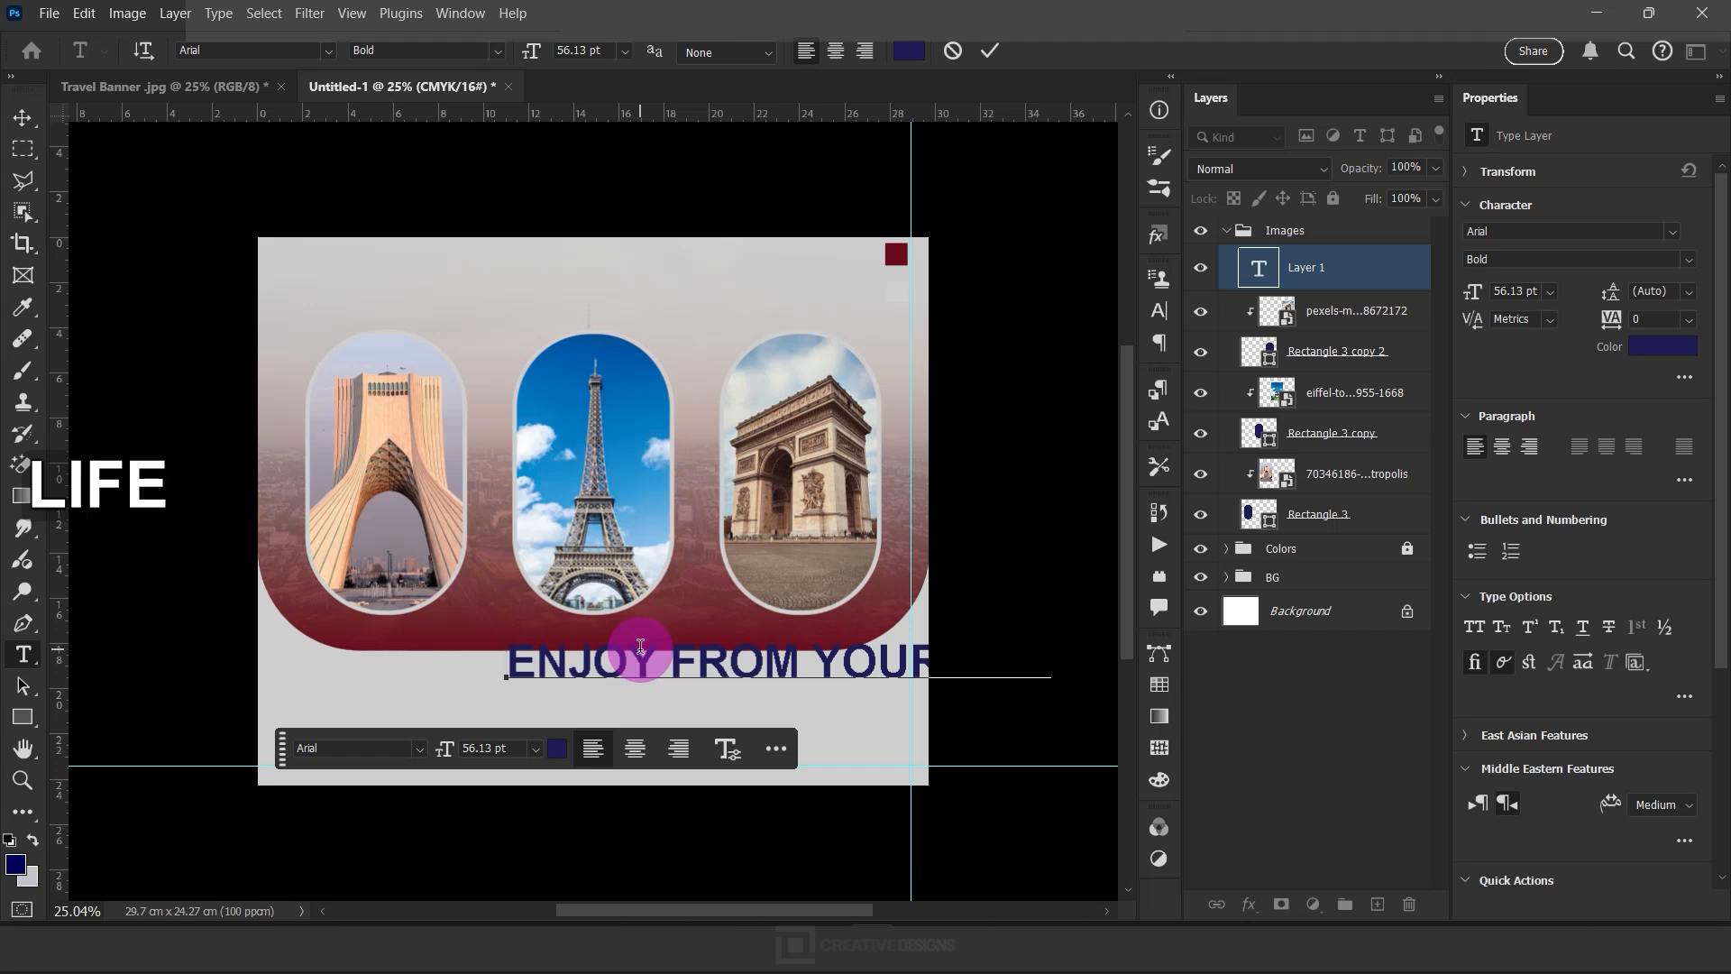
{"action": "key", "text": "Return"}
{"action": "key", "text": "v"}
Shift the "ENJOY FROM YOUR LIFE" heading left under the photos and set its font to RokhFaNum Regular
{"action": "left_click_drag", "start_coordinate": [735, 665], "coordinate": [548, 690]}
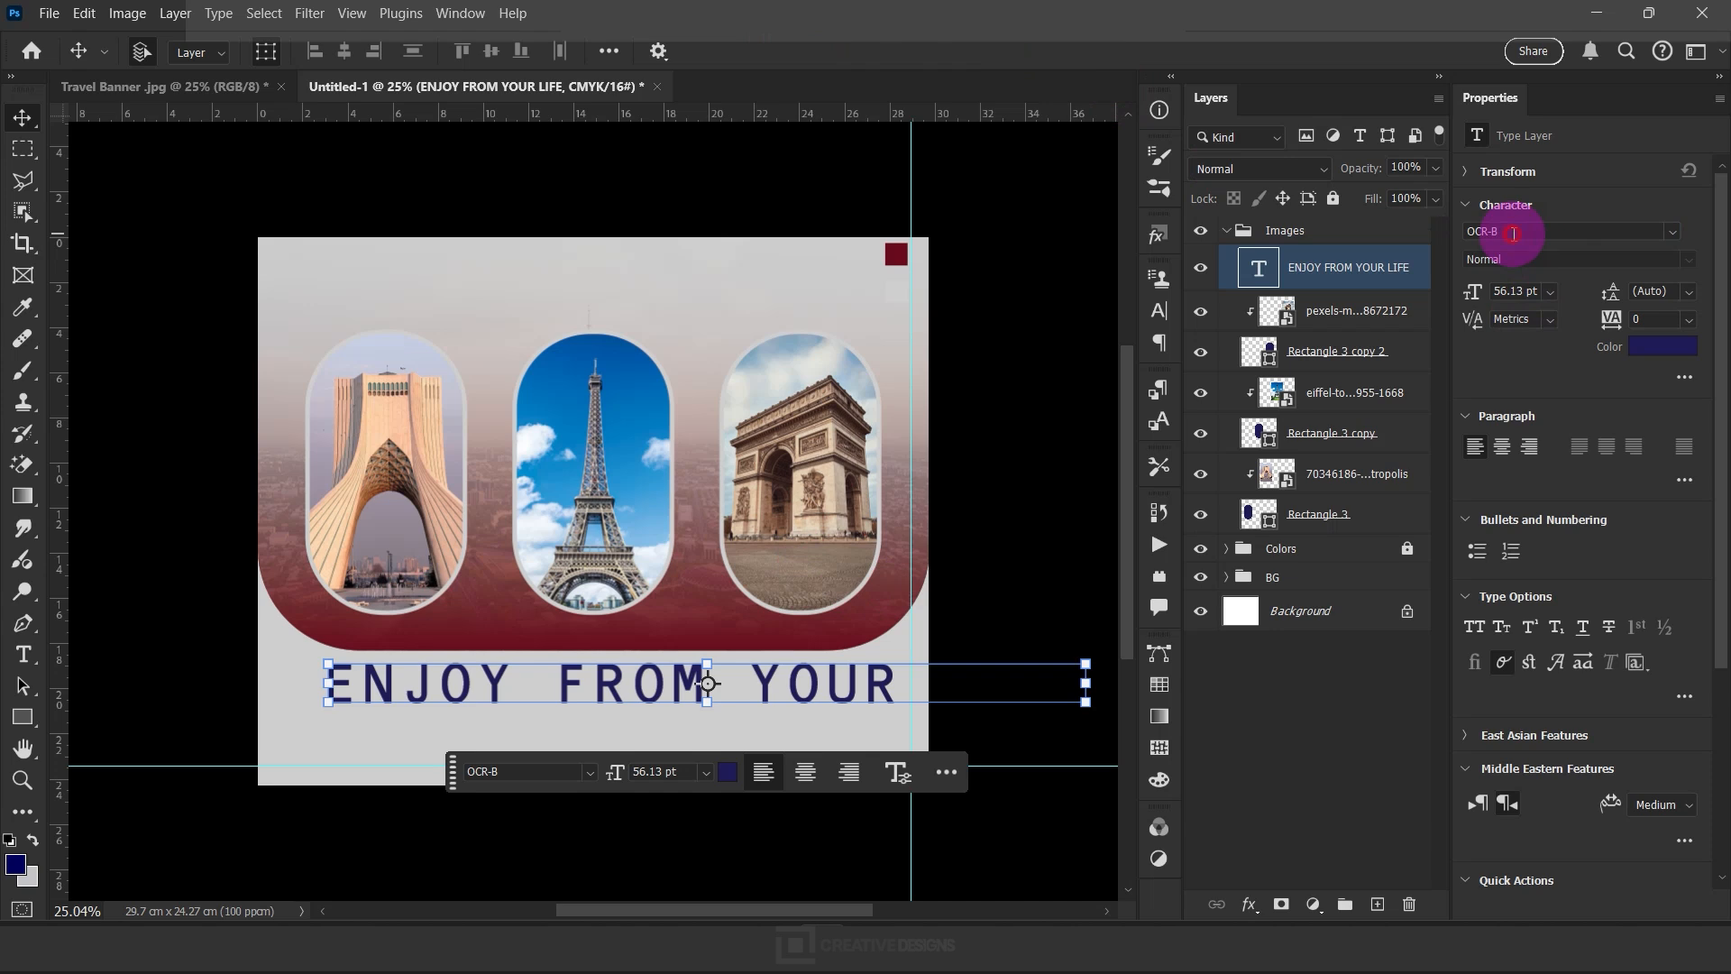
{"action": "type", "text": "ROKH"}
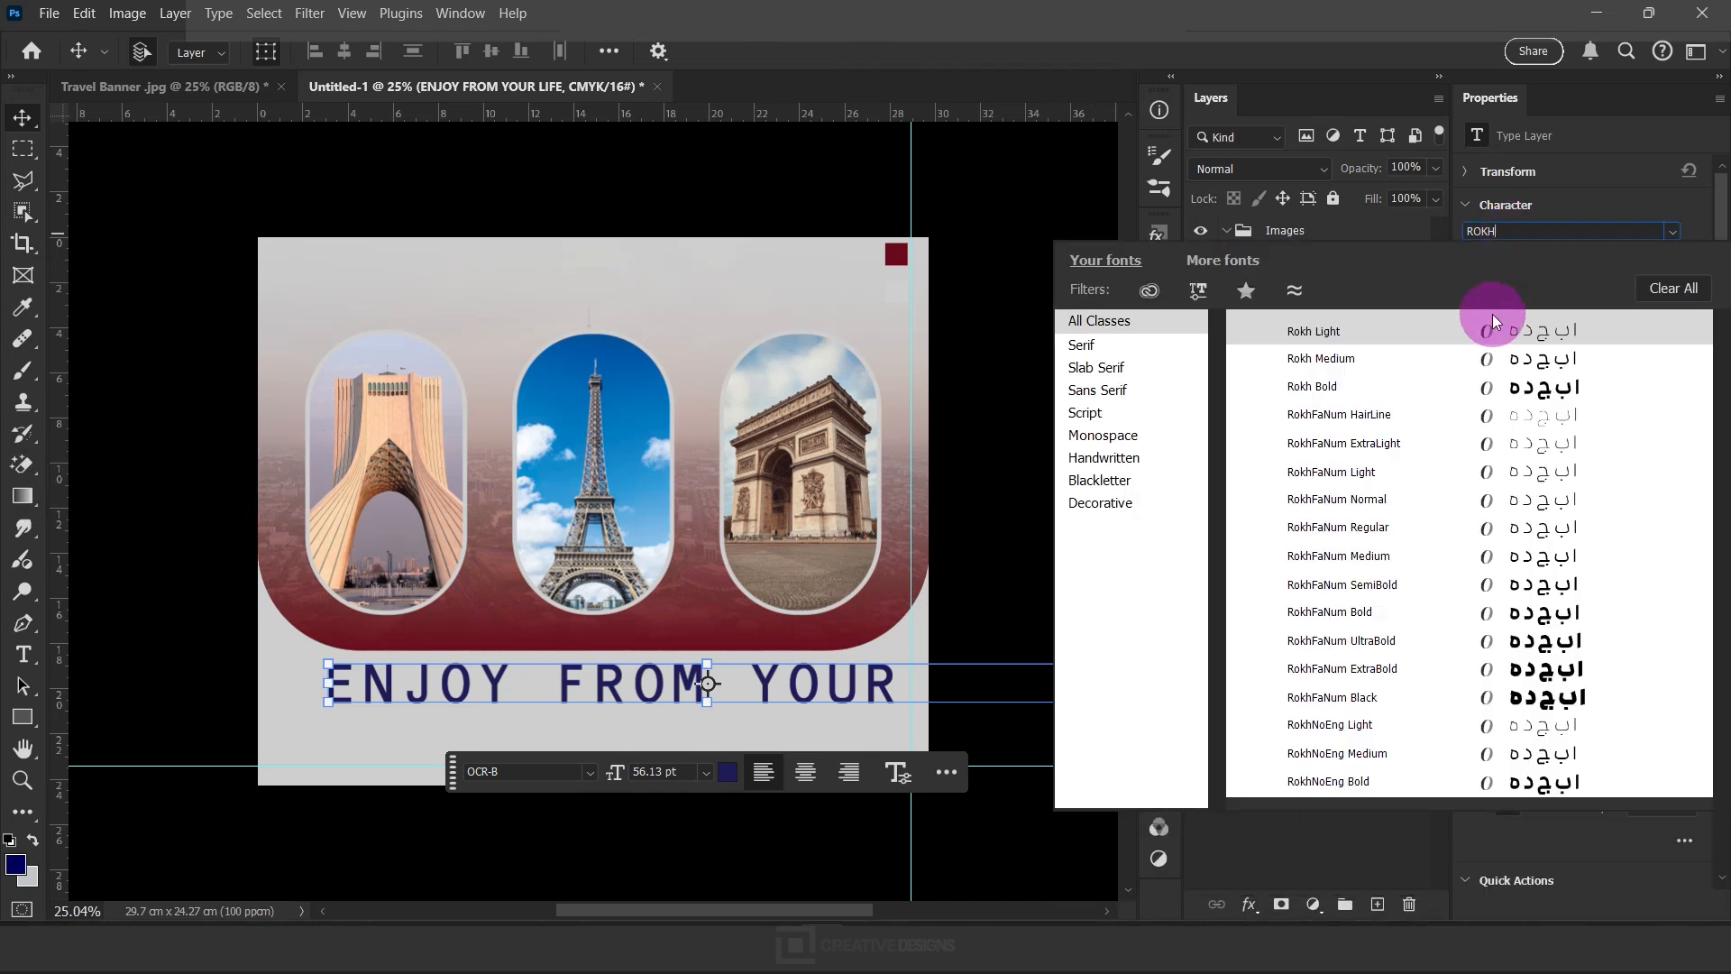
{"action": "left_click", "coordinate": [1338, 527]}
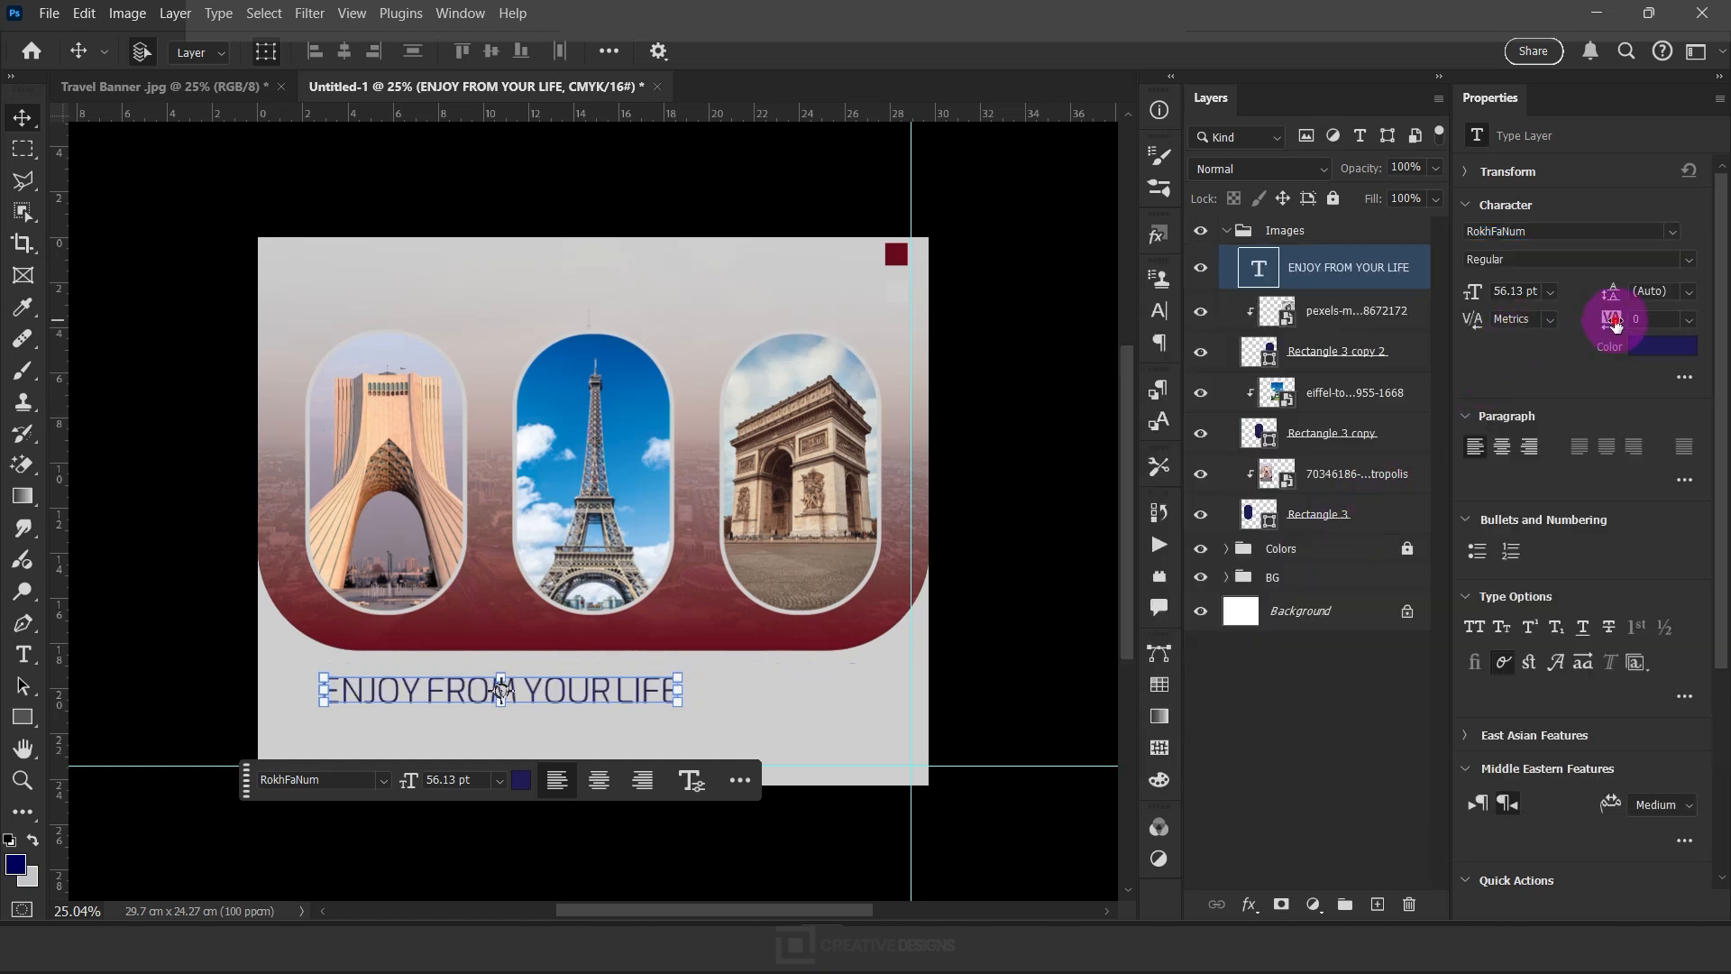
Set the heading's tracking to 250 and nudge it slightly up toward the red gradient's lower edge
{"action": "left_click_drag", "start_coordinate": [1617, 319], "coordinate": [1622, 319]}
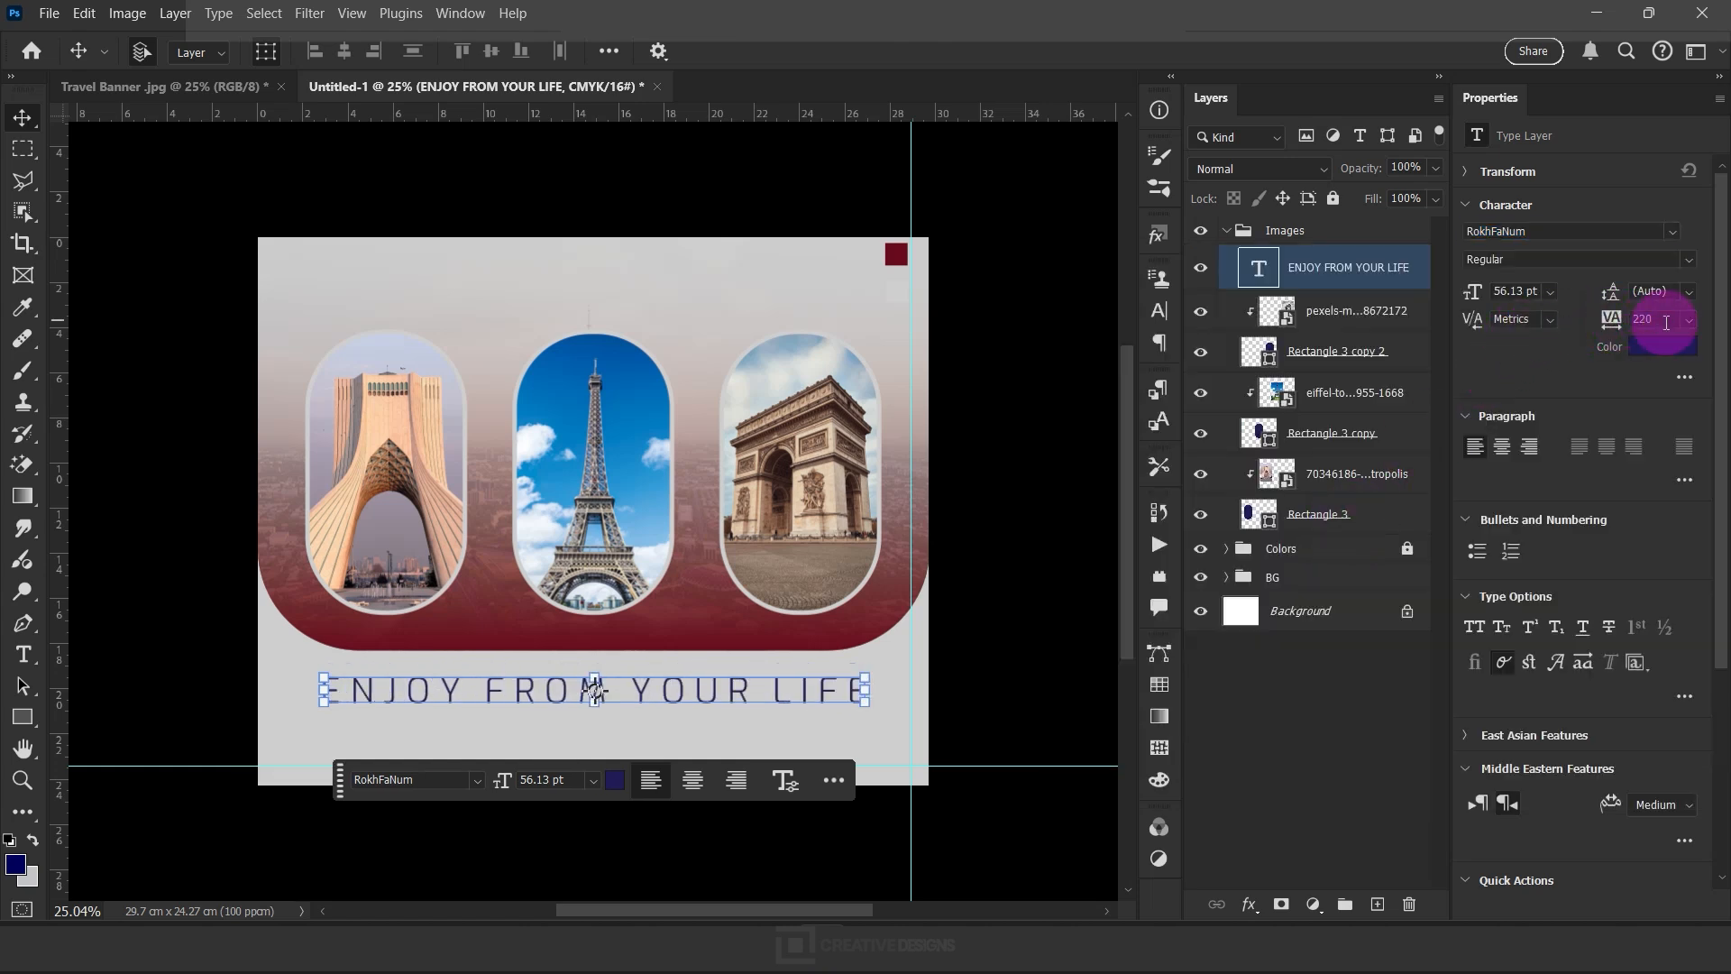
{"action": "type", "text": "22"}
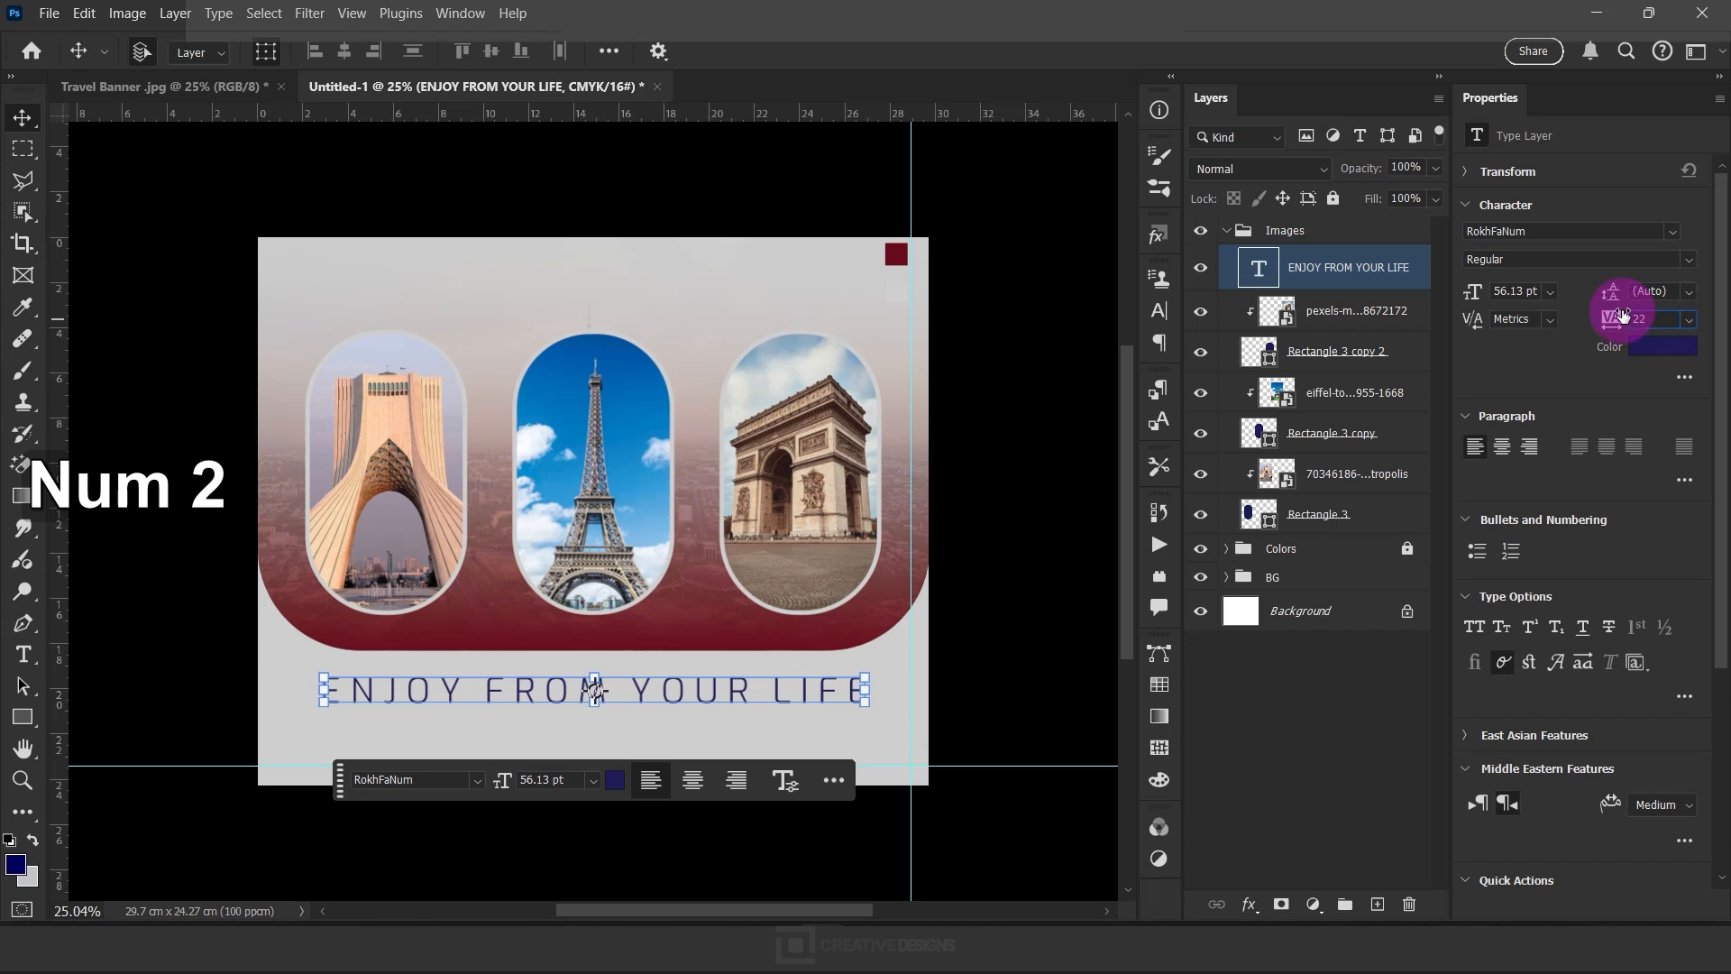
{"action": "key", "text": "BackSpace"}
{"action": "type", "text": "50"}
{"action": "key", "text": "Return"}
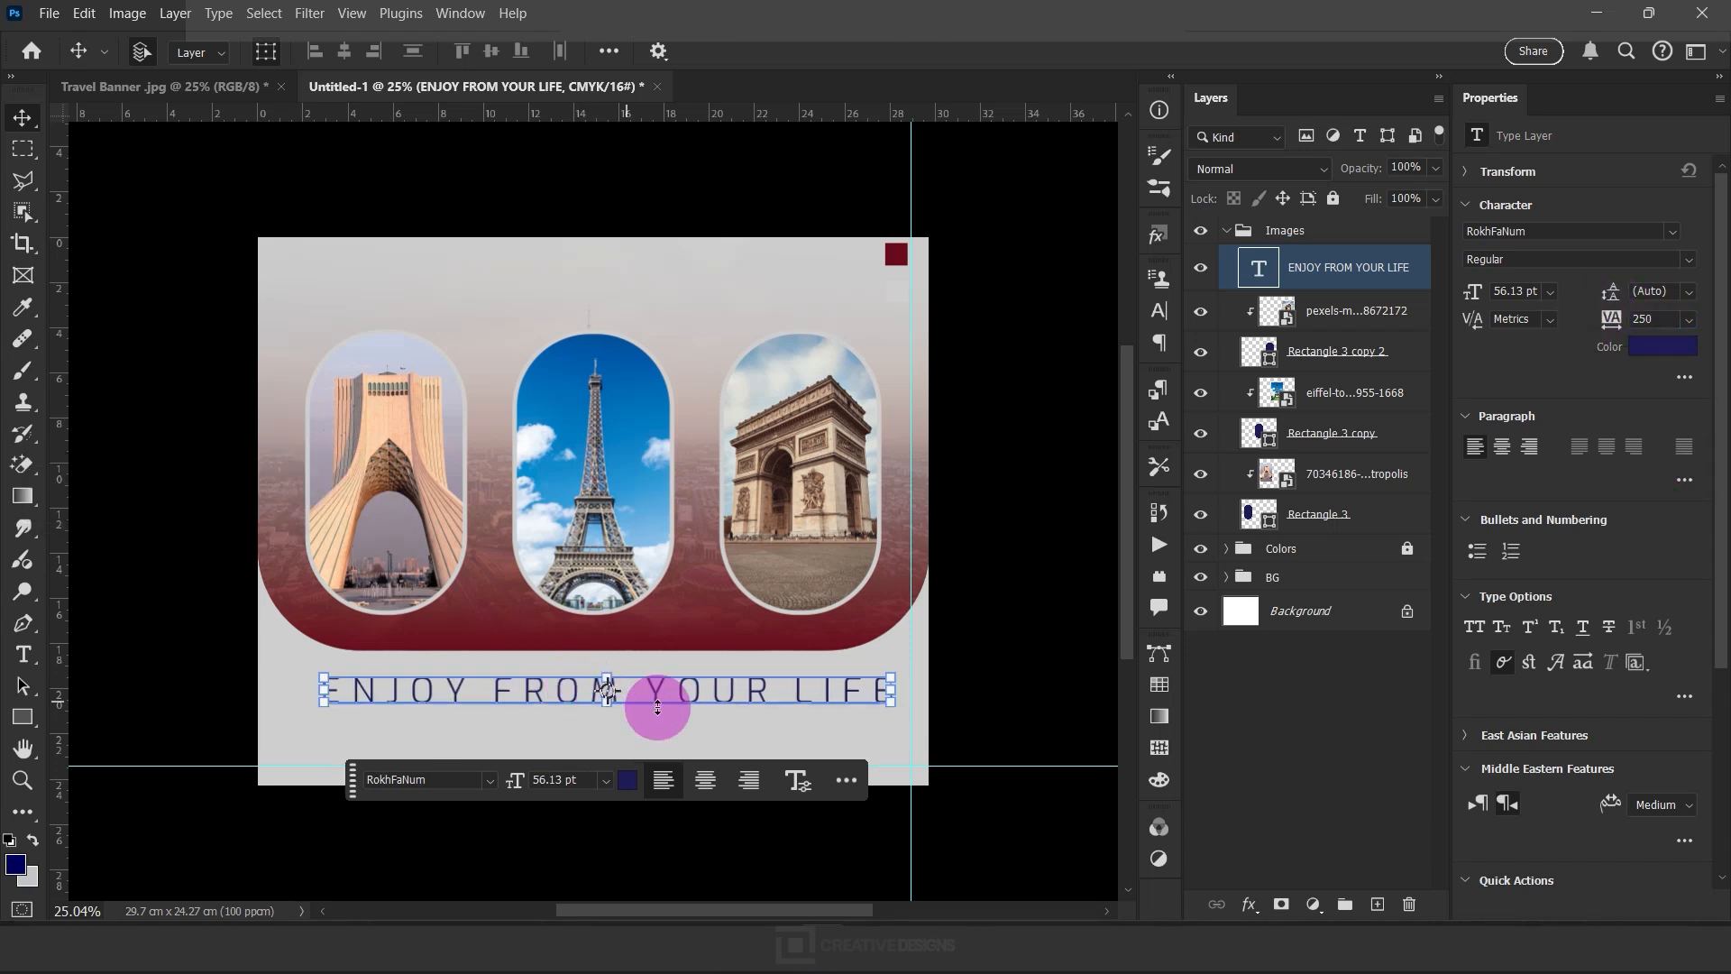
{"action": "mouse_move", "coordinate": [660, 699]}
{"action": "left_mouse_down"}
{"action": "mouse_move", "coordinate": [641, 685]}
{"action": "mouse_move", "coordinate": [661, 689]}
{"action": "left_mouse_up"}
Recolor the heading dark red (6a0a1d) by sampling the red swatch square on the canvas
{"action": "left_click", "coordinate": [1663, 346]}
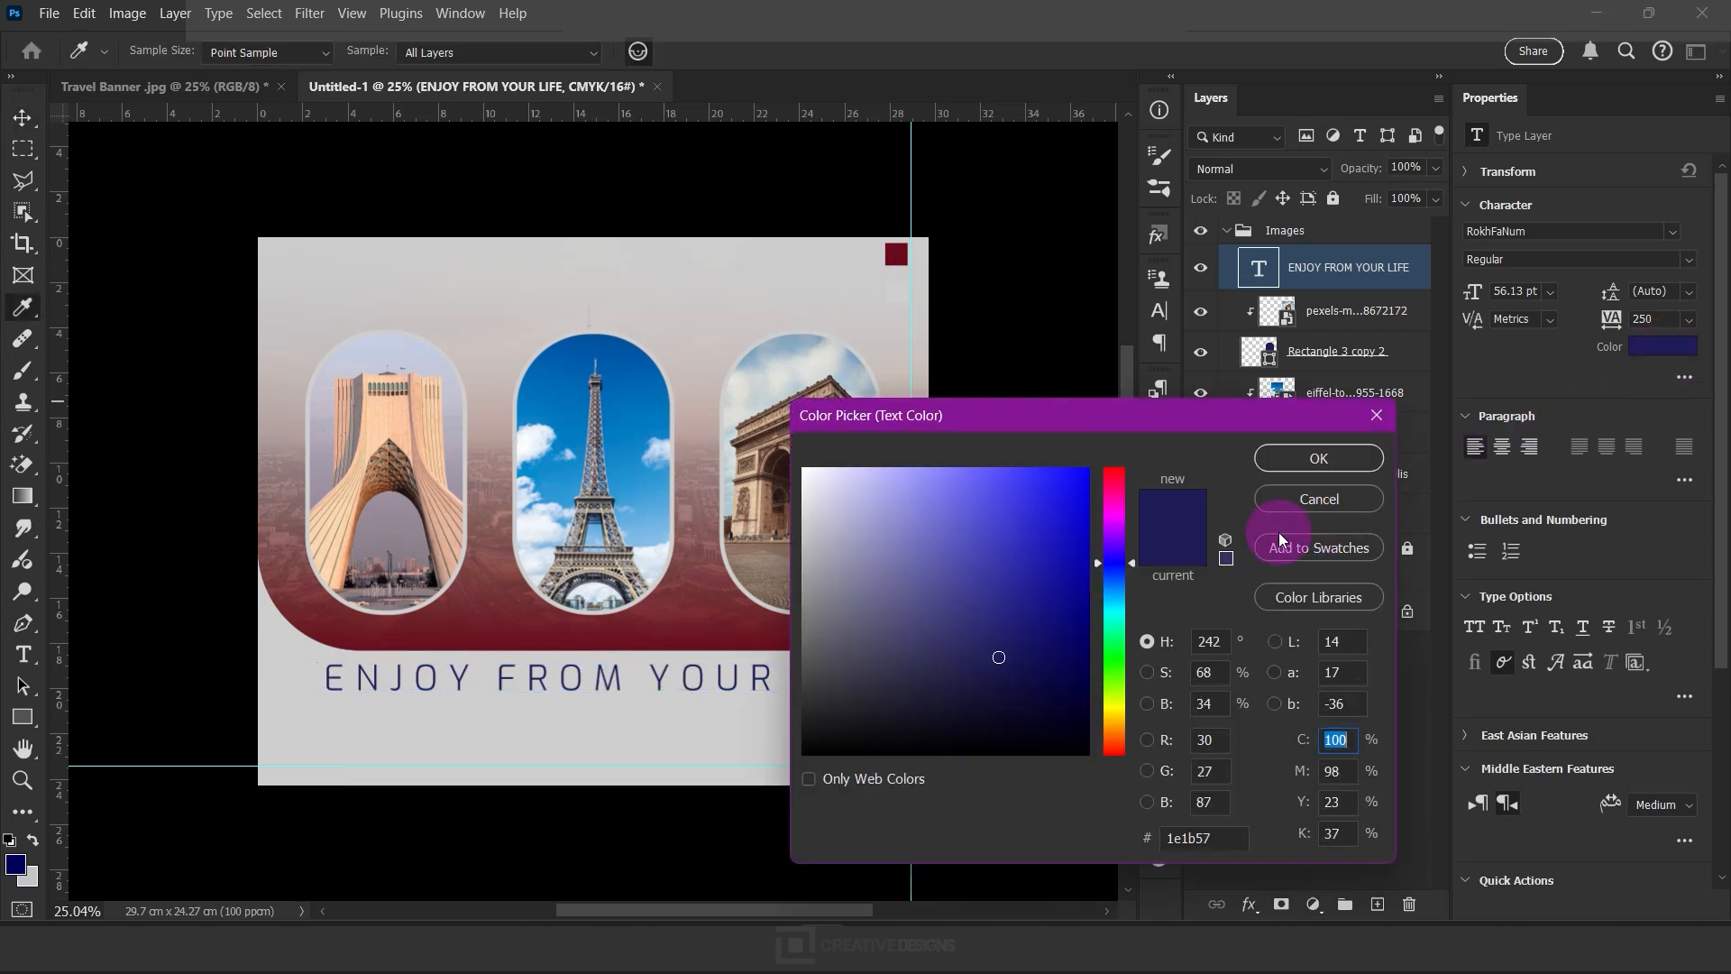
{"action": "left_click", "coordinate": [906, 249]}
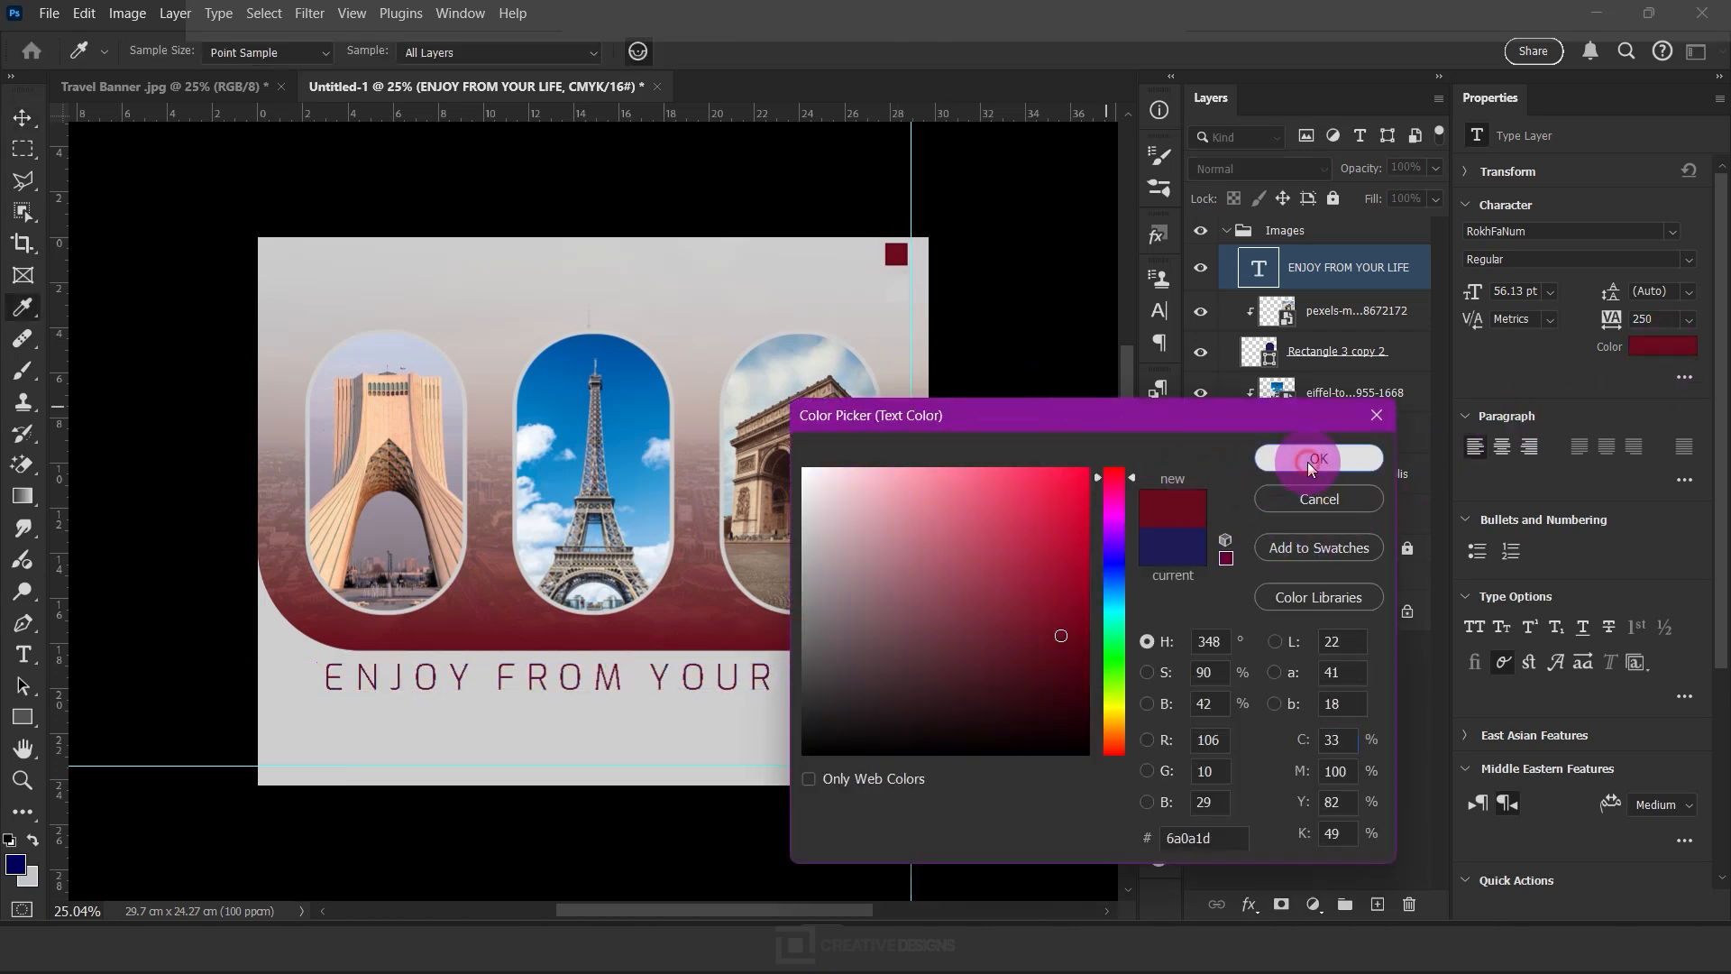
{"action": "left_click", "coordinate": [1307, 460]}
{"action": "left_click", "coordinate": [816, 689]}
Set the heading's font size to 50 pt, center it beneath the photos and deselect it
{"action": "left_click", "coordinate": [1450, 317]}
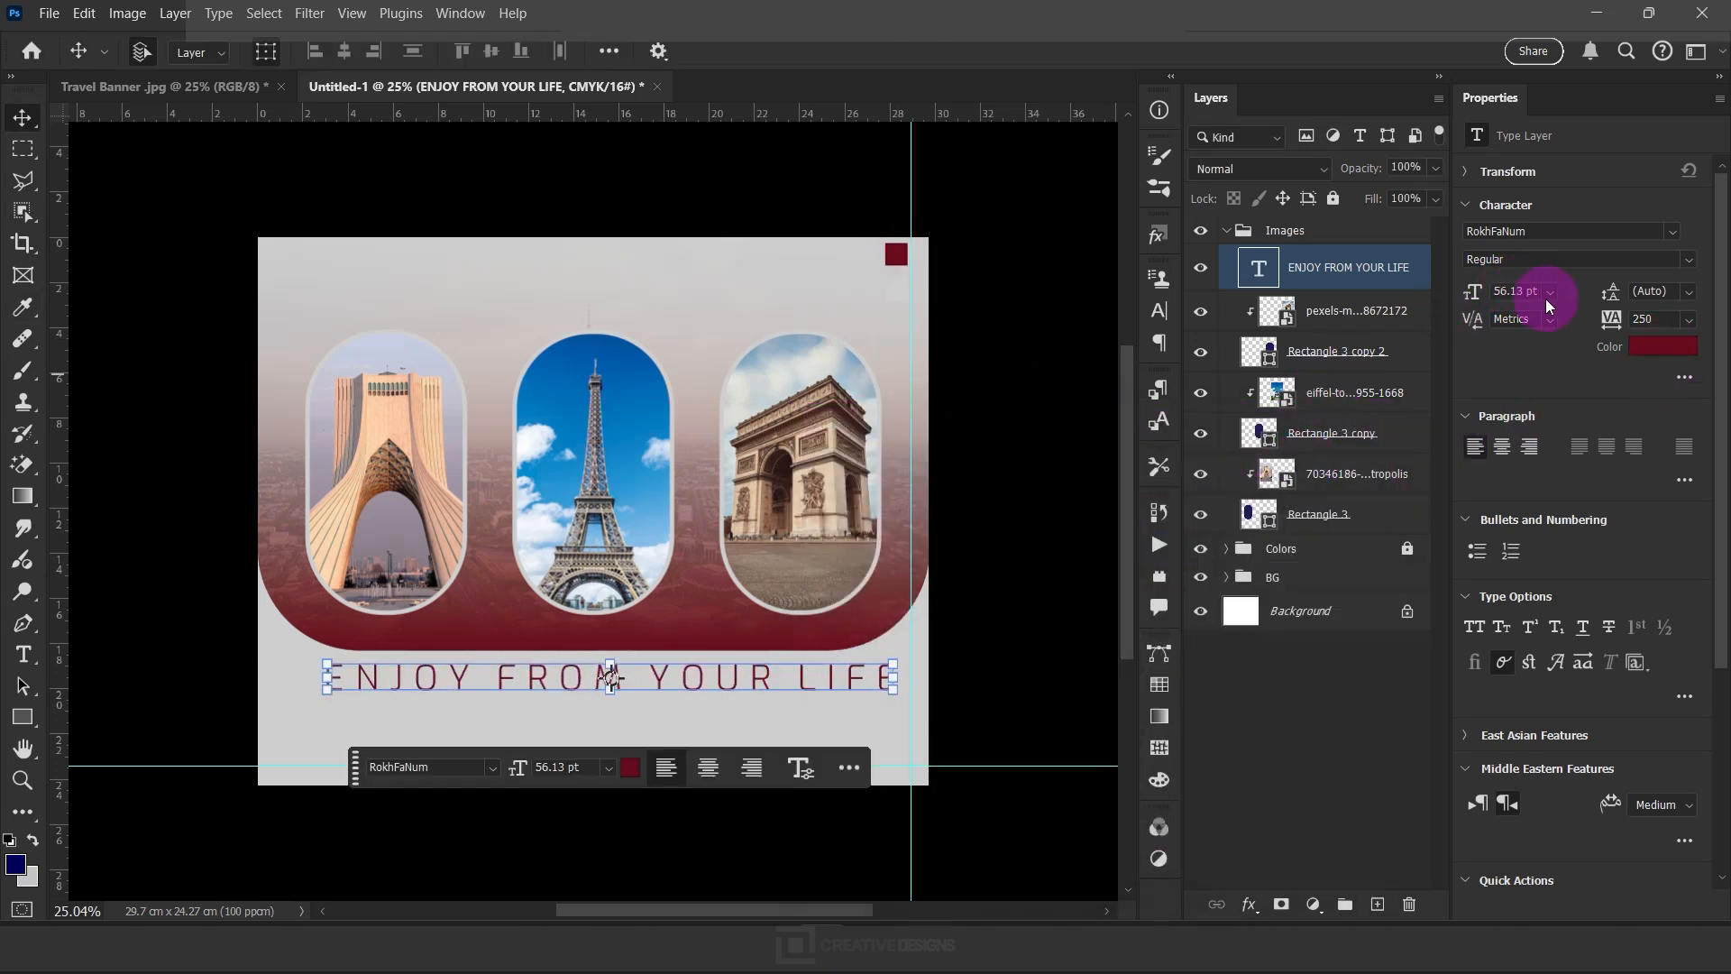
{"action": "key", "text": "ctrl+a"}
{"action": "type", "text": "50"}
{"action": "key", "text": "Return"}
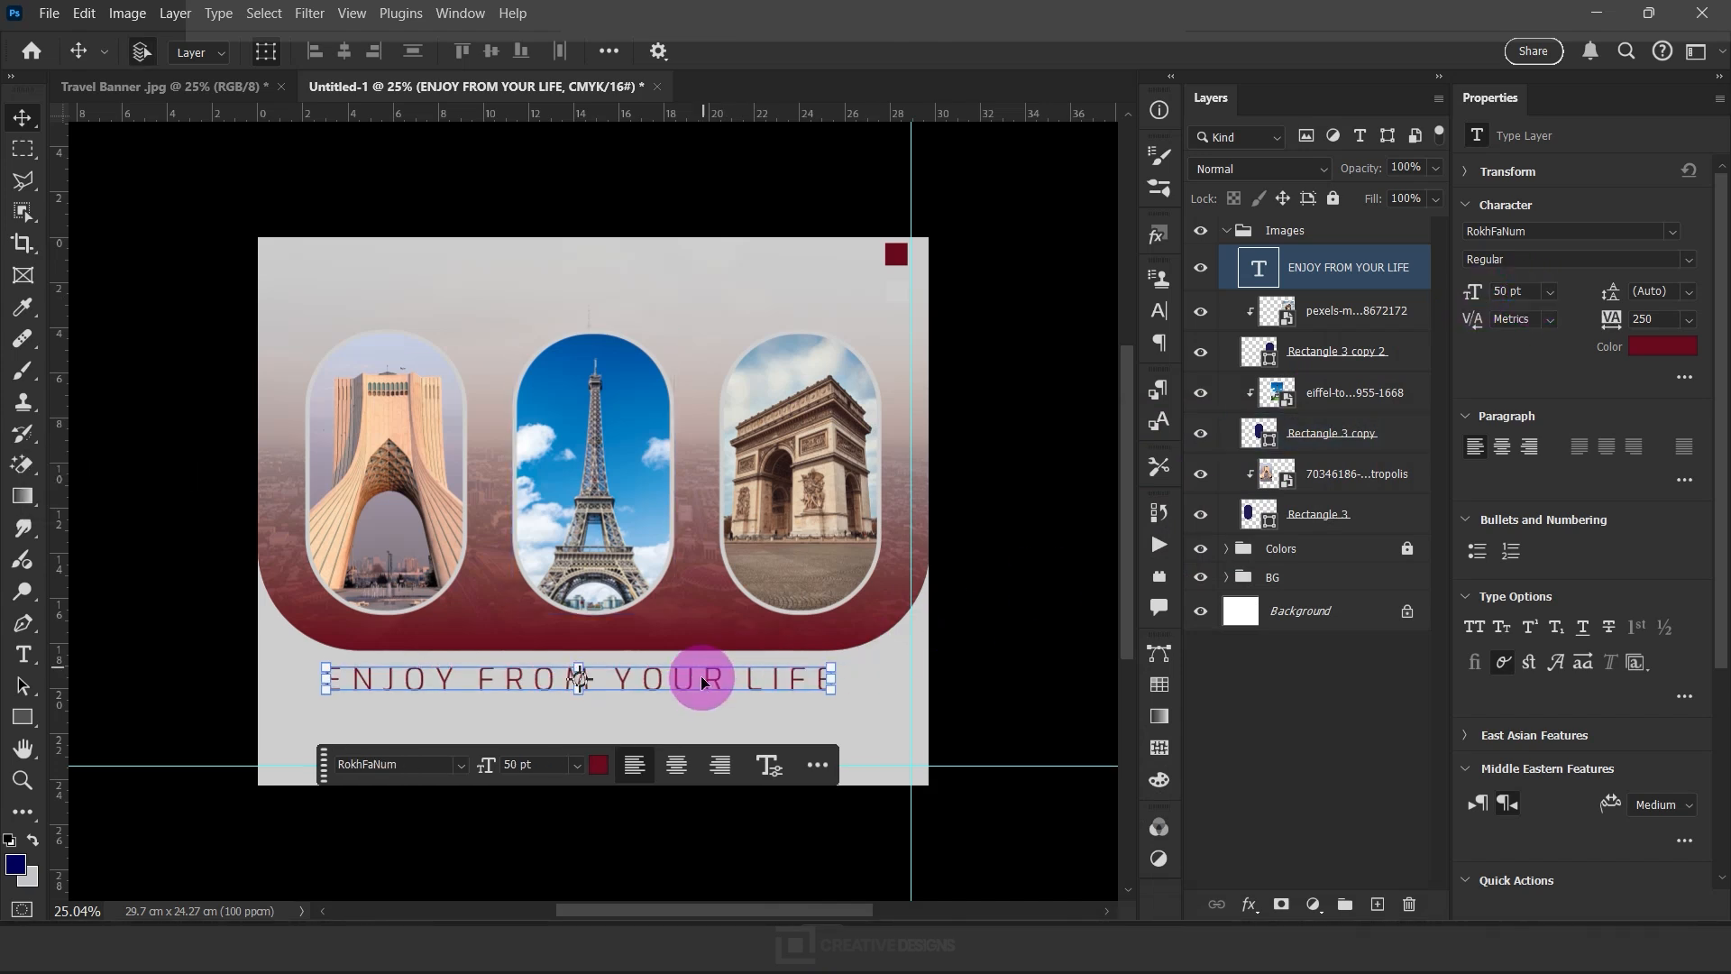
{"action": "left_click_drag", "start_coordinate": [711, 681], "coordinate": [721, 671]}
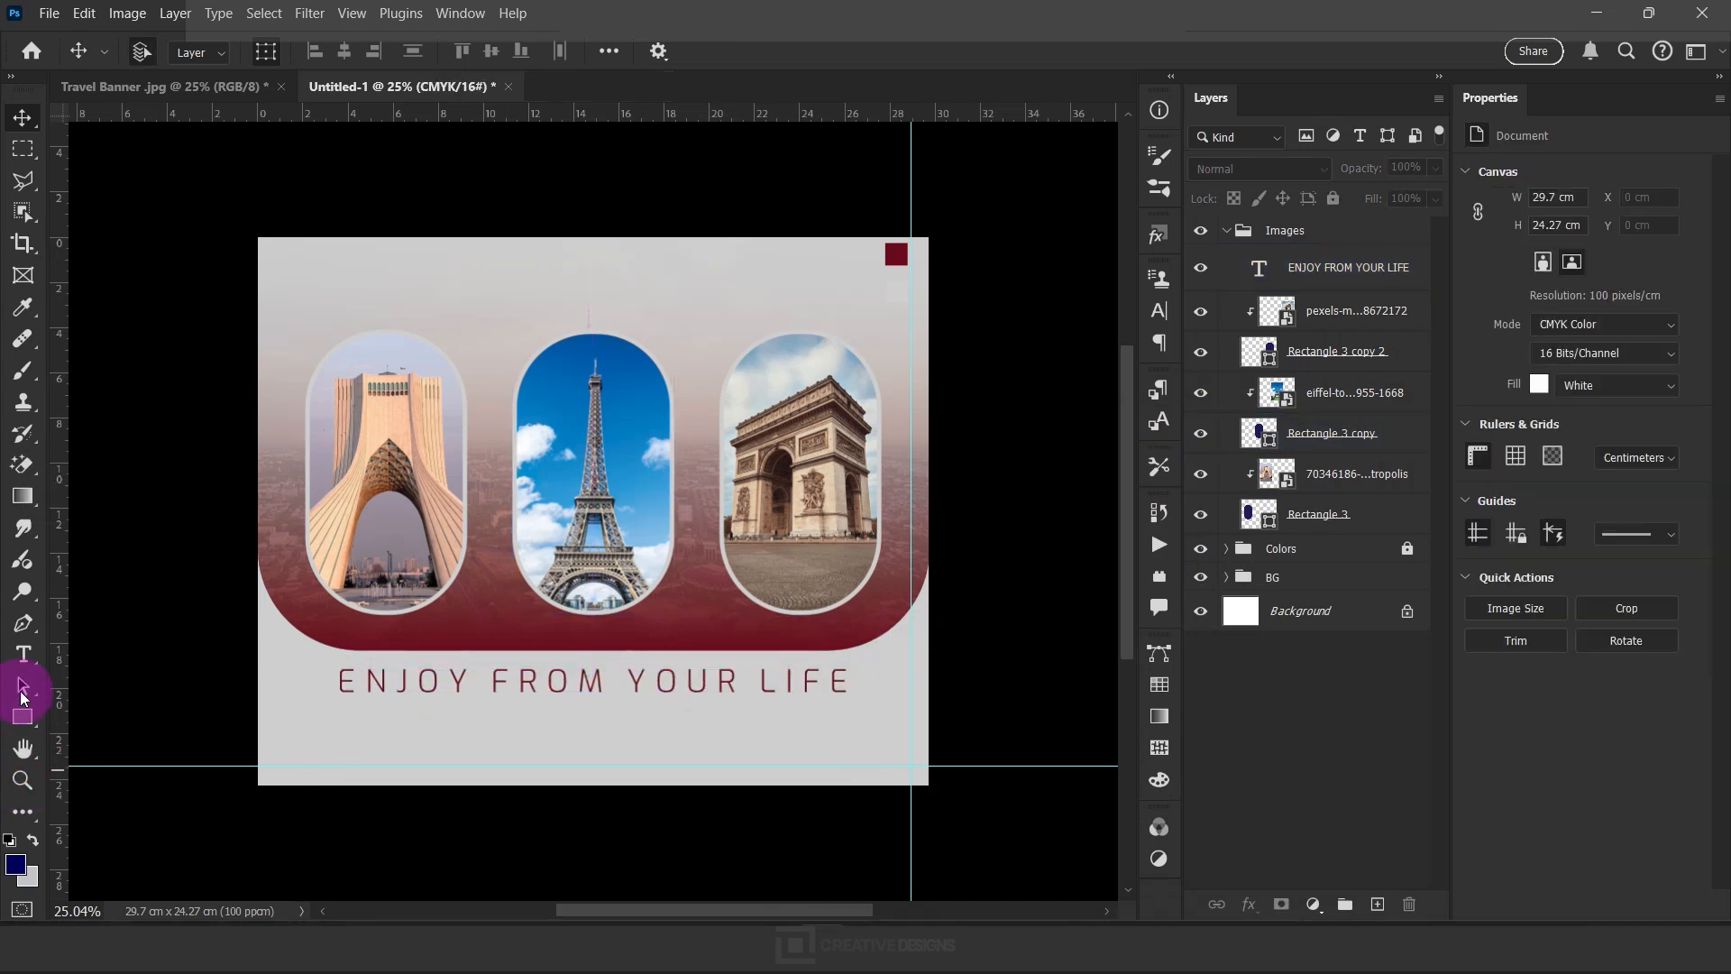
Draw a wide paragraph text box with Lorem ipsum placeholder text below the heading, sized 25 pt
{"action": "left_click", "coordinate": [23, 653]}
{"action": "left_click_drag", "start_coordinate": [287, 704], "coordinate": [883, 758]}
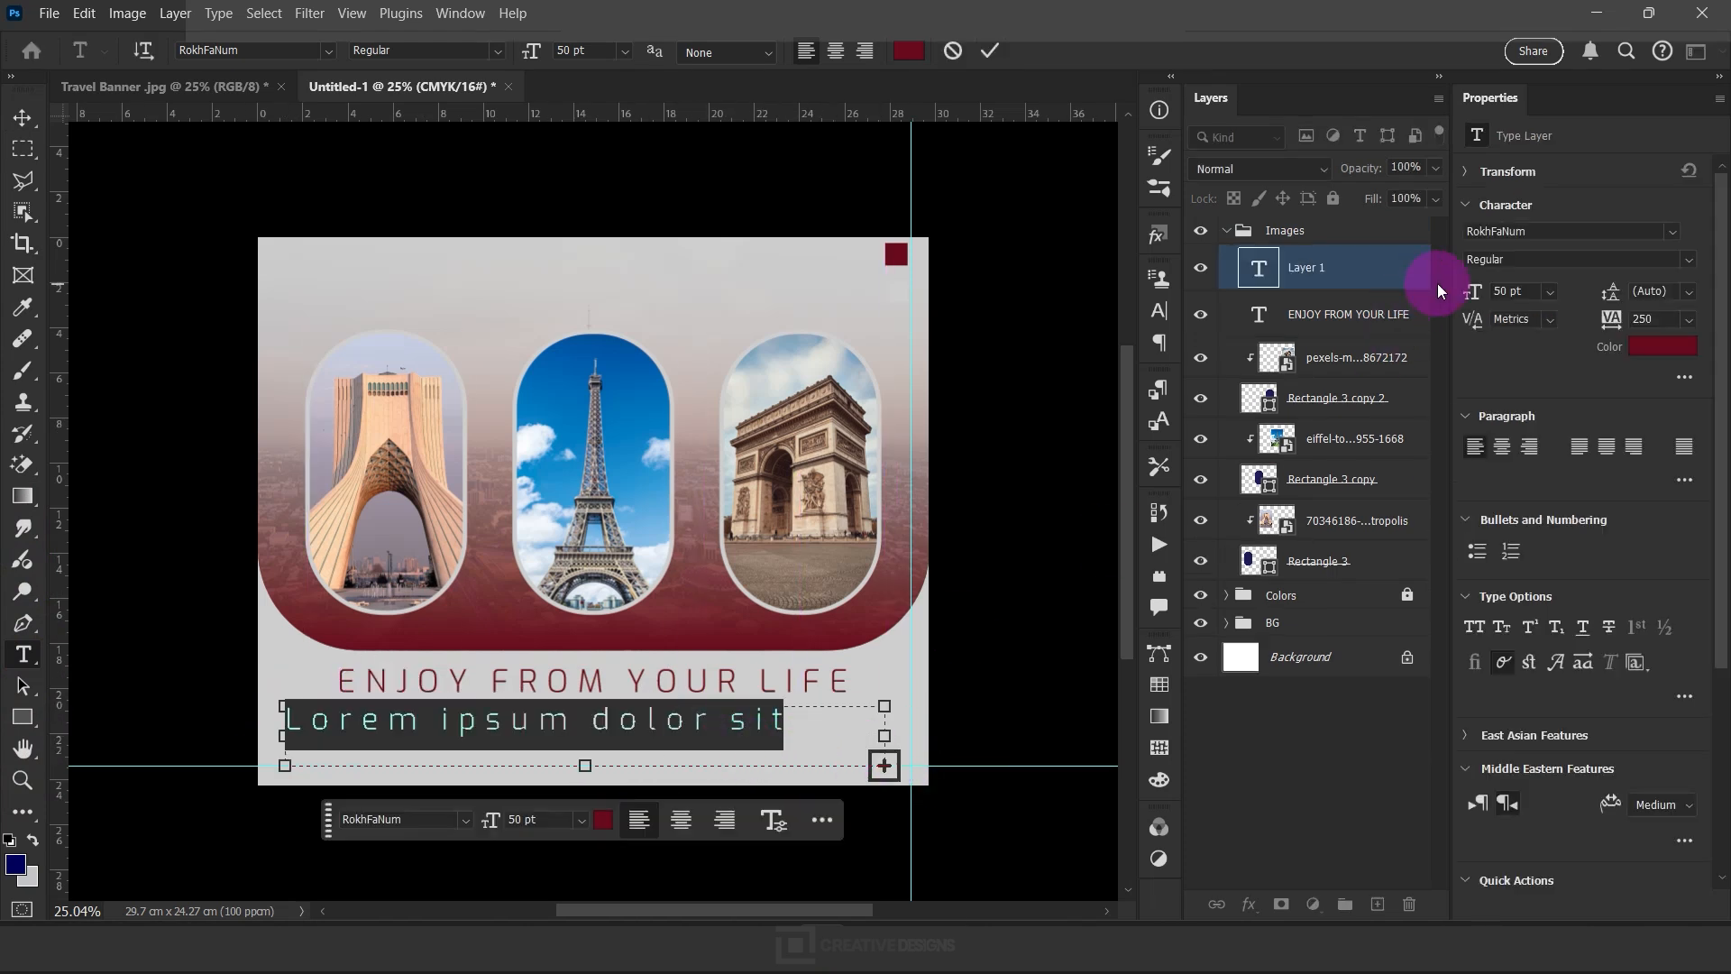
{"action": "left_click_drag", "start_coordinate": [1473, 293], "coordinate": [1467, 293]}
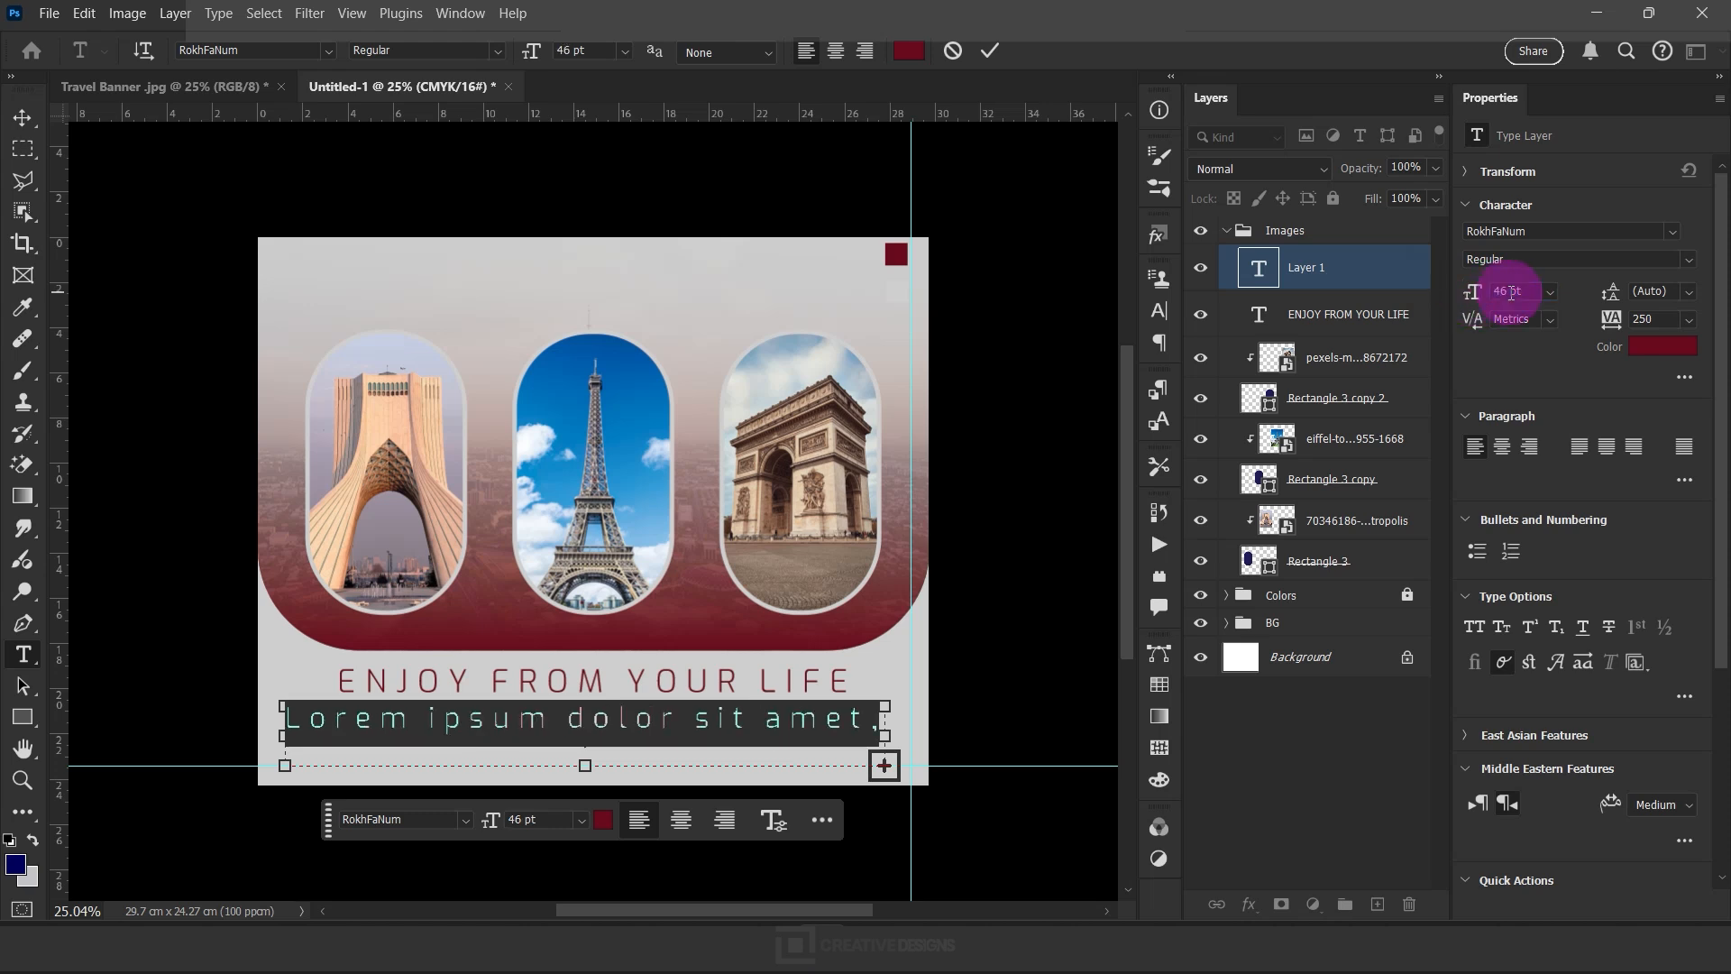
{"action": "type", "text": "25pt"}
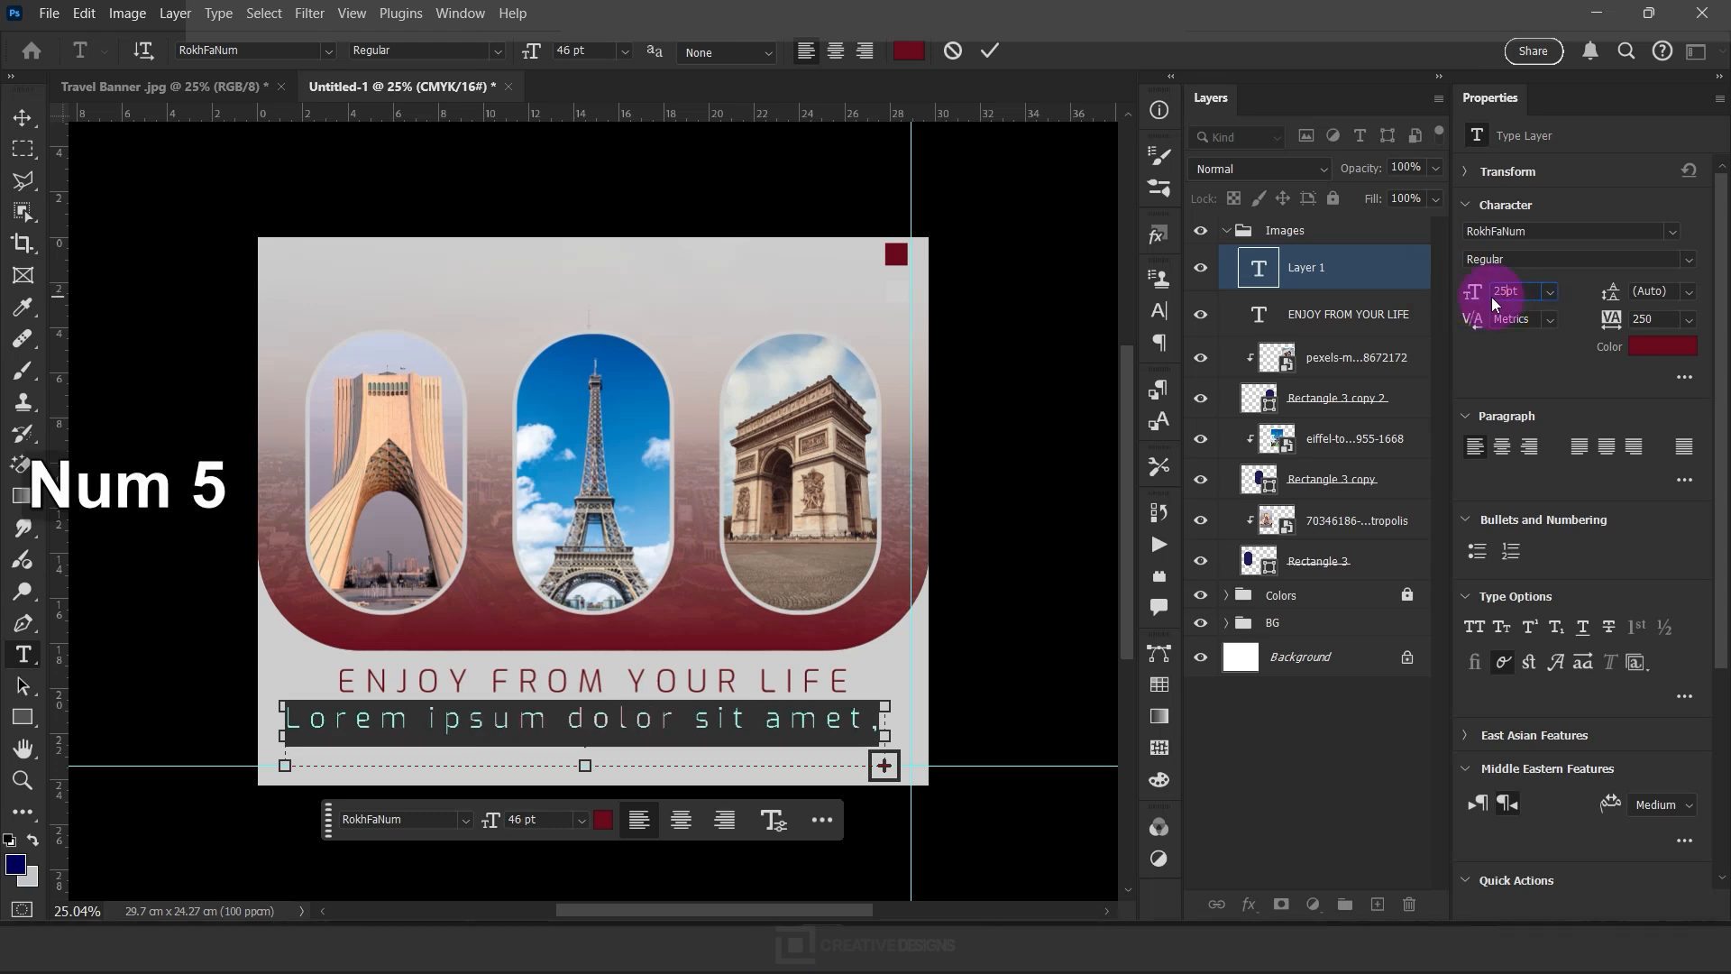
{"action": "key", "text": "Return"}
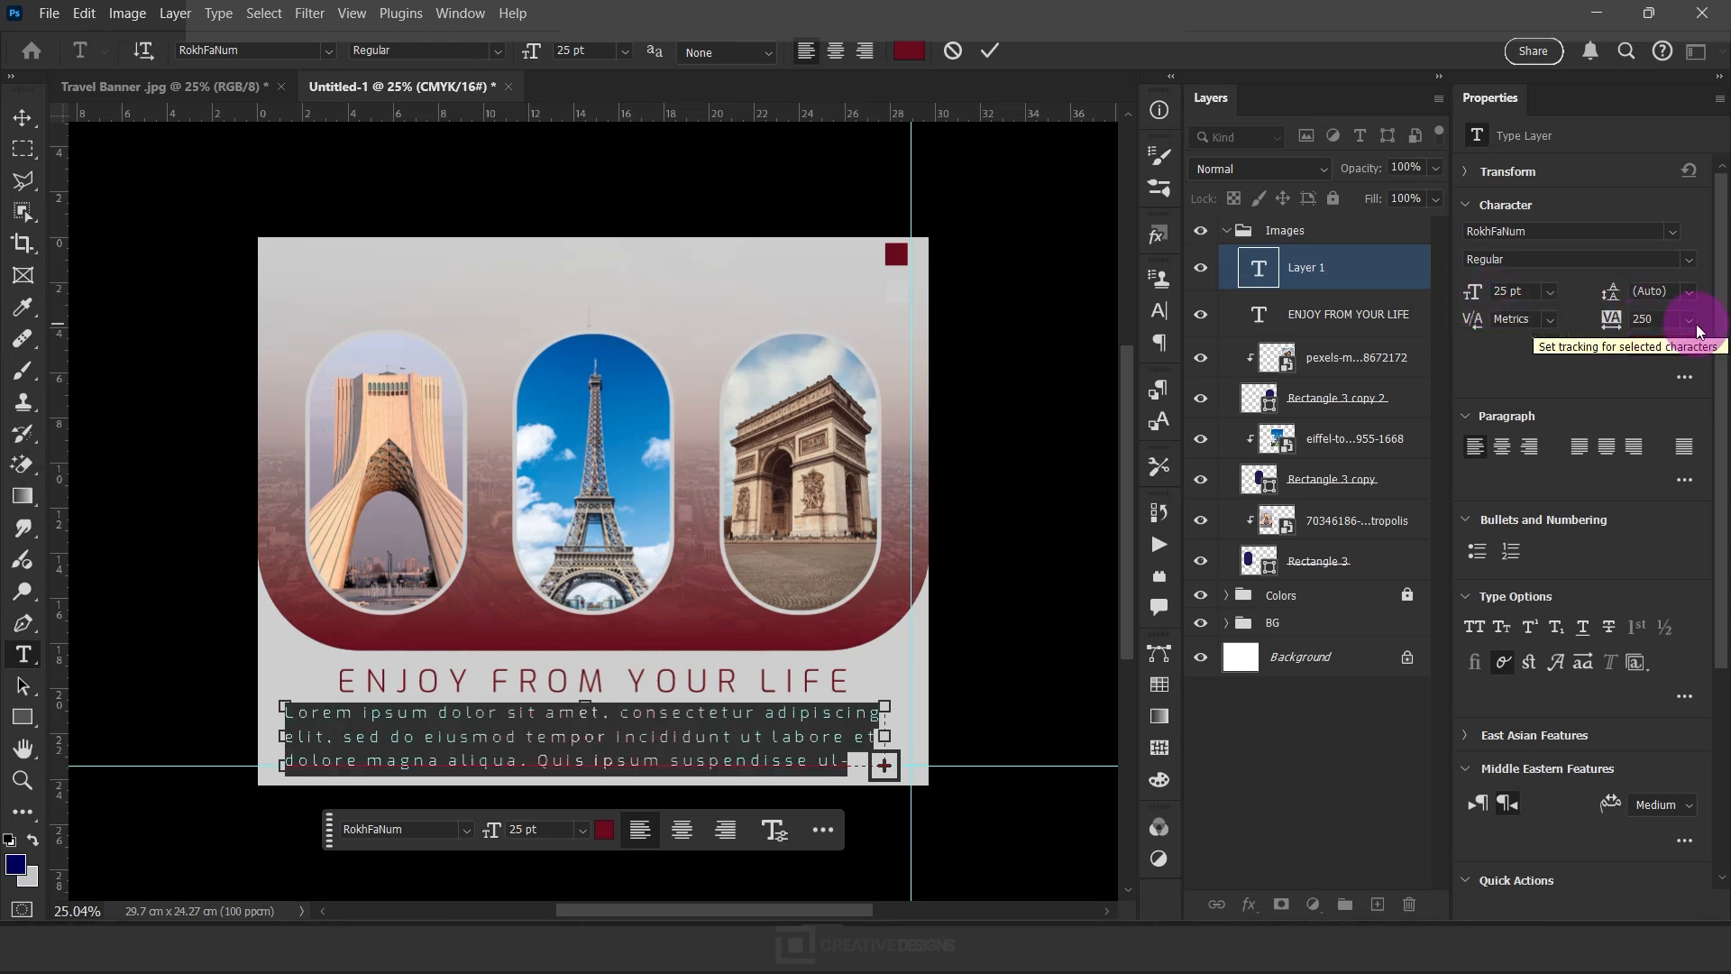
Set the placeholder paragraph's tracking to 0 and leading to 24 pt, and commit the text
{"action": "left_click", "coordinate": [1696, 326]}
{"action": "left_click", "coordinate": [1668, 464]}
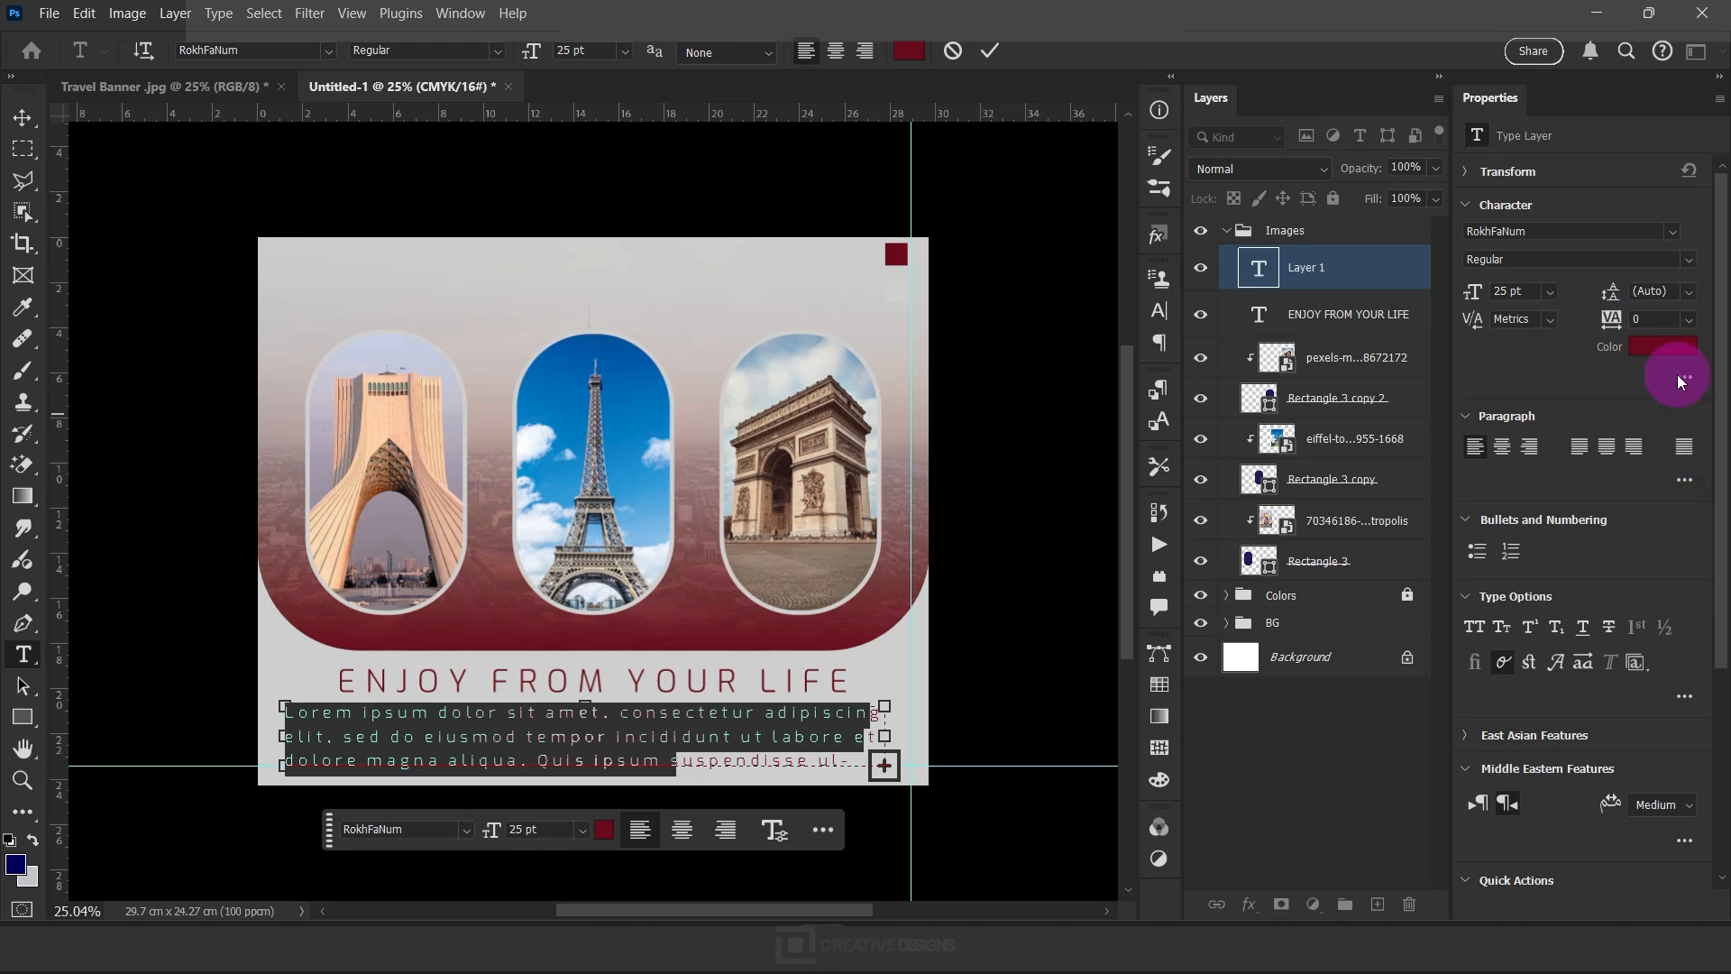
{"action": "left_click", "coordinate": [1681, 289]}
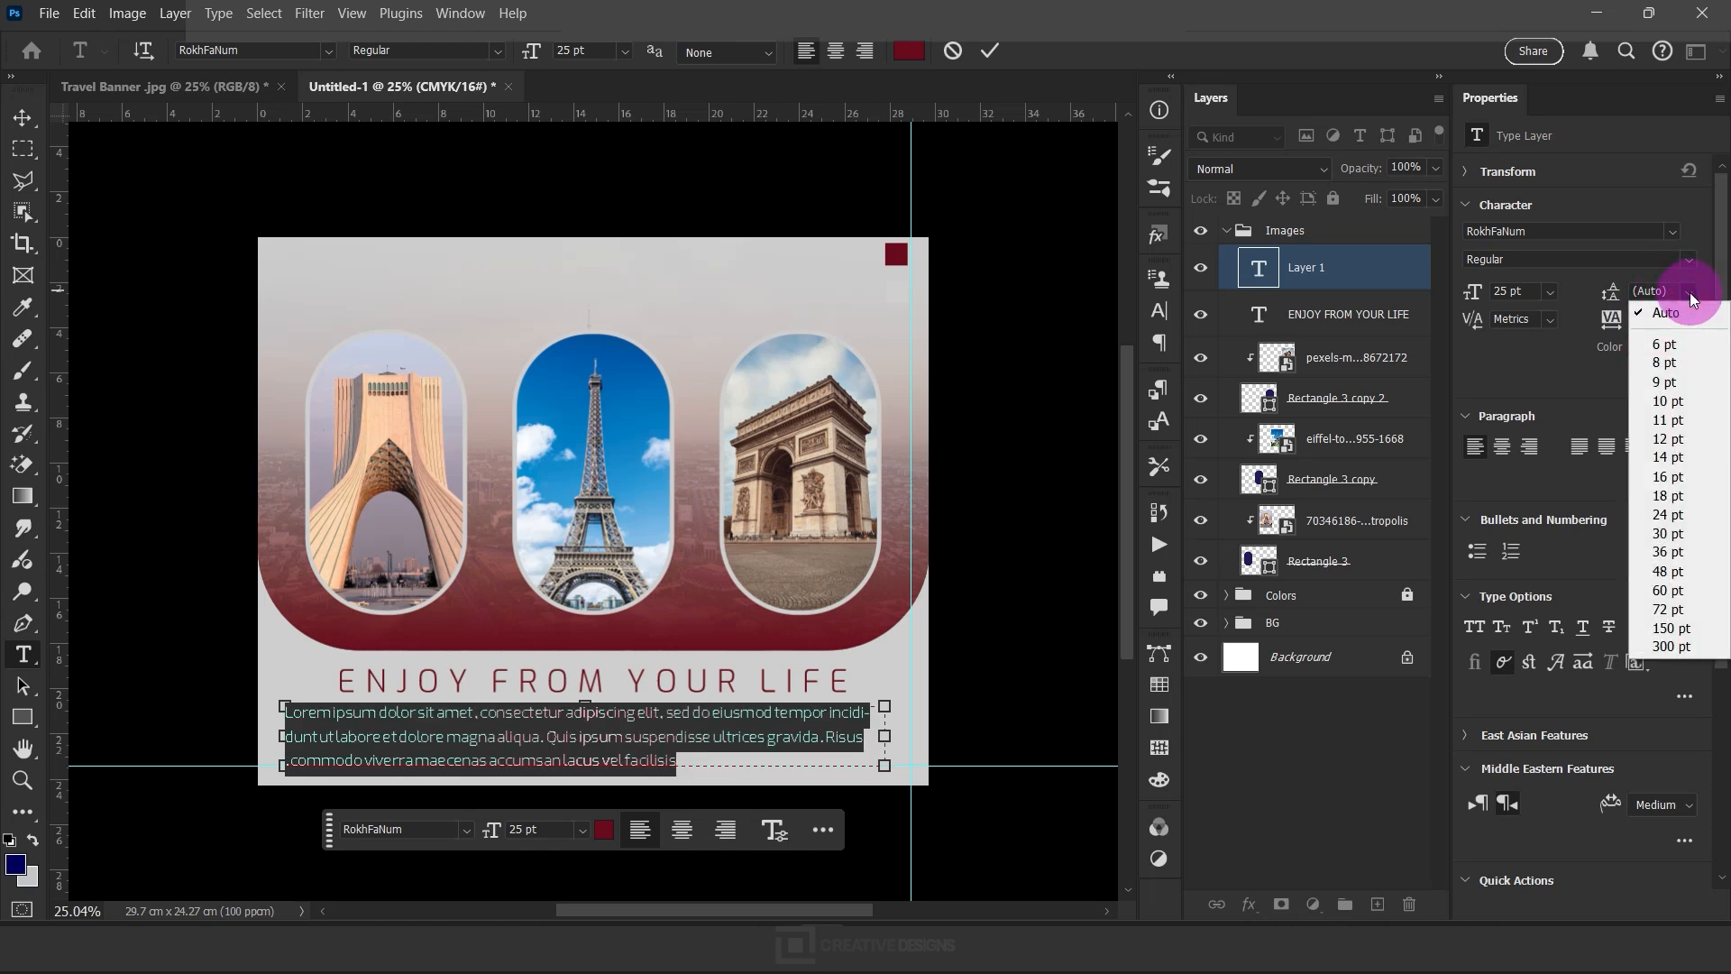
{"action": "left_click", "coordinate": [1685, 471]}
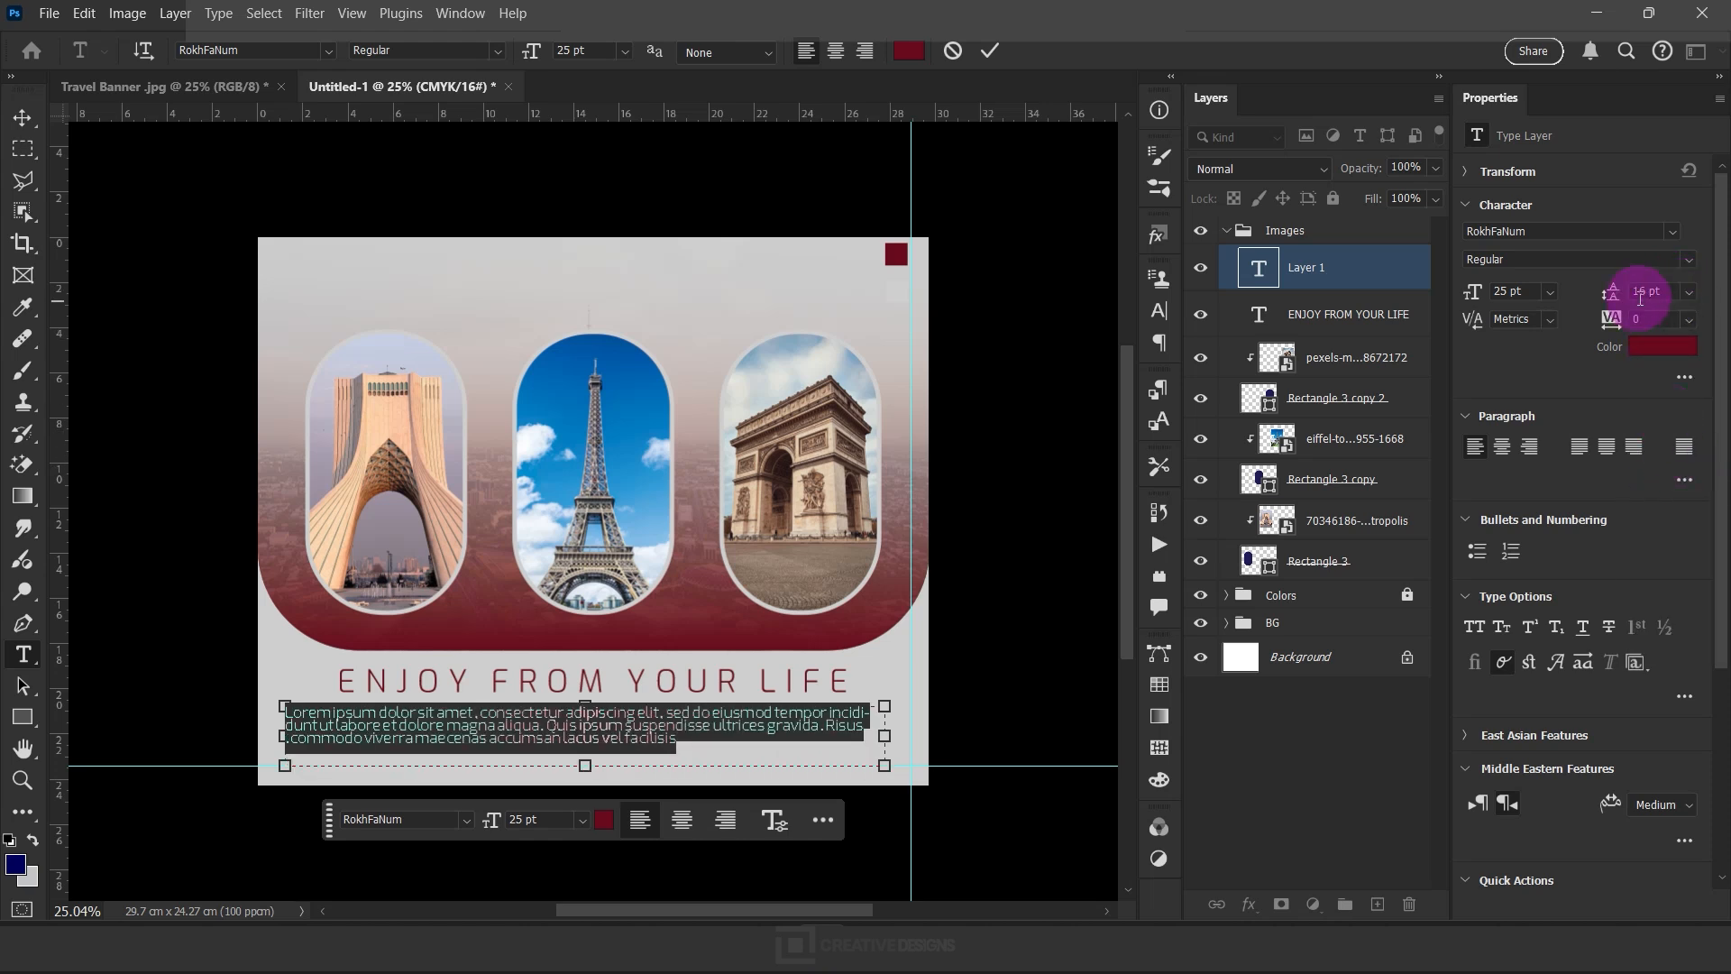
{"action": "left_click", "coordinate": [1686, 298]}
{"action": "left_click", "coordinate": [1694, 506]}
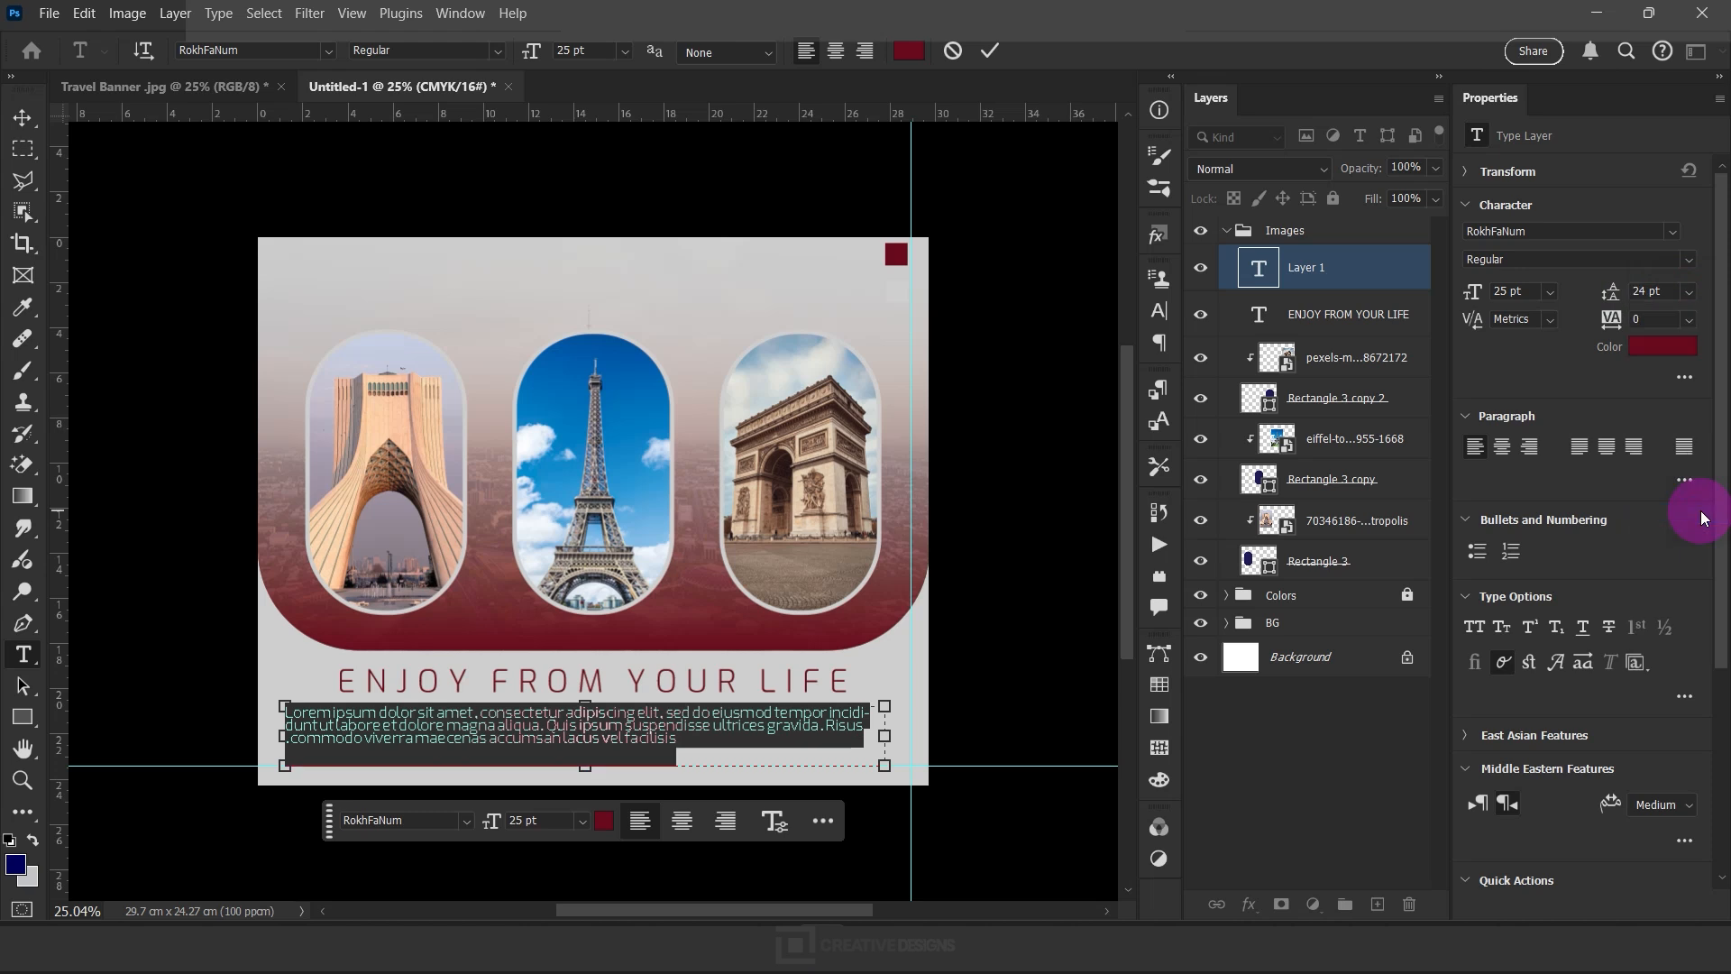
{"action": "left_click", "coordinate": [992, 56]}
Duplicate the "ENJOY FROM YOUR LIFE" heading above the photos and replace the copy's text with "TRAVRL"
{"action": "key", "text": "v"}
{"action": "left_click_drag", "start_coordinate": [592, 694], "coordinate": [630, 301]}
{"action": "double_click", "coordinate": [630, 301]}
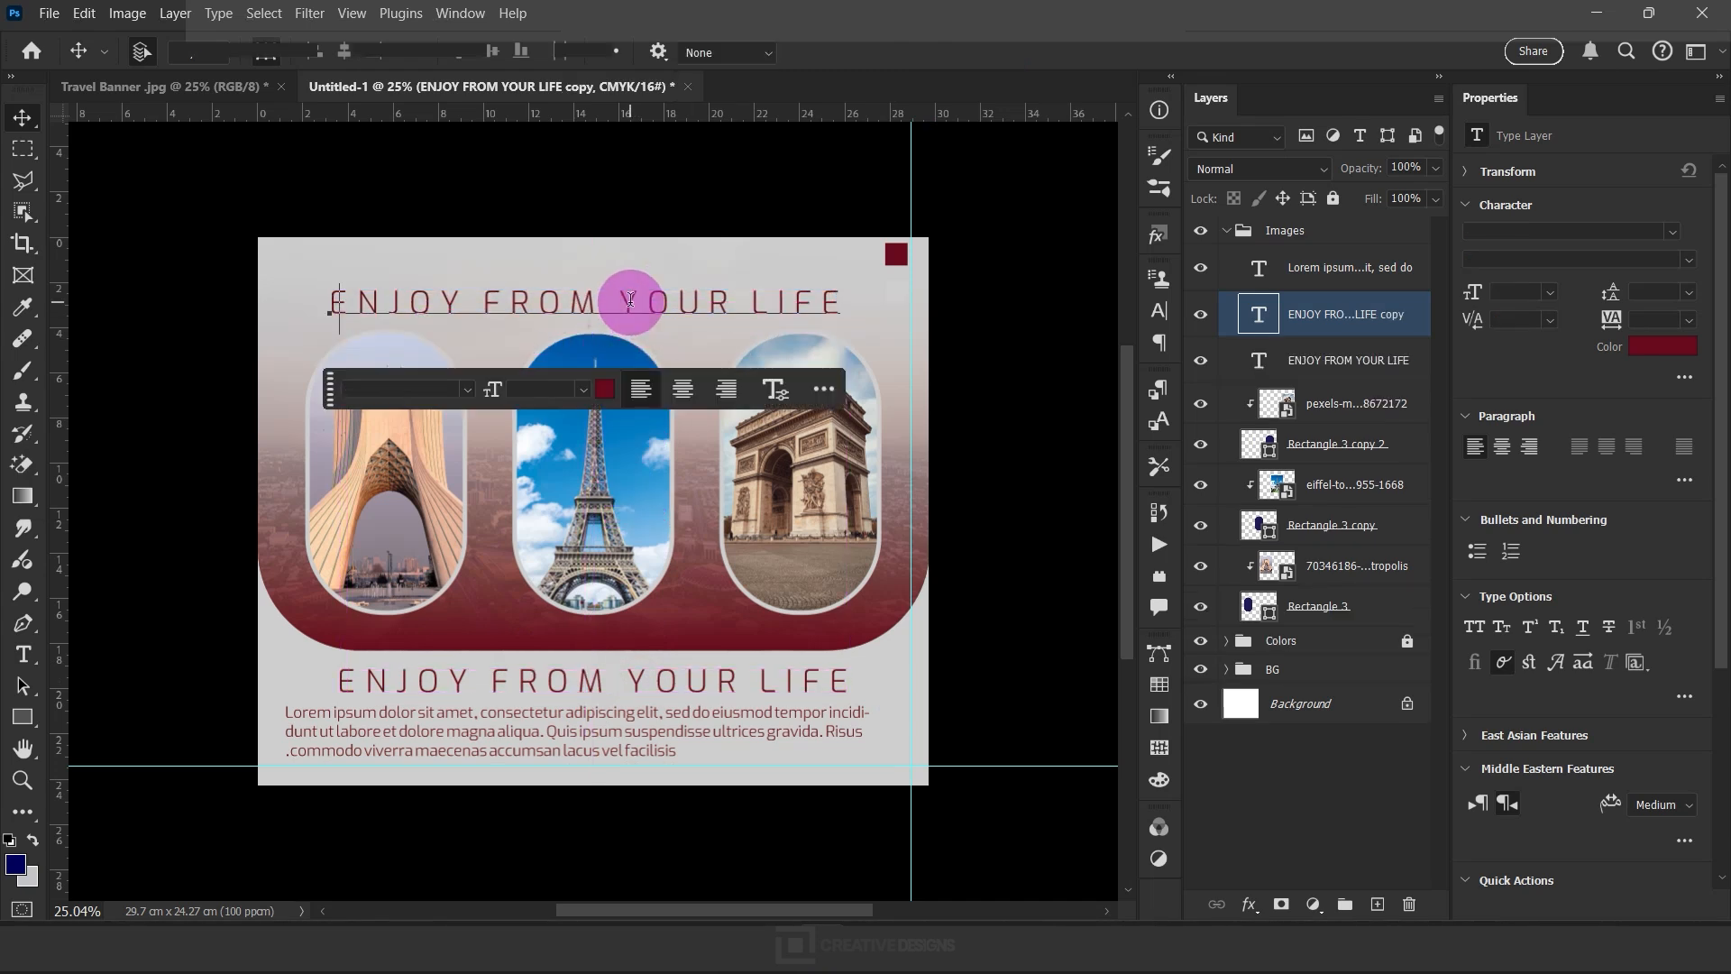
{"action": "key", "text": "ctrl+a"}
{"action": "type", "text": "Tr"}
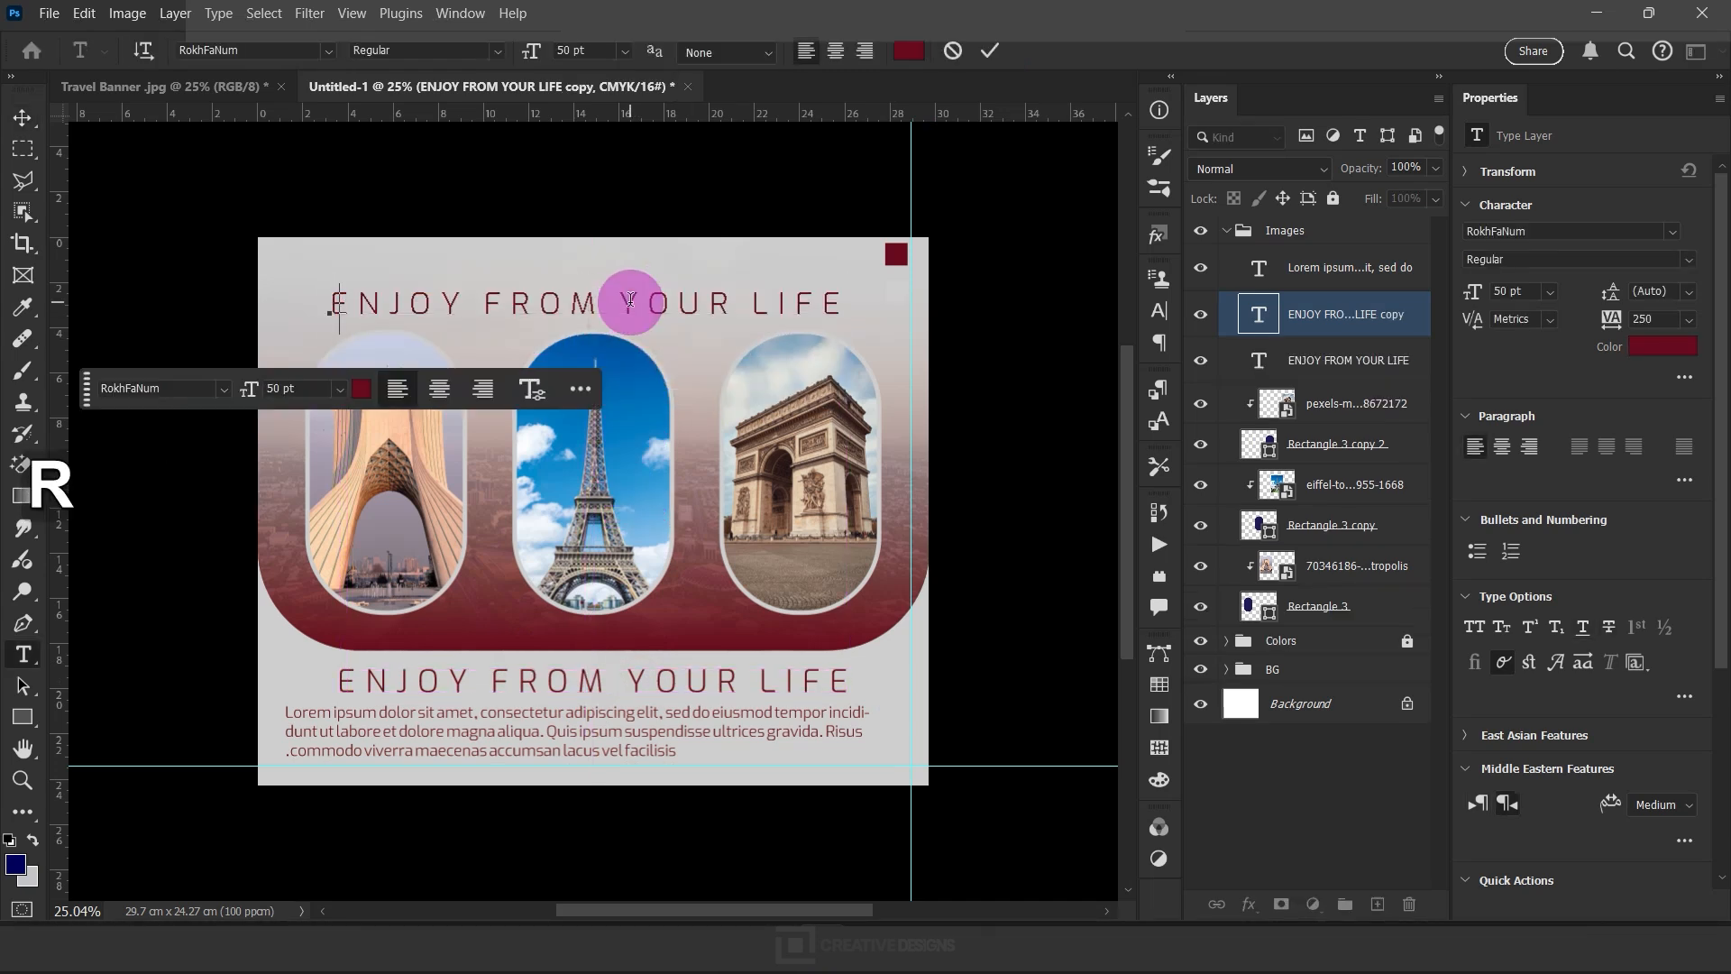
{"action": "key", "text": "BackSpace"}
{"action": "key", "text": "BackSpace"}
{"action": "key", "text": "Caps_Lock"}
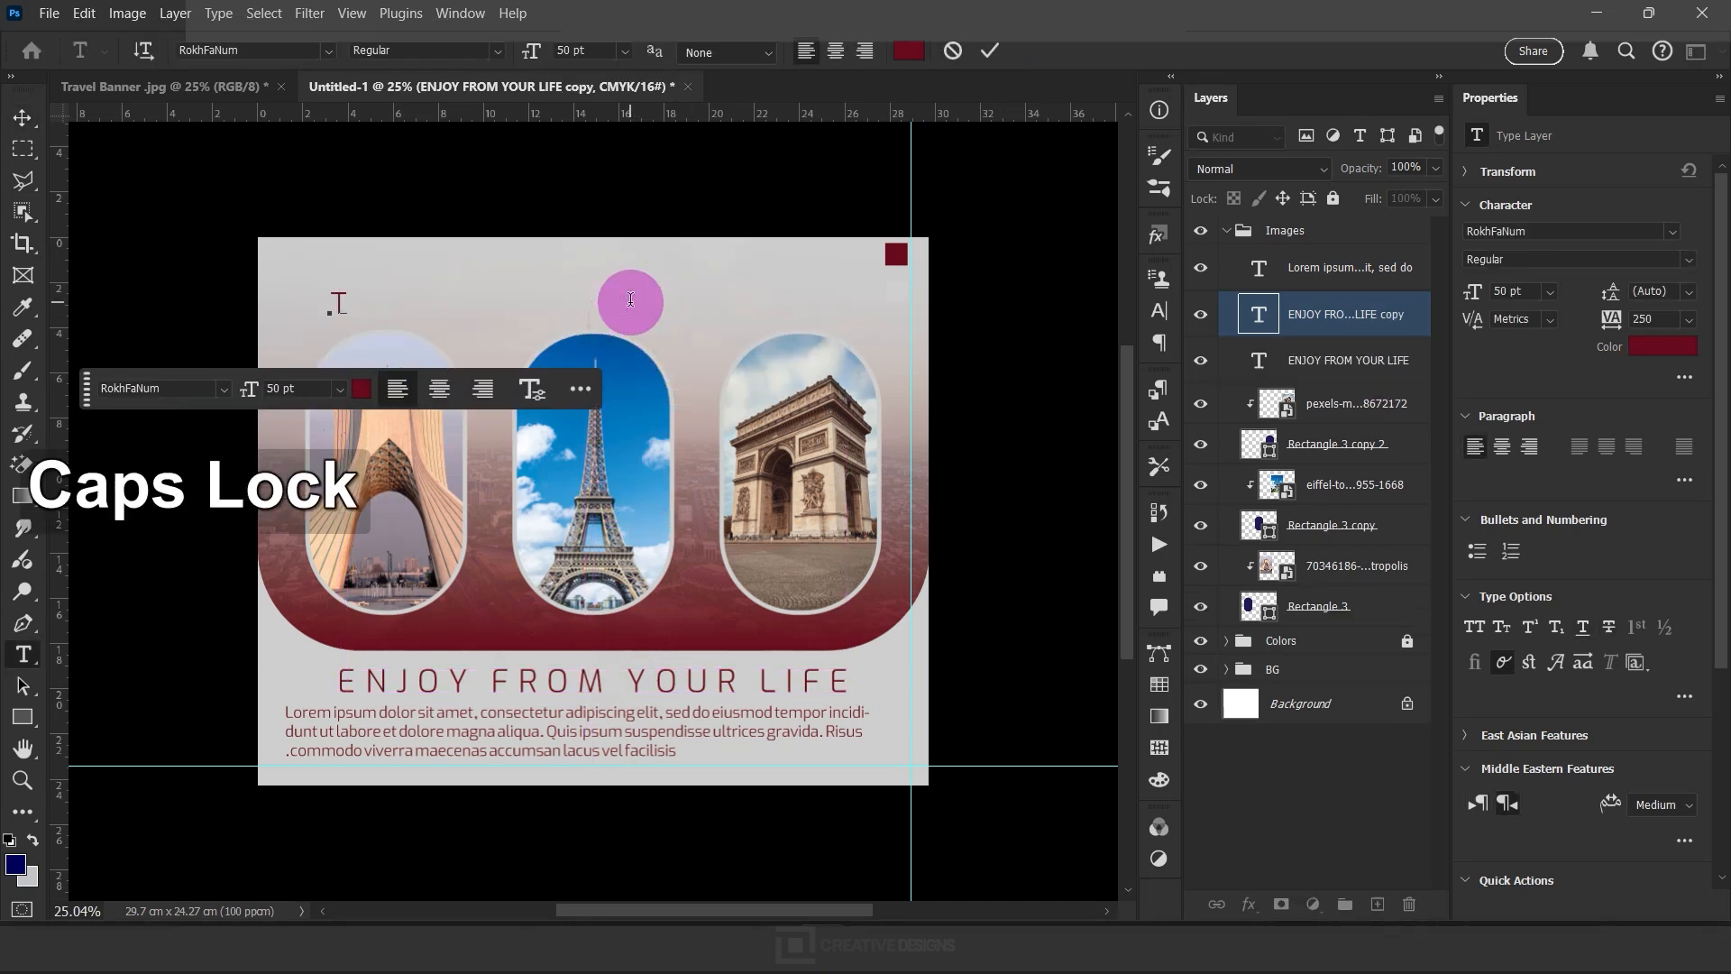
{"action": "type", "text": "RAVRL"}
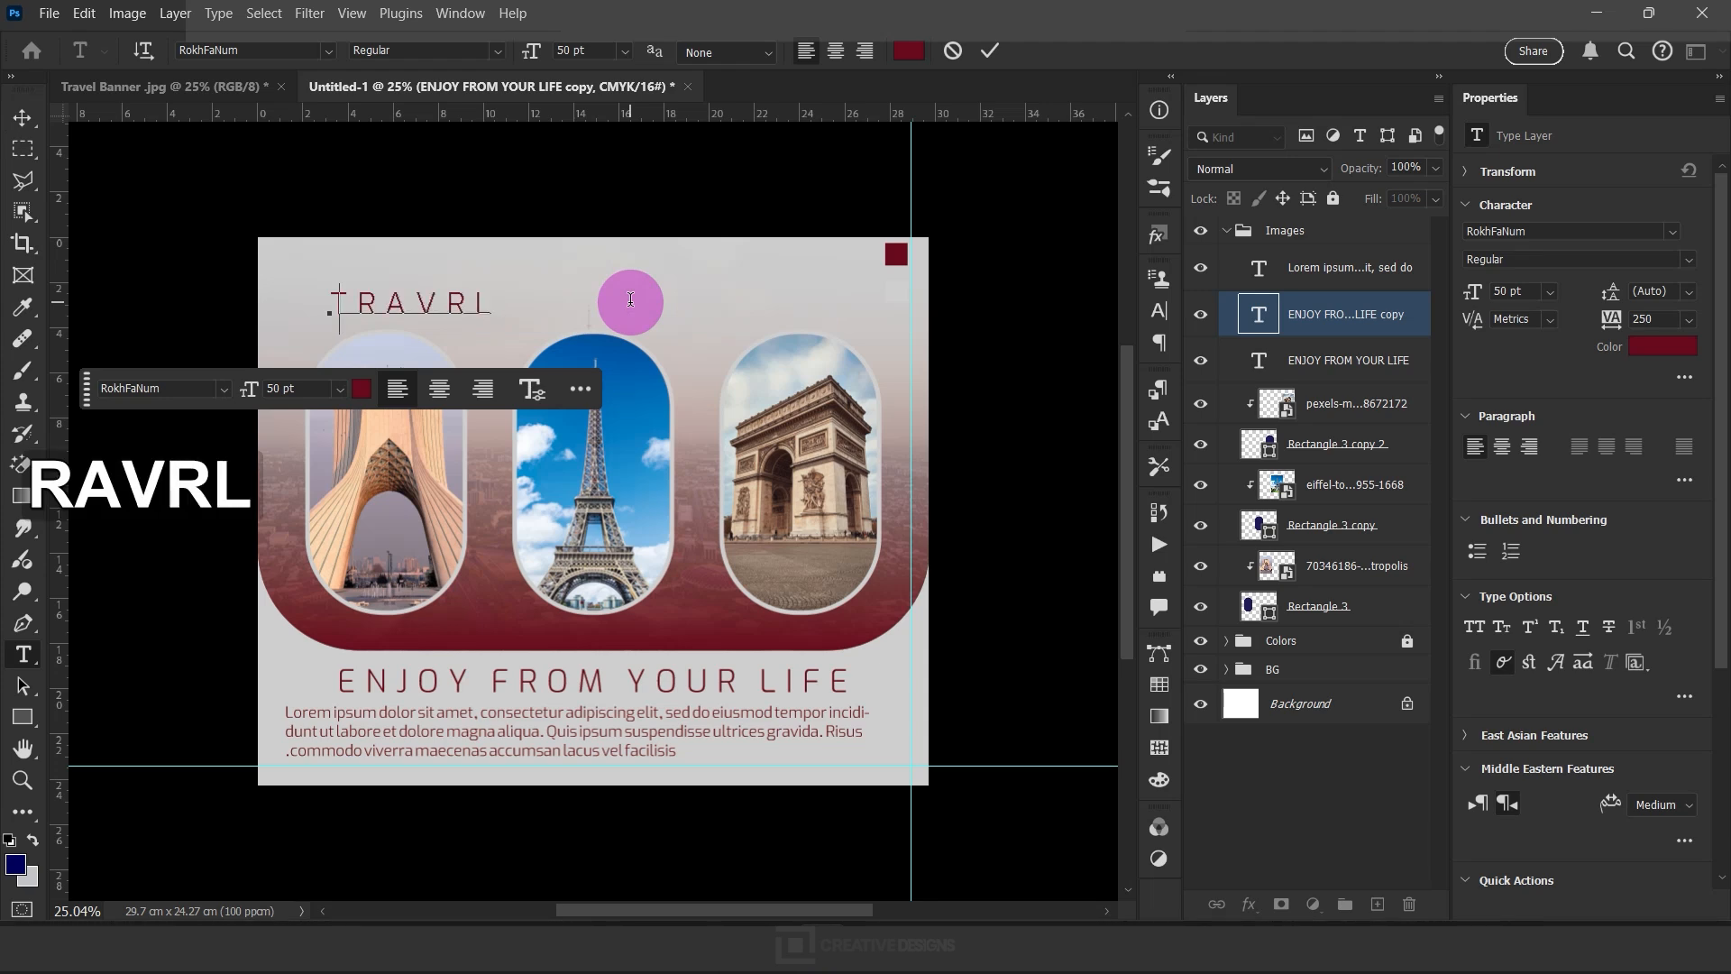
{"action": "key", "text": "Return"}
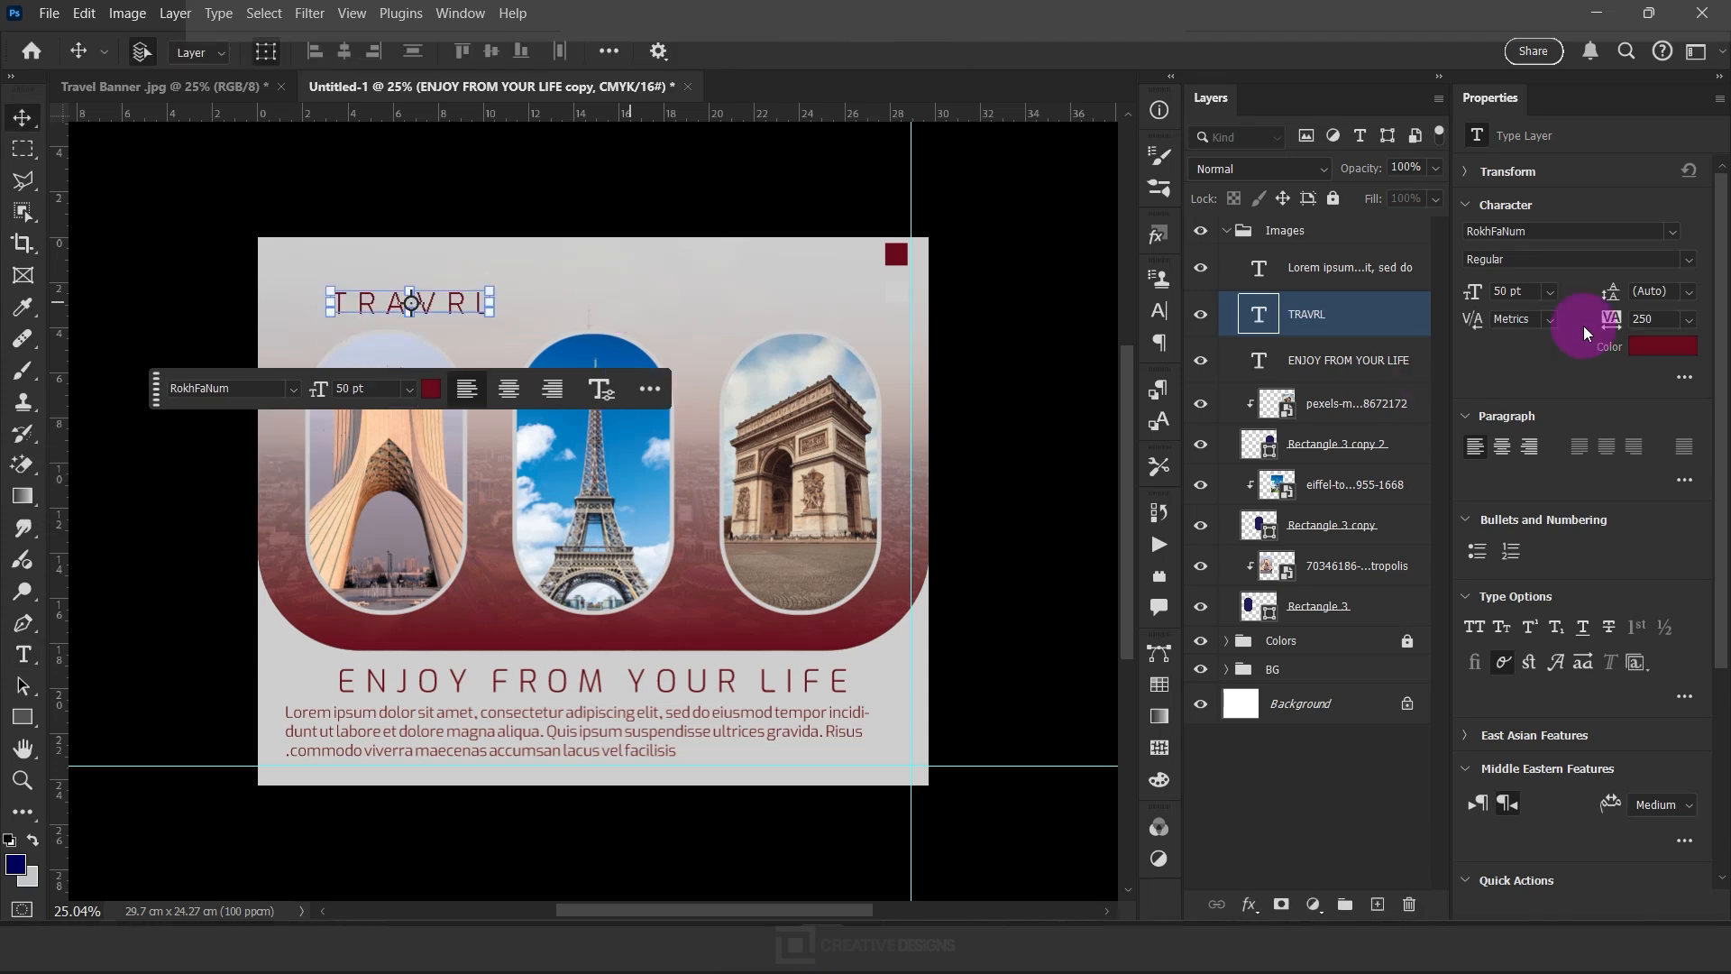
Set the "TRAVRL" title's tracking to 0 and its font style to Bold
{"action": "left_click", "coordinate": [1682, 320]}
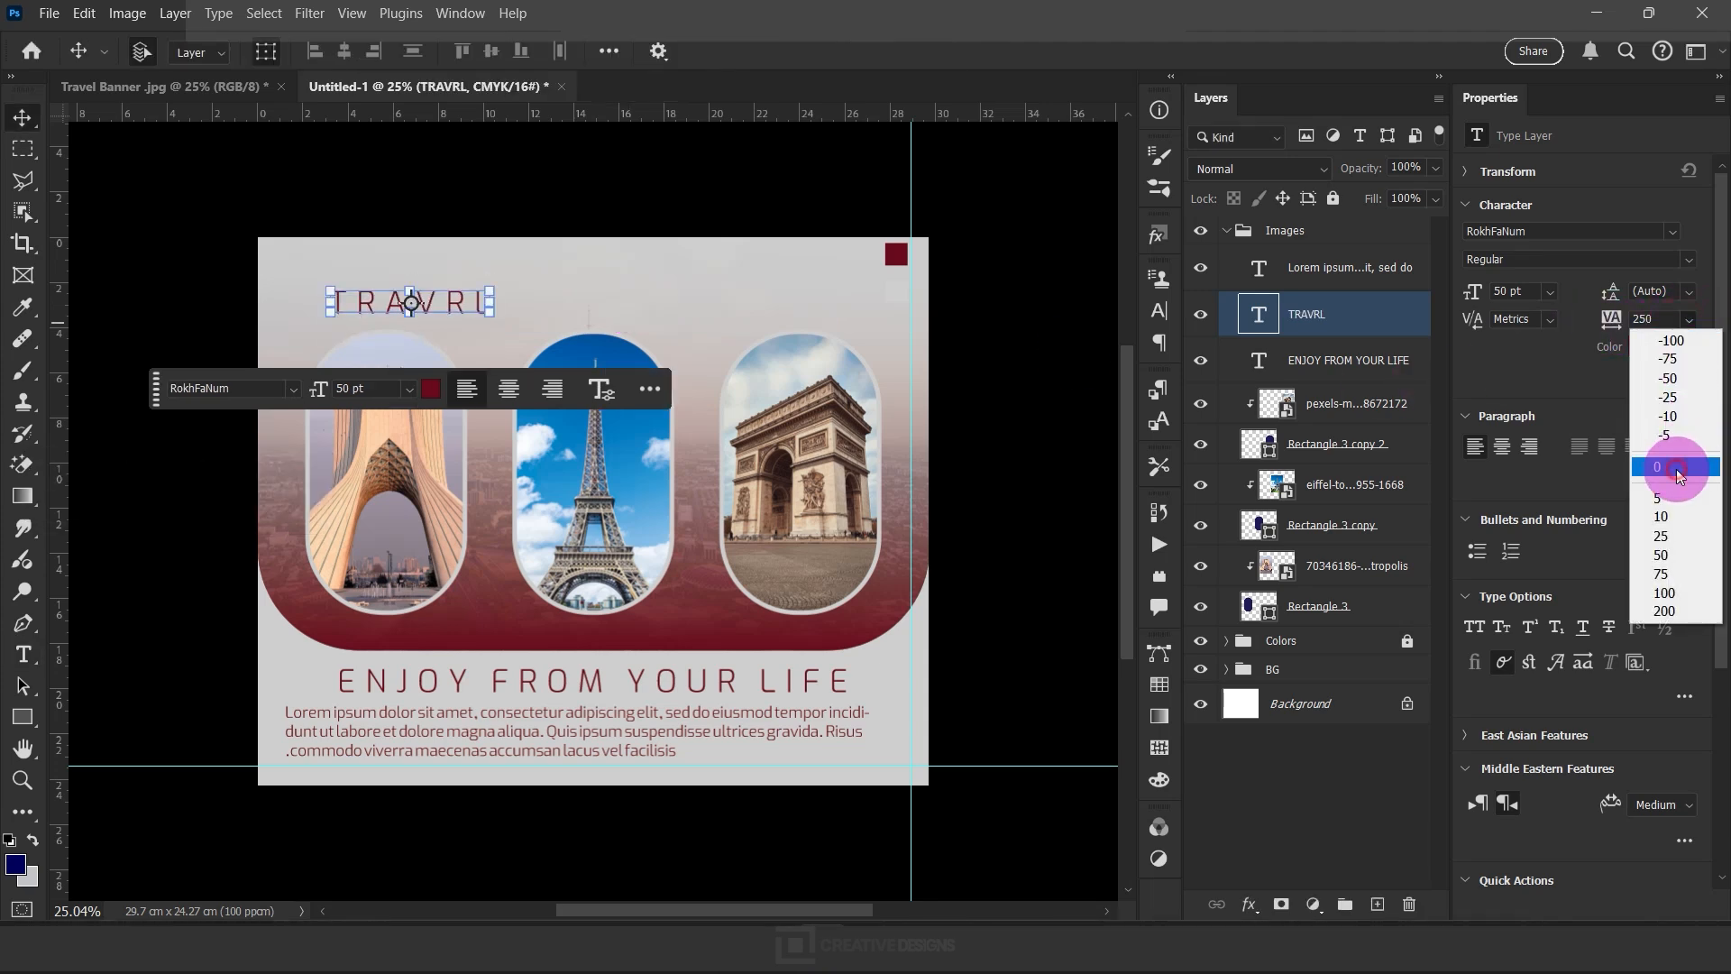
{"action": "left_click", "coordinate": [1684, 457]}
{"action": "left_click", "coordinate": [1690, 260]}
{"action": "left_click", "coordinate": [1604, 480]}
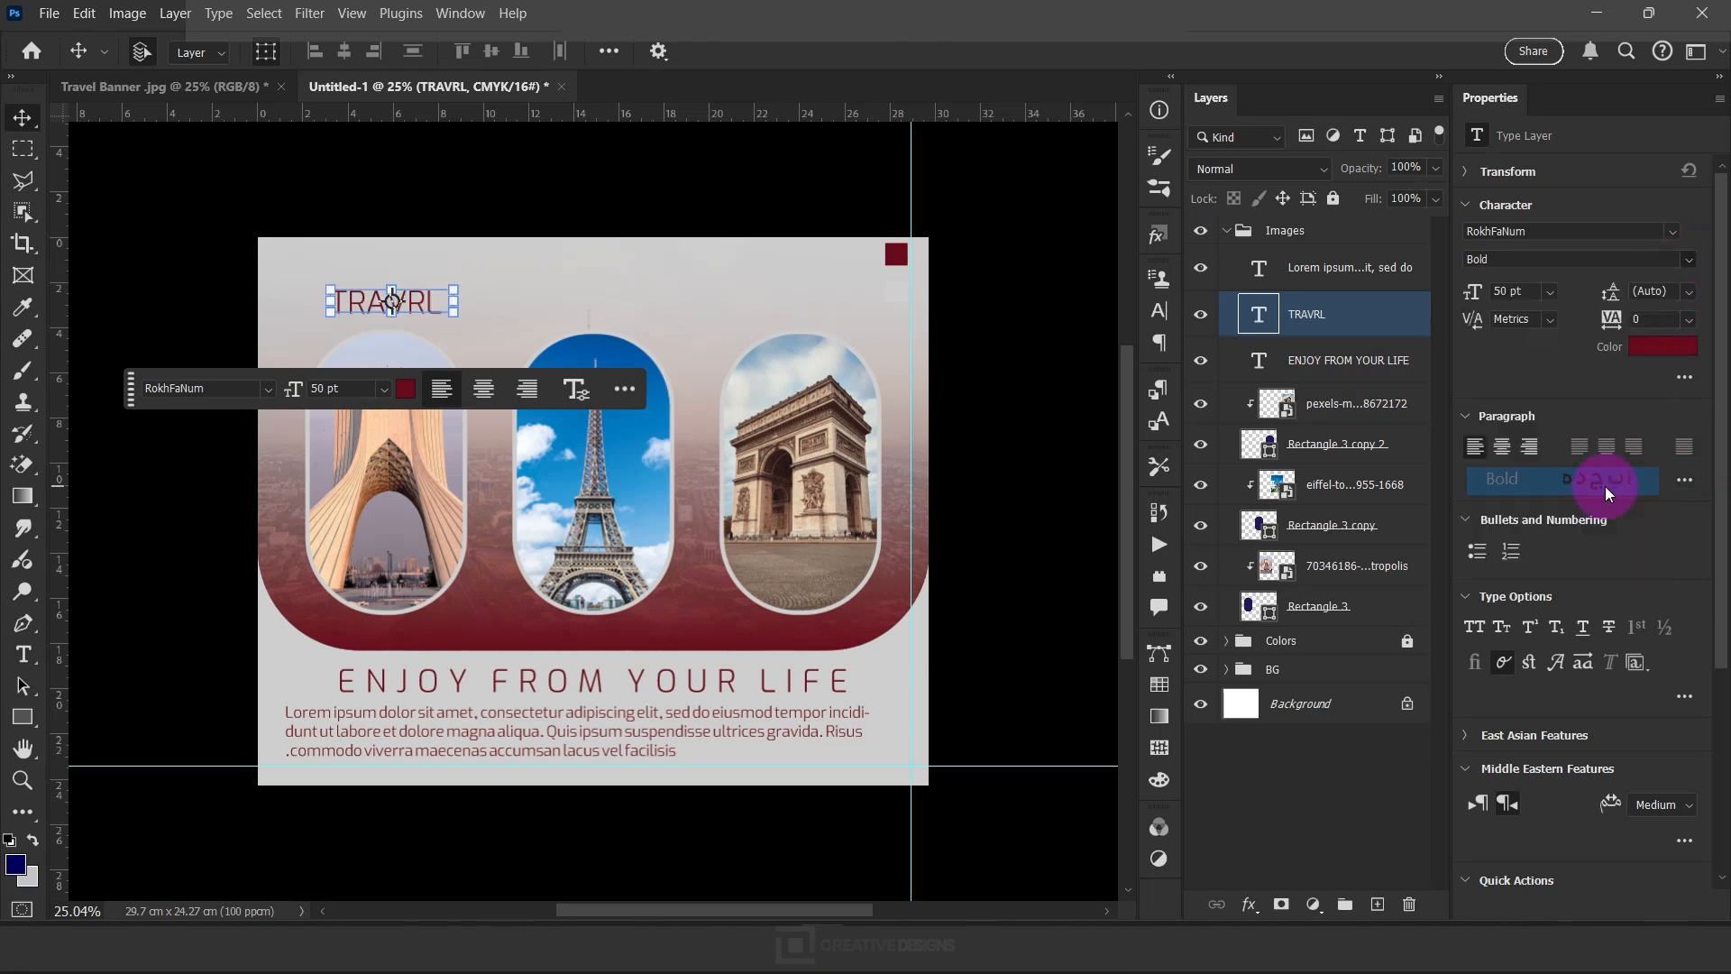
Center the "TRAVRL" title above the middle photo, enlarge it to 59 pt and lower it slightly
{"action": "left_click_drag", "start_coordinate": [425, 301], "coordinate": [626, 311]}
{"action": "left_click", "coordinate": [1323, 309]}
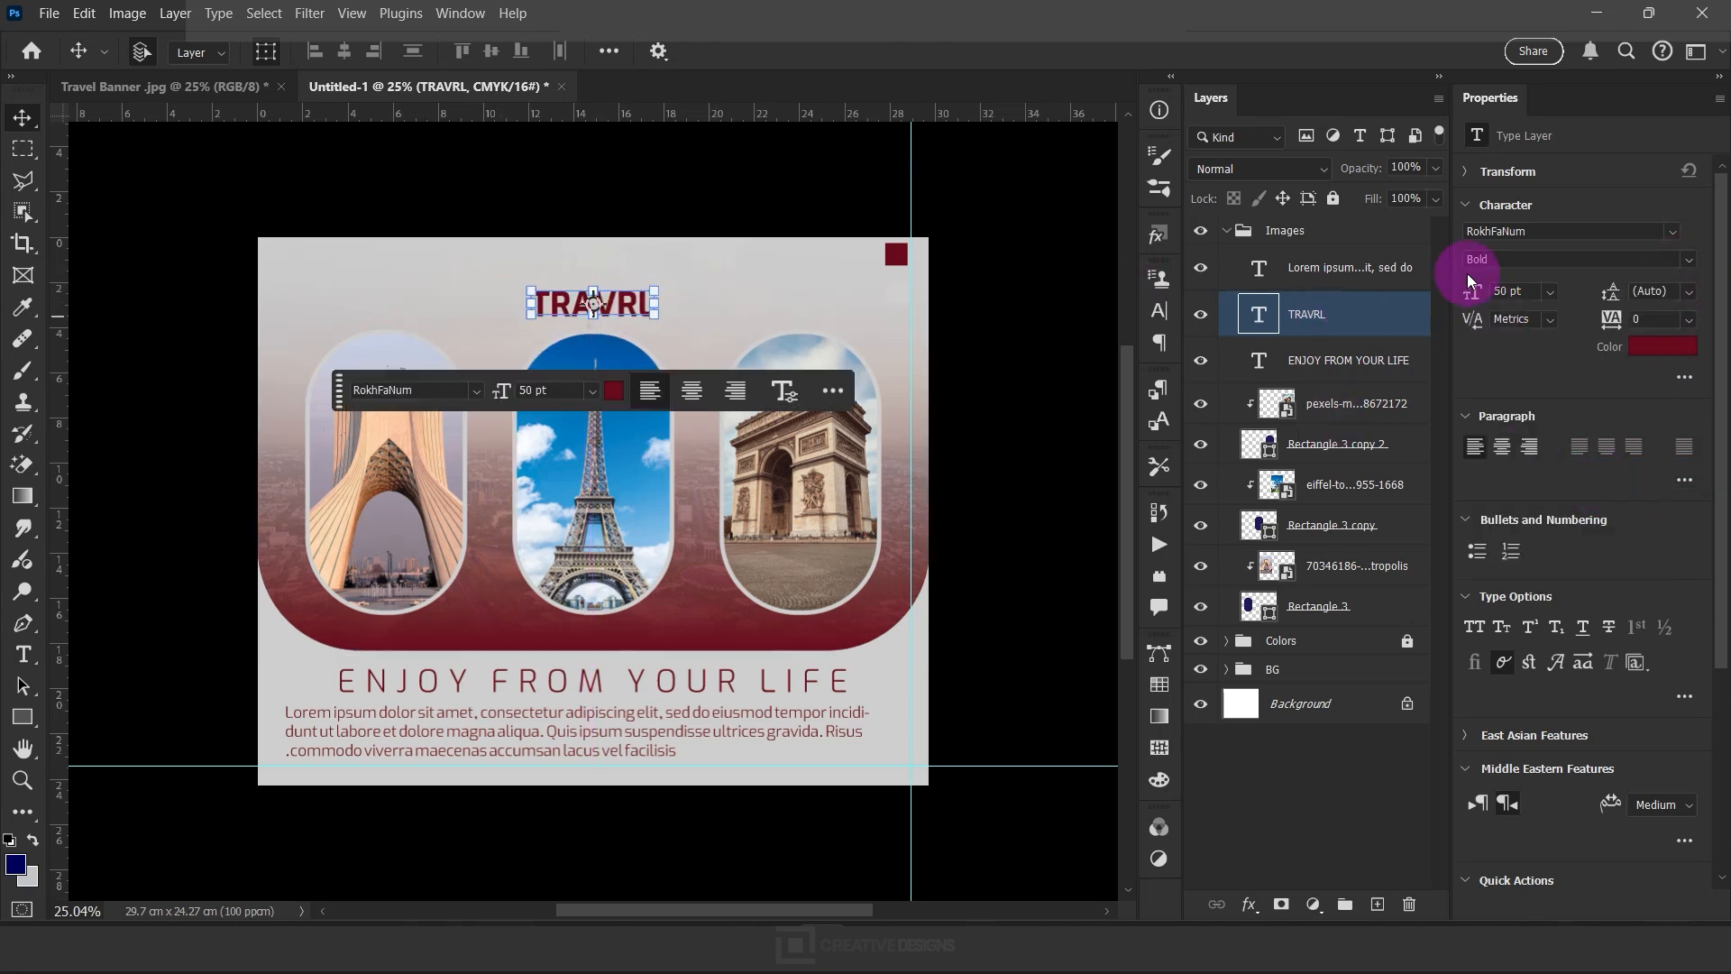
{"action": "left_click_drag", "start_coordinate": [1474, 296], "coordinate": [1496, 296]}
{"action": "left_click_drag", "start_coordinate": [640, 302], "coordinate": [637, 312]}
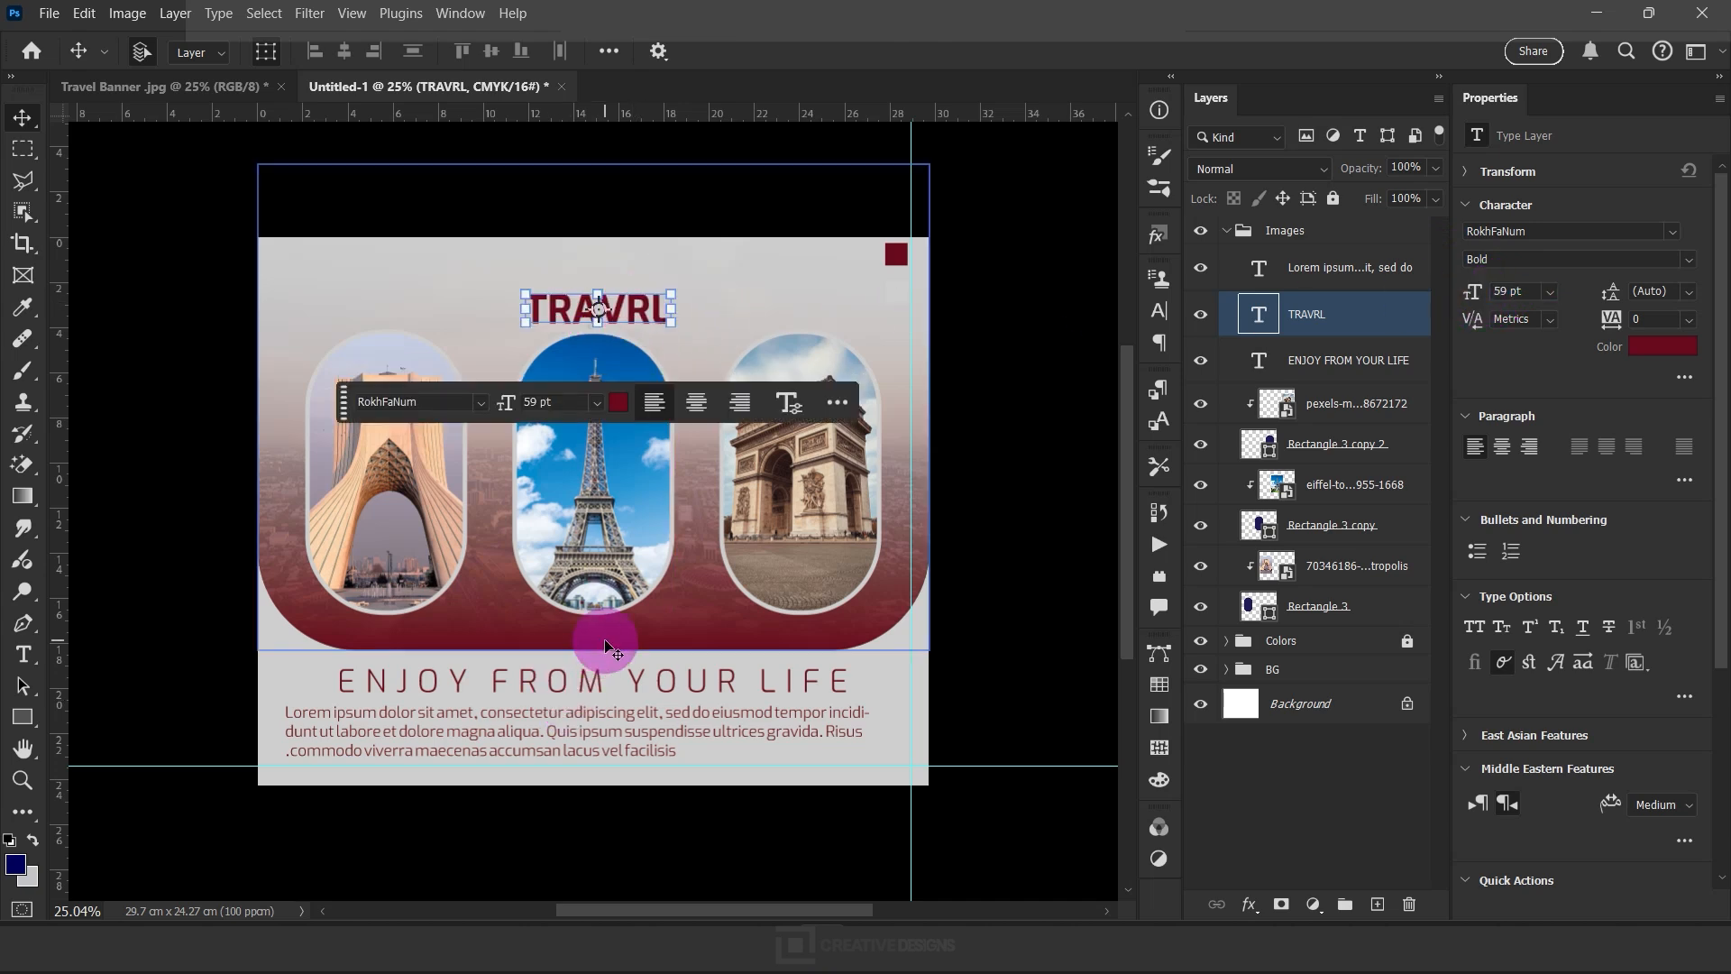
Duplicate the "TRAVRL" title just above the original and replace the copy's text with "TRAVEL THESE"
{"action": "left_click_drag", "start_coordinate": [633, 311], "coordinate": [633, 275]}
{"action": "double_click", "coordinate": [632, 276]}
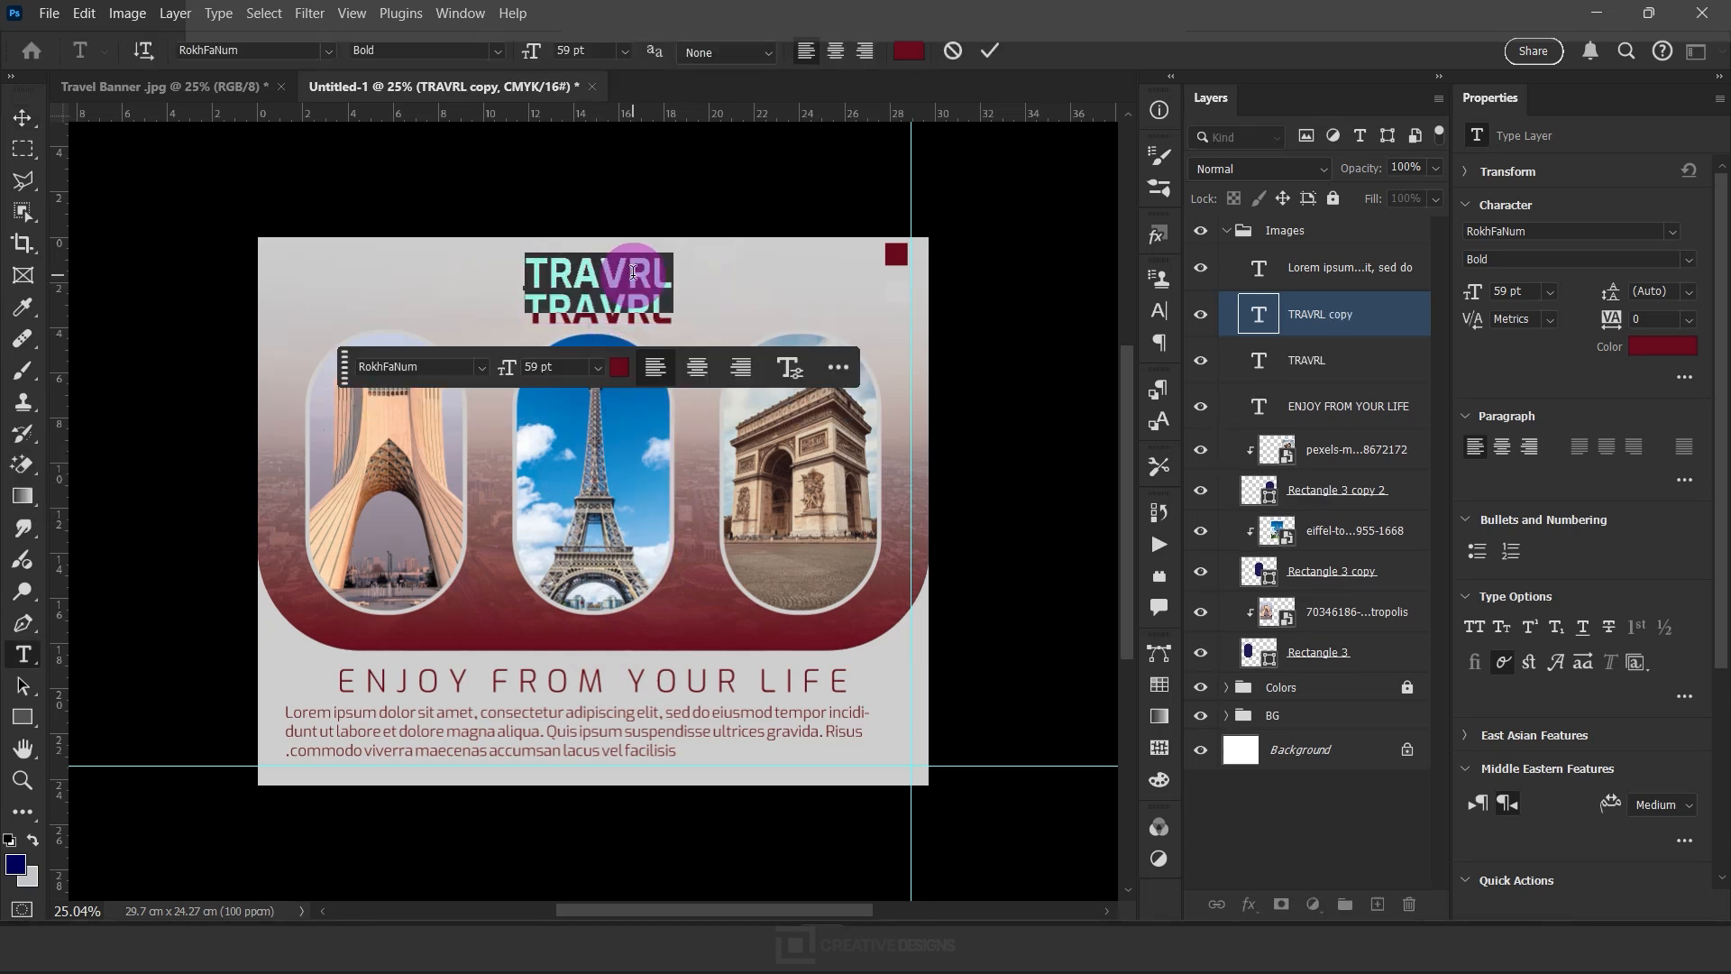
{"action": "key", "text": "Caps_Lock"}
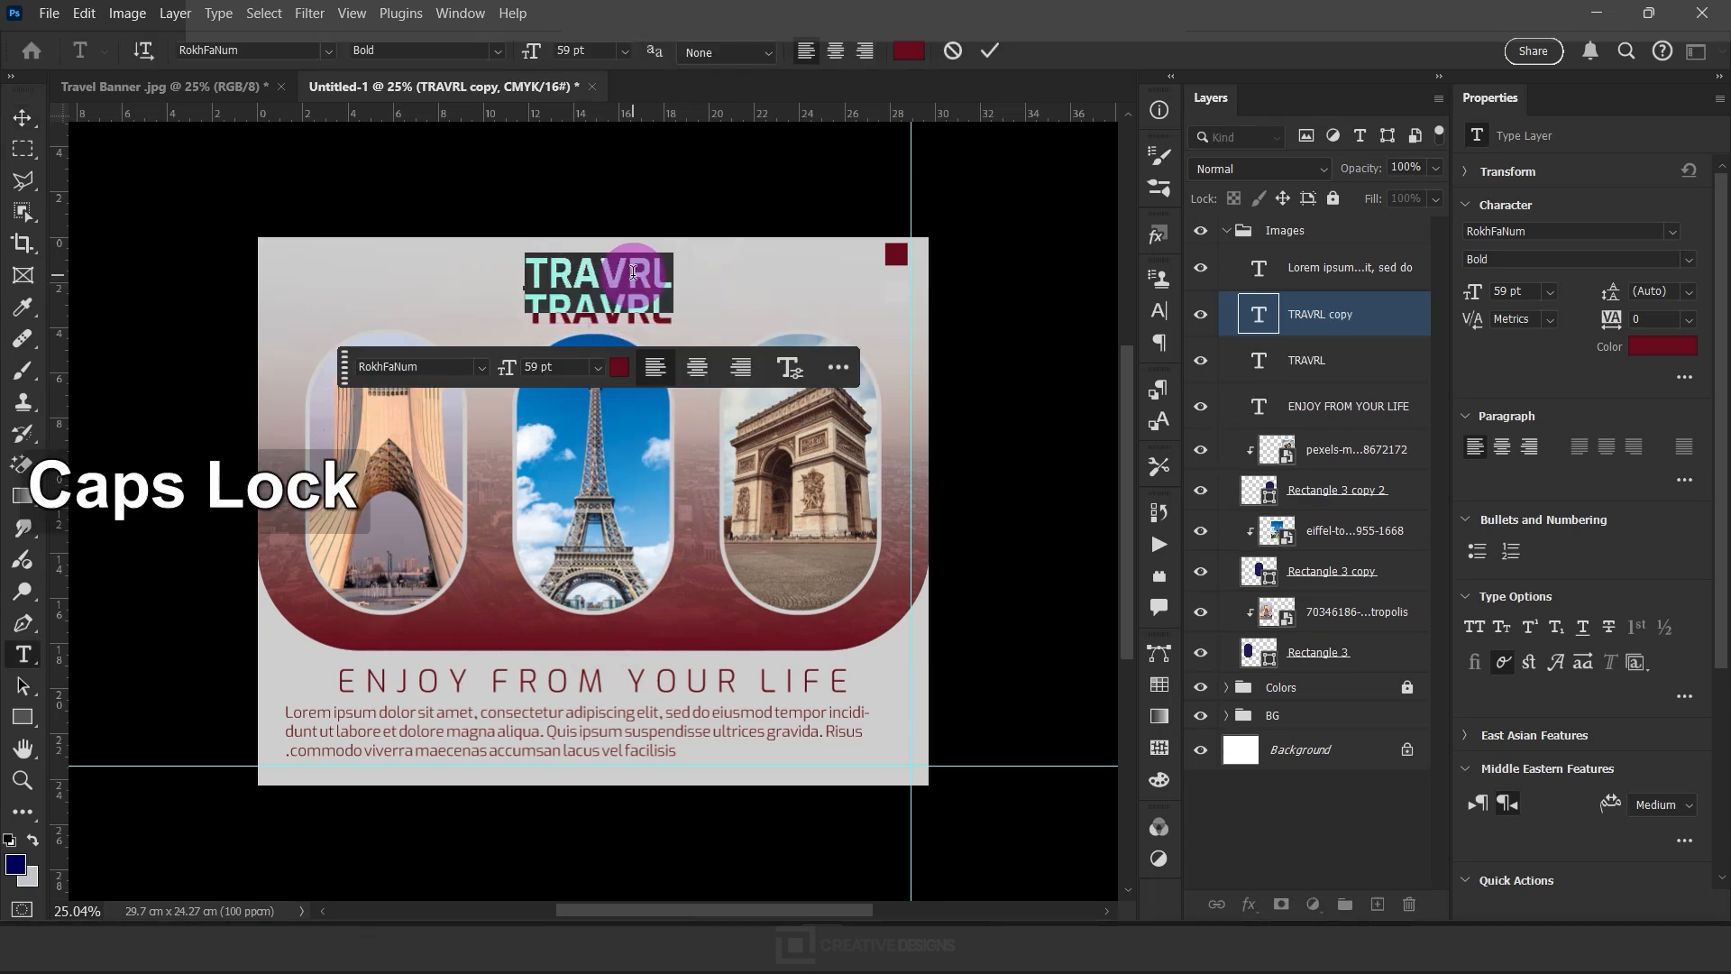
{"action": "key", "text": "shift"}
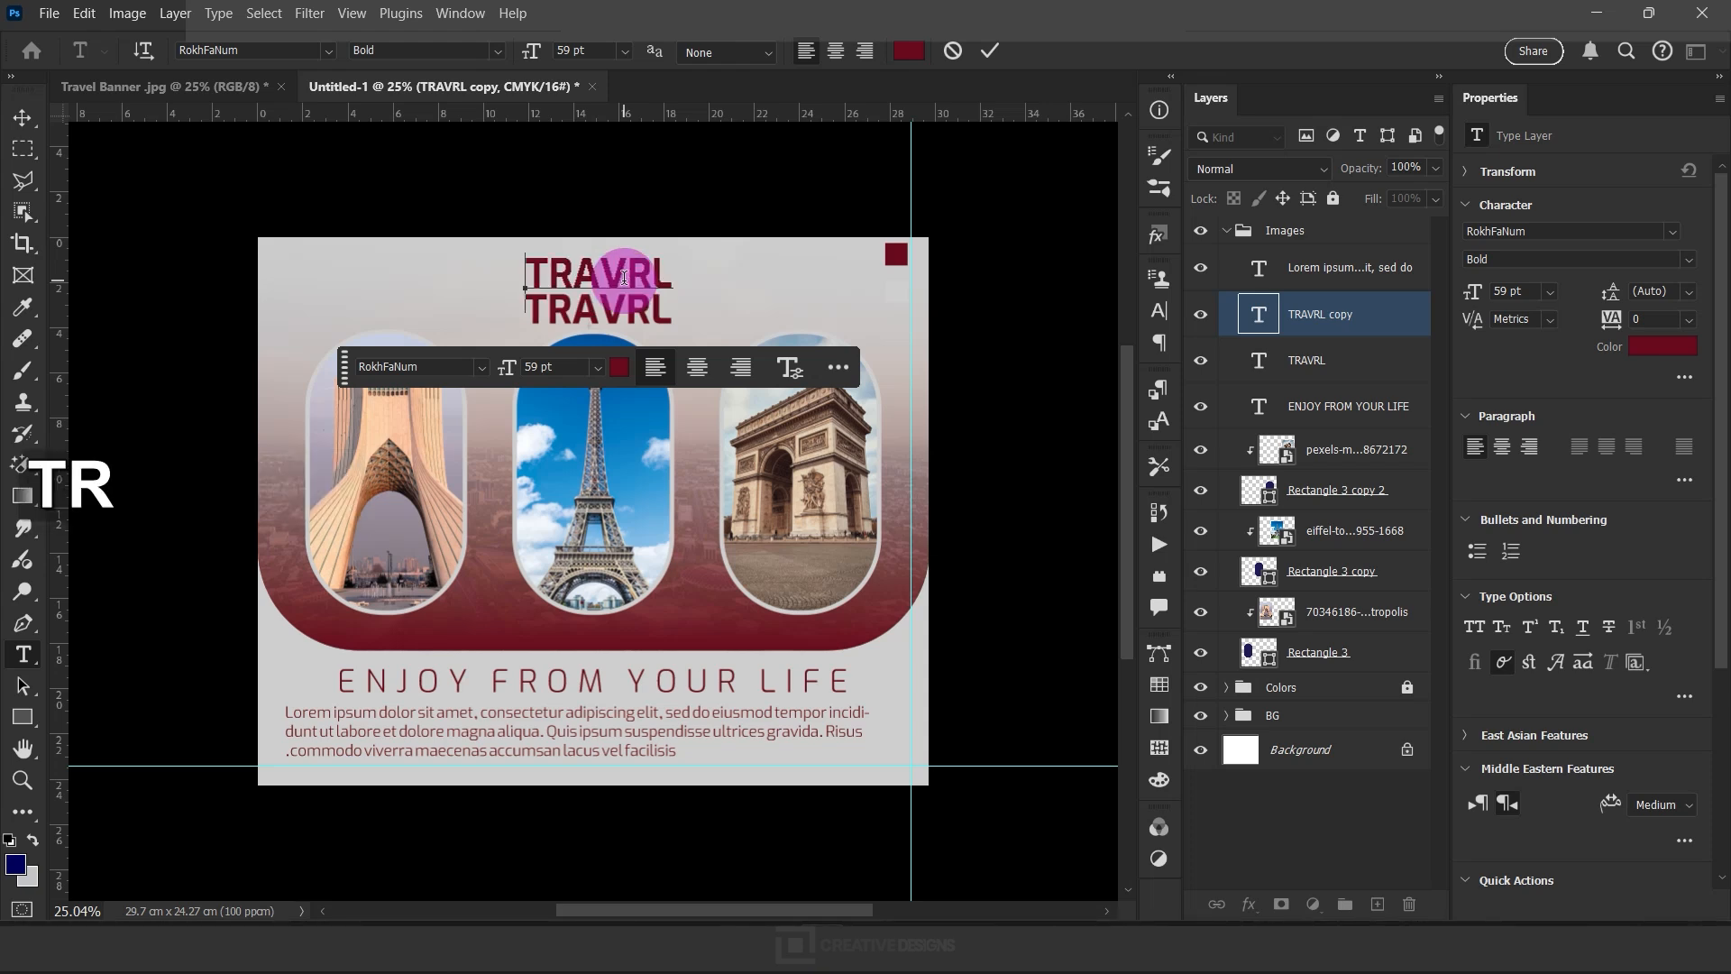
{"action": "type", "text": "TRAVEL THE"}
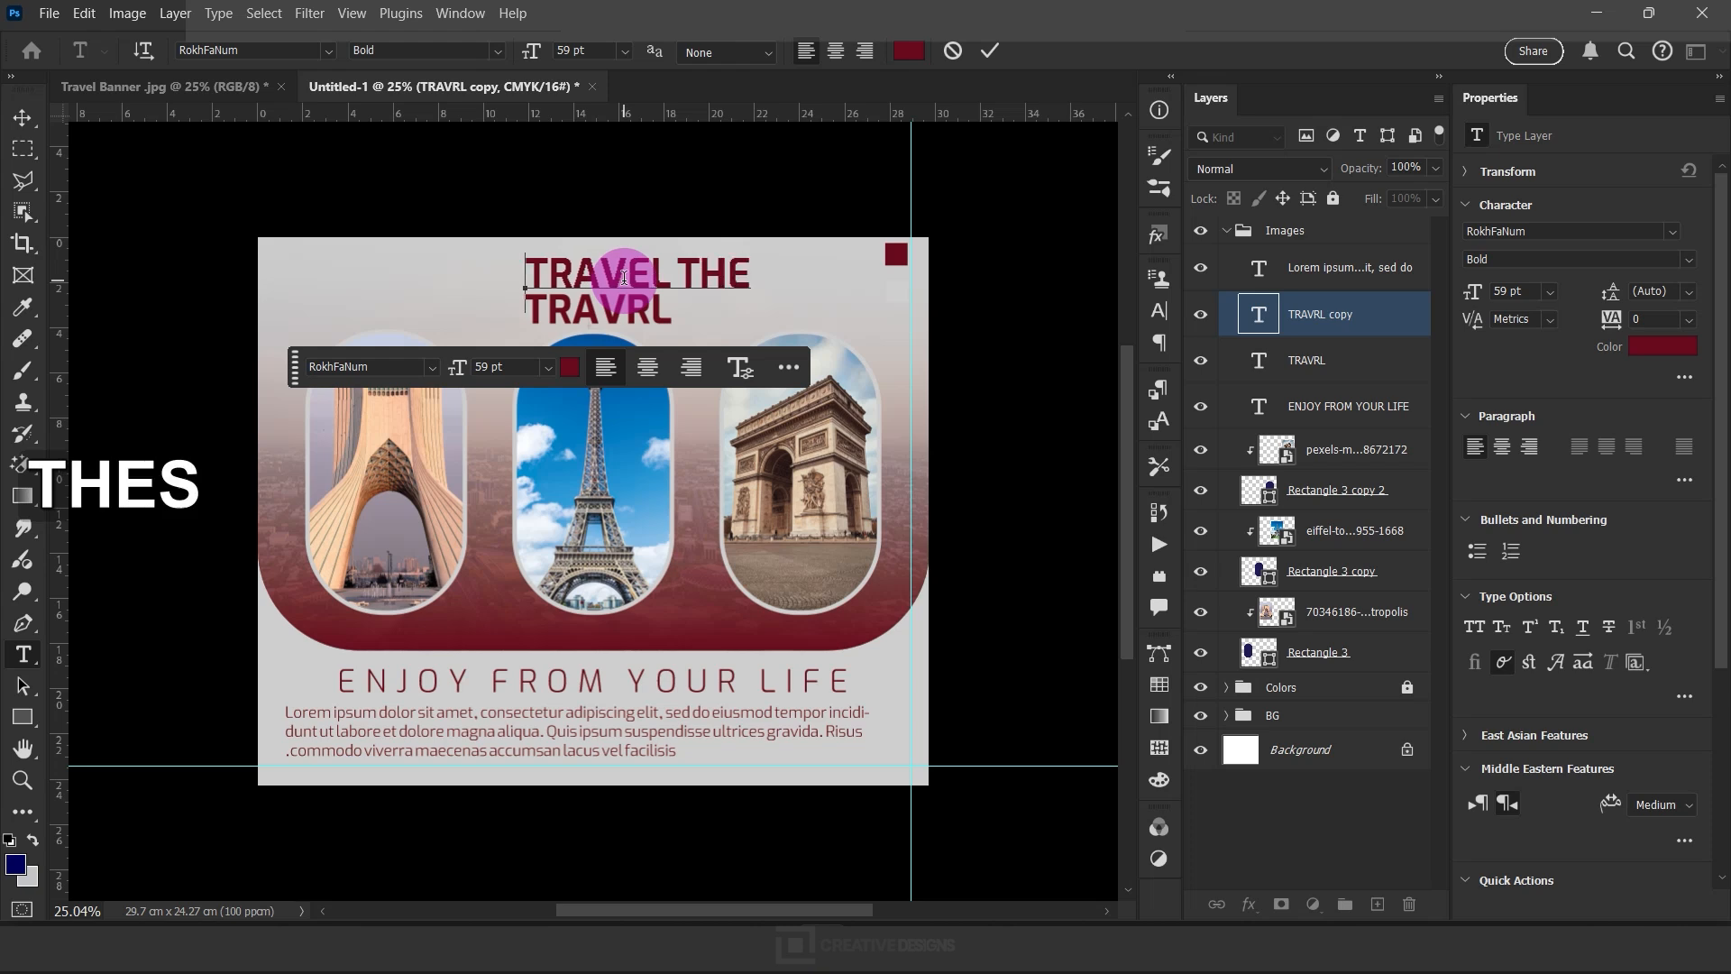
{"action": "key", "text": "ctrl+Return"}
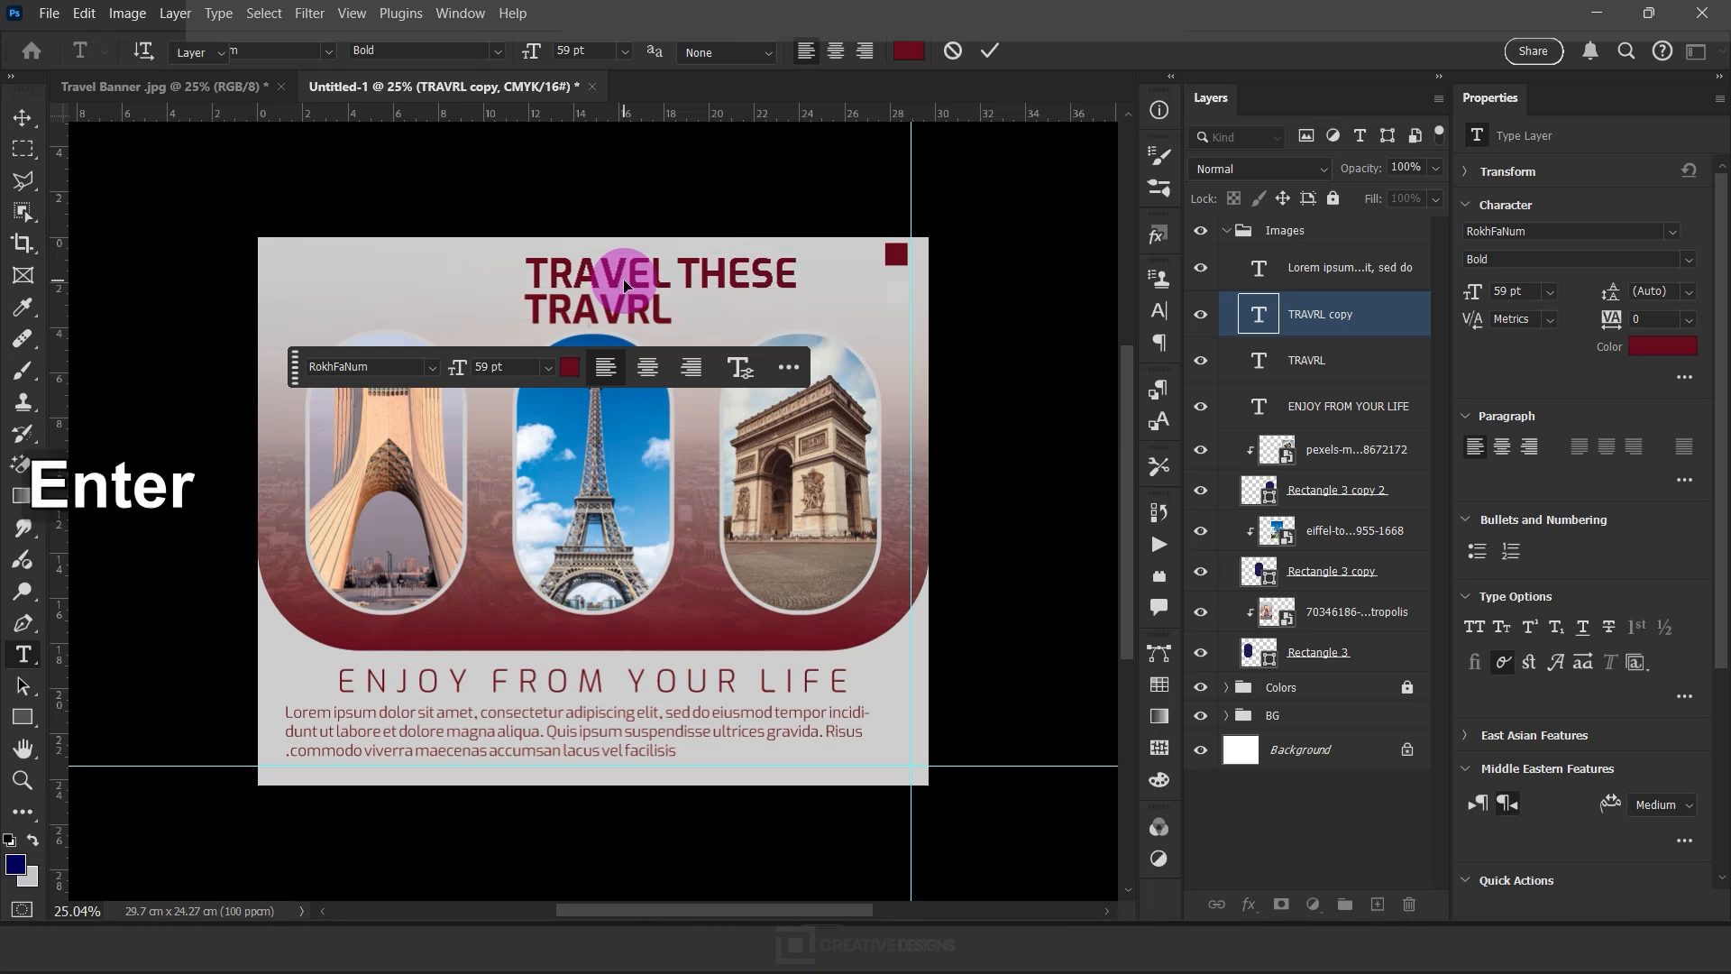
{"action": "key", "text": "v"}
{"action": "key", "text": "ctrl+t"}
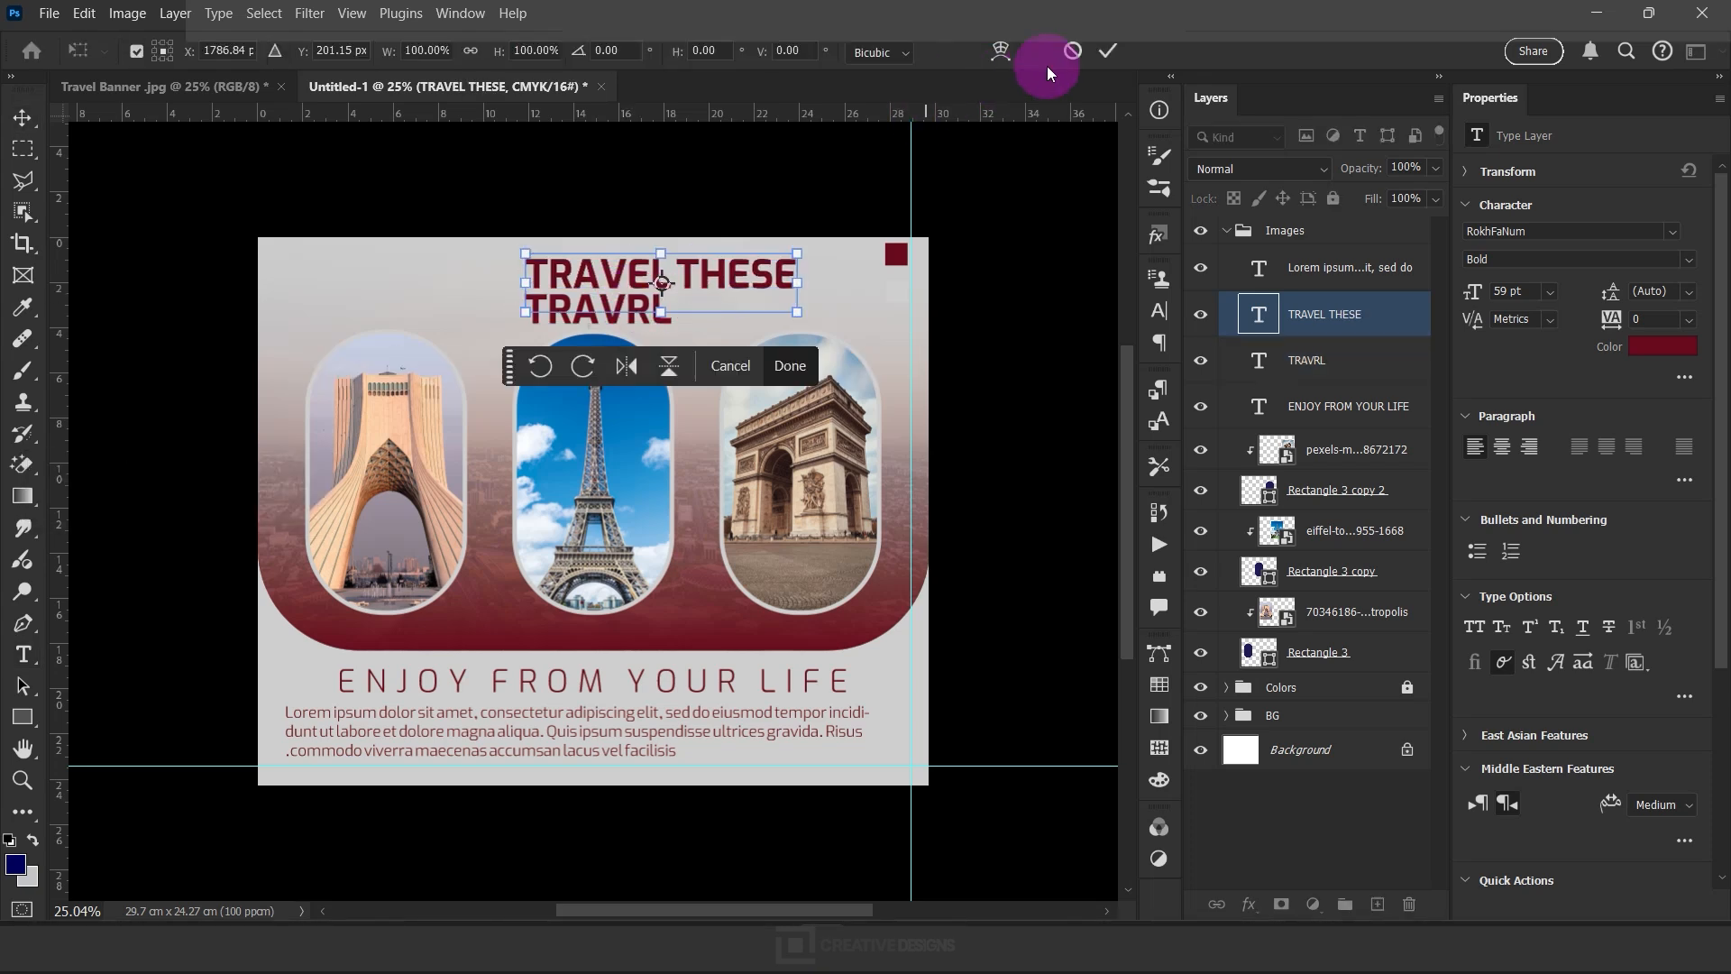
{"action": "left_click", "coordinate": [1070, 51]}
Replace the text of the lower "TRAVRL" title with "PLACES"
{"action": "left_click", "coordinate": [654, 316]}
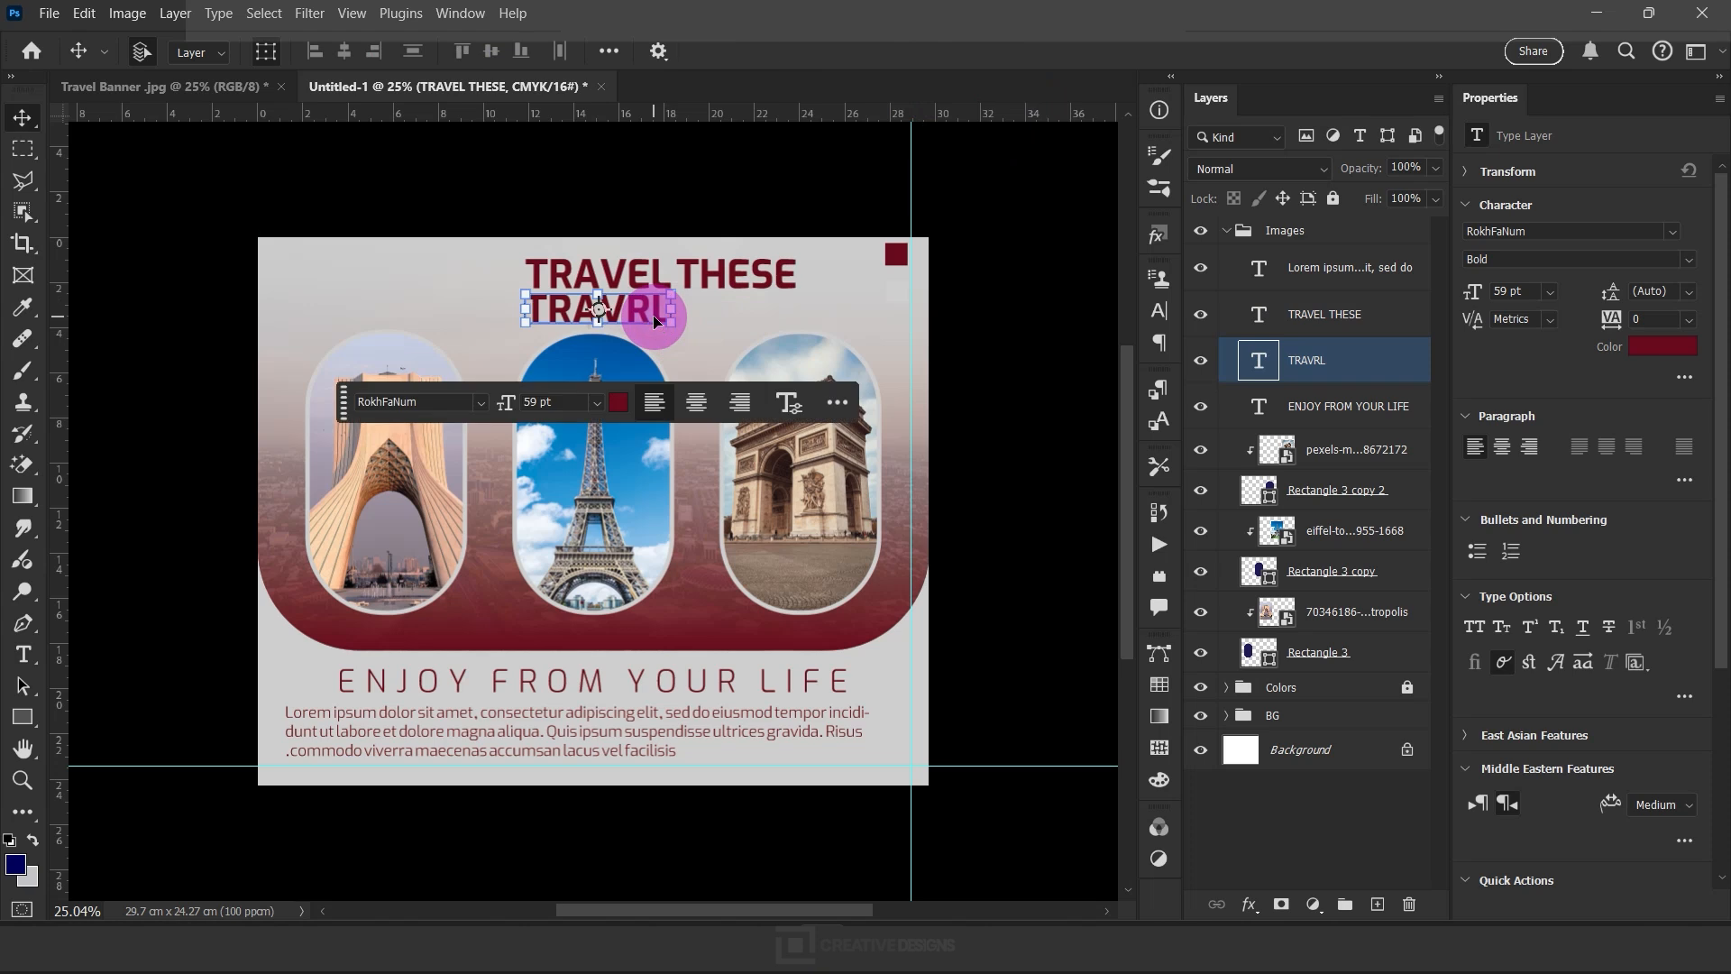
{"action": "double_click", "coordinate": [654, 314]}
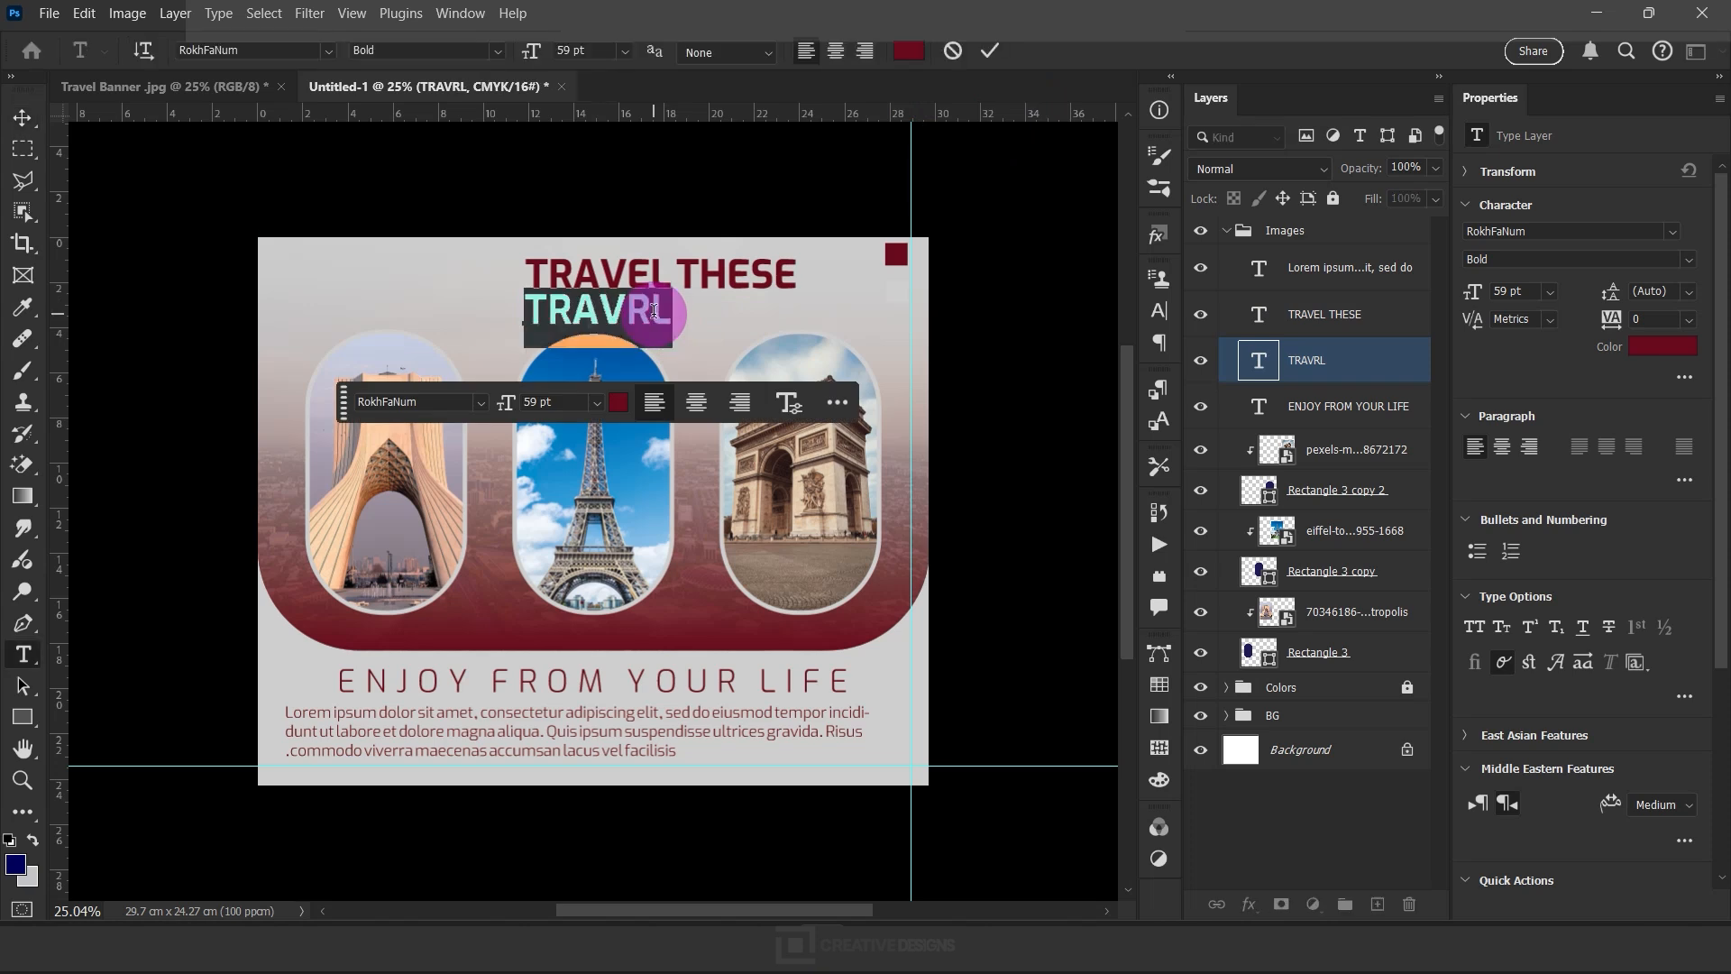
{"action": "type", "text": "PLACES"}
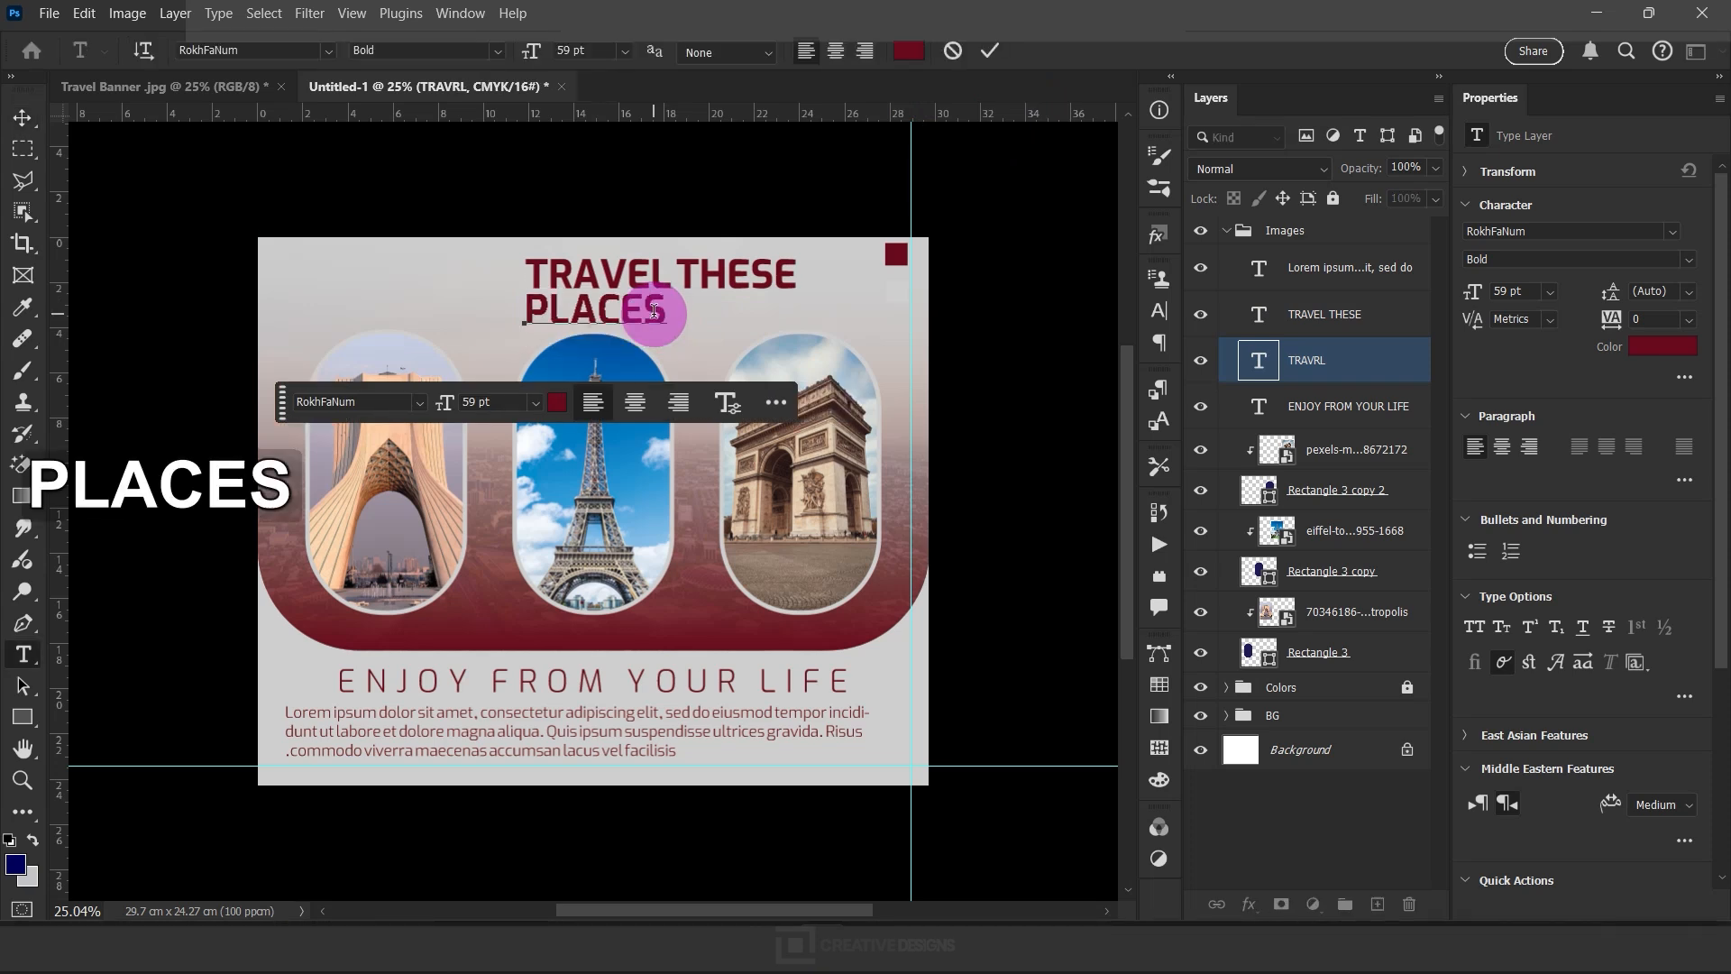
{"action": "key", "text": "Return"}
Move the "TRAVEL THESE" line over "PLACES" and set its font style to Regular
{"action": "left_click", "coordinate": [696, 283]}
{"action": "left_click_drag", "start_coordinate": [696, 283], "coordinate": [636, 283]}
{"action": "left_click", "coordinate": [1507, 290]}
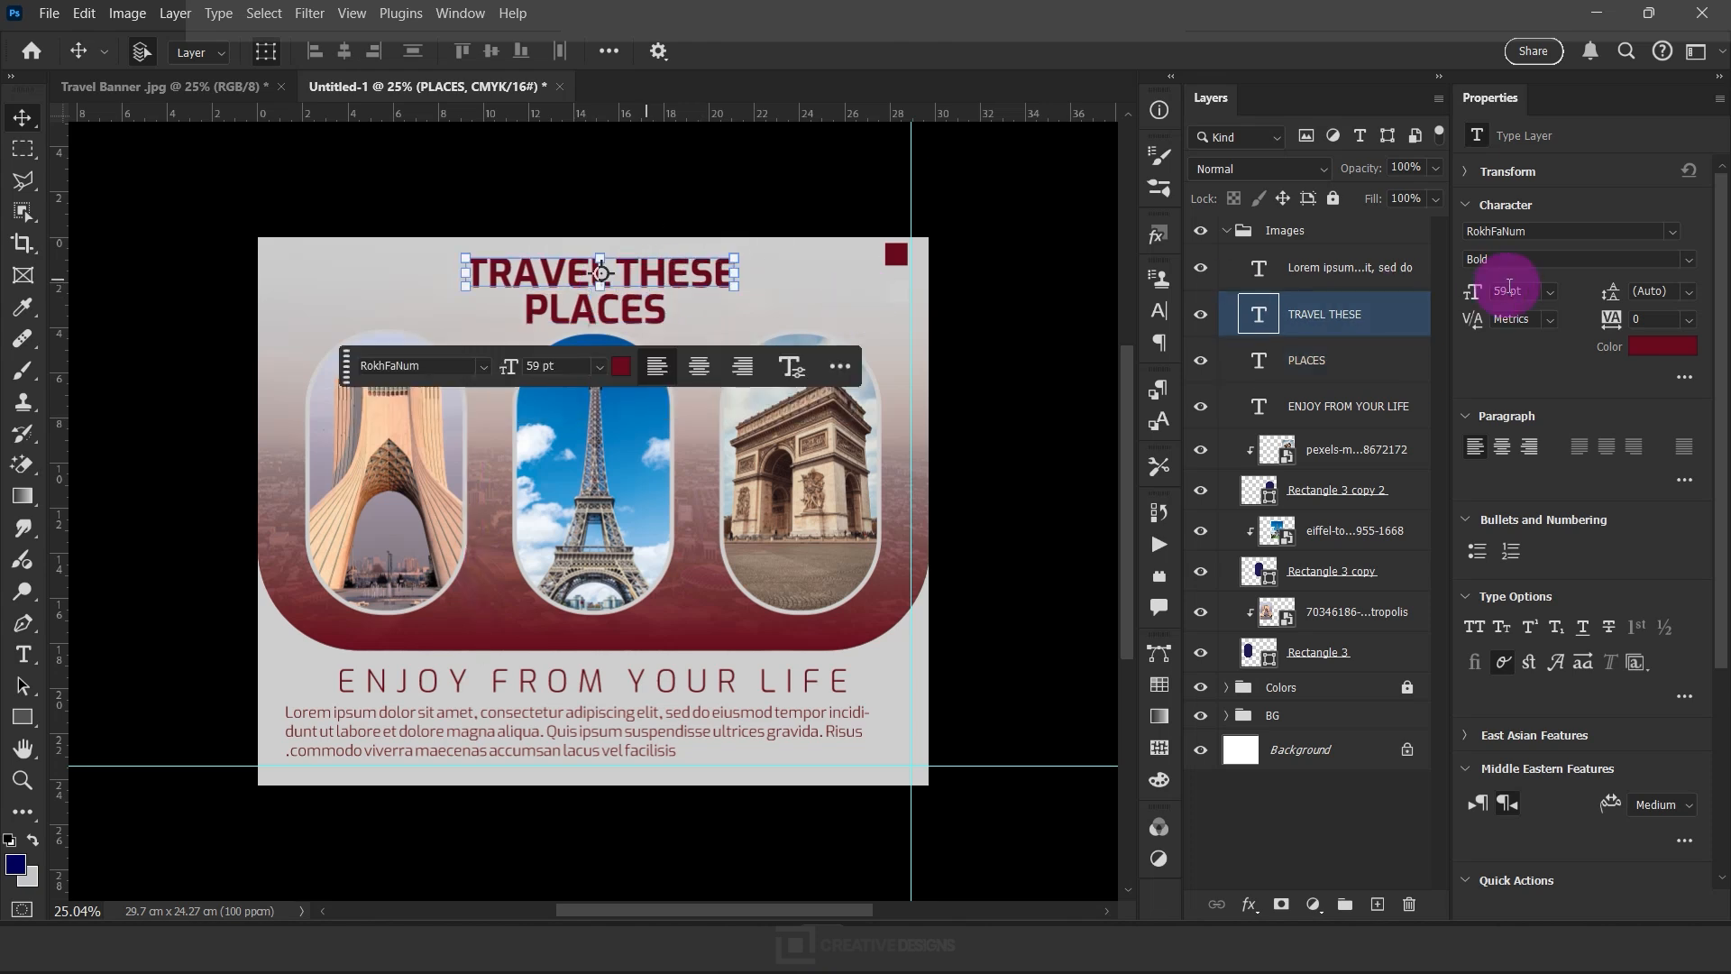
{"action": "left_click", "coordinate": [1658, 268]}
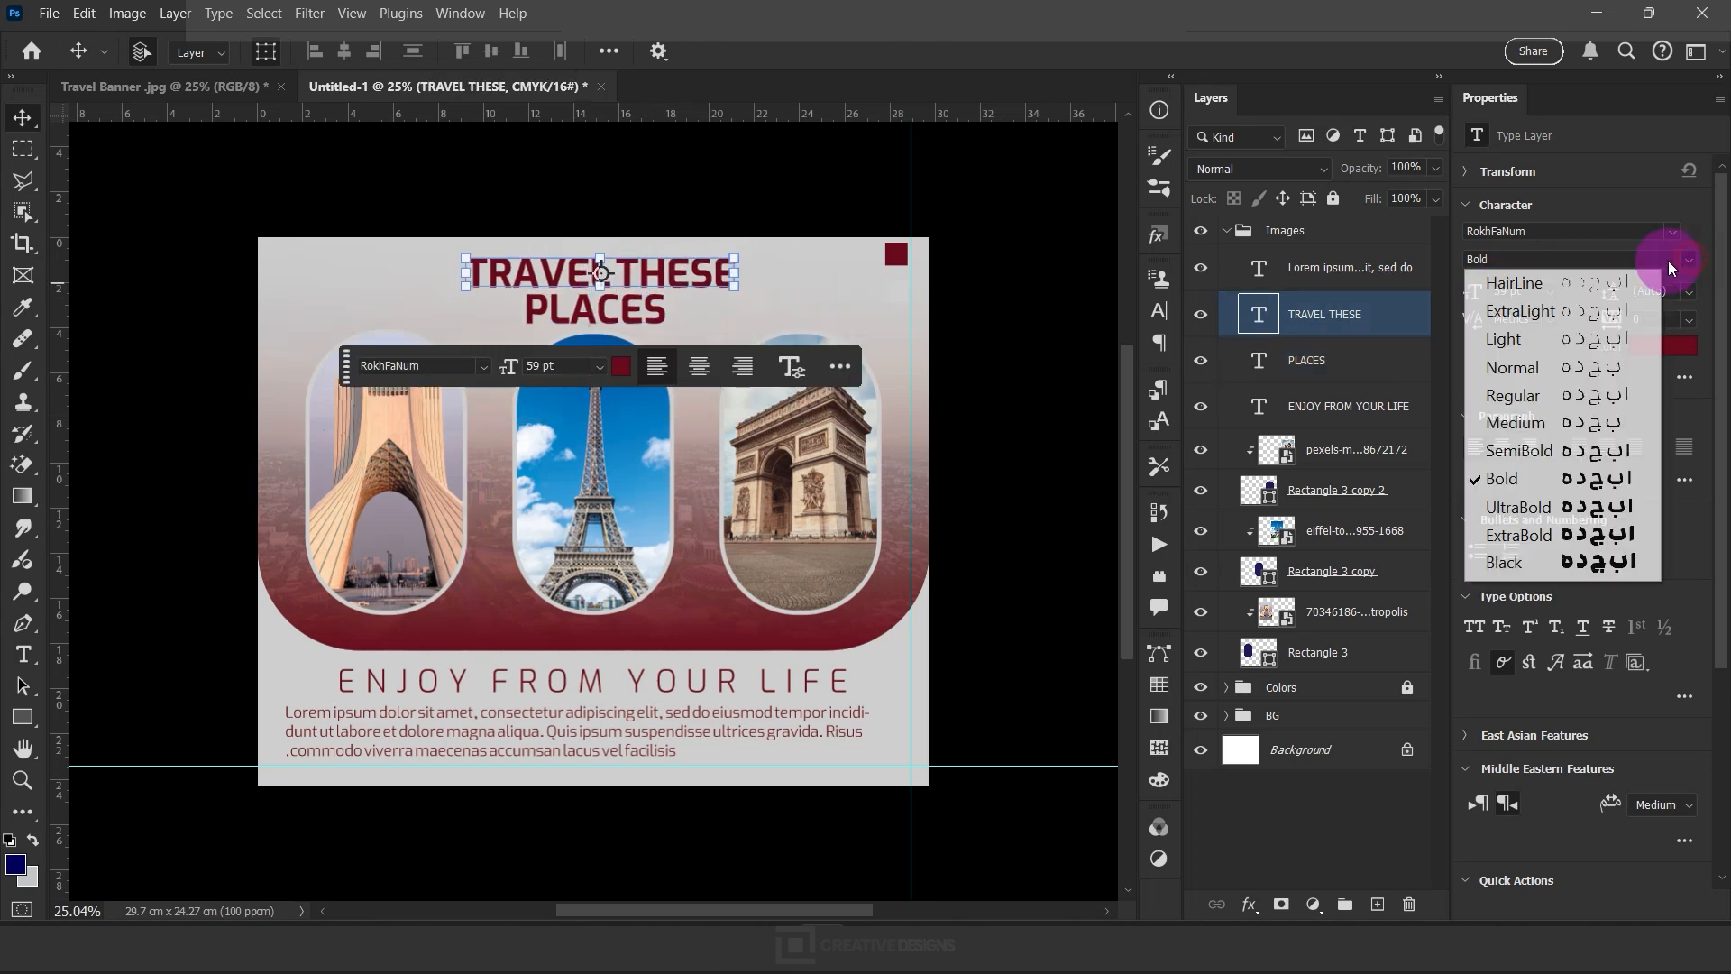
{"action": "left_click", "coordinate": [1584, 398]}
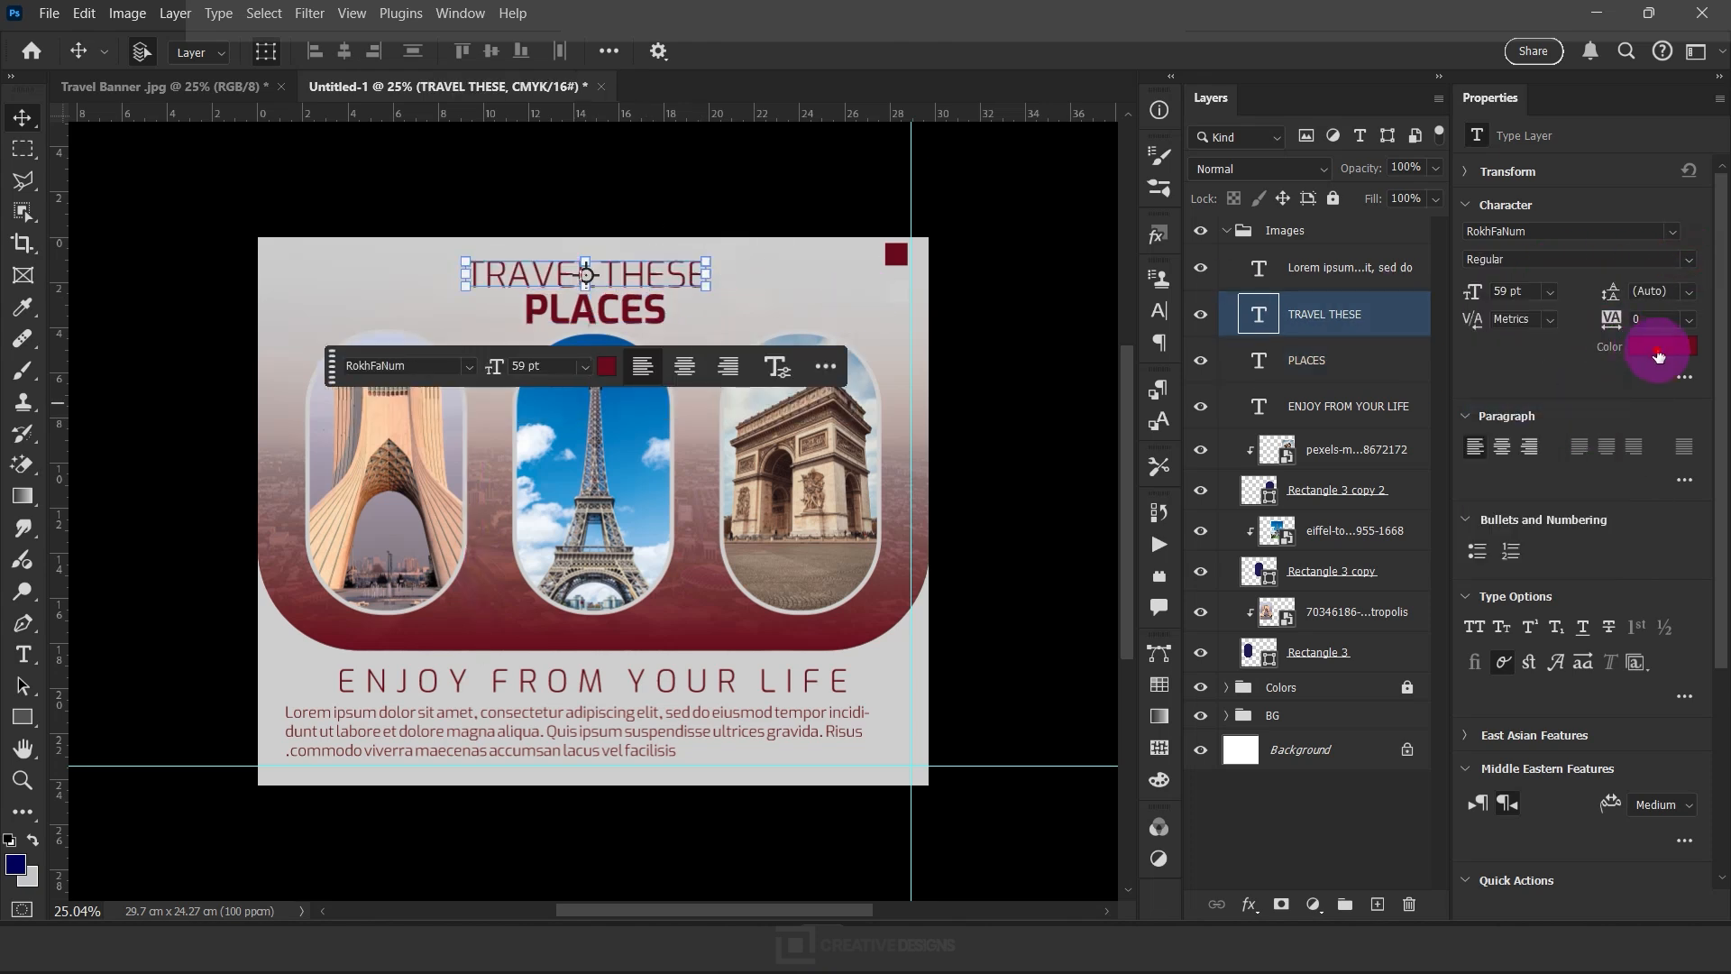
Set the text color of the "TRAVEL THESE" line to white (#ffffff)
{"action": "left_click", "coordinate": [1663, 346]}
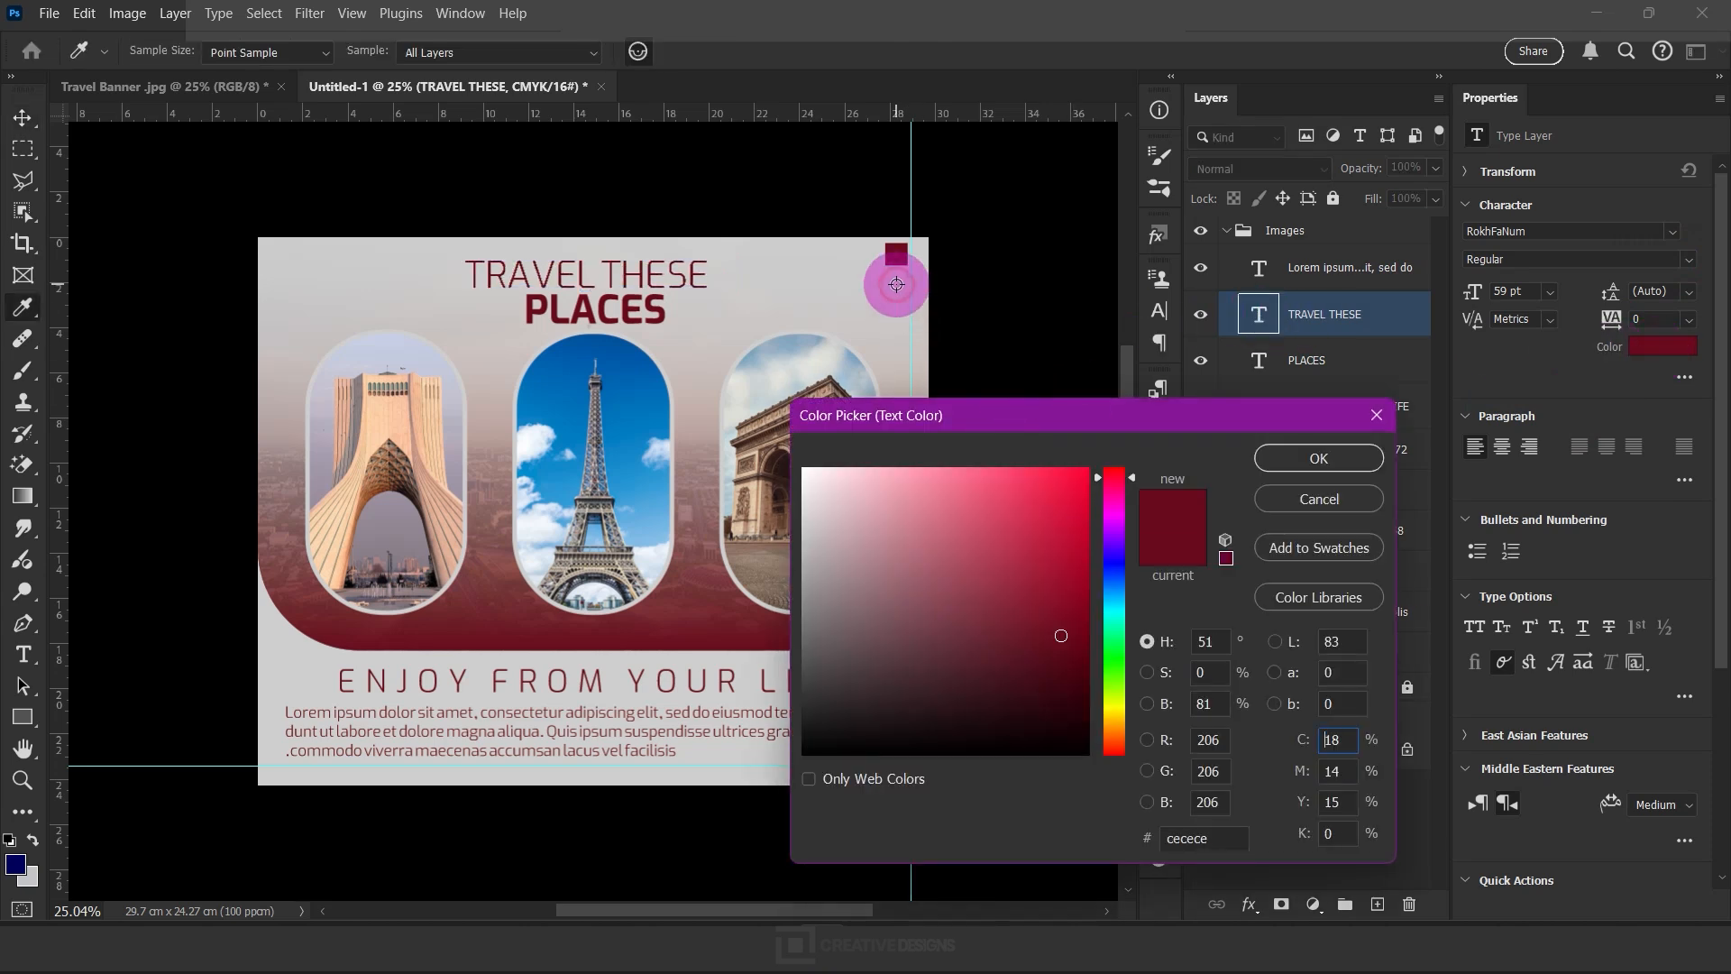
{"action": "key", "text": "Caps_Lock"}
{"action": "mouse_move", "coordinate": [882, 517]}
{"action": "left_mouse_down"}
{"action": "mouse_move", "coordinate": [853, 457]}
{"action": "mouse_move", "coordinate": [774, 444]}
{"action": "left_mouse_up"}
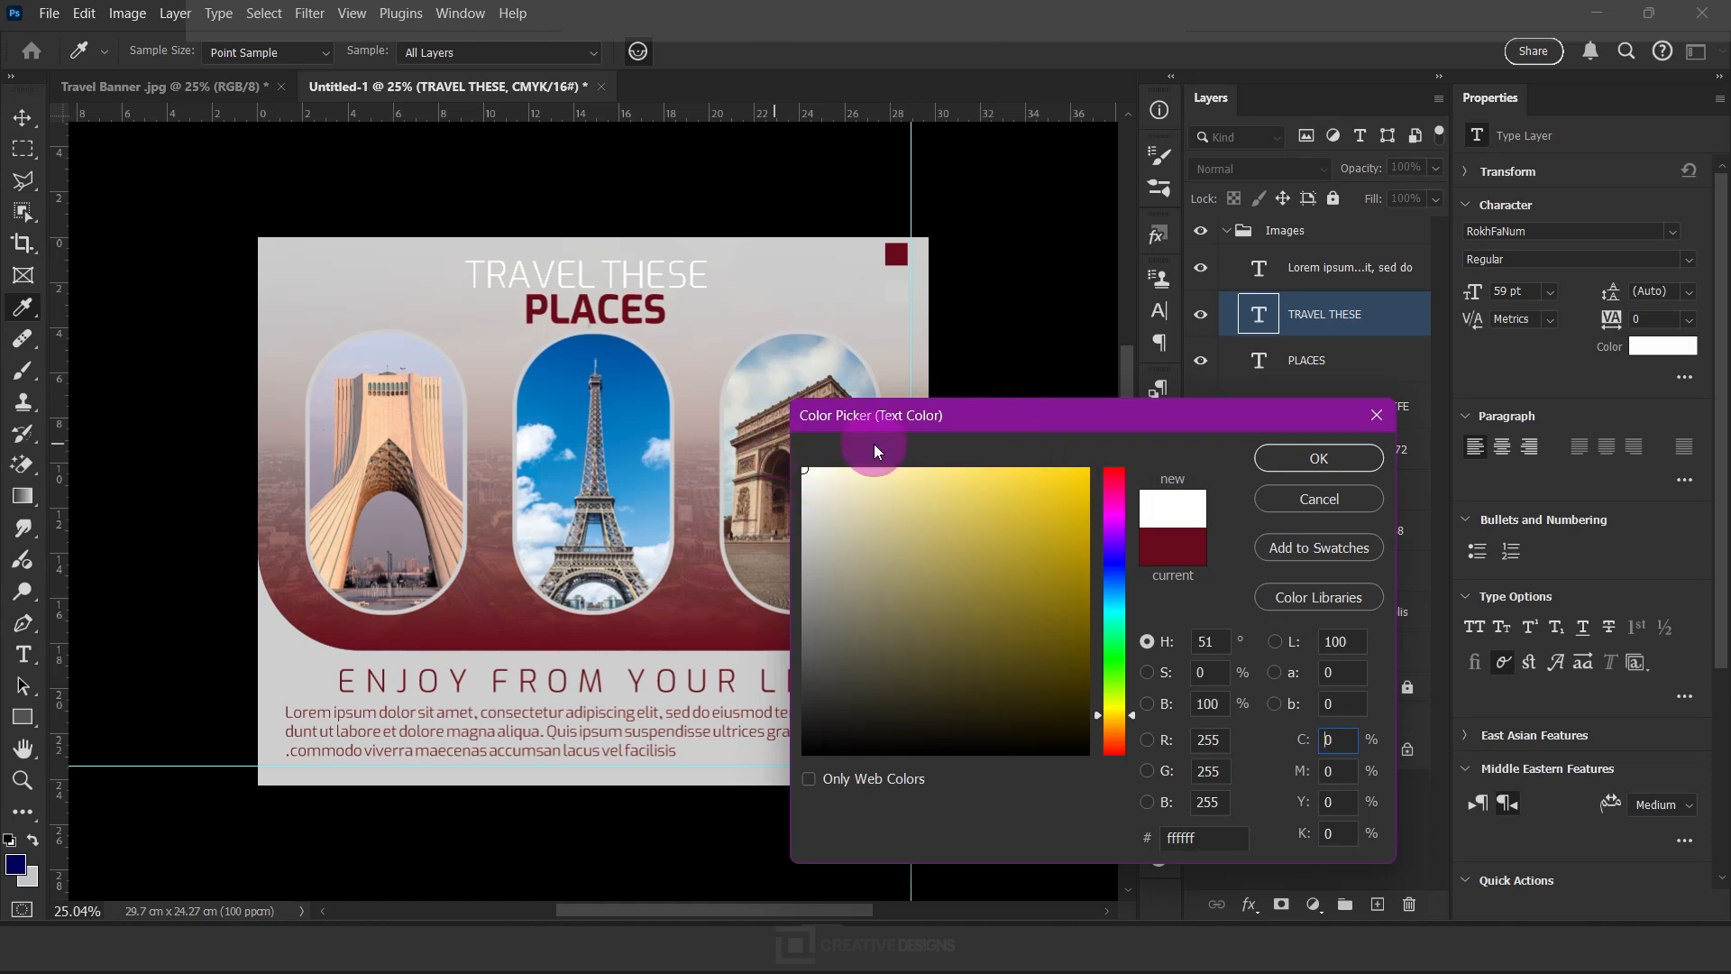
{"action": "left_click", "coordinate": [1316, 460]}
{"action": "key", "text": "v"}
Center the "TRAVEL THESE" line above "PLACES" and select the two title lines together
{"action": "scroll", "coordinate": [649, 270], "scroll_direction": "up", "scroll_amount": 3}
{"action": "left_click_drag", "start_coordinate": [629, 260], "coordinate": [647, 255]}
{"action": "left_click", "coordinate": [644, 320], "text": "shift"}
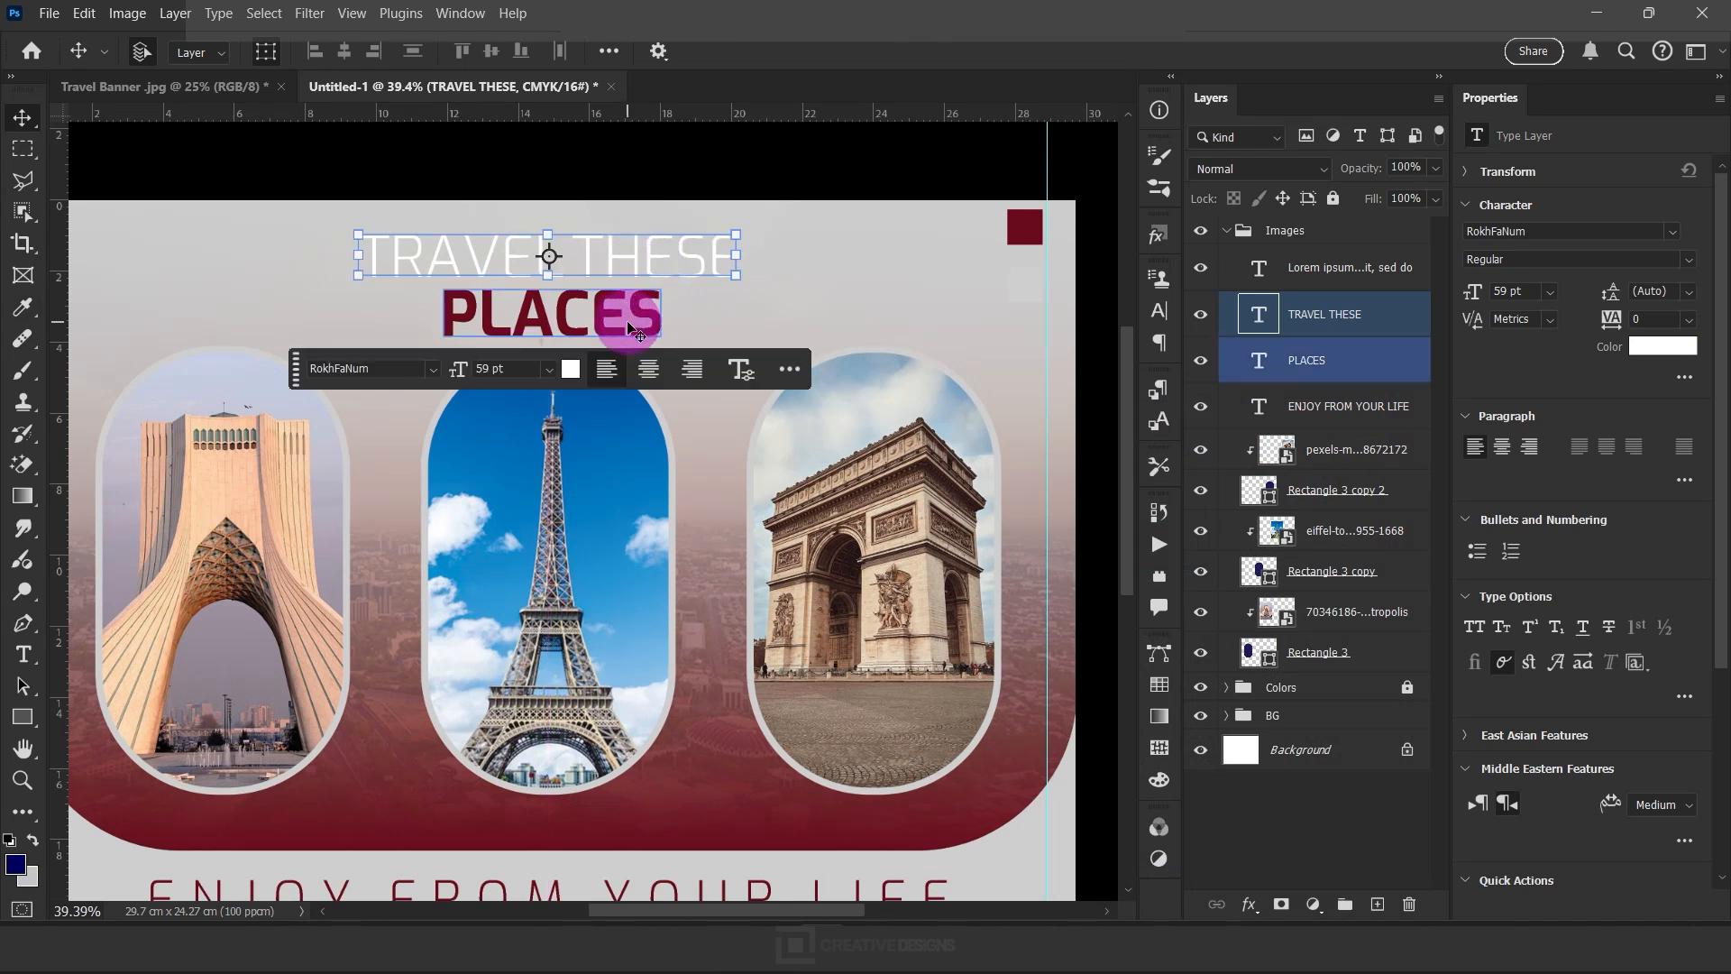
{"action": "left_click", "coordinate": [505, 300], "text": "shift"}
Set the "TRAVEL THE THESE" line's text color to the dark red sampled from the swatch square on the banner
{"action": "left_click", "coordinate": [1661, 347]}
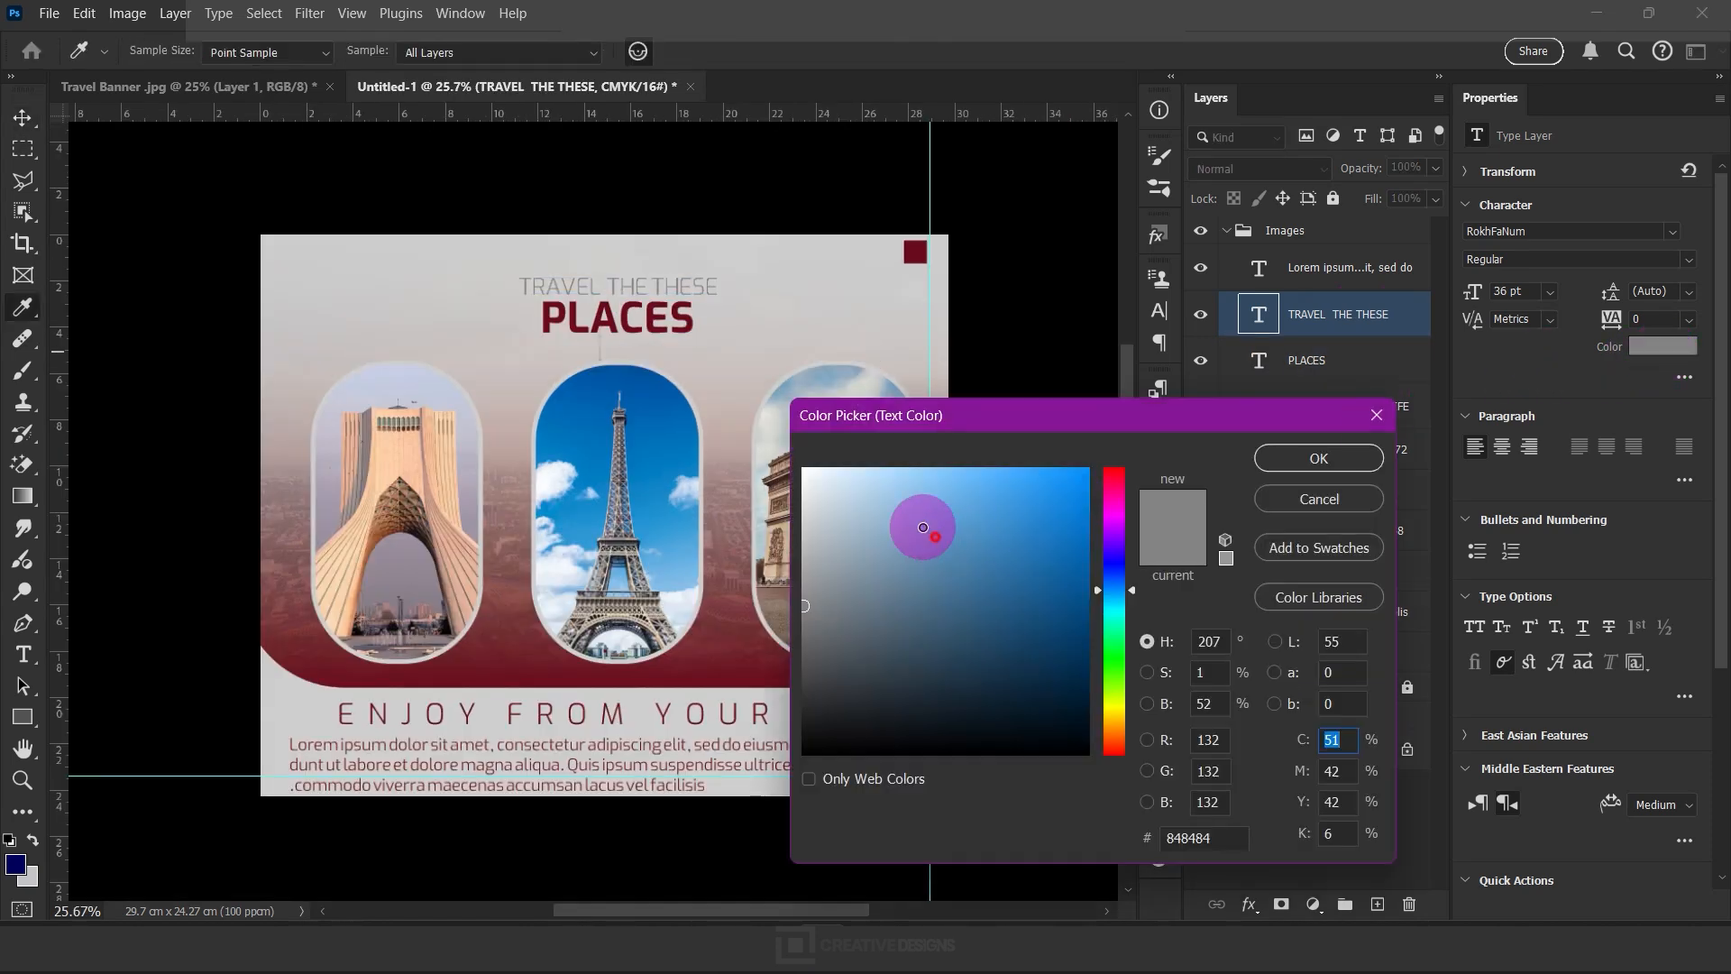
{"action": "left_click_drag", "start_coordinate": [923, 527], "coordinate": [746, 515]}
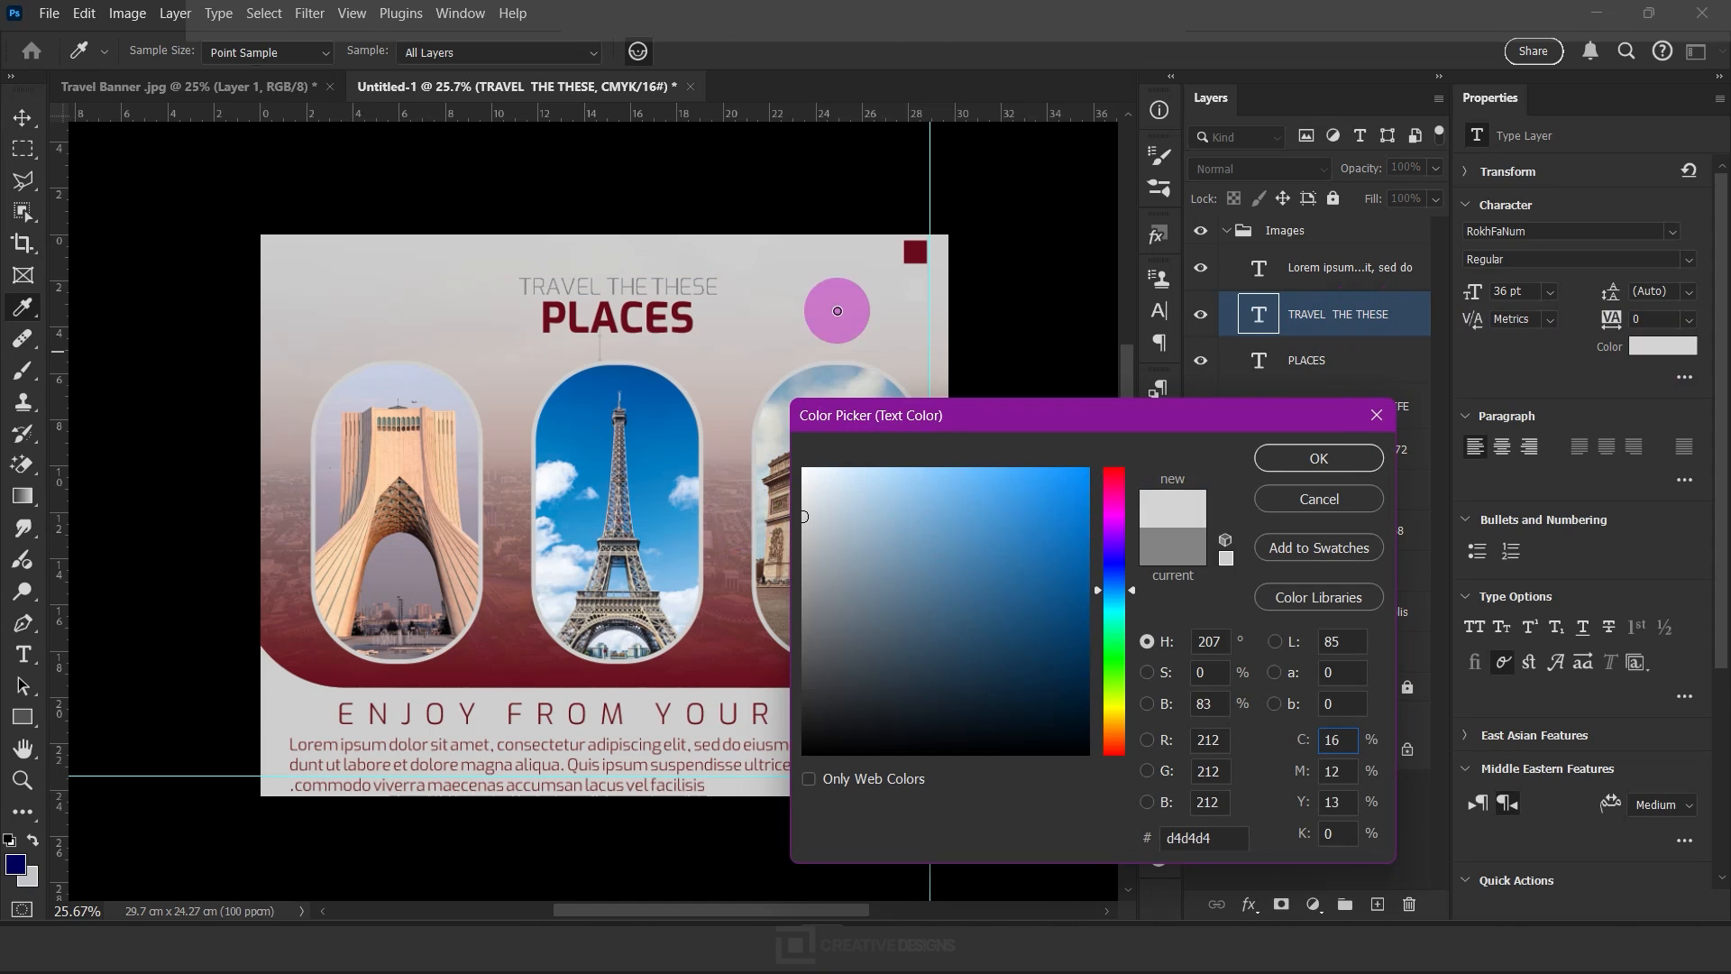
{"action": "left_click", "coordinate": [916, 253]}
{"action": "left_click", "coordinate": [1324, 459]}
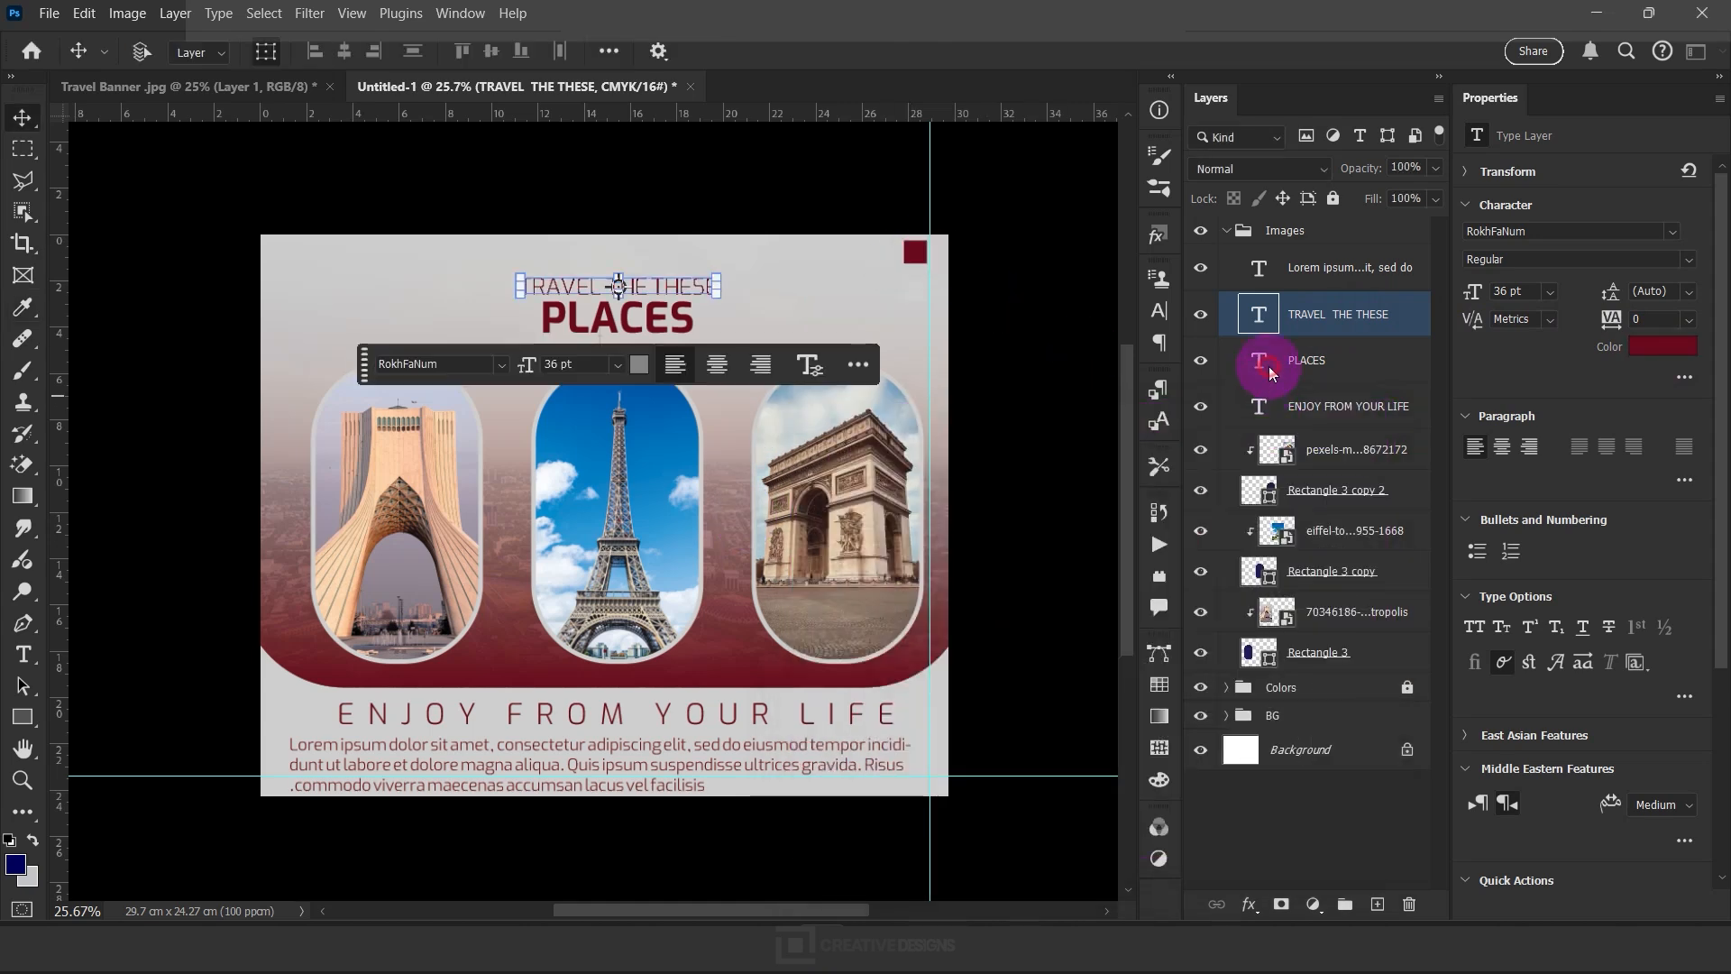
Set the text color of the "PLACES" title to white (#ffffff)
{"action": "left_click", "coordinate": [1269, 372]}
{"action": "left_click", "coordinate": [1664, 352]}
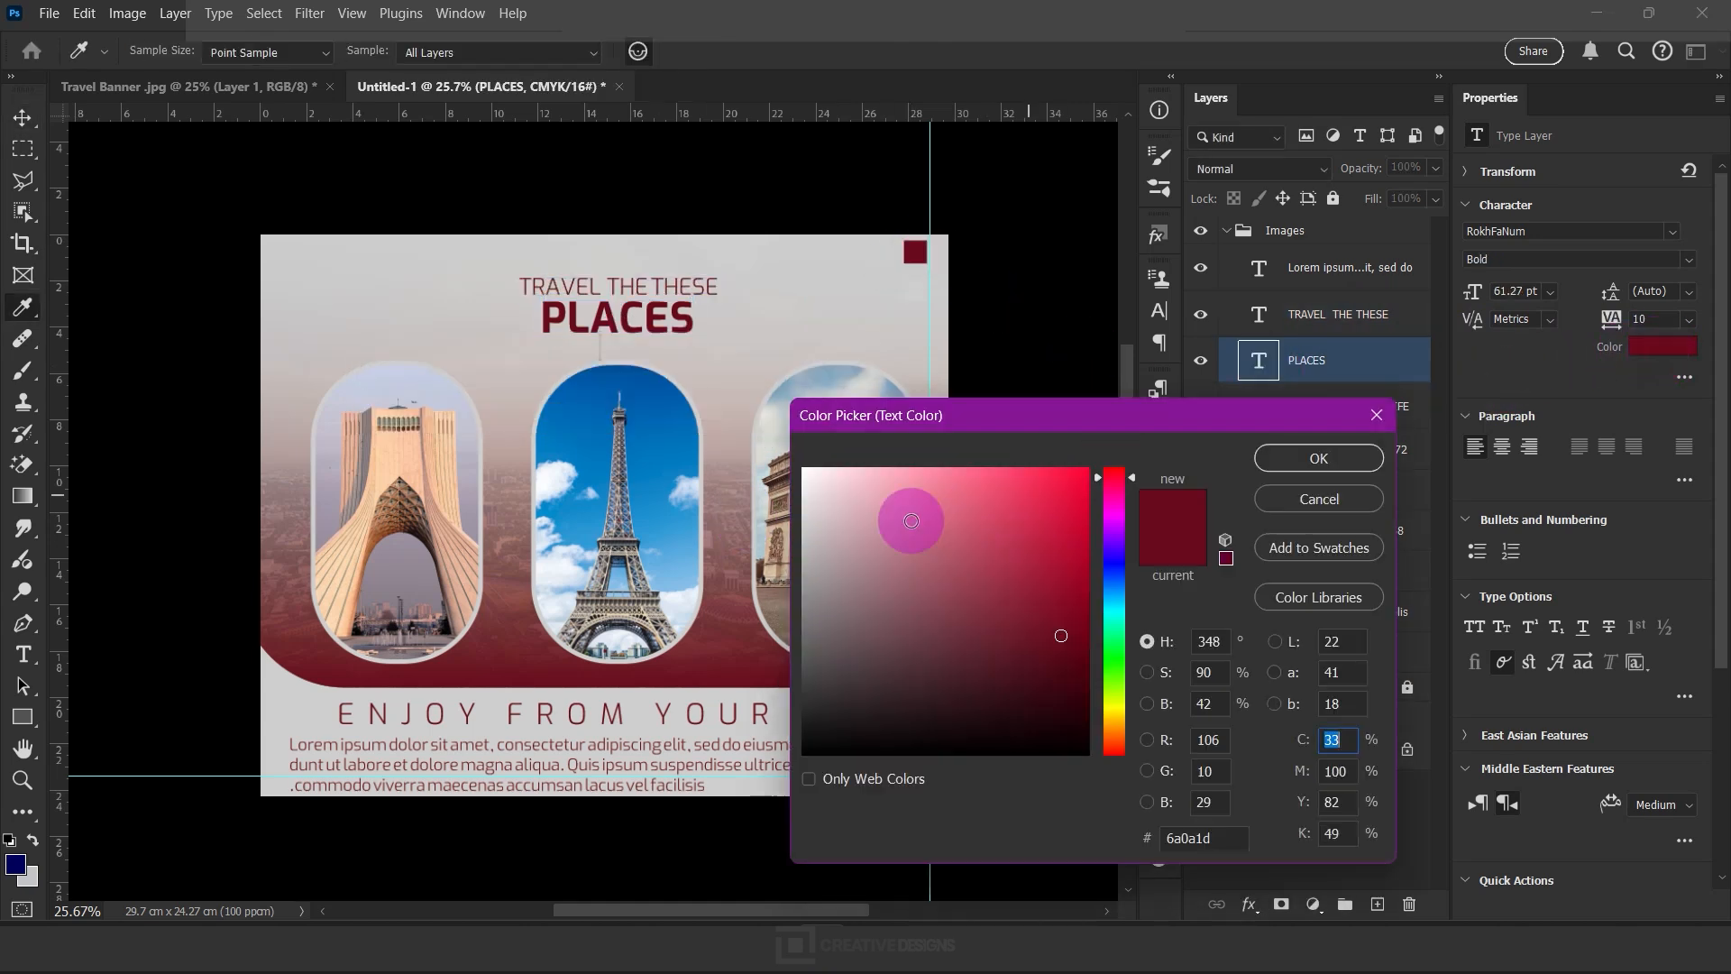
{"action": "left_click_drag", "start_coordinate": [938, 514], "coordinate": [781, 413]}
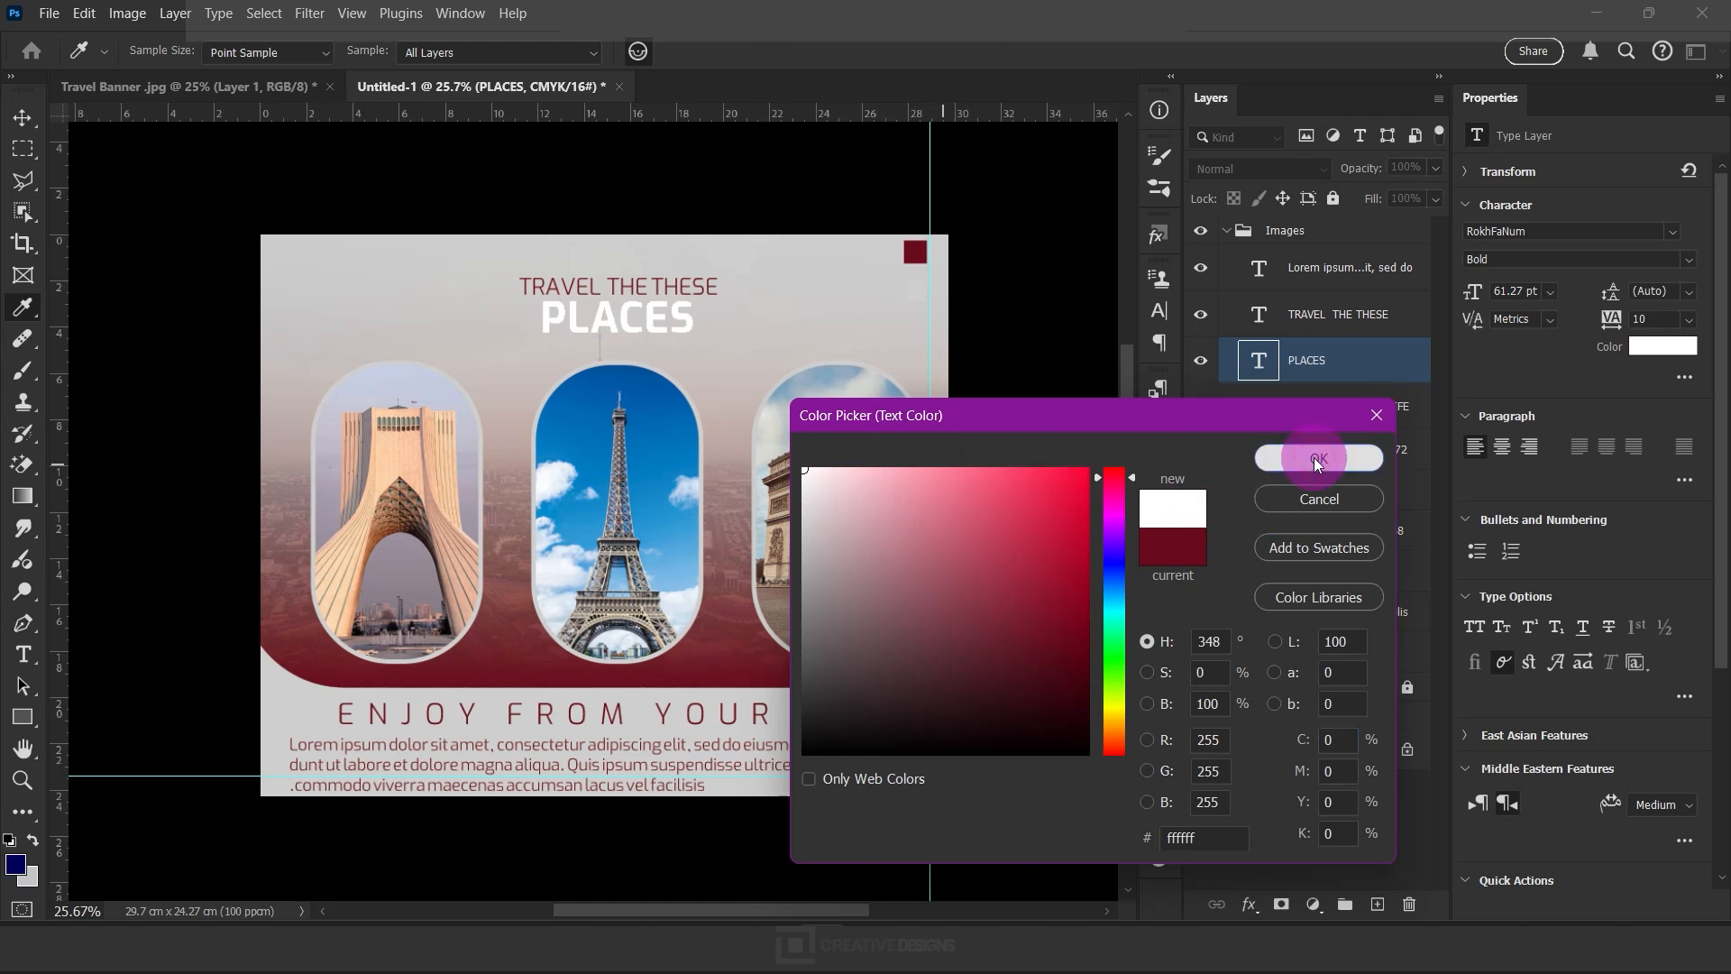
{"action": "left_click", "coordinate": [1318, 459]}
Place the wavy arrow image pointer.webp as an embedded object and rasterize its layer
{"action": "left_click", "coordinate": [45, 15]}
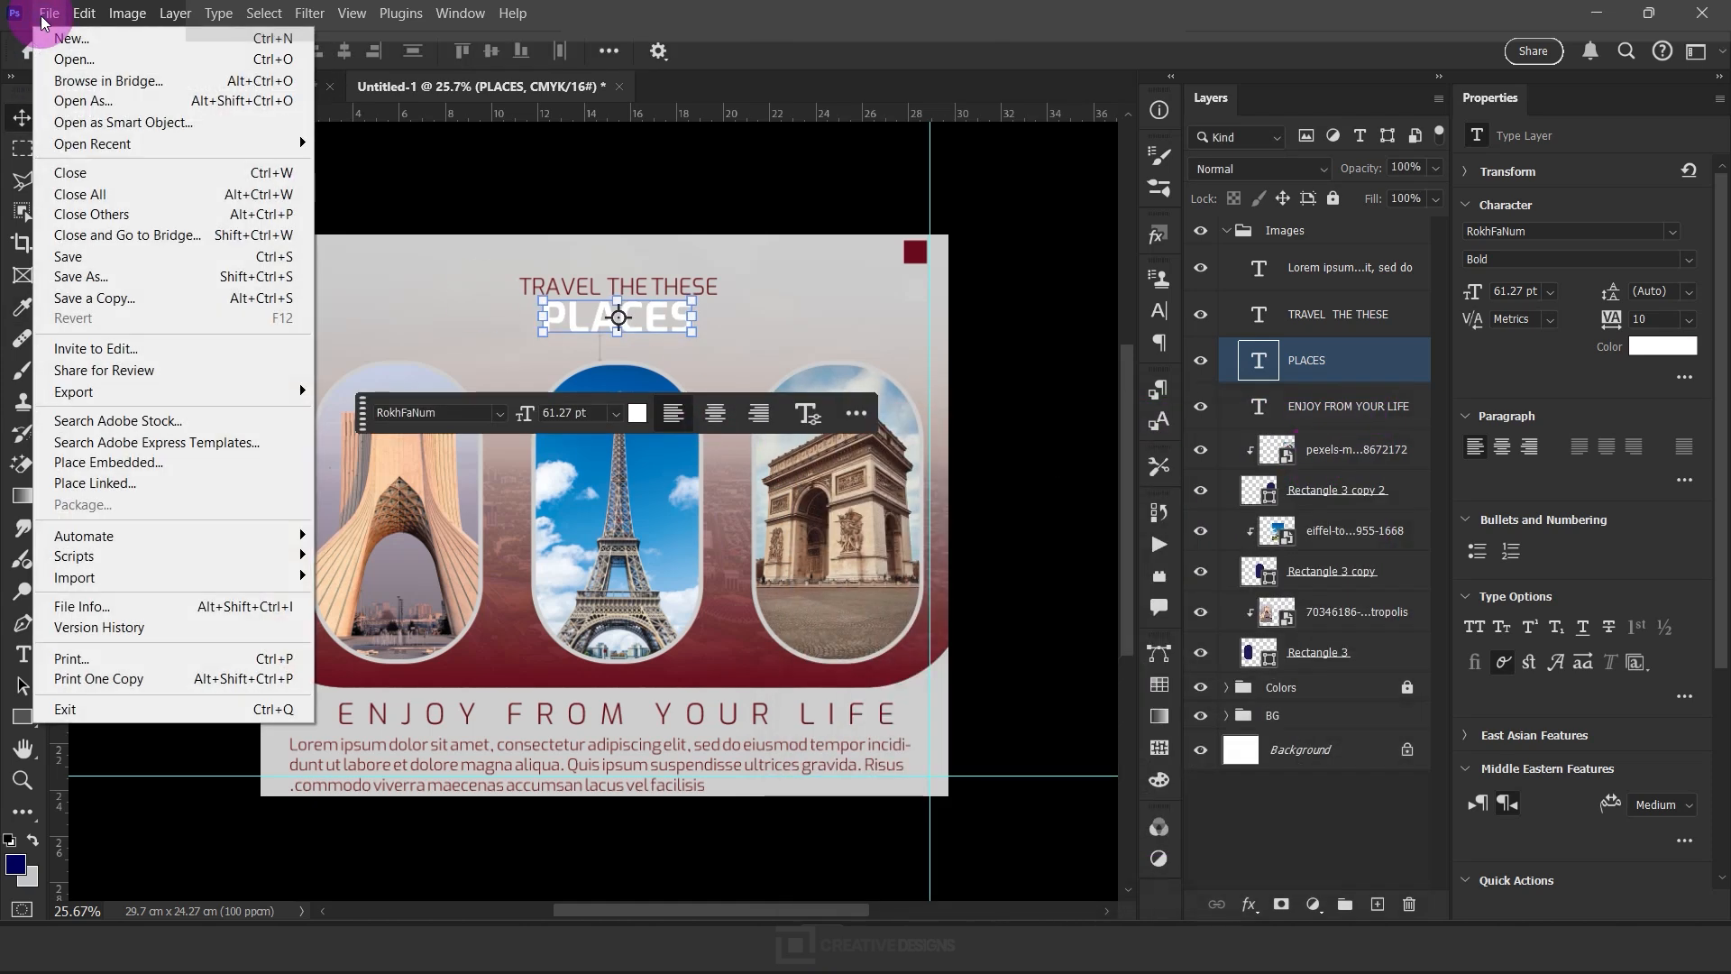
{"action": "left_click", "coordinate": [145, 463]}
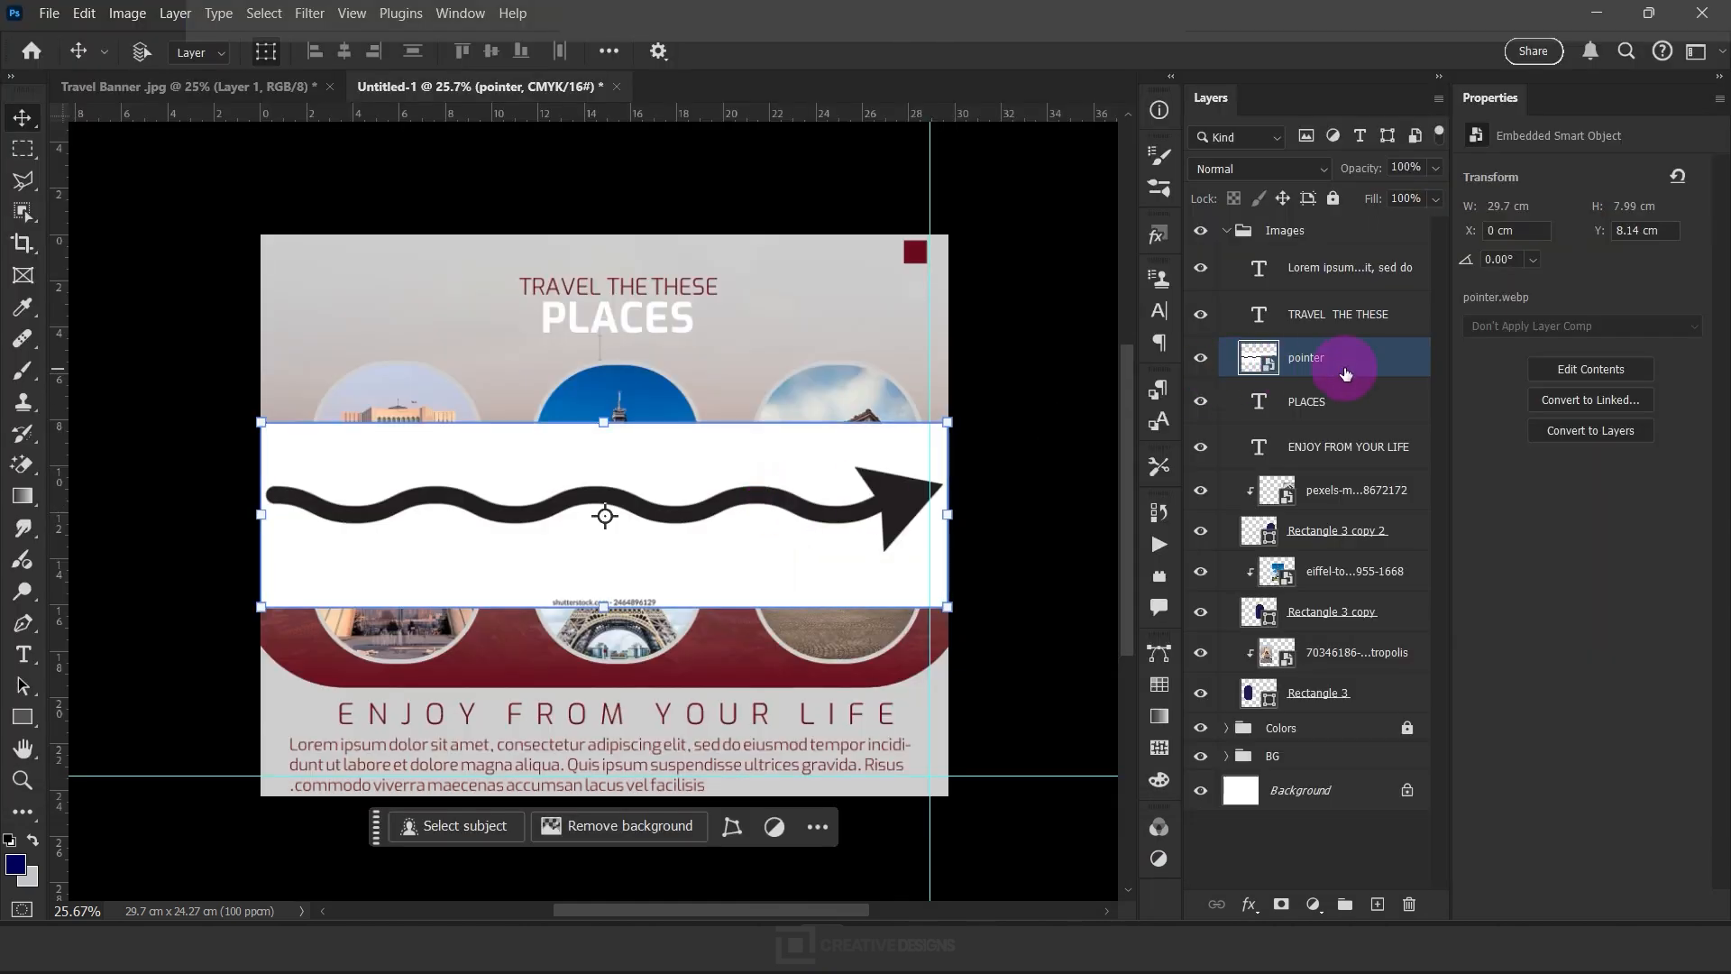
{"action": "right_click", "coordinate": [1344, 358]}
{"action": "left_click", "coordinate": [1388, 845]}
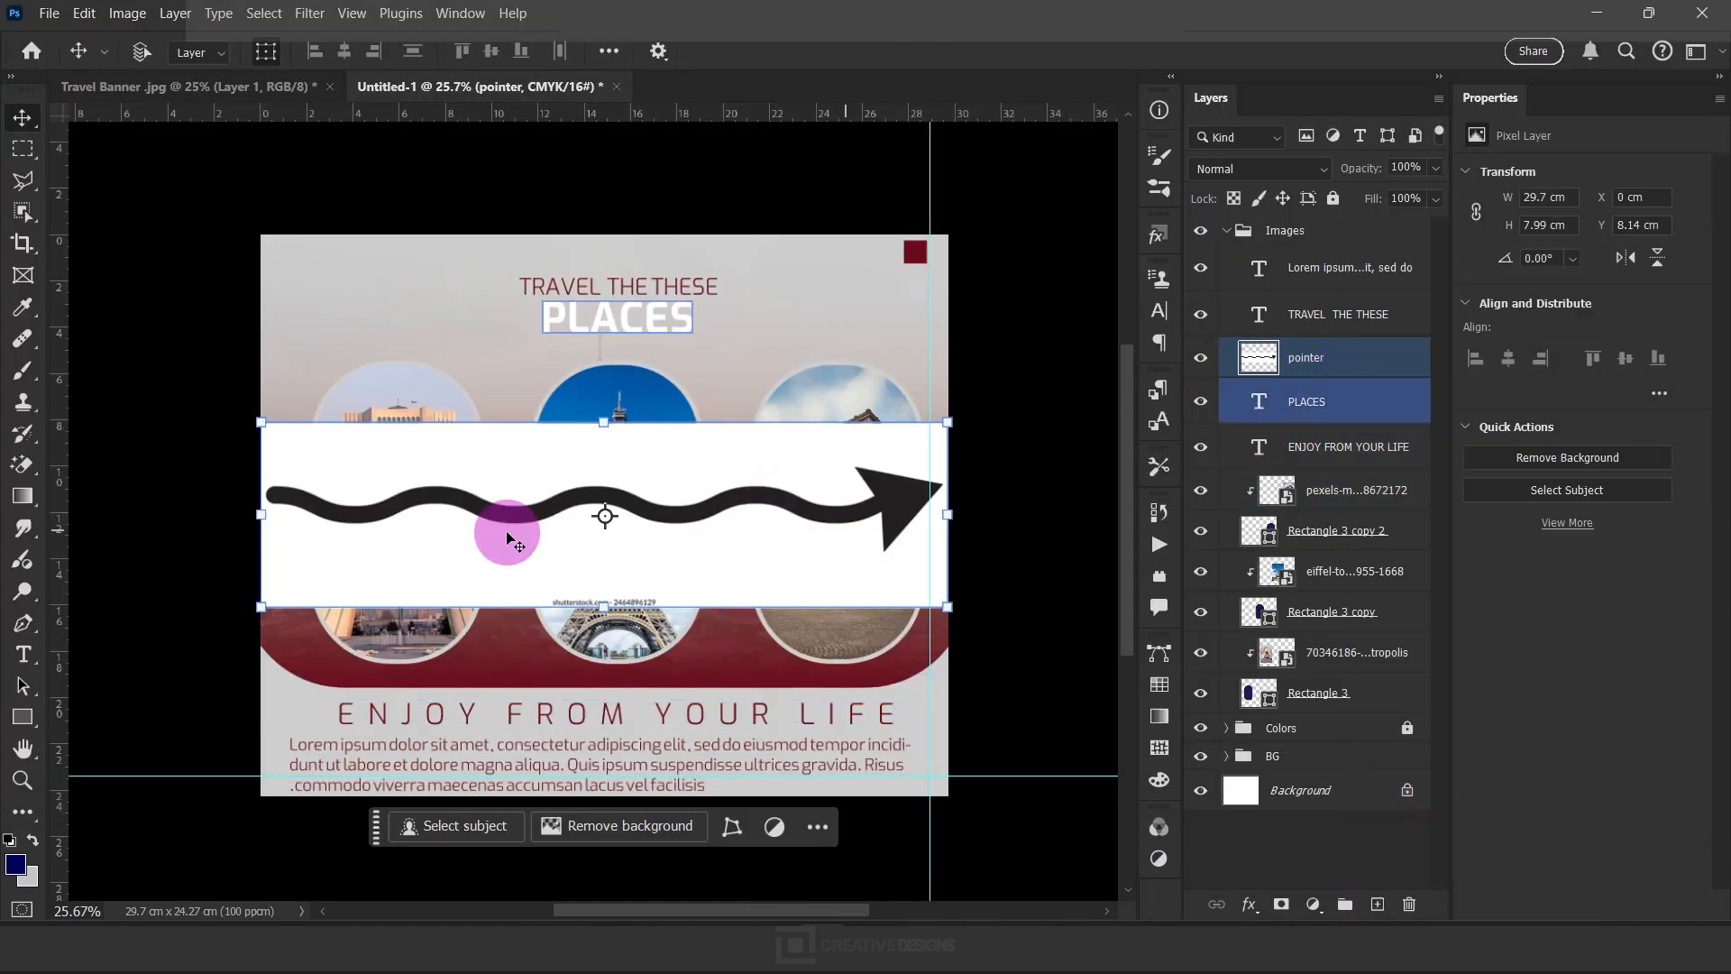
Erase the white background around the wavy arrow and convert the pointer layer to a smart object
{"action": "left_click", "coordinate": [22, 464]}
{"action": "left_click", "coordinate": [336, 466]}
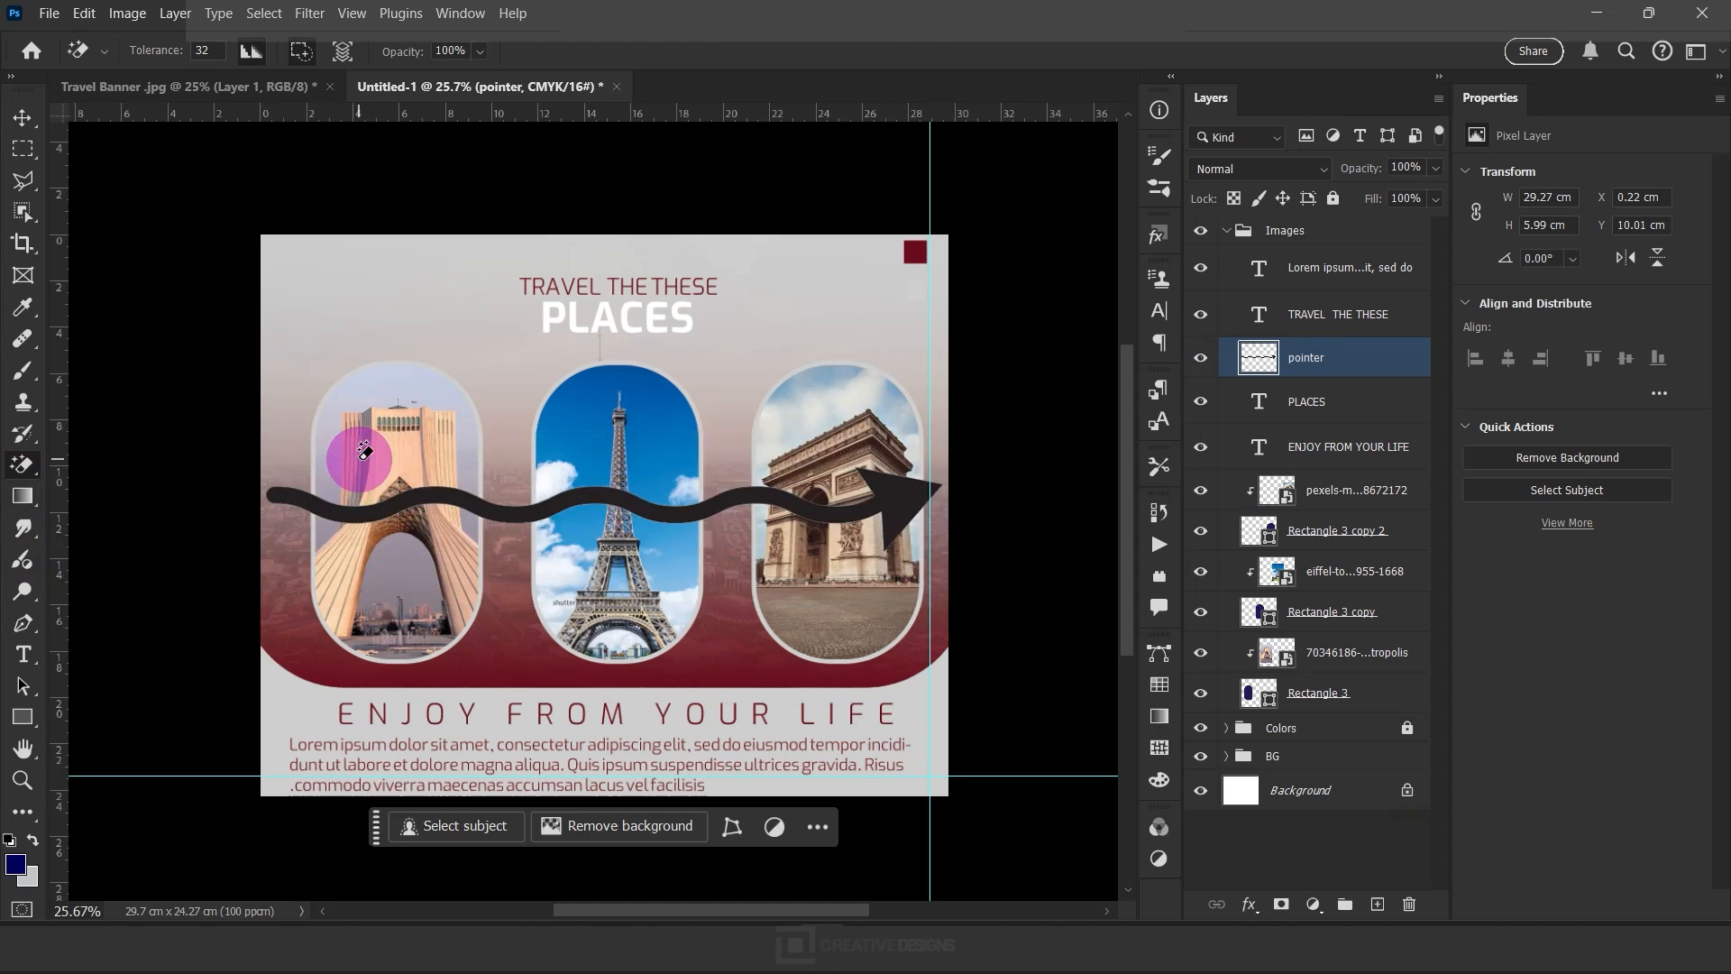
{"action": "right_click", "coordinate": [1345, 357]}
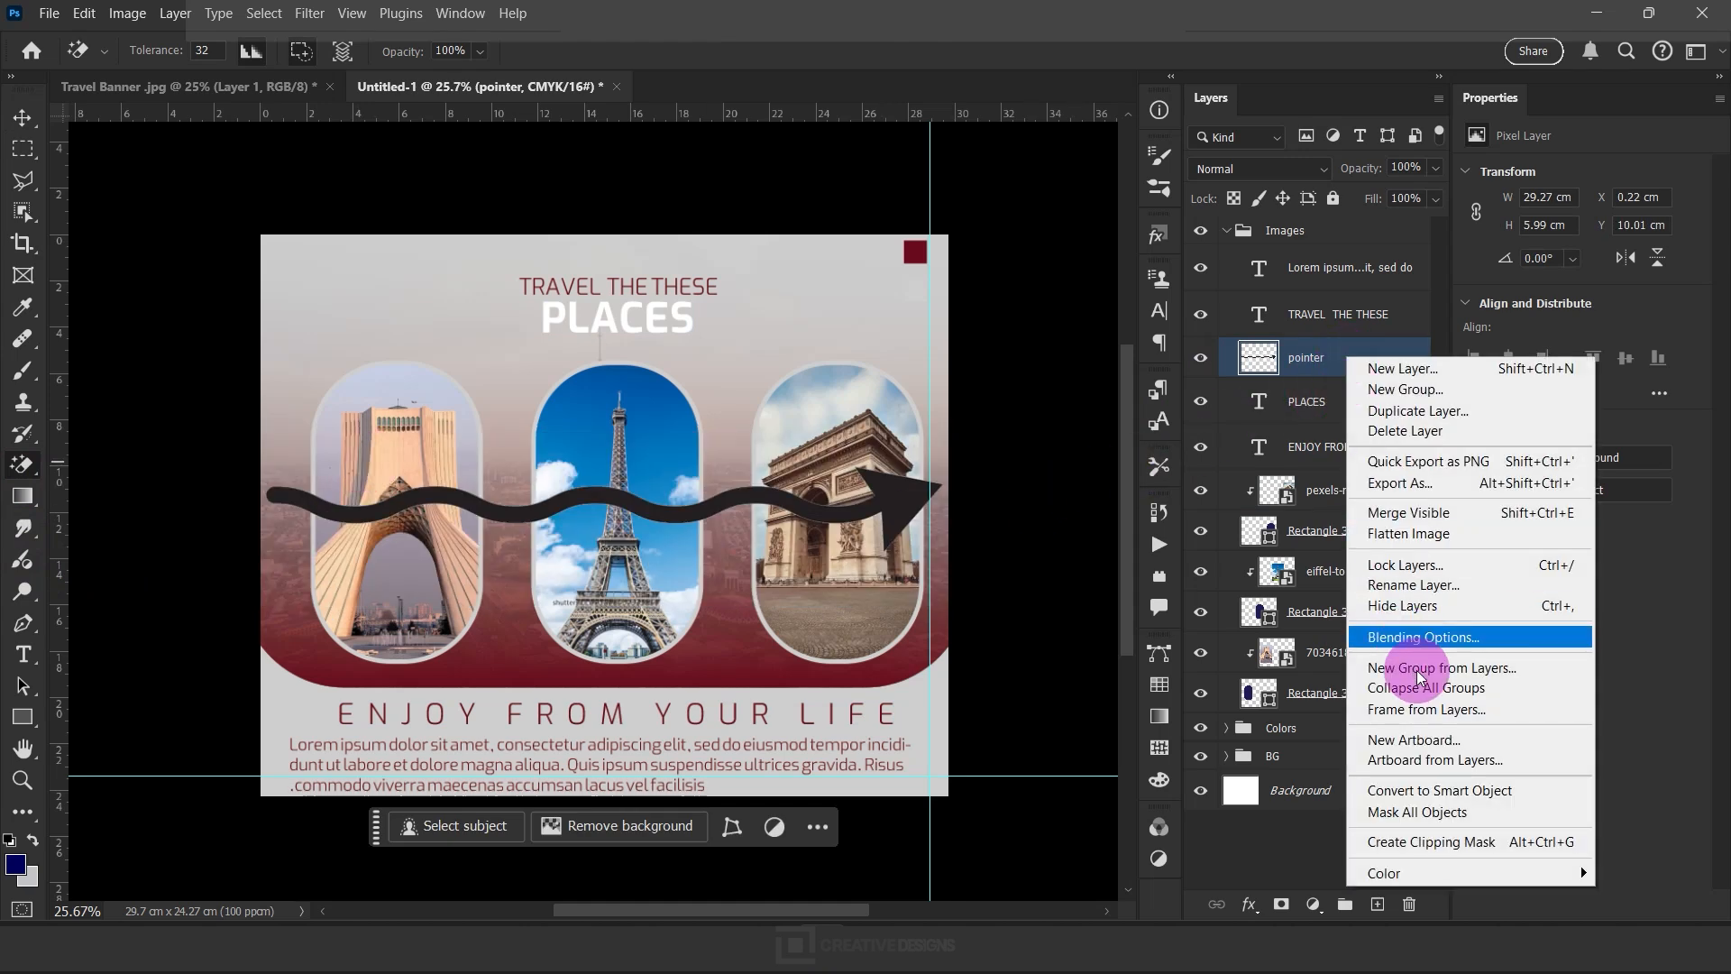
{"action": "left_click", "coordinate": [1440, 793]}
Puppet Warp the arrow with pins so it arches over the middle photo and its head points down on the Arc de Triomphe photo
{"action": "left_click", "coordinate": [51, 15]}
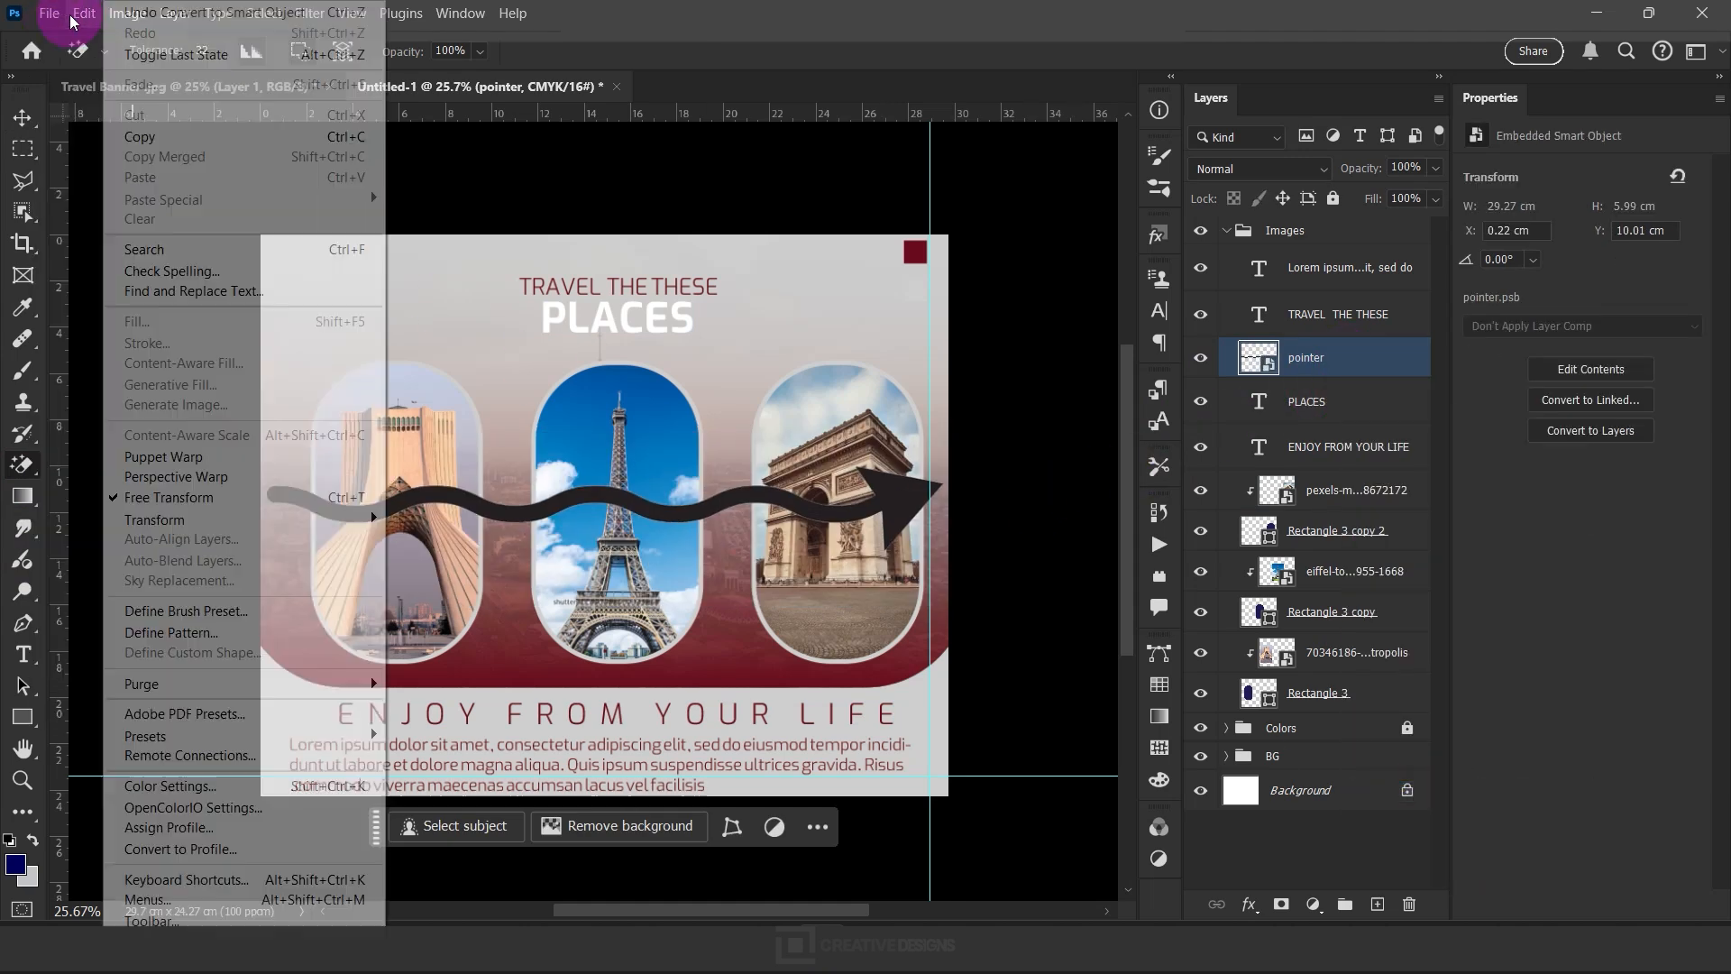
{"action": "left_click", "coordinate": [194, 465]}
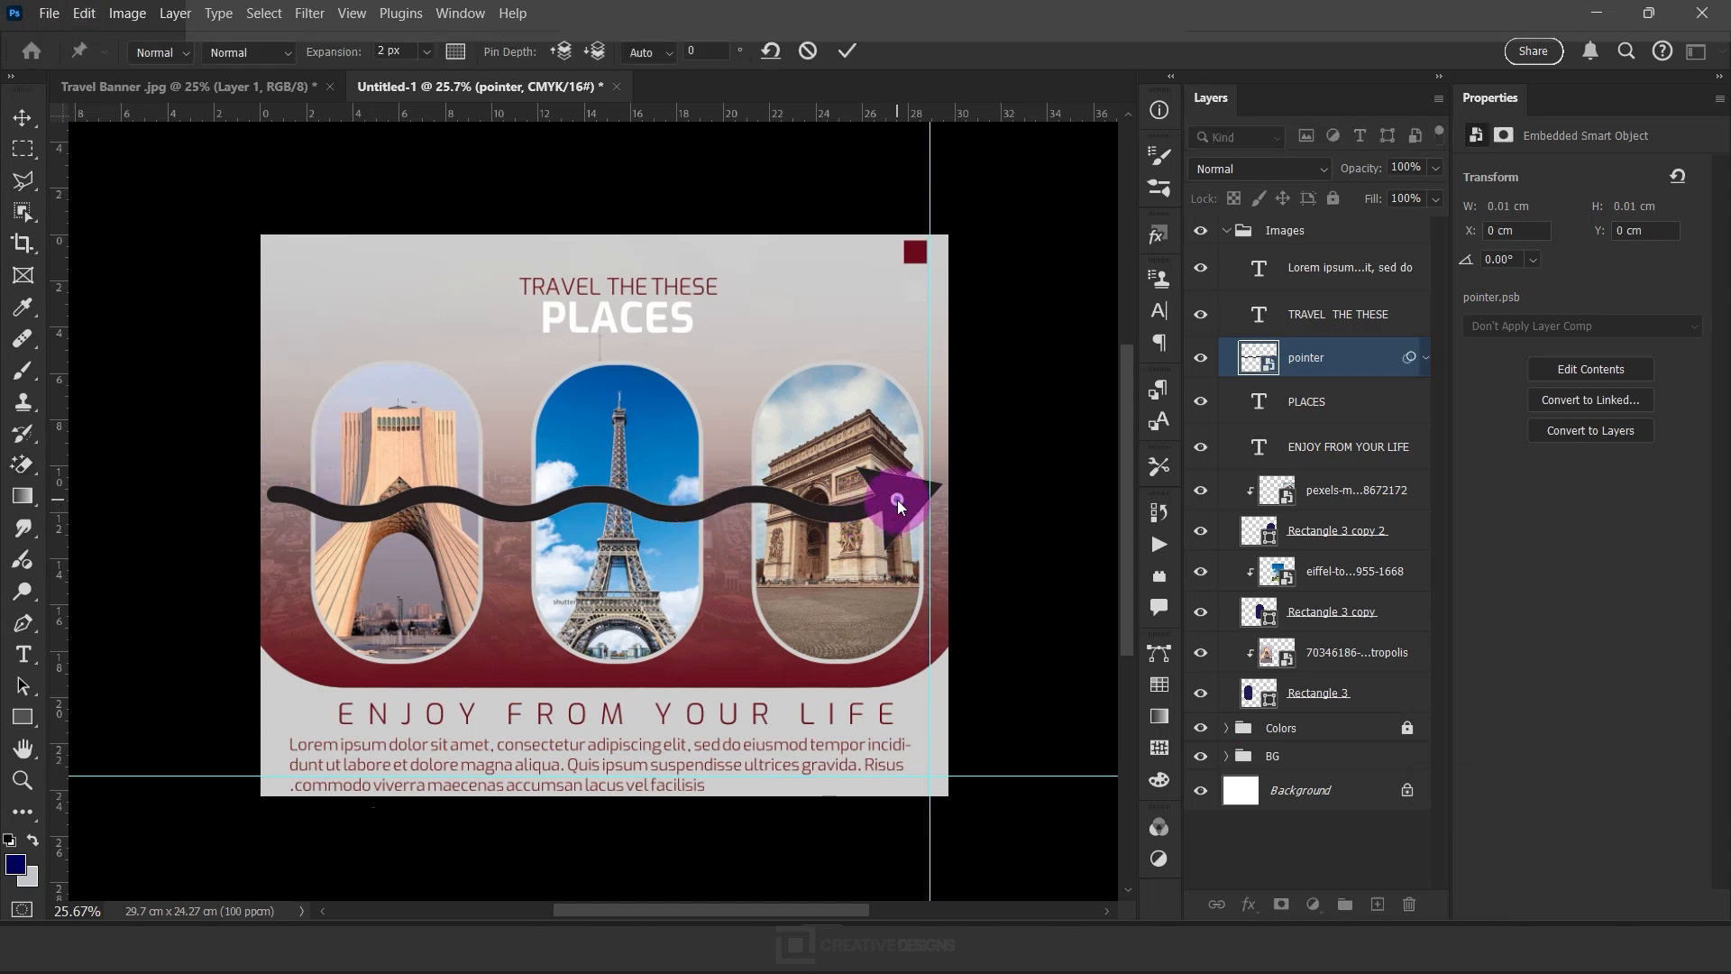
{"action": "left_click", "coordinate": [602, 489]}
{"action": "left_click", "coordinate": [310, 513]}
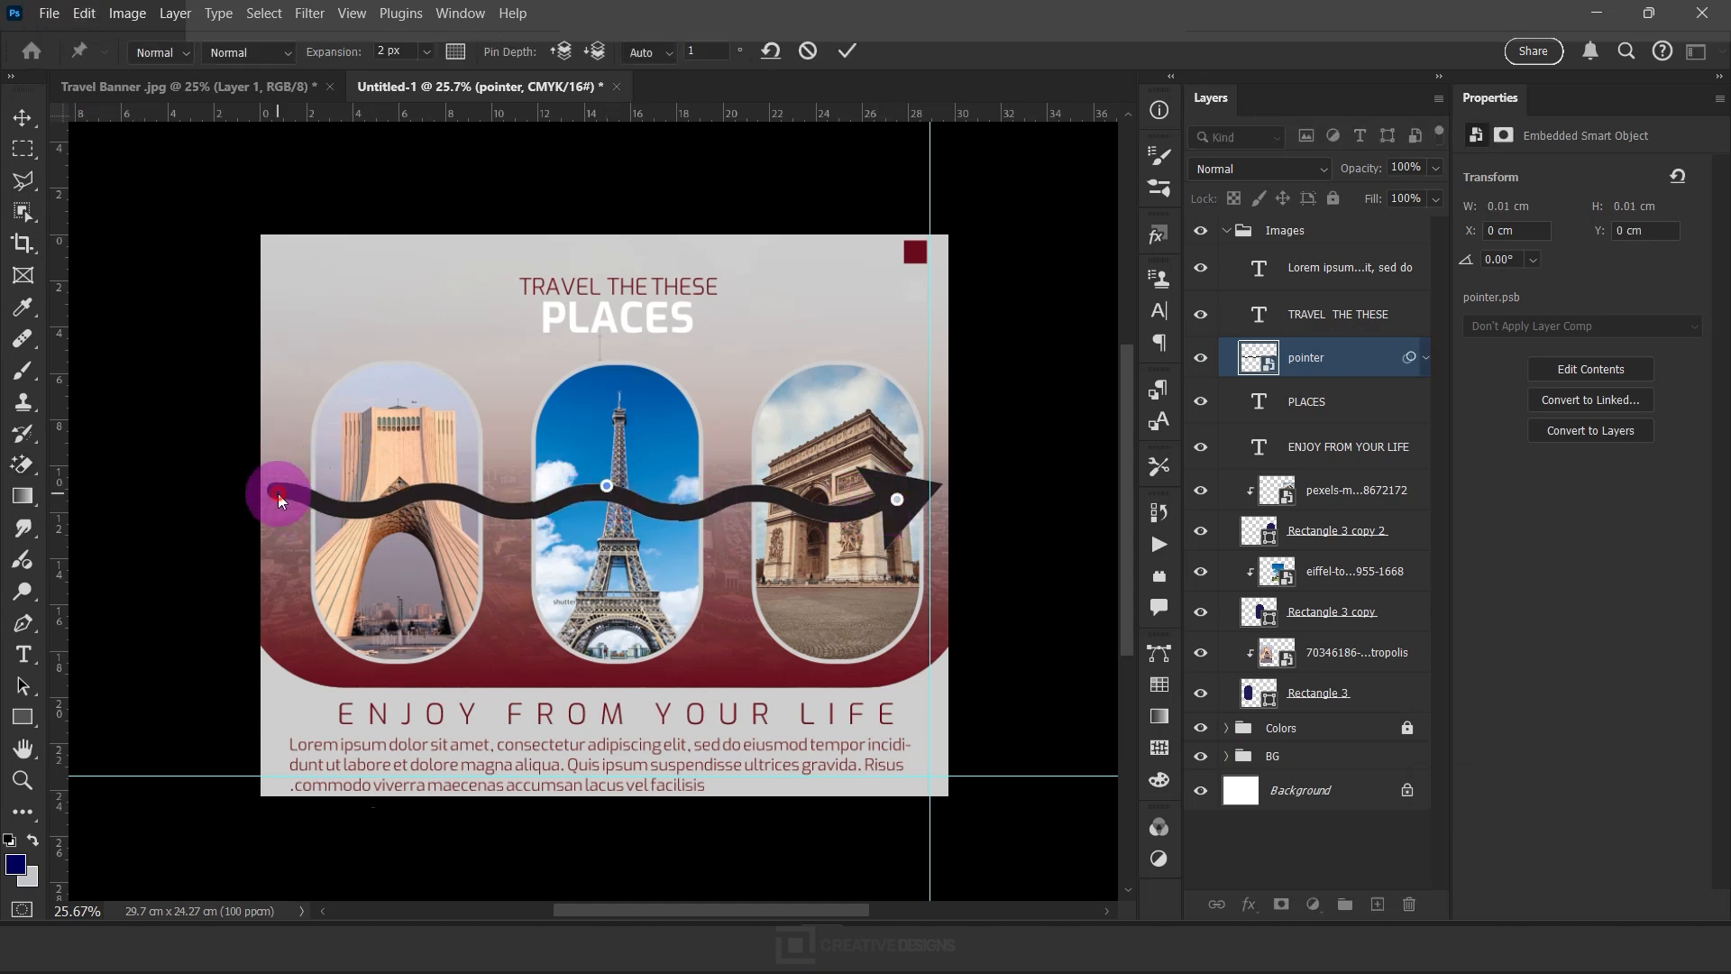
{"action": "left_click_drag", "start_coordinate": [612, 460], "coordinate": [695, 344]}
{"action": "left_click", "coordinate": [530, 397]}
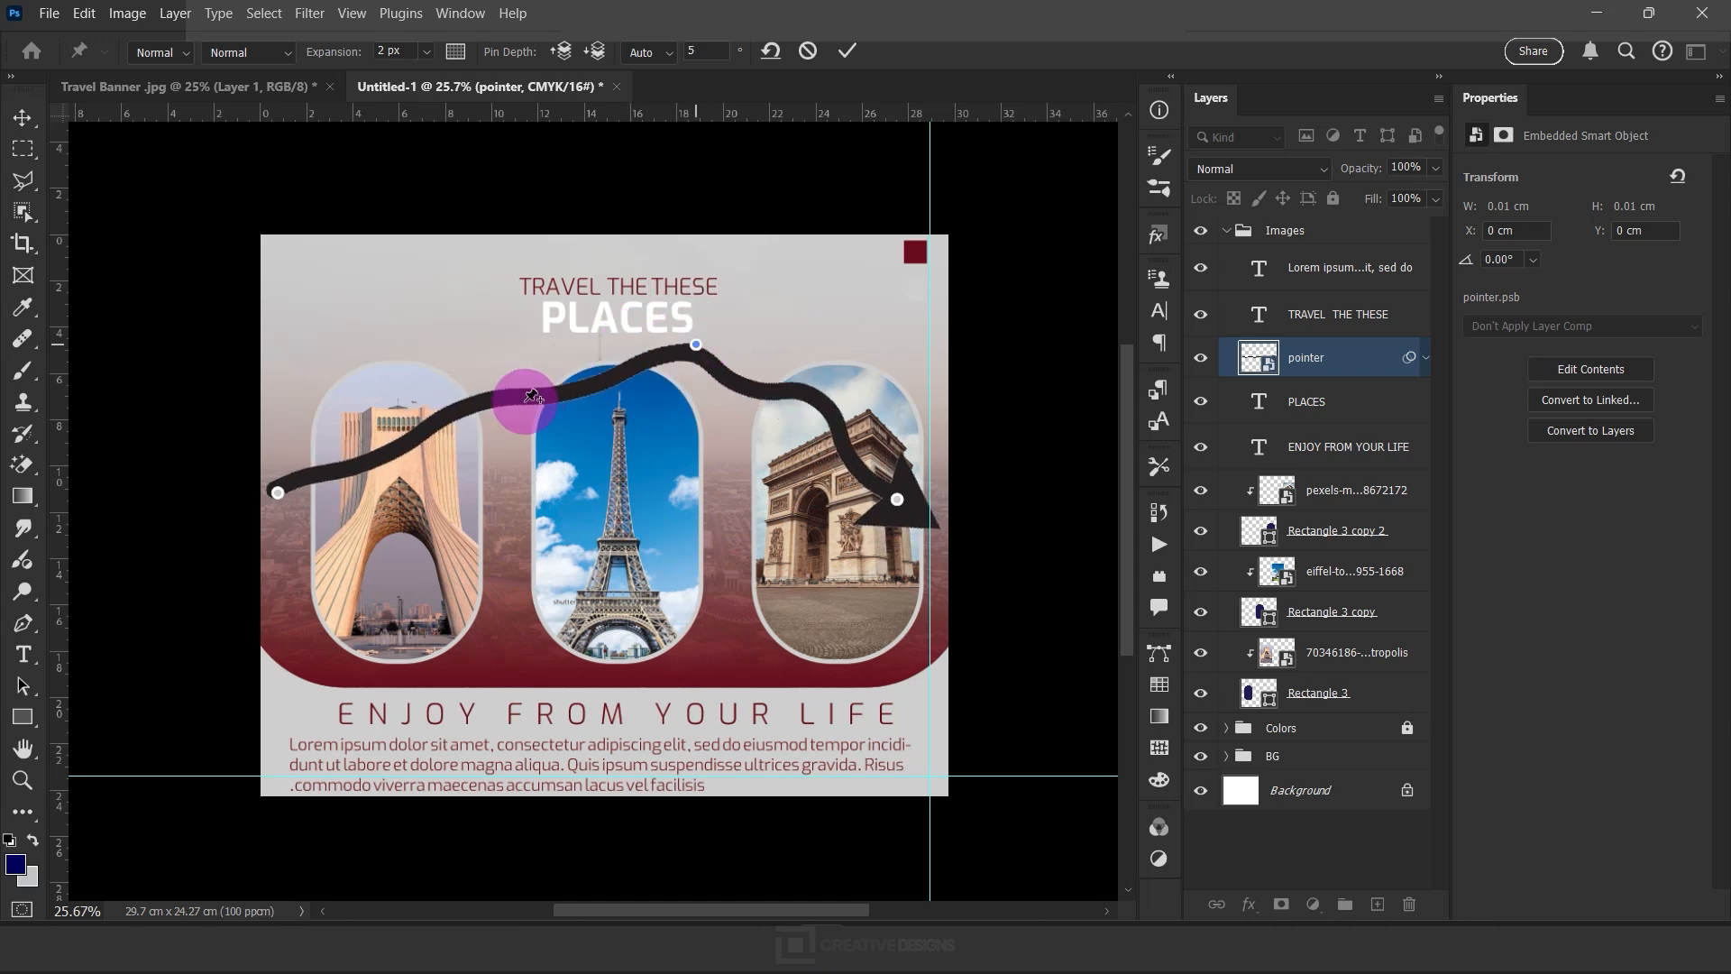
{"action": "left_click_drag", "start_coordinate": [530, 397], "coordinate": [490, 367]}
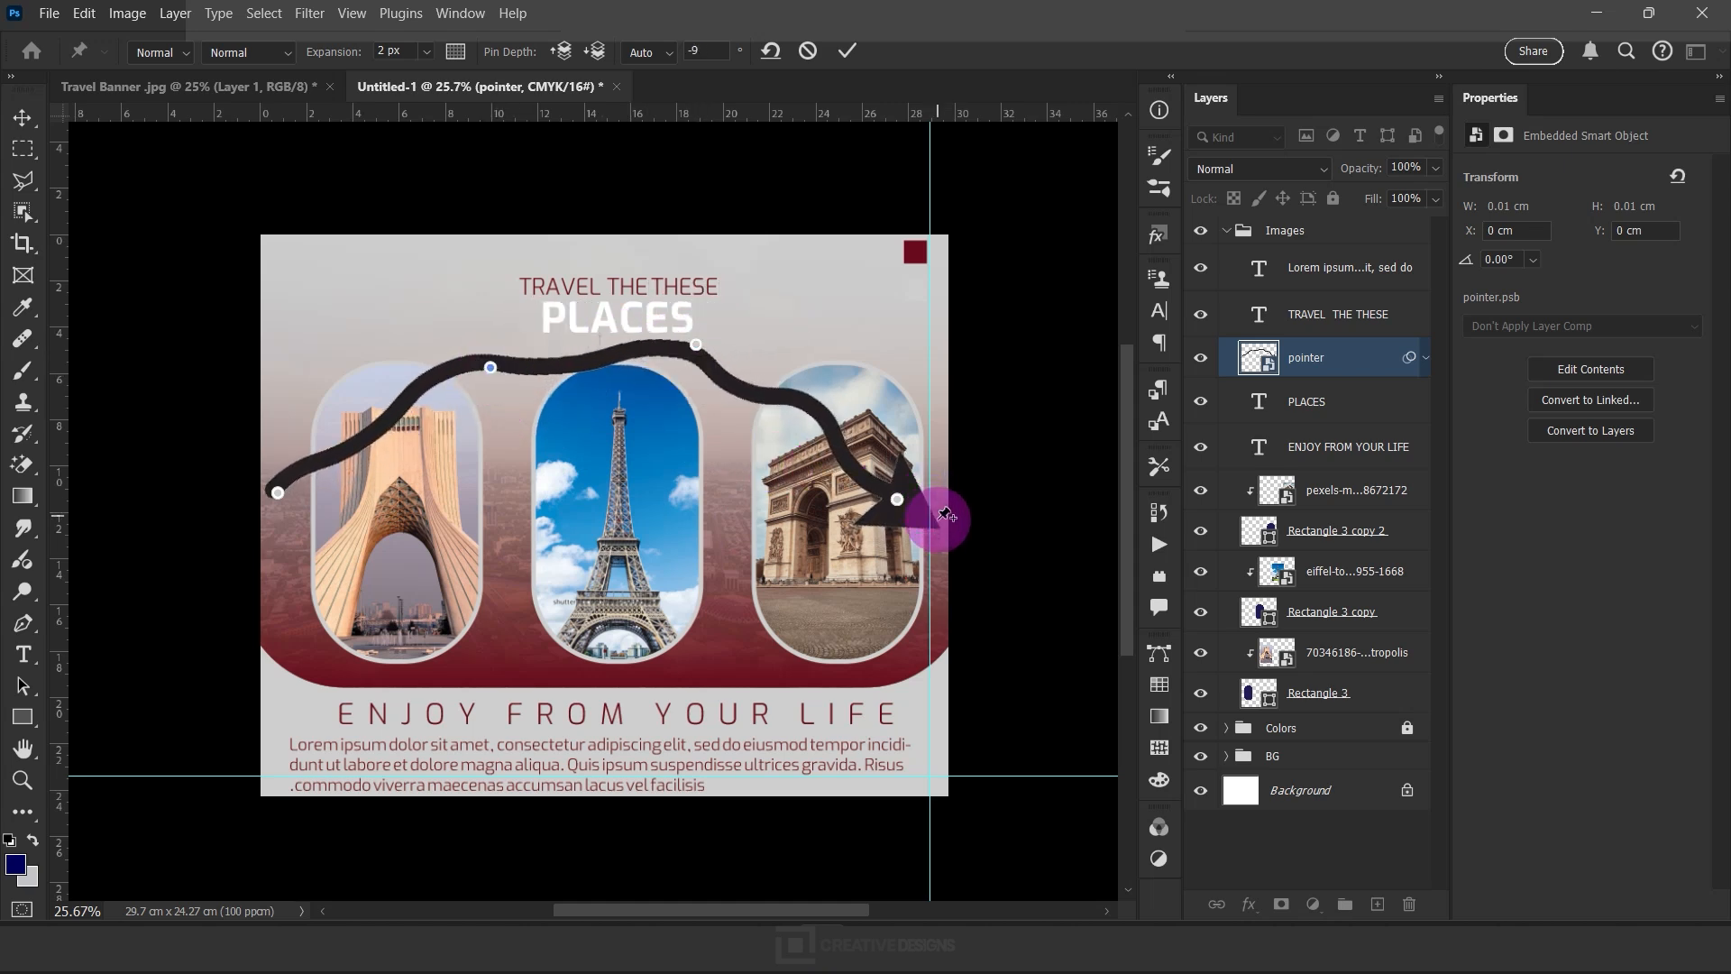
{"action": "left_click_drag", "start_coordinate": [930, 525], "coordinate": [919, 534]}
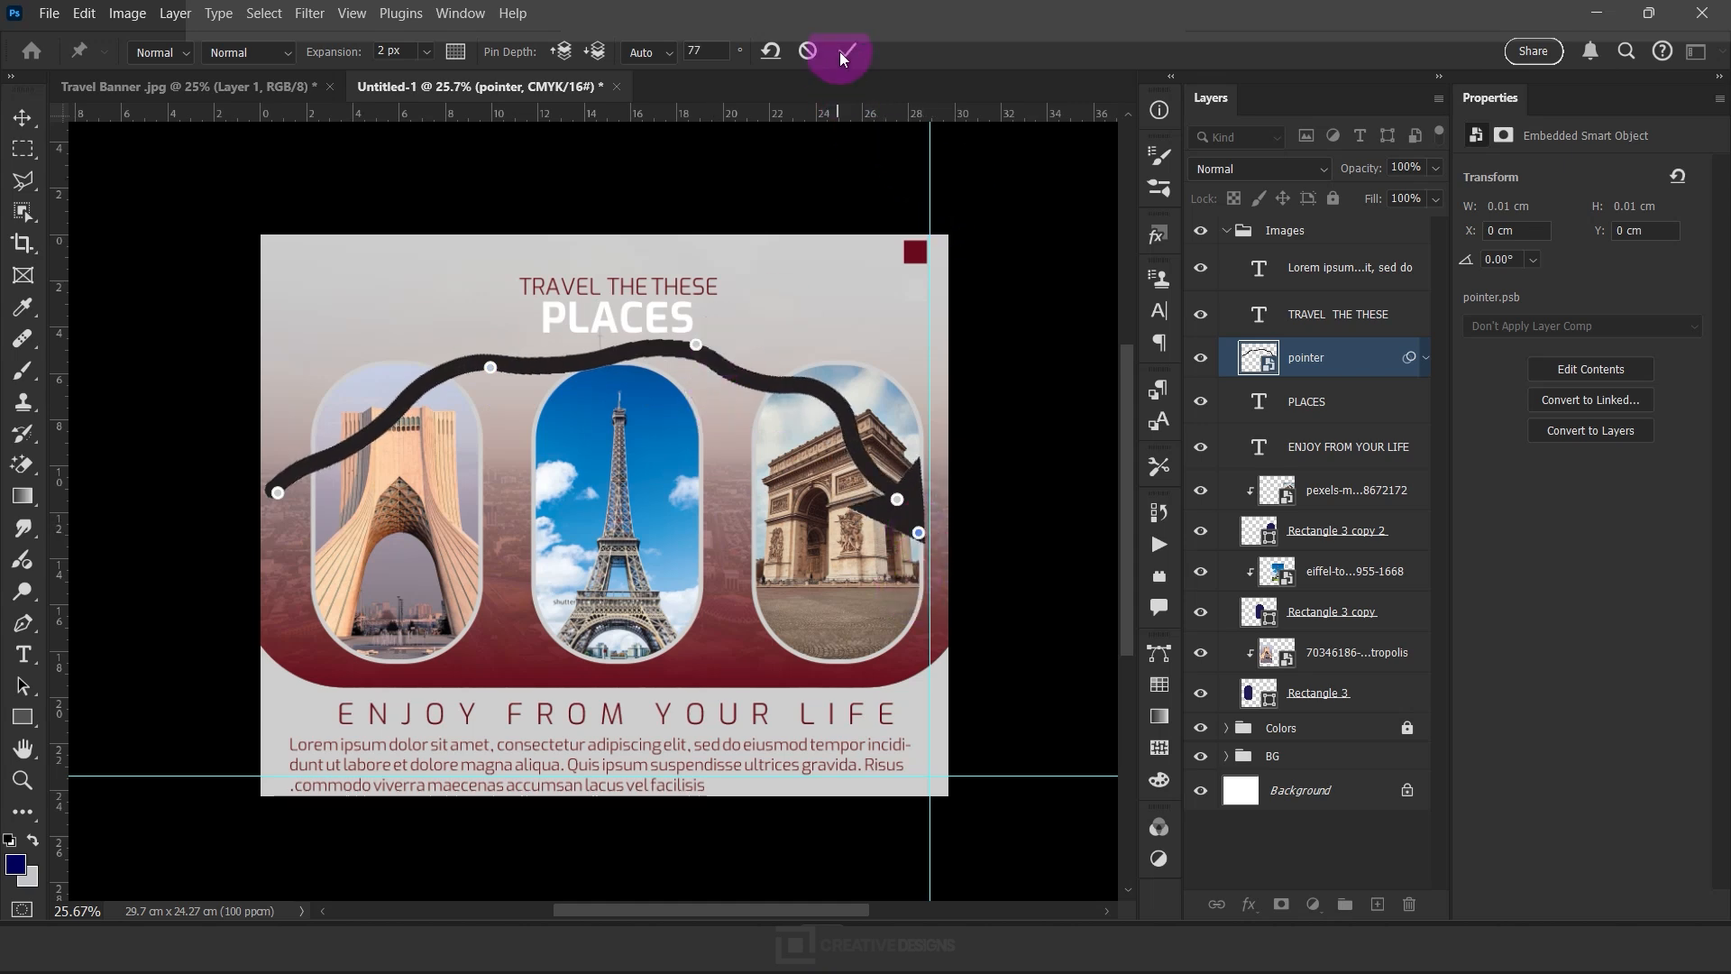
Add a white (#ffffff) Color Overlay at 100% opacity to the pointer layer
{"action": "double_click", "coordinate": [1378, 362]}
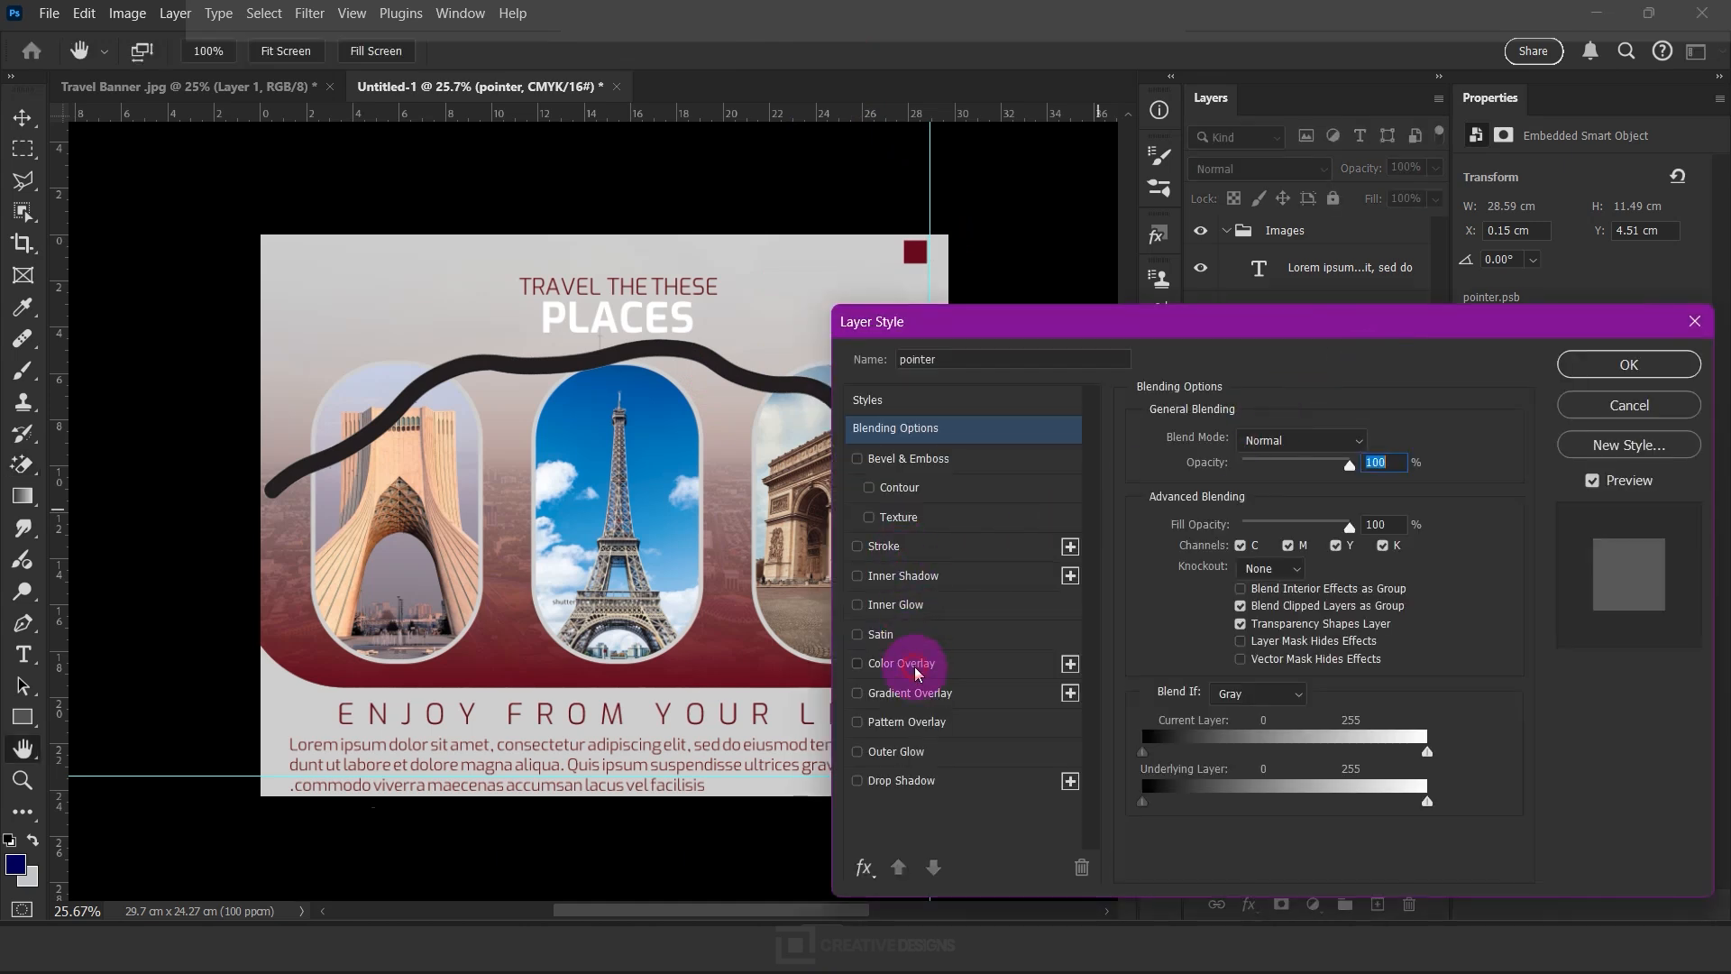
{"action": "left_click", "coordinate": [902, 664]}
{"action": "left_click", "coordinate": [1368, 440]}
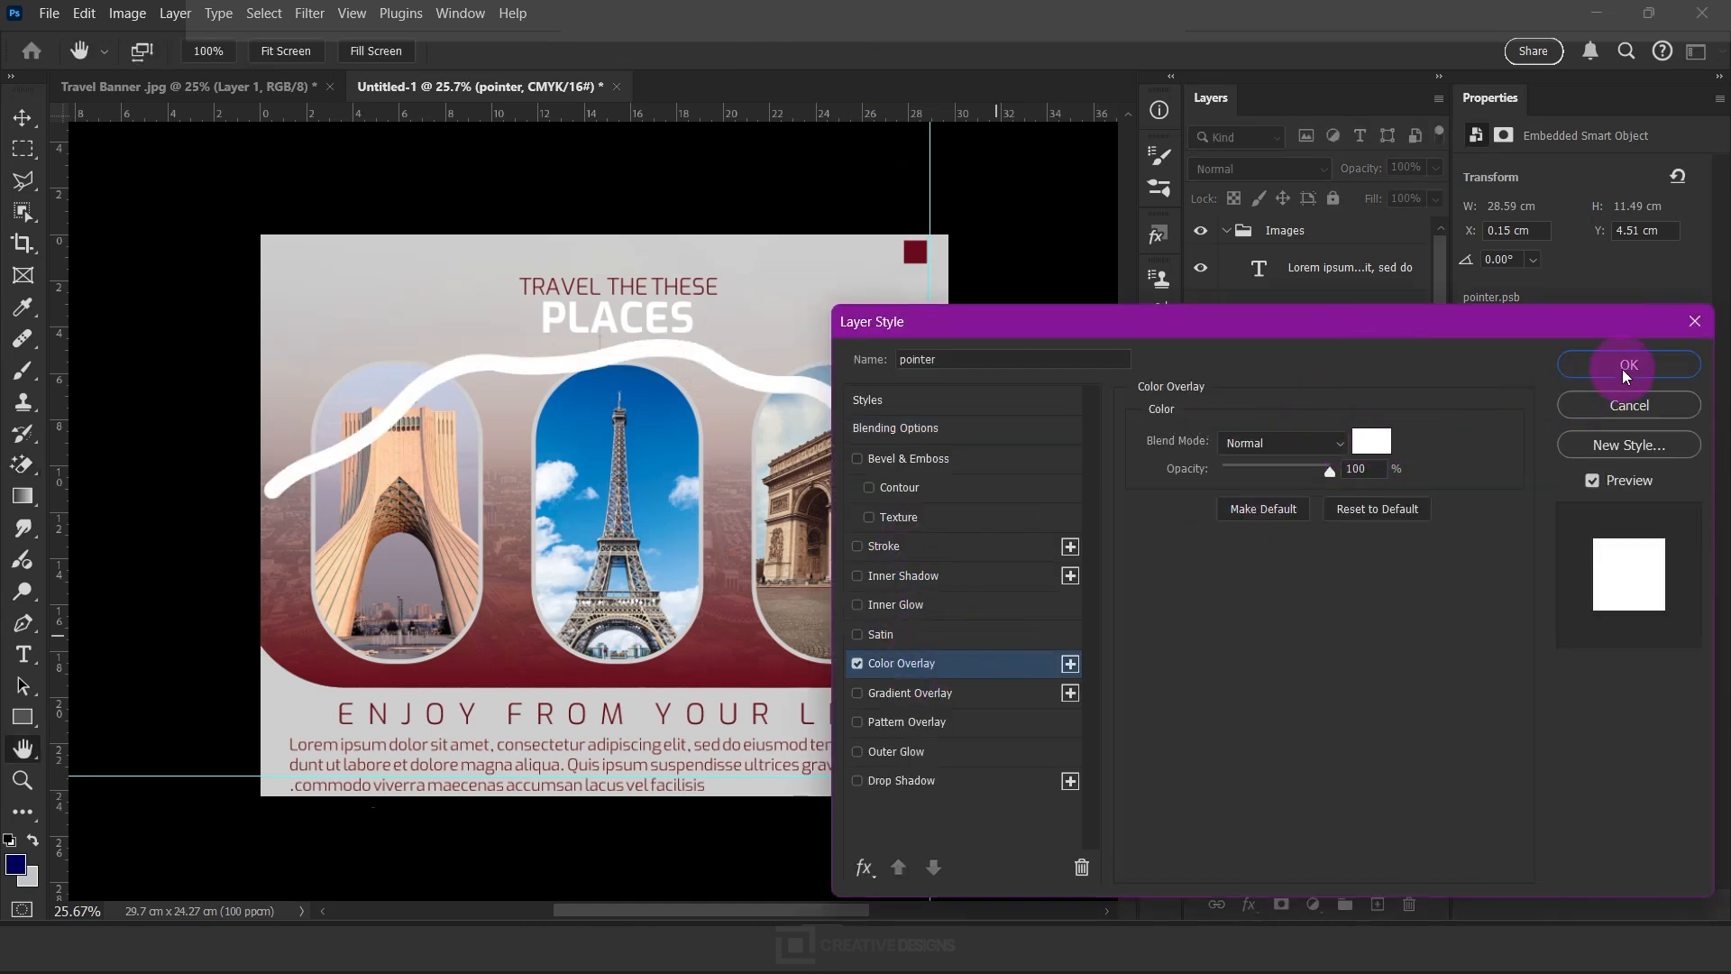
{"action": "left_click_drag", "start_coordinate": [853, 510], "coordinate": [704, 417]}
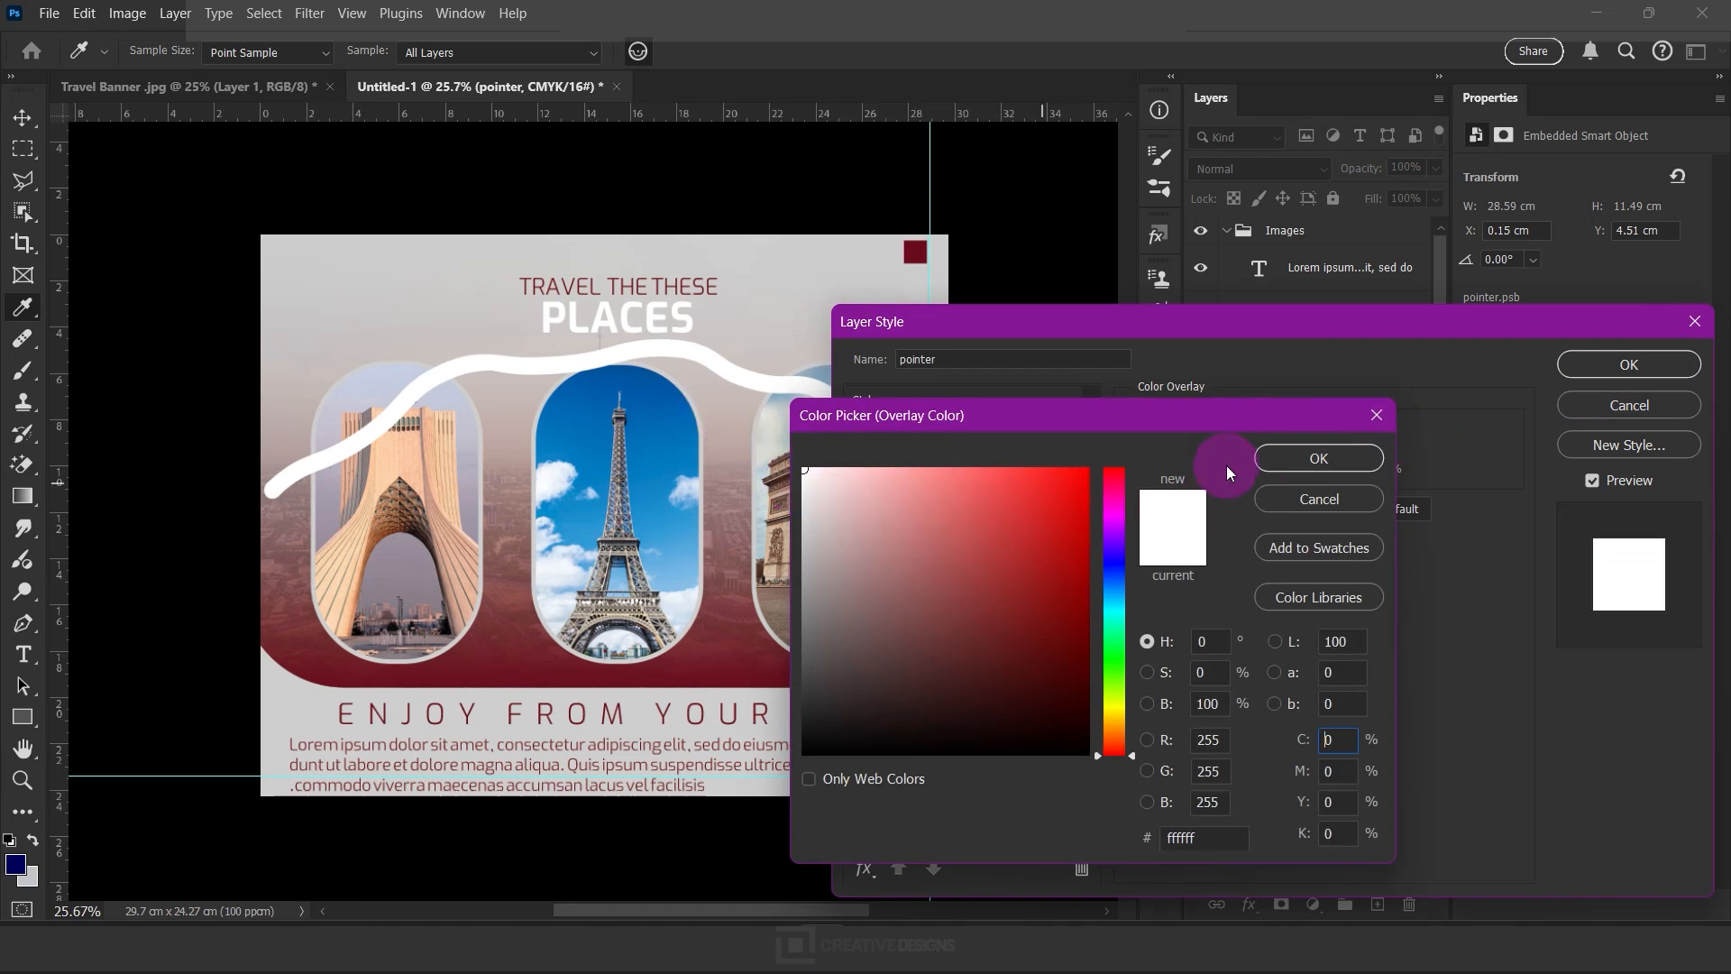
{"action": "left_click", "coordinate": [1324, 446]}
{"action": "left_click", "coordinate": [1628, 364]}
{"action": "left_click", "coordinate": [1347, 464]}
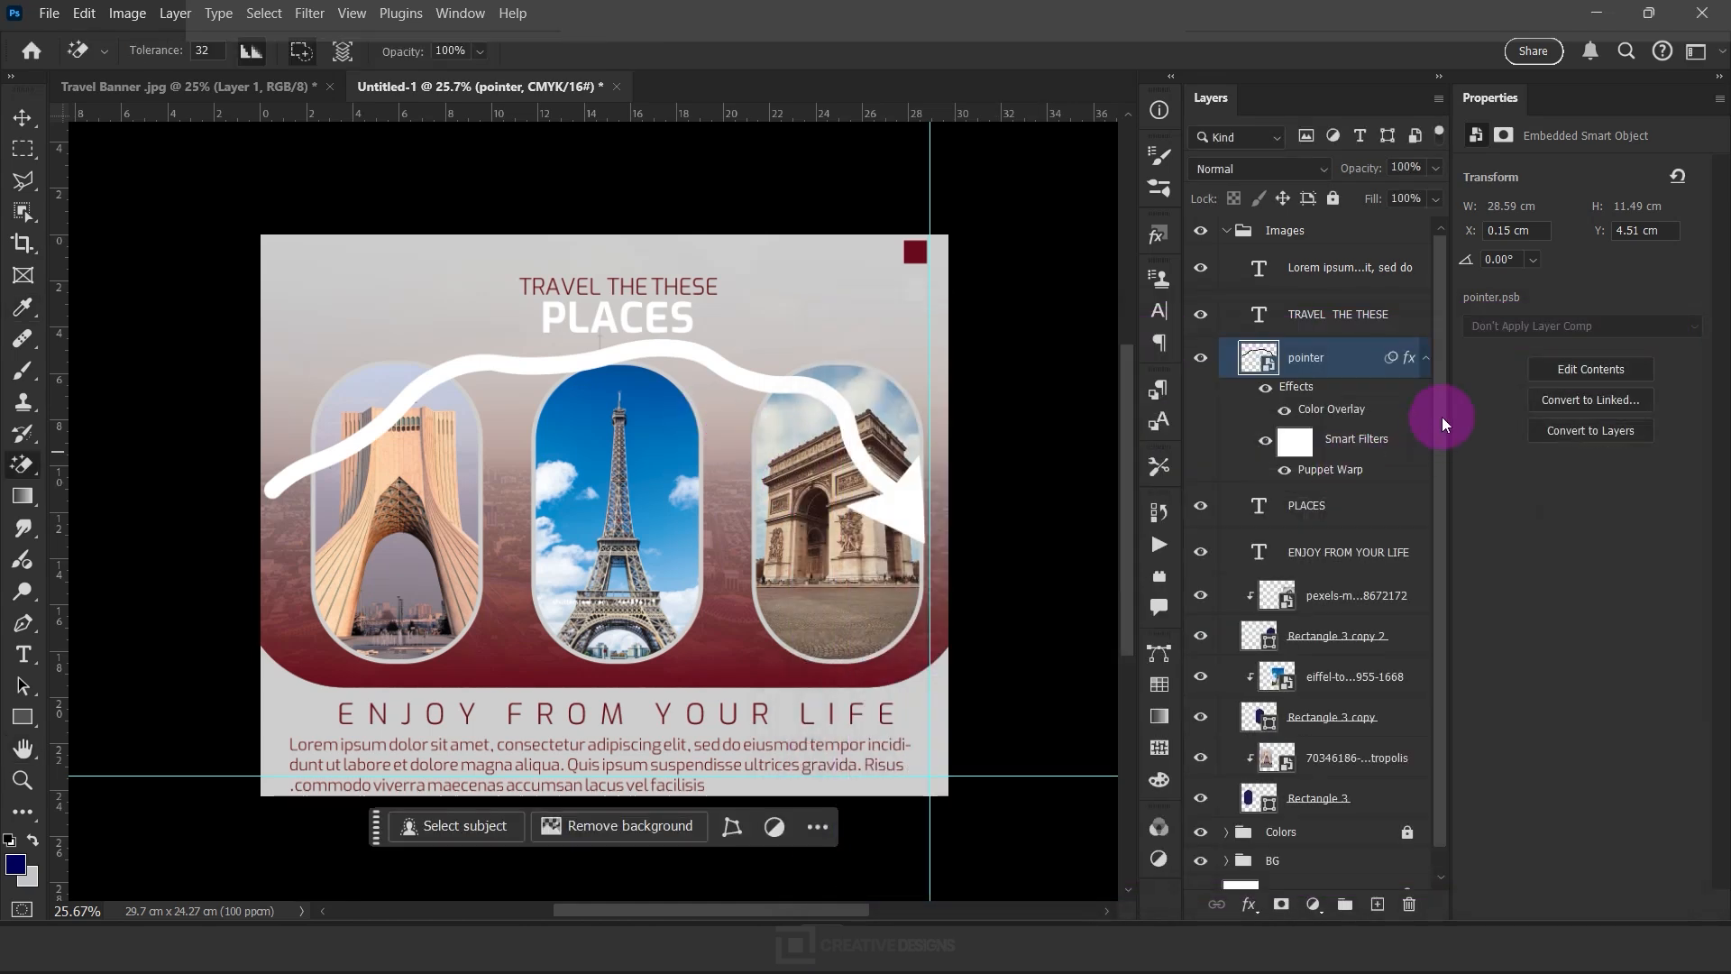
Collapse the pointer layer's effects list and convert the warped, white-overlaid arrow layer to a smart object
{"action": "left_click", "coordinate": [1427, 361]}
{"action": "right_click", "coordinate": [1350, 357]}
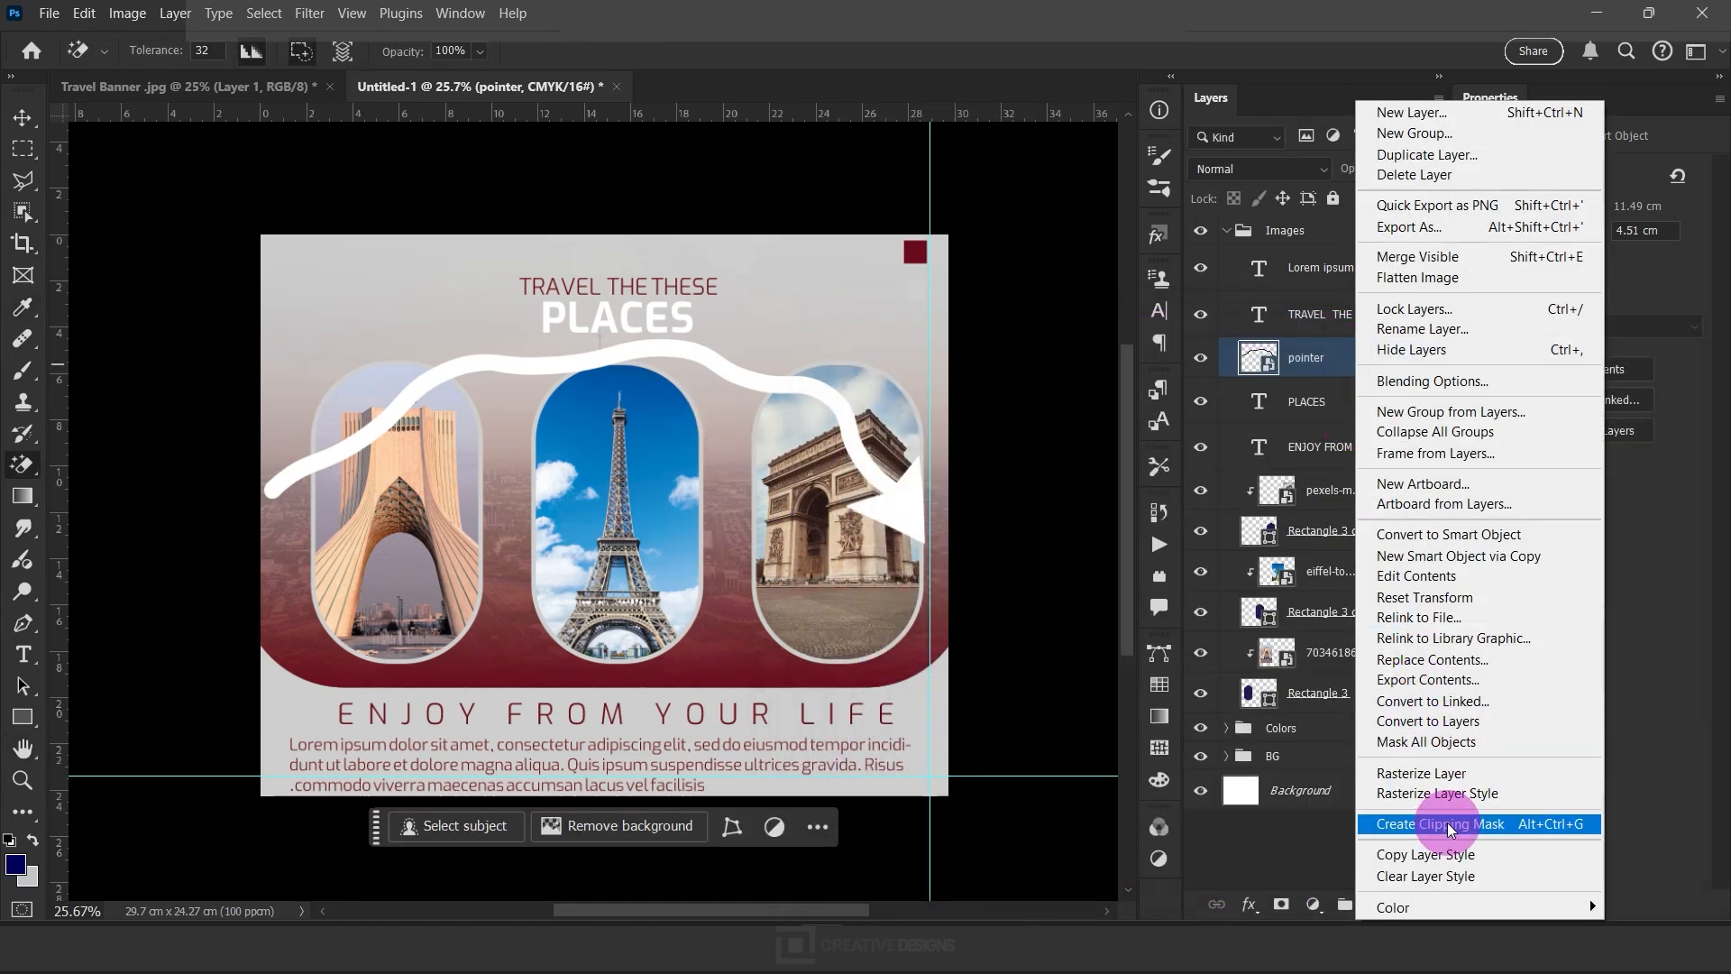
{"action": "left_click", "coordinate": [1448, 534]}
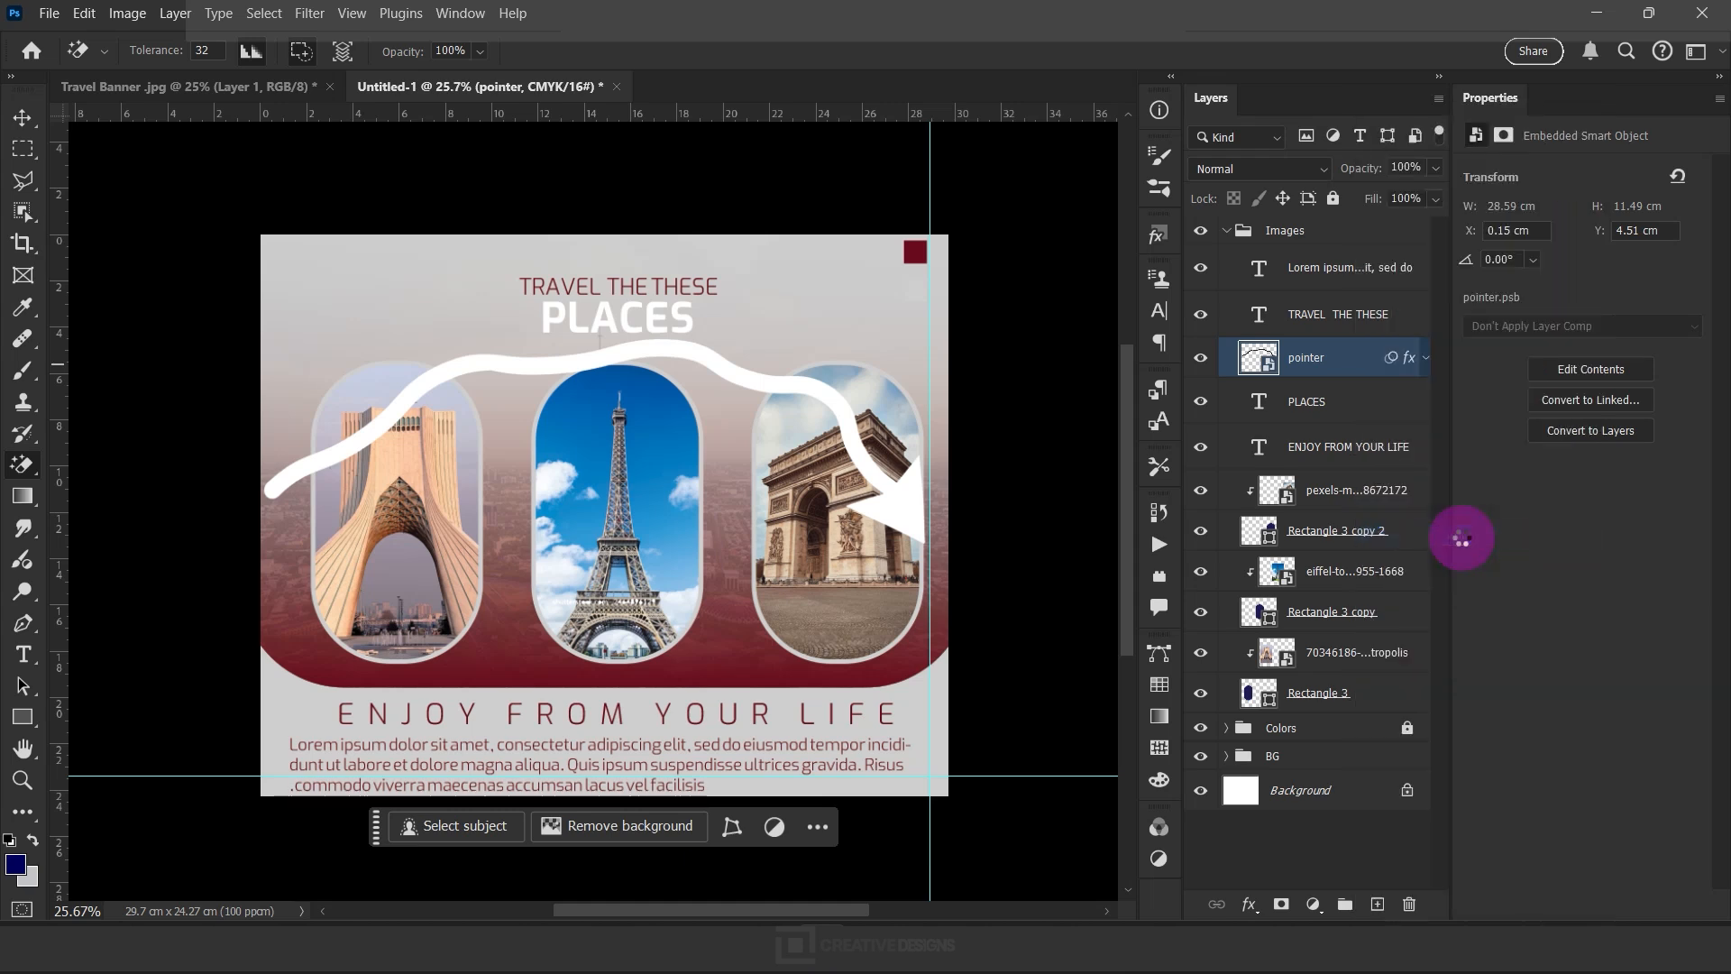
Scale the white arrow to about 15.24%, rotate it about 36.81°, and place it beside the title pointing down at the Arc de Triomphe photo
{"action": "left_click", "coordinate": [24, 118]}
{"action": "left_click_drag", "start_coordinate": [926, 603], "coordinate": [862, 634]}
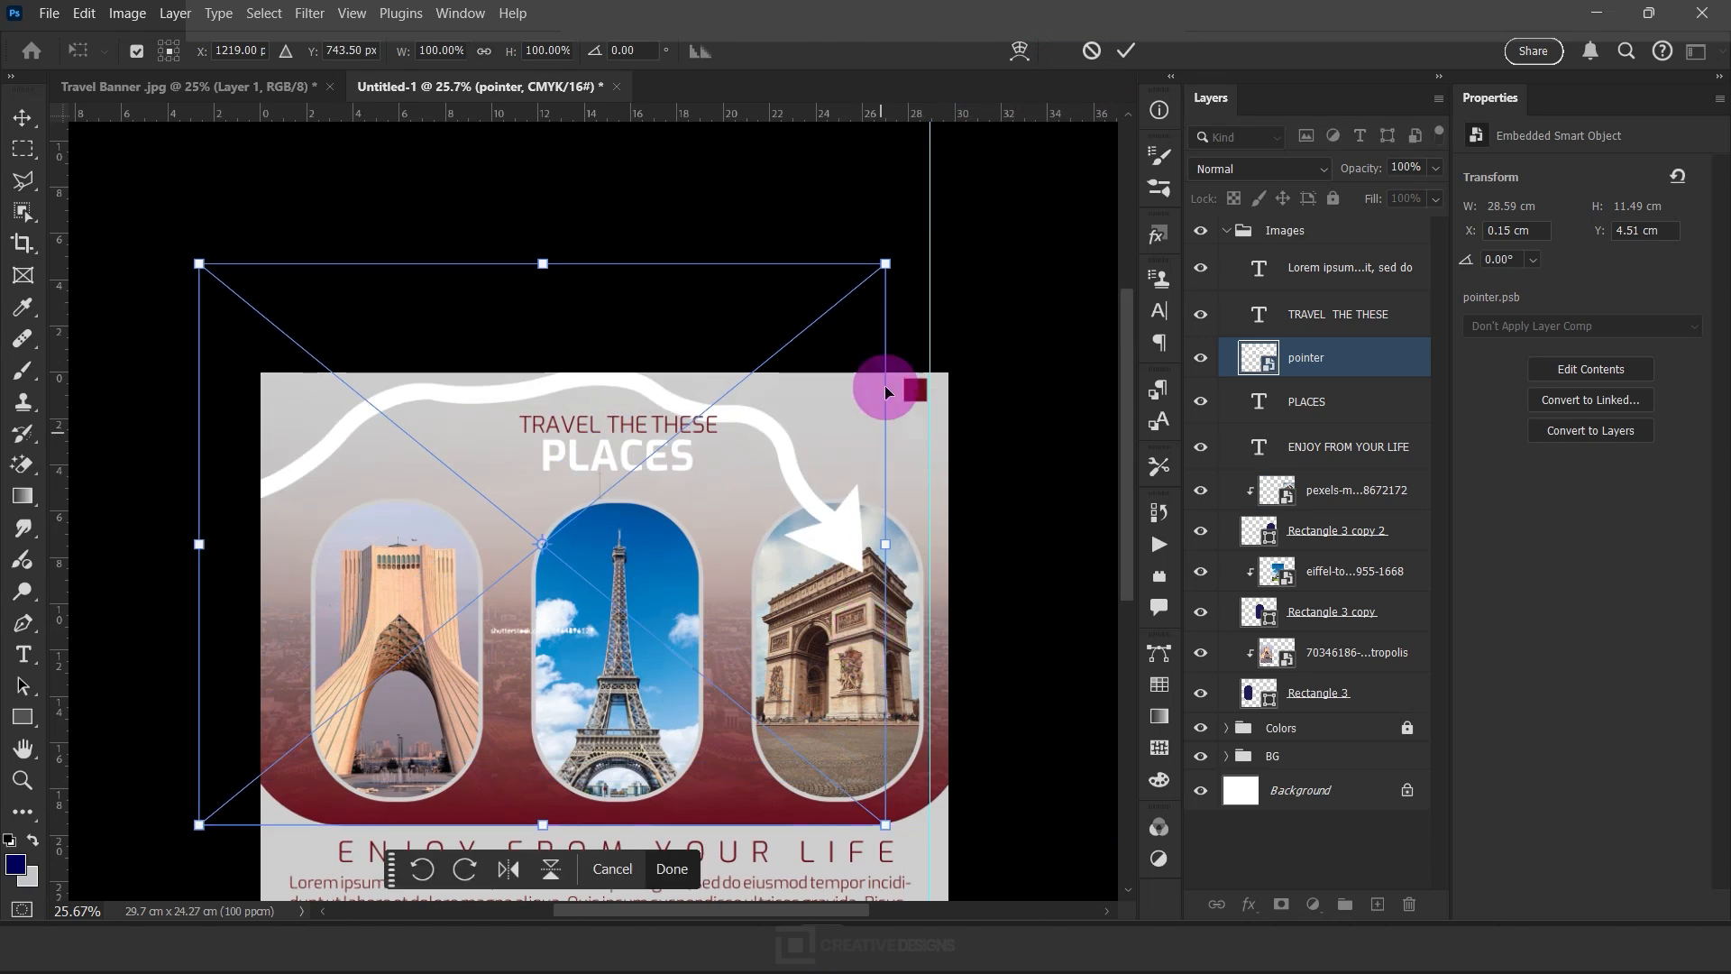
{"action": "left_click_drag", "start_coordinate": [885, 265], "coordinate": [824, 470]}
{"action": "left_click", "coordinate": [913, 574]}
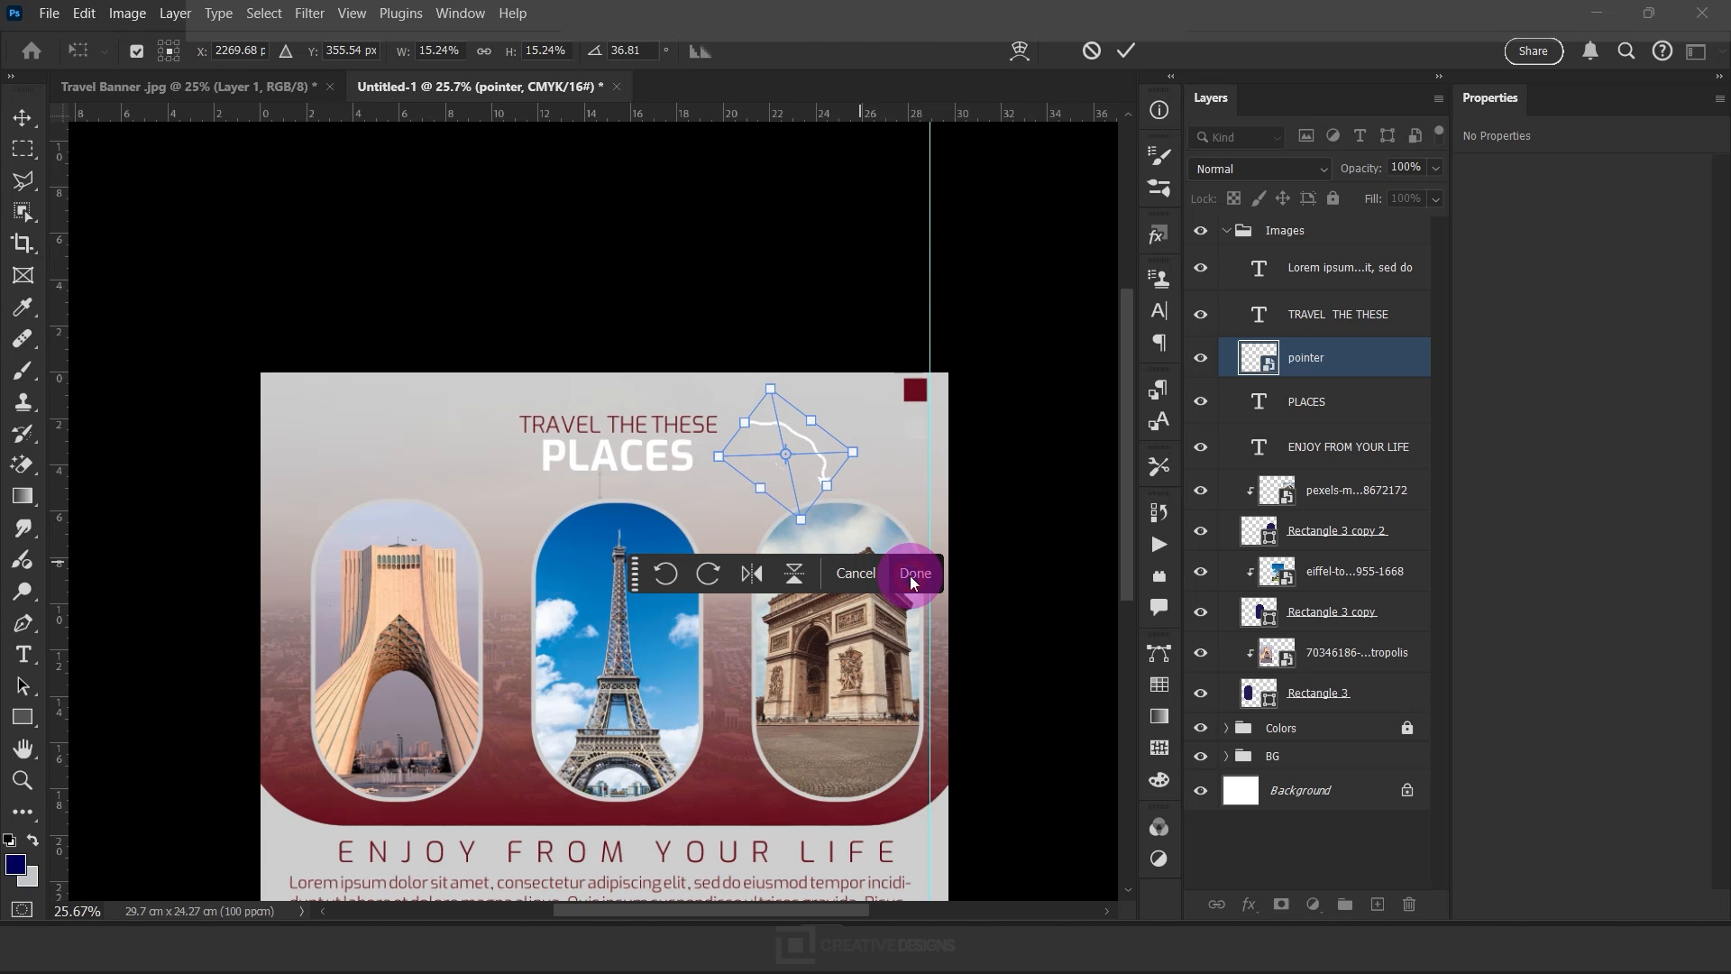
Duplicate the small arrow, mirror the copy horizontally, and place it on the title's other side pointing down at the tower photo on the left
{"action": "right_click", "coordinate": [820, 463]}
{"action": "left_click", "coordinate": [802, 453]}
{"action": "key", "text": "ctrl+j"}
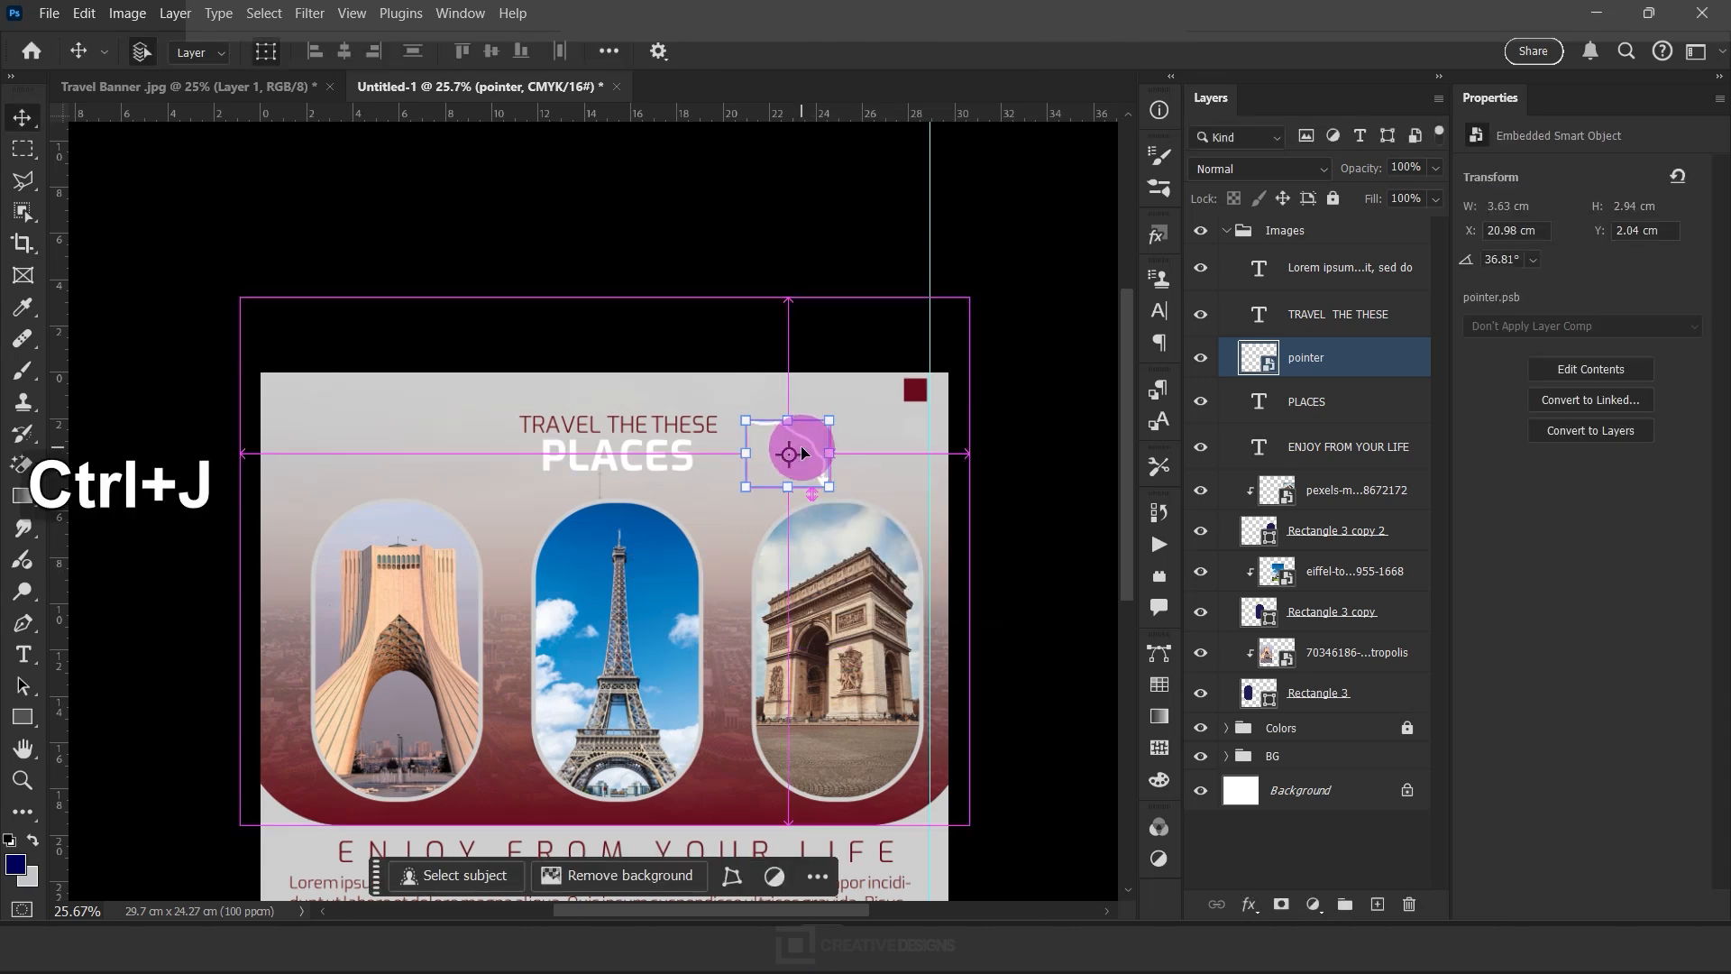
{"action": "key", "text": "ctrl+t"}
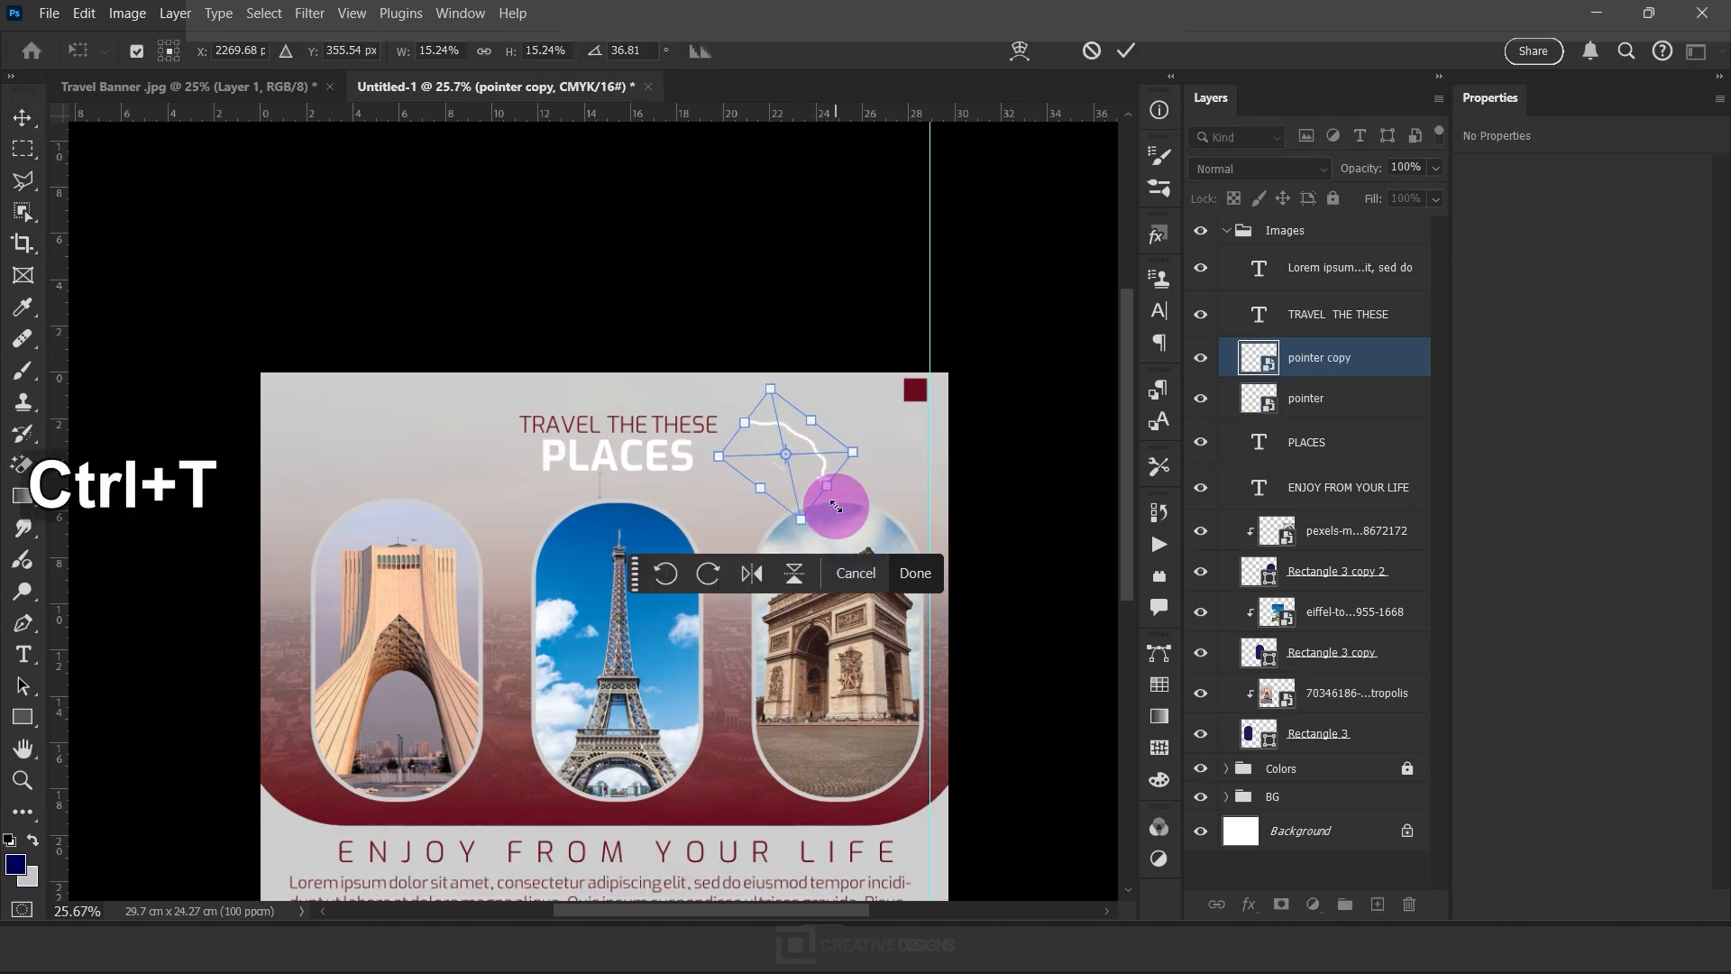
{"action": "left_click", "coordinate": [915, 575]}
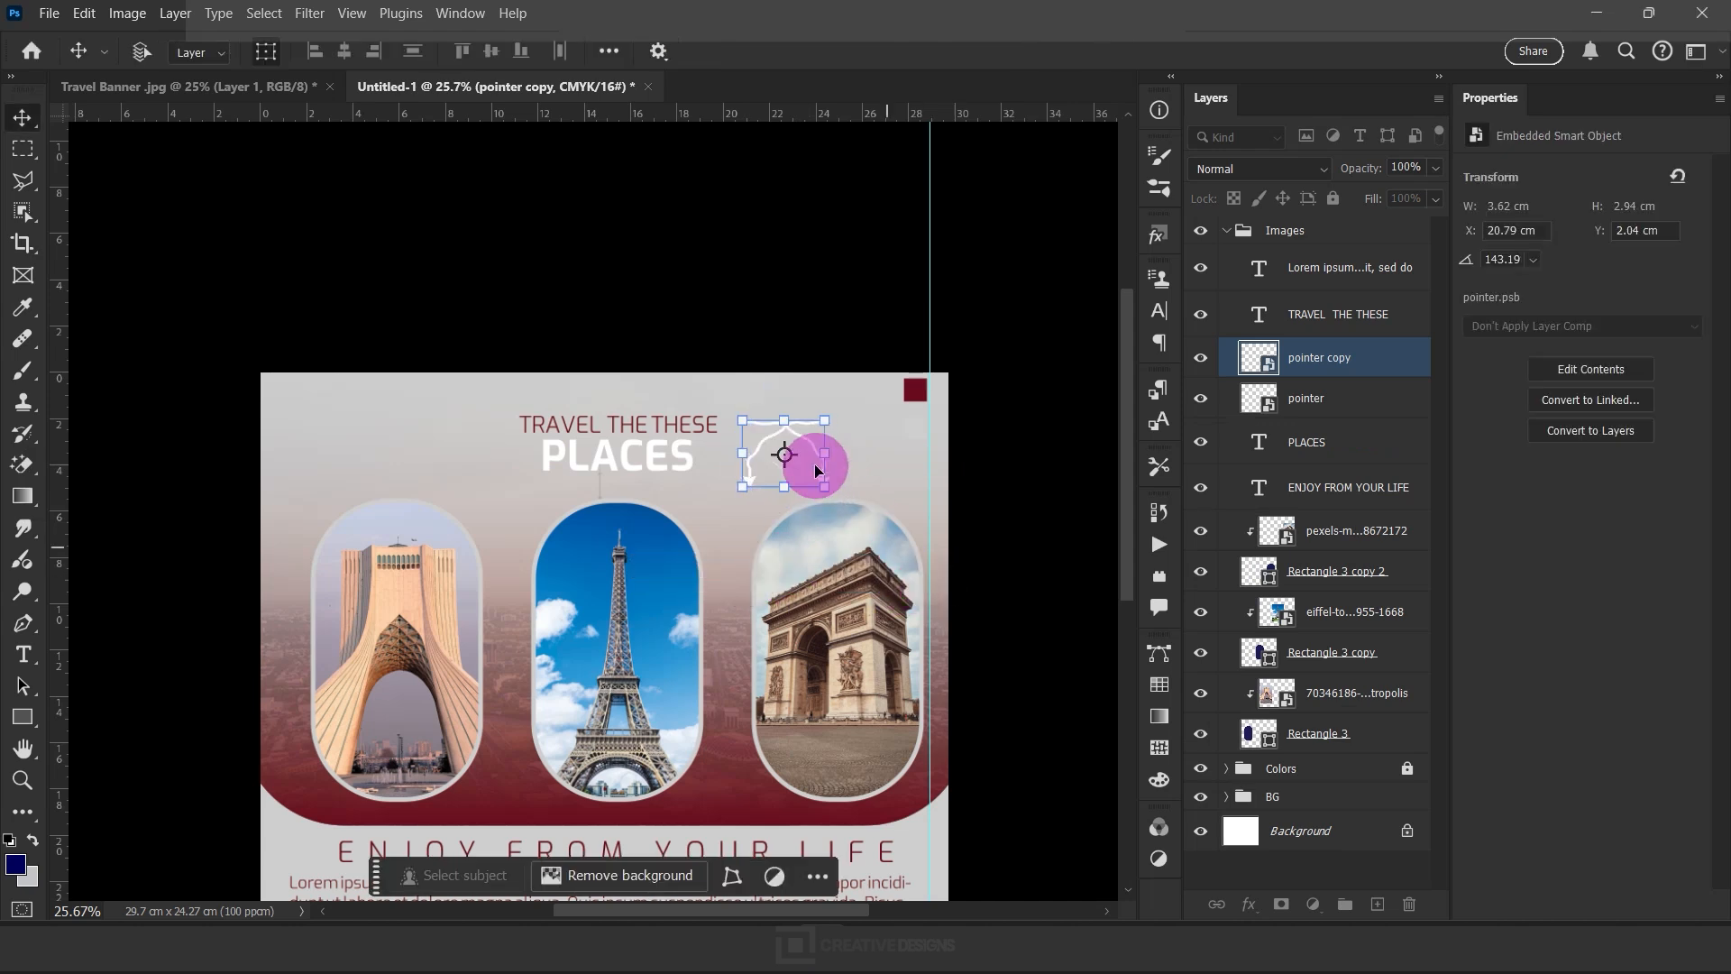
{"action": "left_click_drag", "start_coordinate": [750, 475], "coordinate": [468, 487]}
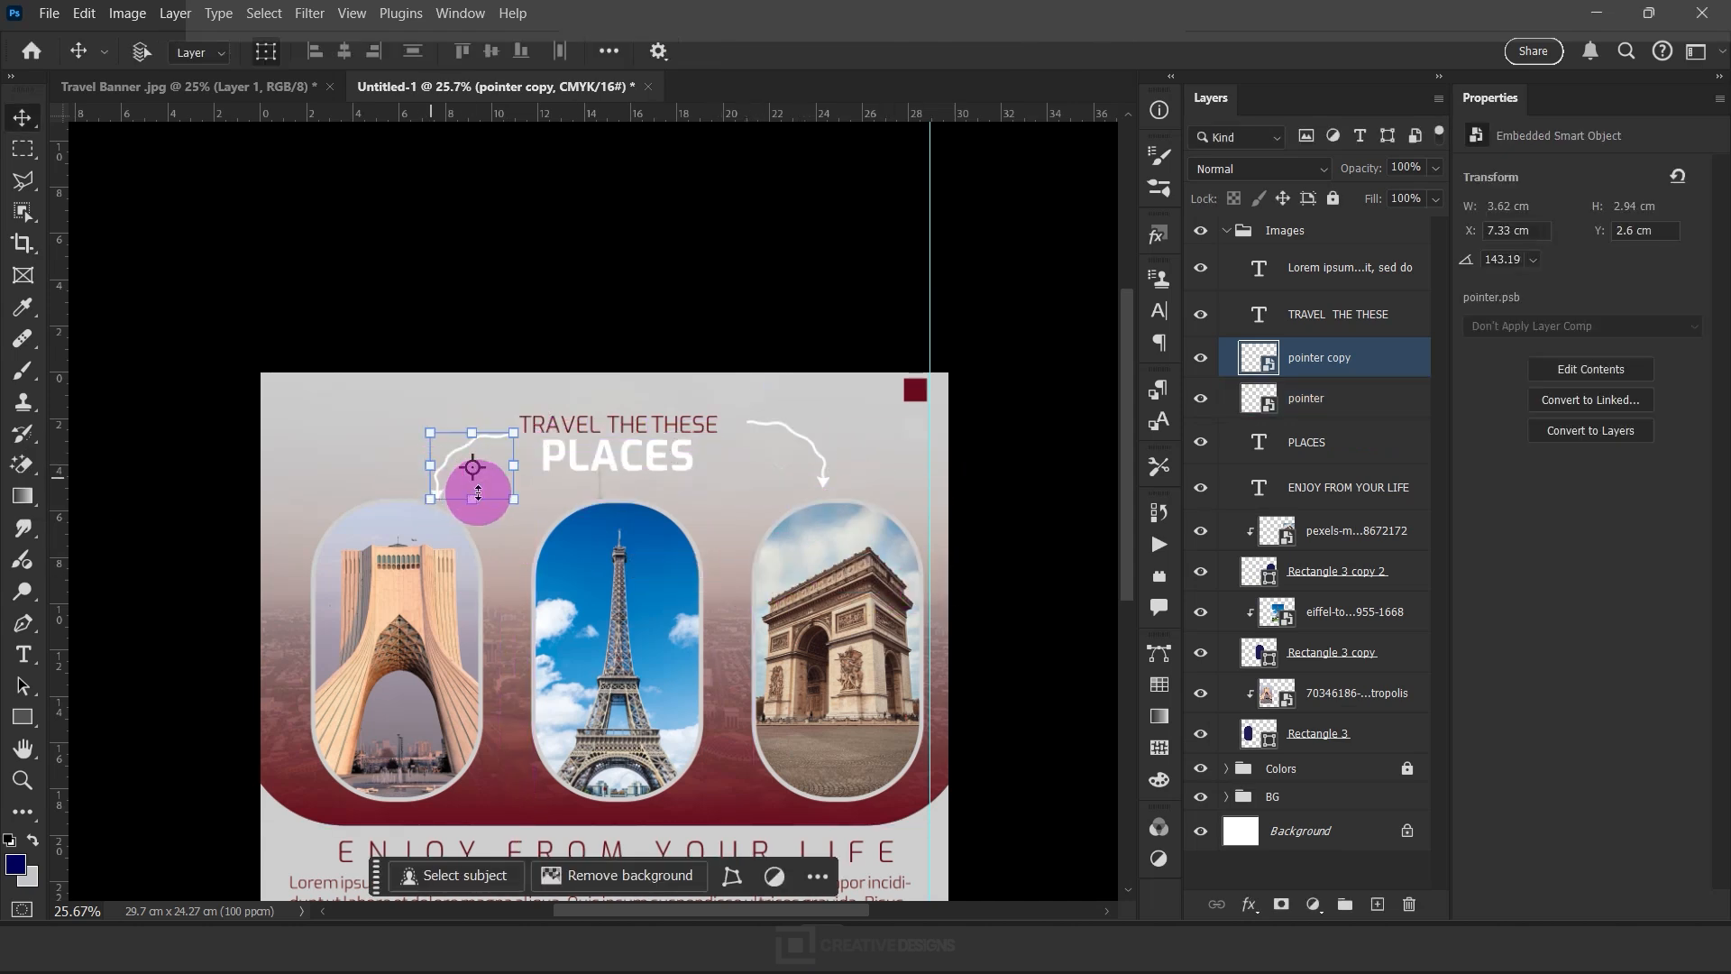
Delete the third line of the Lorem ipsum paragraph, "commodo viverra maecenas accumsan lacus vel facilisis"
{"action": "scroll", "coordinate": [581, 268], "scroll_direction": "down", "scroll_amount": 3}
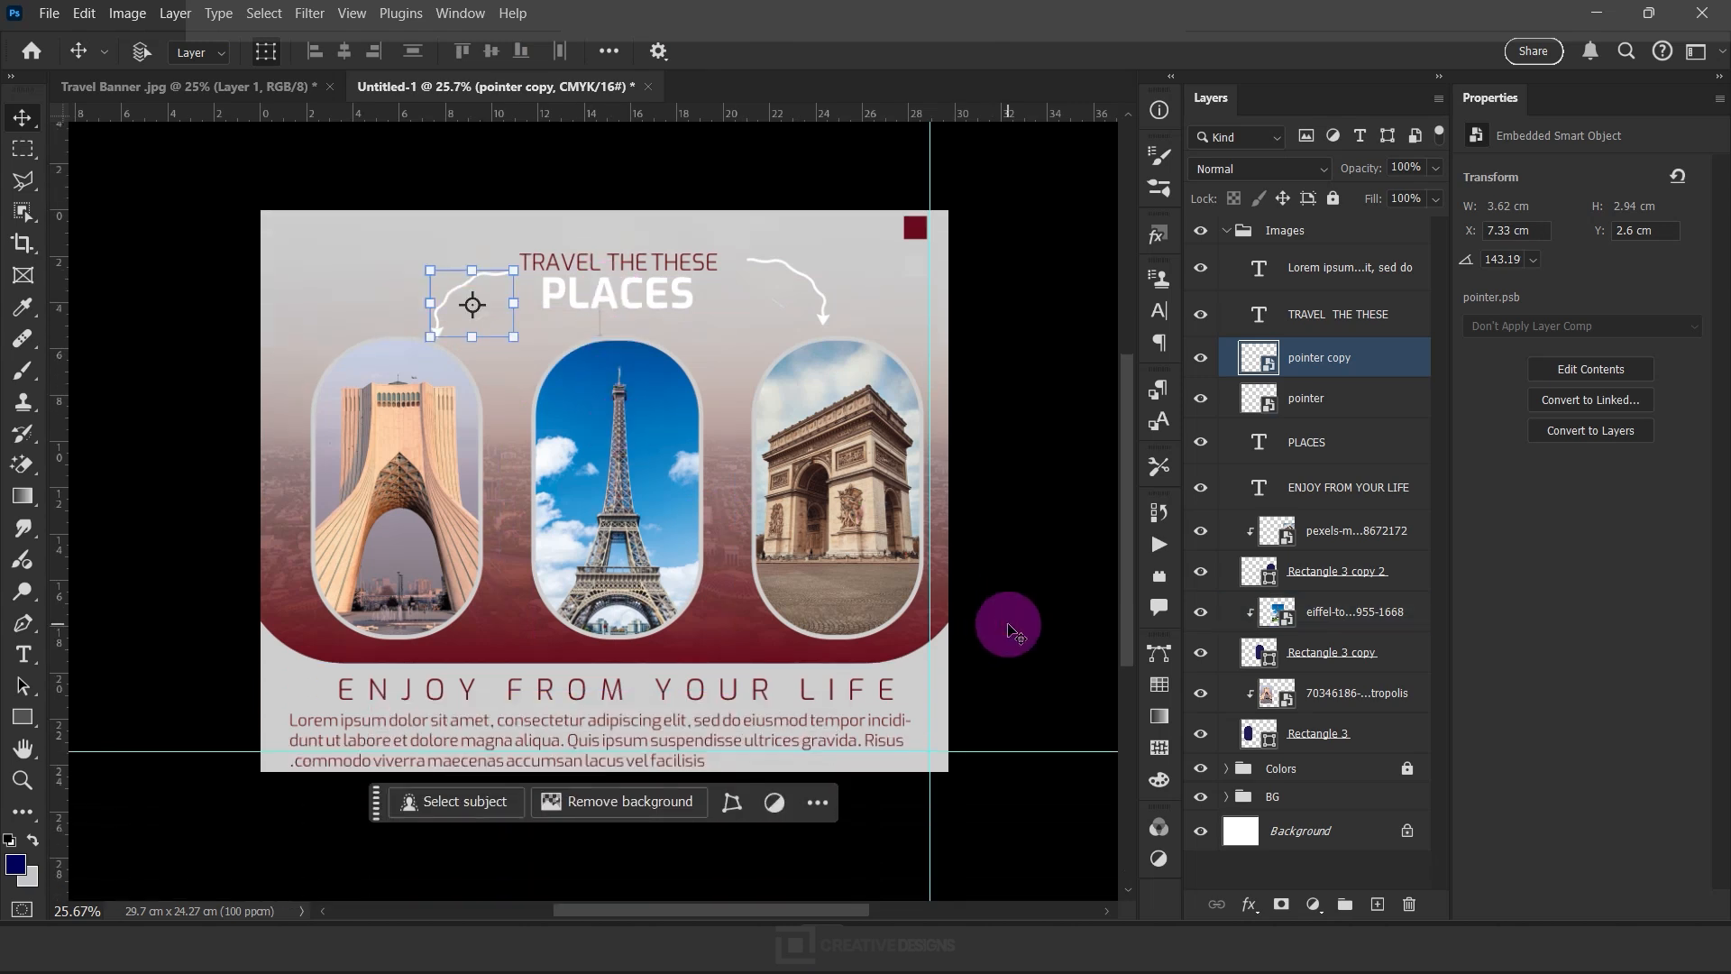
{"action": "left_click", "coordinate": [768, 723]}
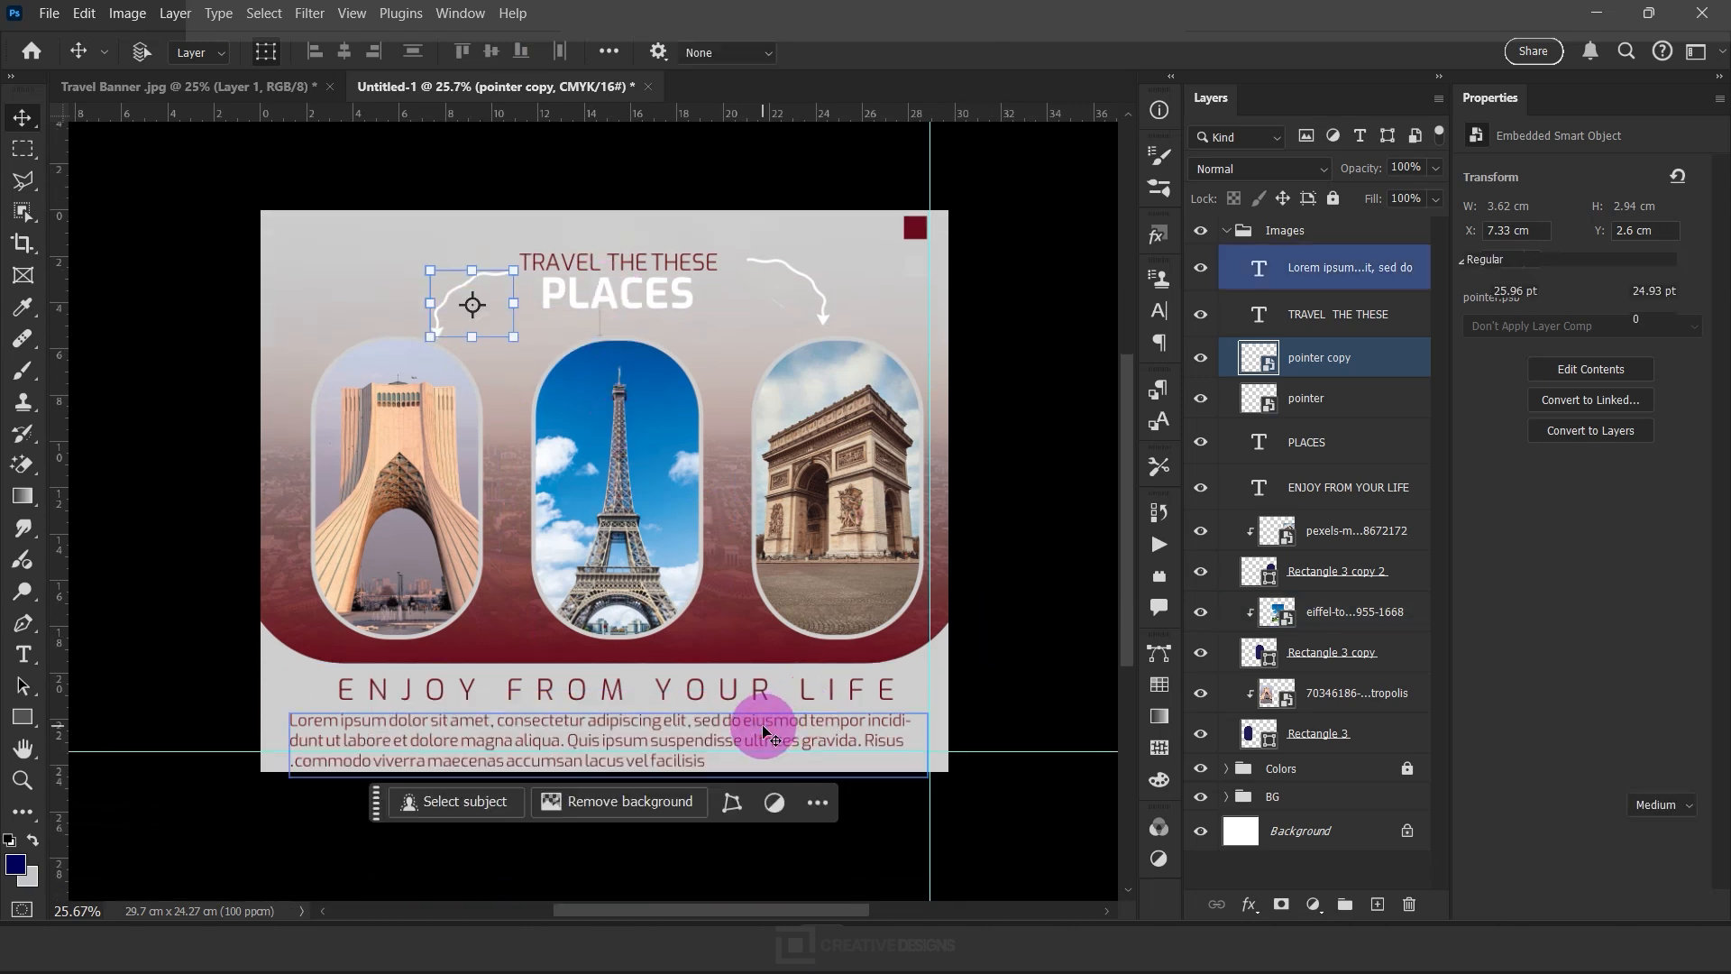
{"action": "double_click", "coordinate": [764, 731]}
{"action": "left_click_drag", "start_coordinate": [712, 761], "coordinate": [295, 767]}
{"action": "key", "text": "BackSpace"}
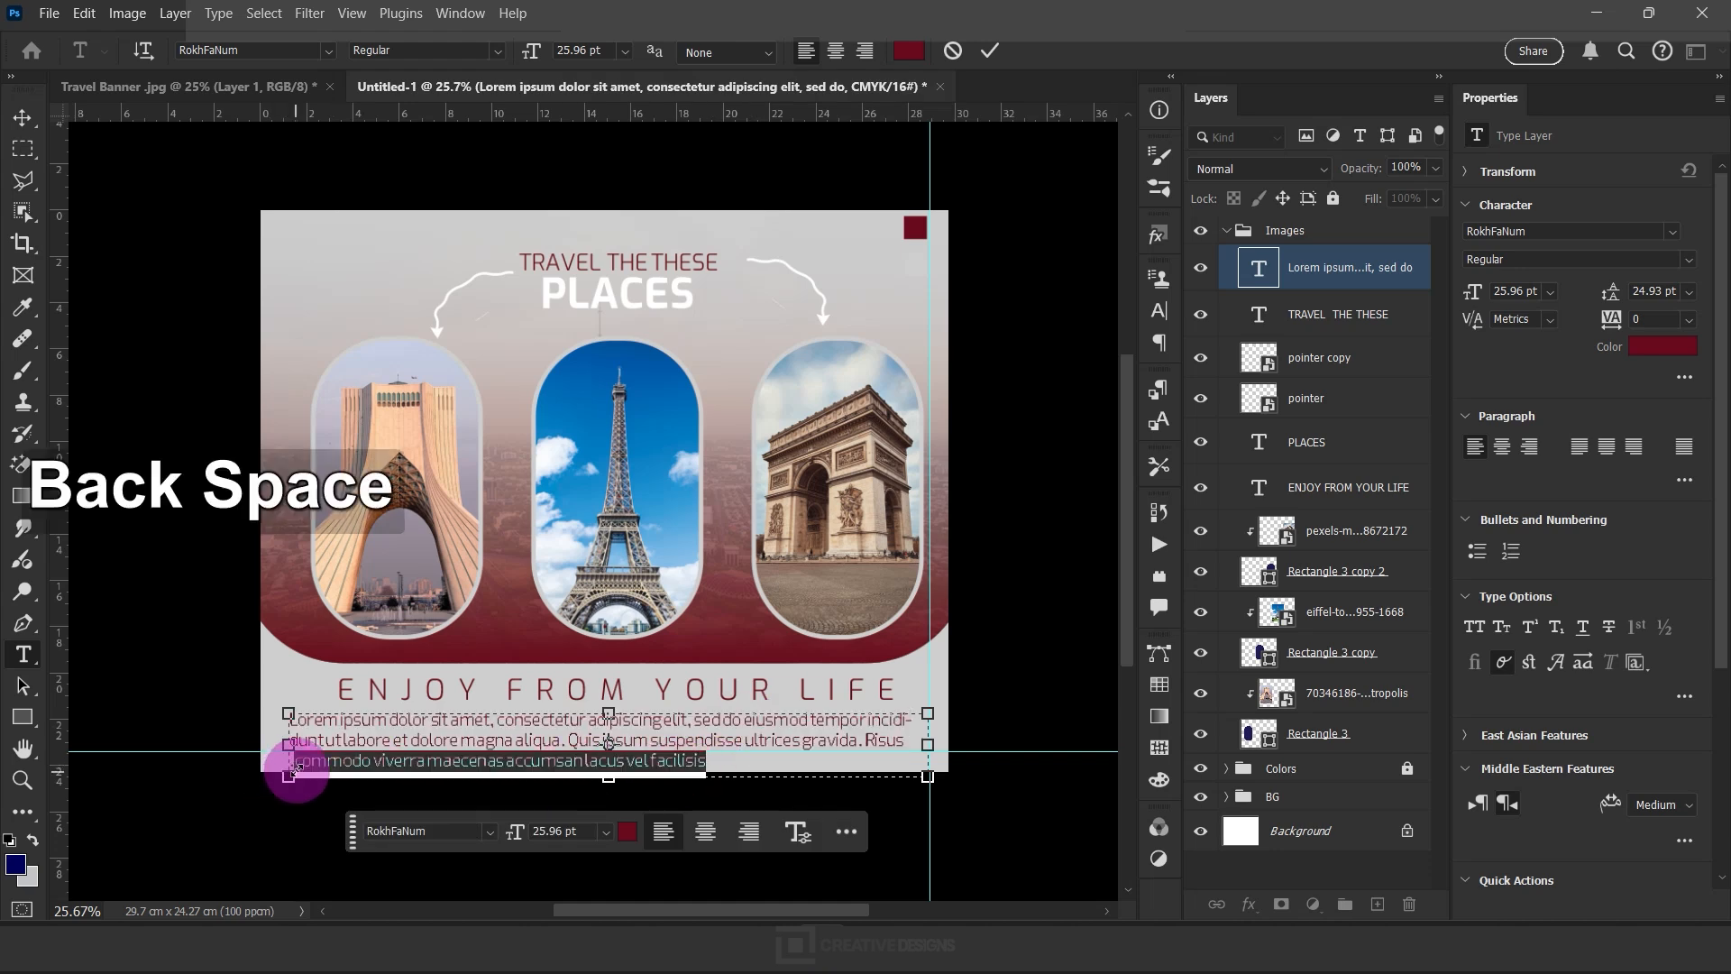
{"action": "left_click", "coordinate": [991, 53]}
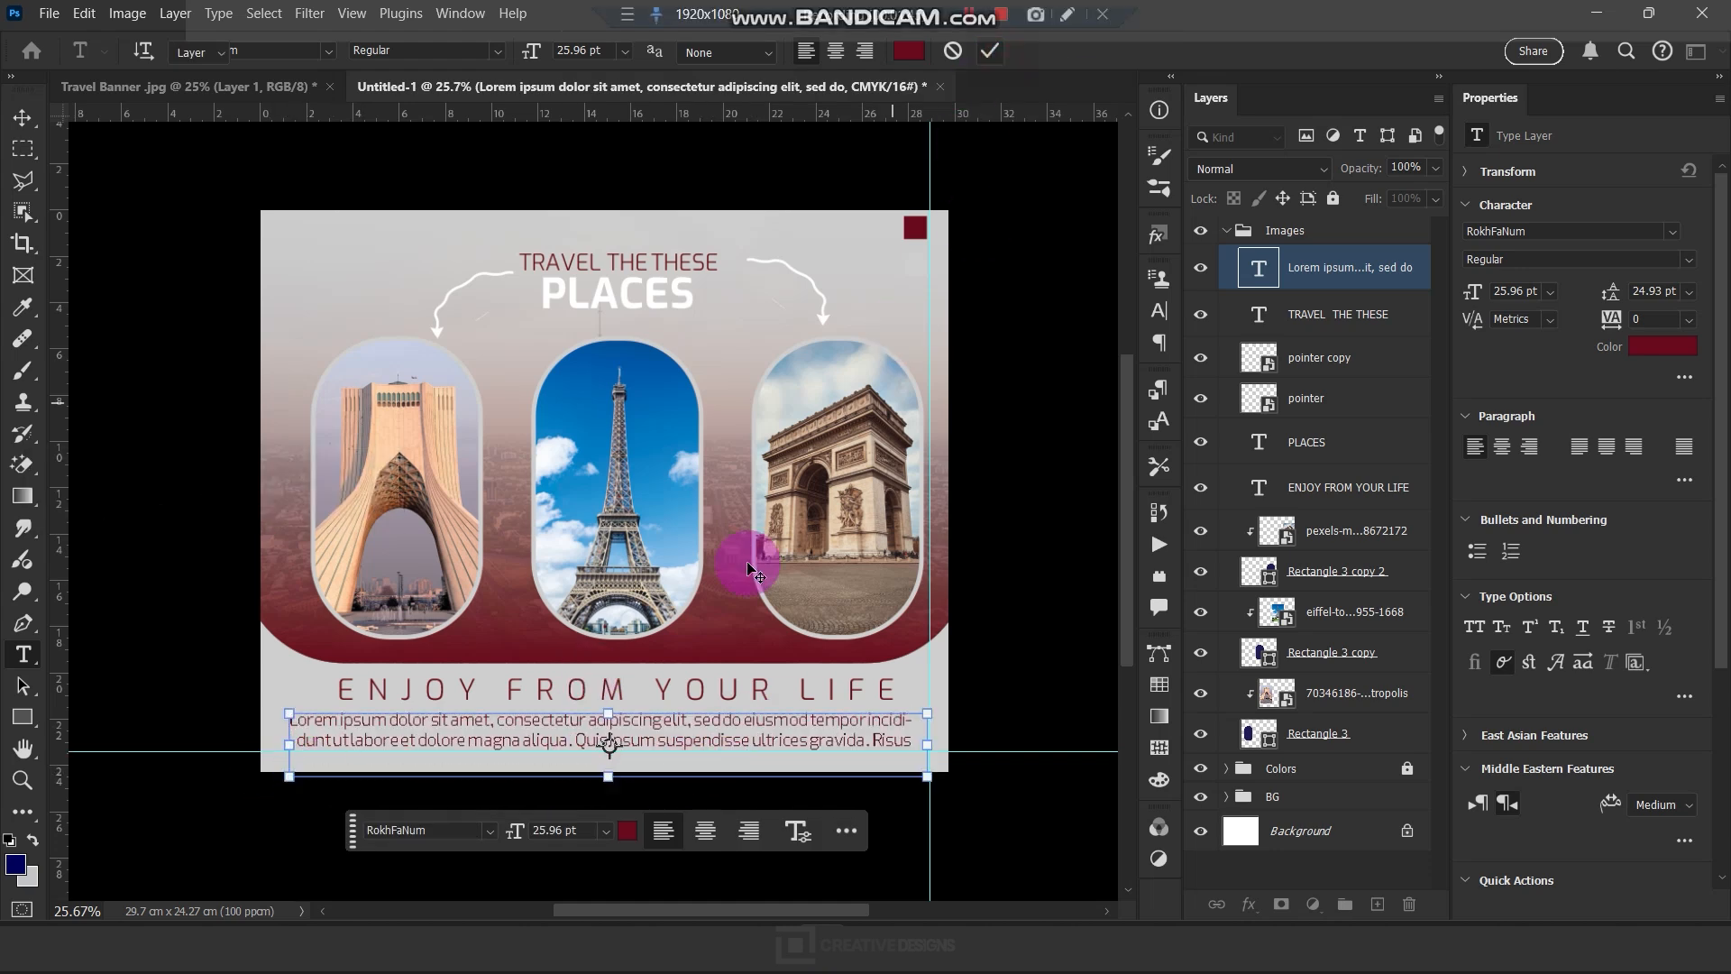